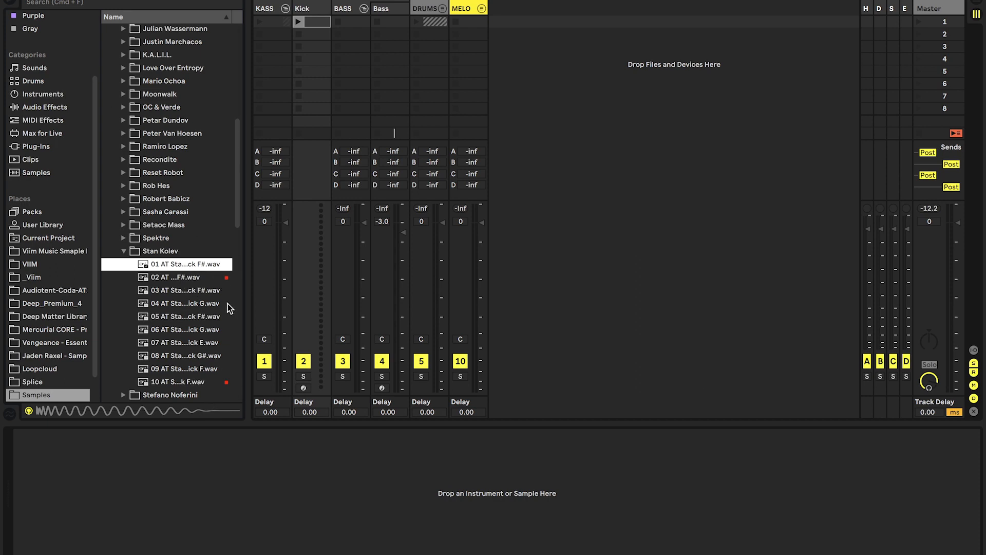
Audition the kick samples in the Stan Kolev folder and load 02 AT Stan Kolev - Kick F# onto the Kick track.
{"action": "left_click", "coordinate": [202, 279]}
{"action": "left_click", "coordinate": [187, 289]}
{"action": "left_click", "coordinate": [175, 275]}
{"action": "double_click", "coordinate": [185, 278]}
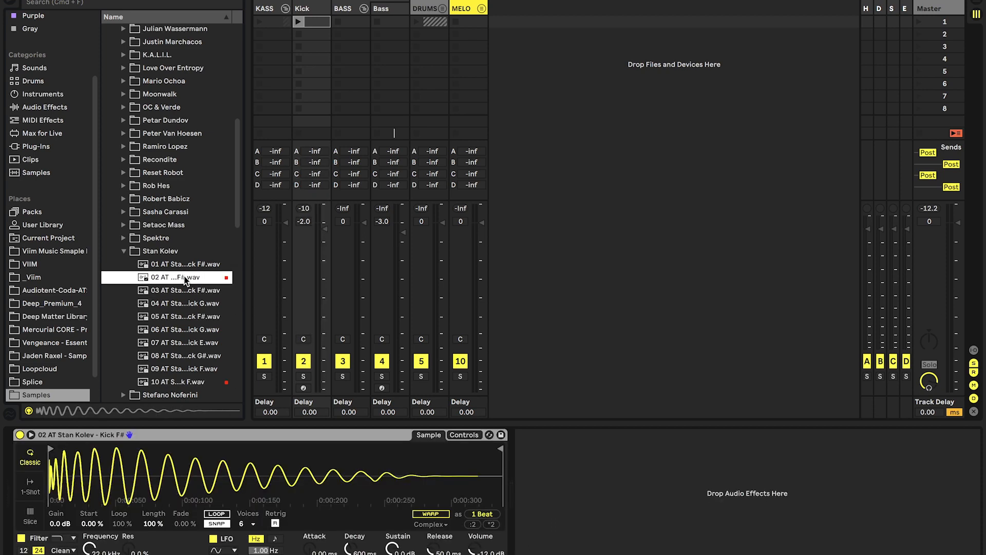
Play the Kick track's first clip soloed and set its sampler to 1-Shot mode.
{"action": "left_click", "coordinate": [318, 9]}
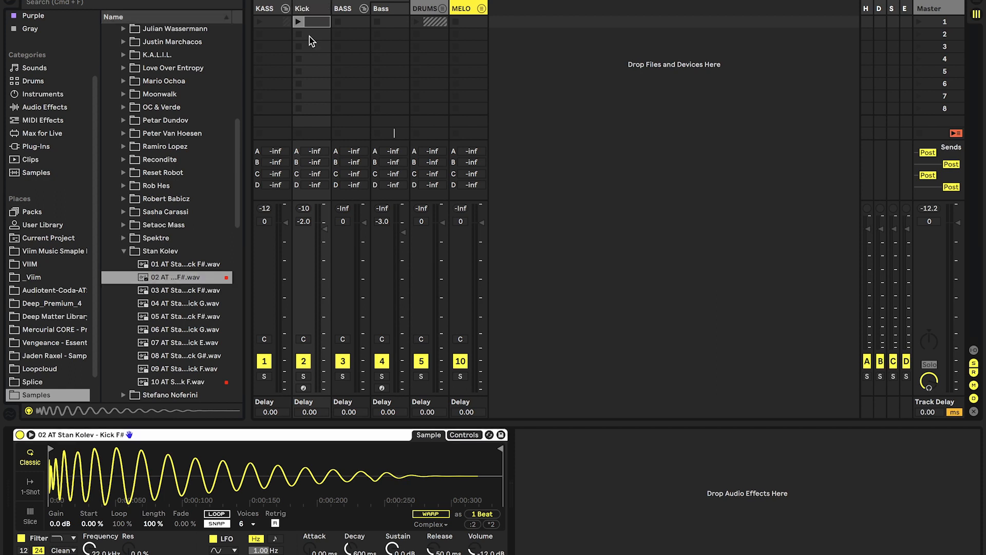
{"action": "left_click", "coordinate": [299, 376]}
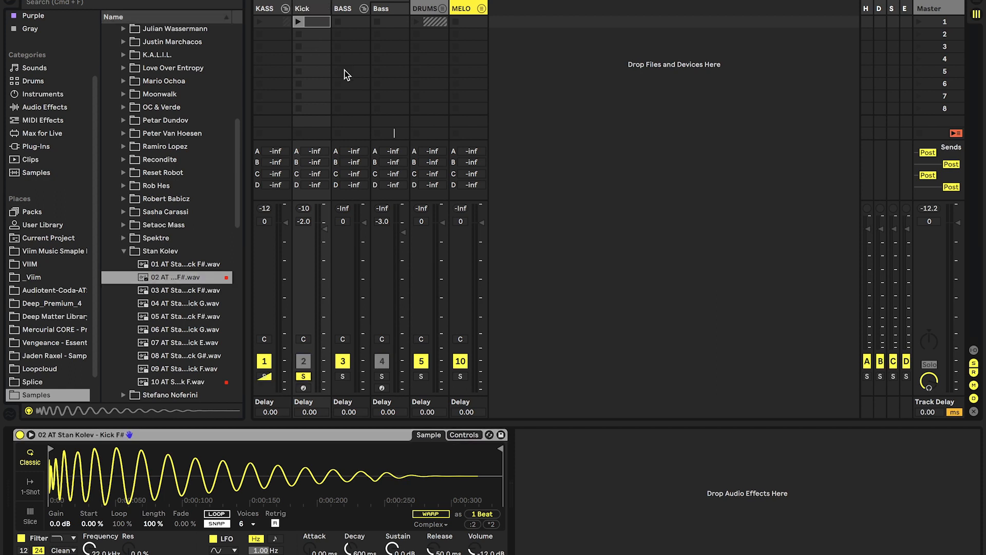
{"action": "left_click", "coordinate": [298, 22]}
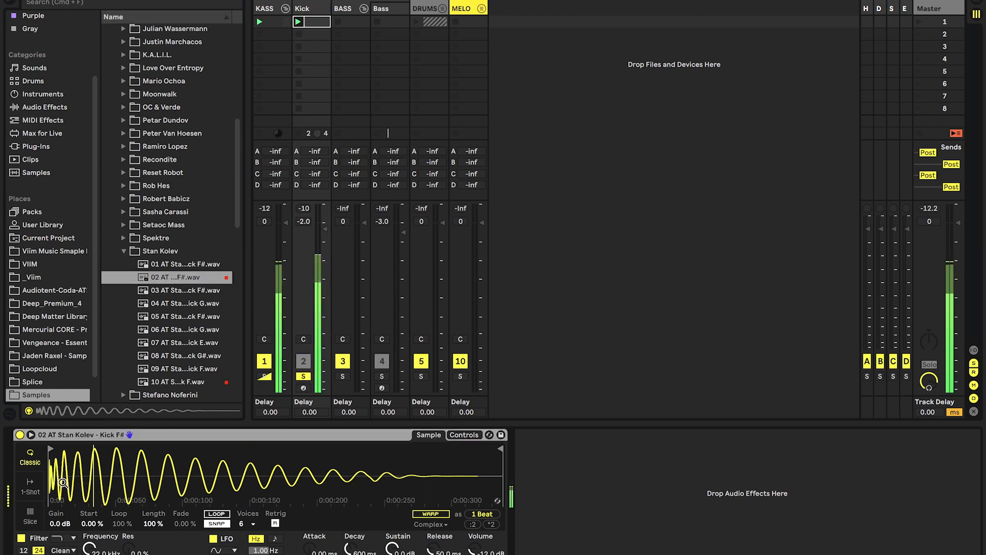
{"action": "left_click", "coordinate": [29, 487]}
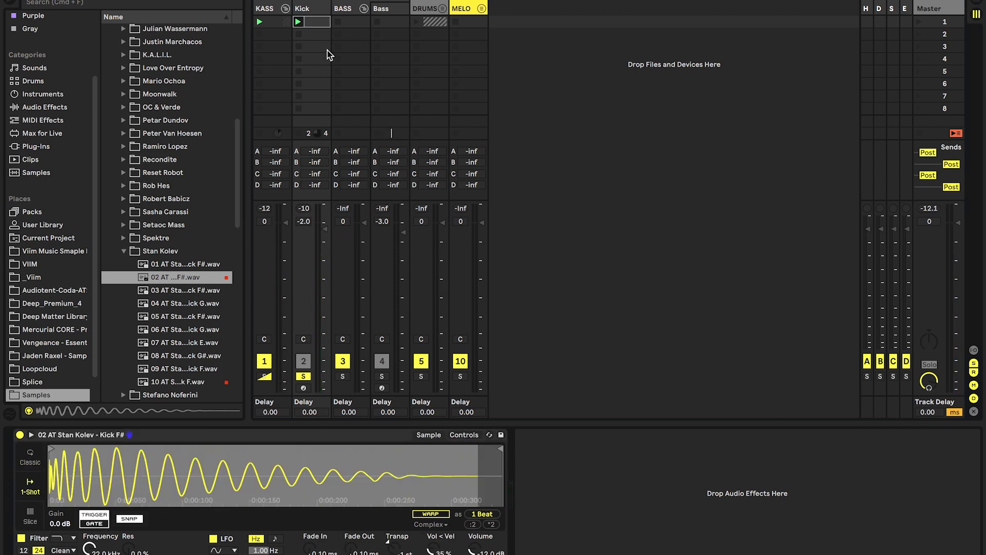
Load the u-he Diva plug-in on the Bass track with the Viim BA Rolling preset from Viim Melodic Techno Presets.
{"action": "left_click", "coordinate": [393, 8]}
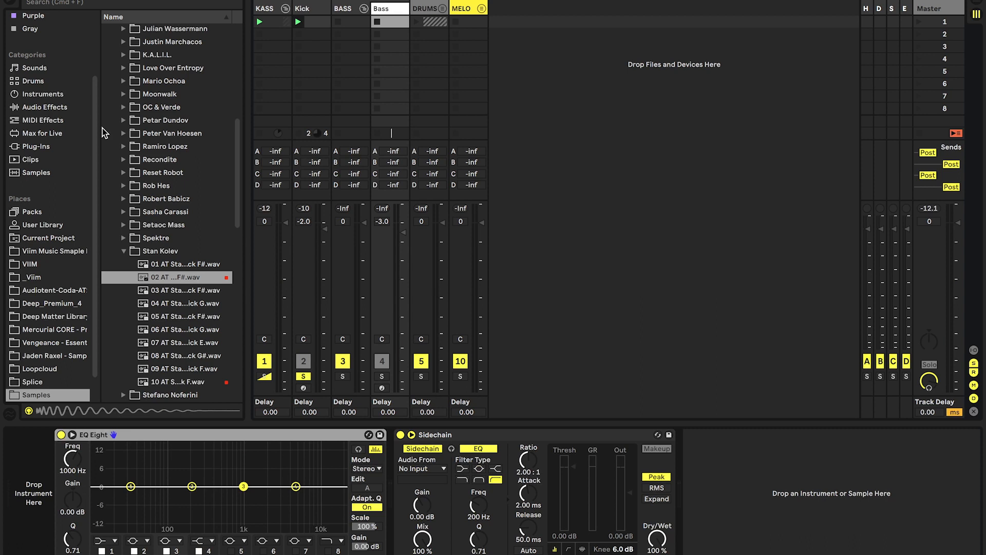
{"action": "left_click", "coordinate": [47, 146]}
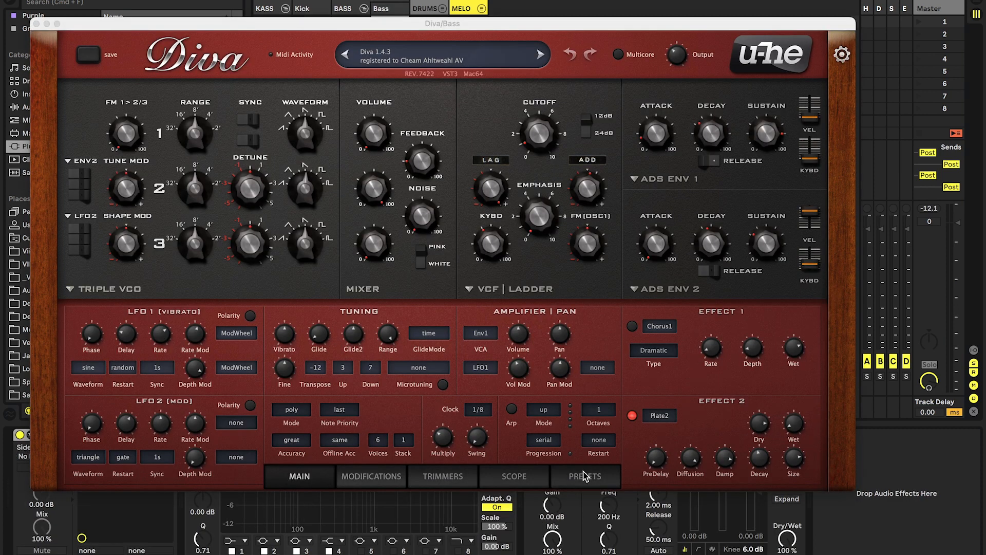
{"action": "left_click", "coordinate": [584, 476]}
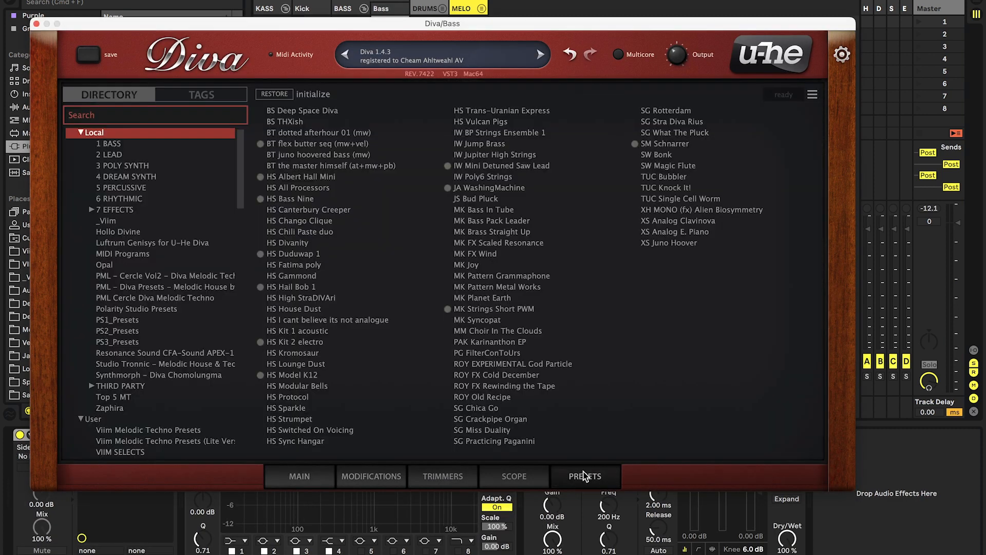
{"action": "left_click", "coordinate": [189, 430]}
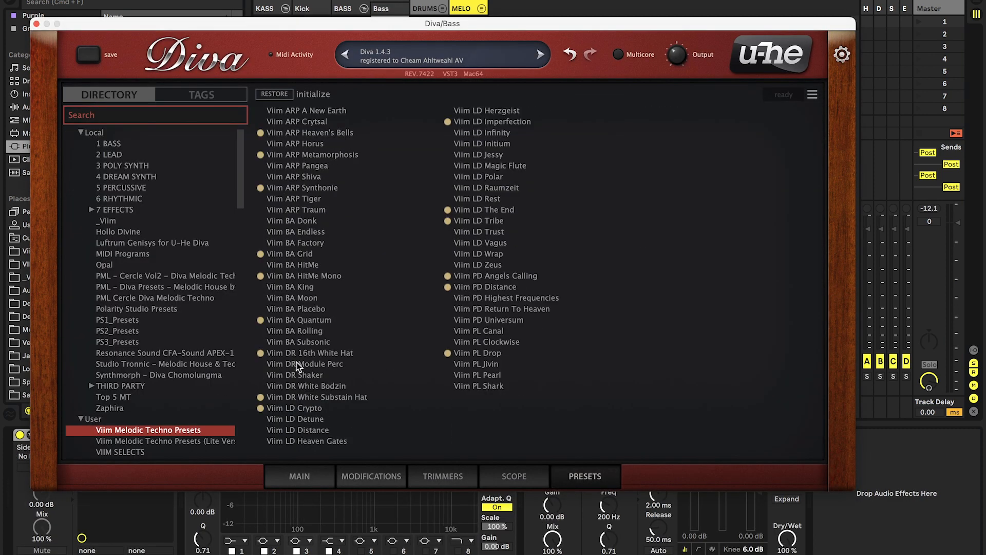
{"action": "left_click", "coordinate": [321, 335]}
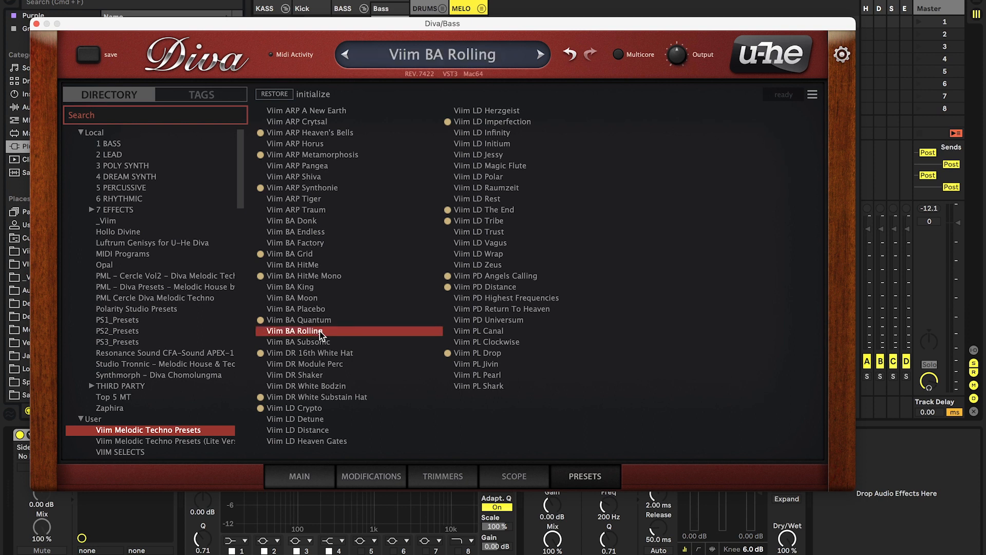
{"action": "left_click", "coordinate": [303, 483]}
{"action": "left_click", "coordinate": [35, 23]}
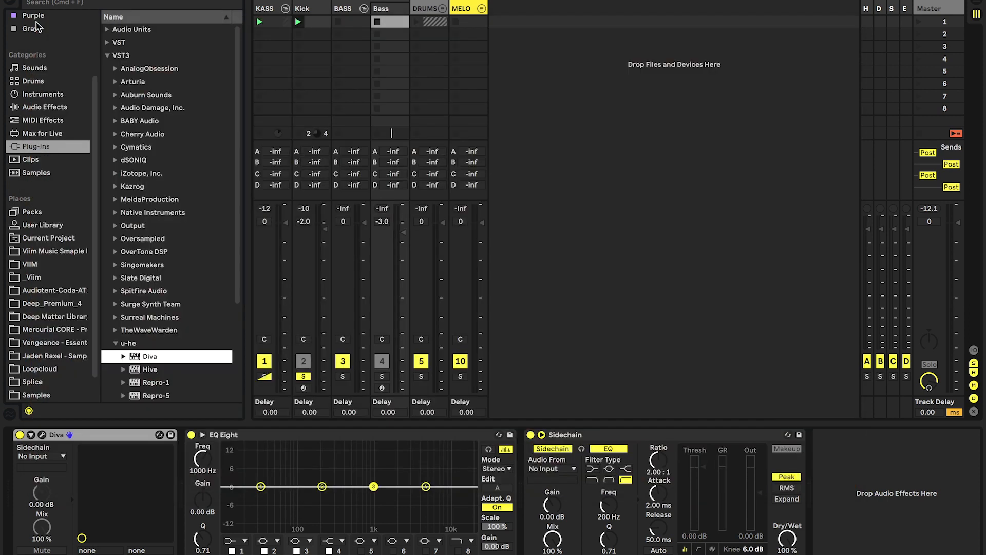
Create a MIDI clip in the Bass track's first slot with an F2 note across the whole bar, and play it soloed.
{"action": "double_click", "coordinate": [401, 22]}
{"action": "left_click", "coordinate": [208, 481]}
{"action": "left_click_drag", "start_coordinate": [244, 481], "coordinate": [978, 481]}
{"action": "left_click", "coordinate": [382, 243]}
{"action": "left_click", "coordinate": [377, 21]}
{"action": "key", "text": "space"}
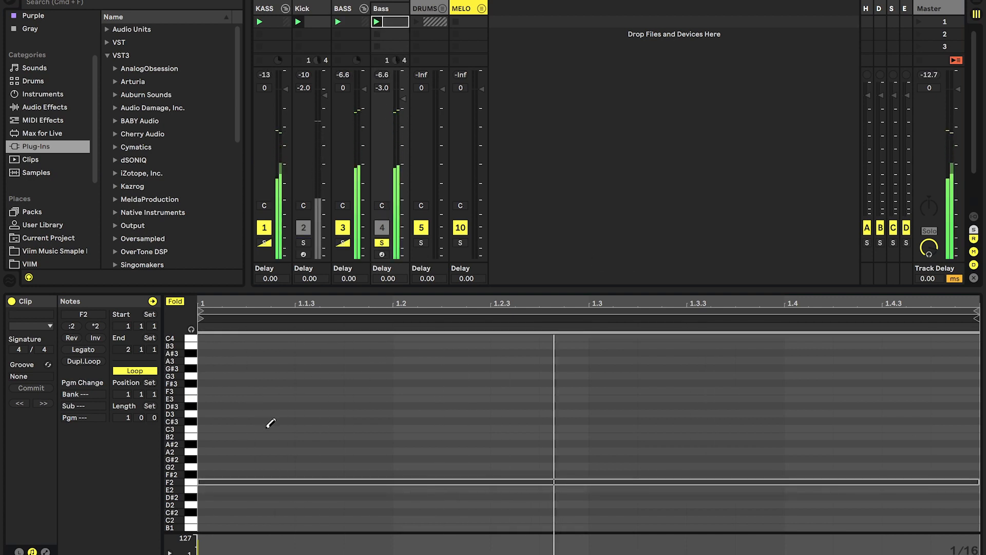
Transpose the bass note down one octave to F1 and extend the note and clip loop to four bars.
{"action": "key", "text": "b"}
{"action": "left_click", "coordinate": [295, 444]}
{"action": "key", "text": "super+a"}
{"action": "key", "text": "shift+Down"}
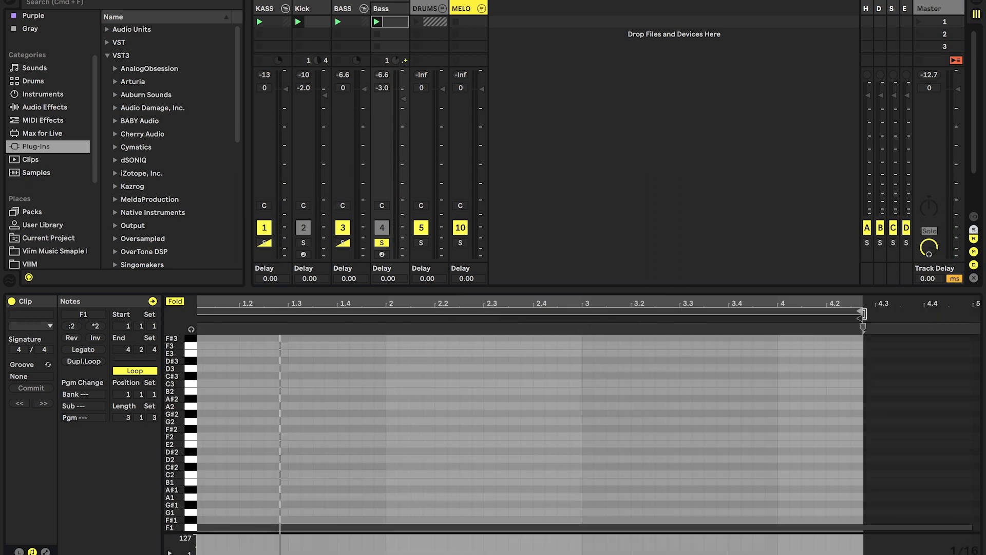
{"action": "left_click_drag", "start_coordinate": [863, 312], "coordinate": [970, 311]}
{"action": "key", "text": "space"}
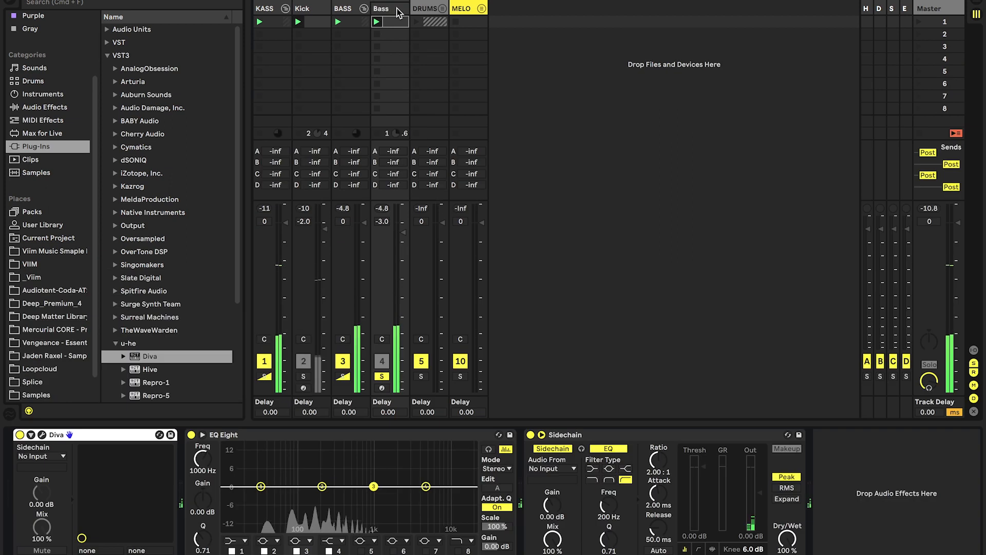
Low-cut the bass at about 121 Hz with band 1 of EQ Eight, and solo the KASS group.
{"action": "left_click_drag", "start_coordinate": [316, 497], "coordinate": [306, 497]}
{"action": "key", "text": "space"}
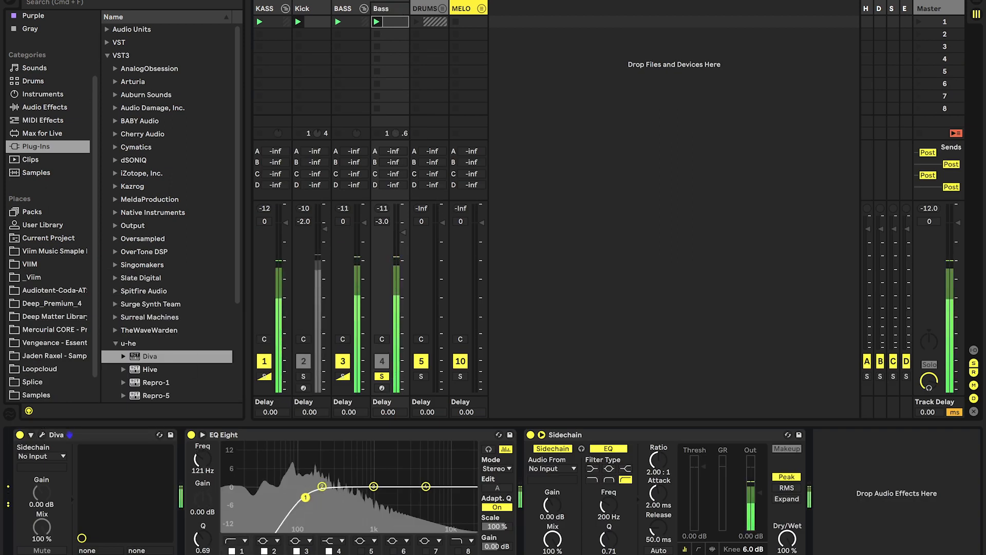
{"action": "left_click", "coordinate": [262, 377]}
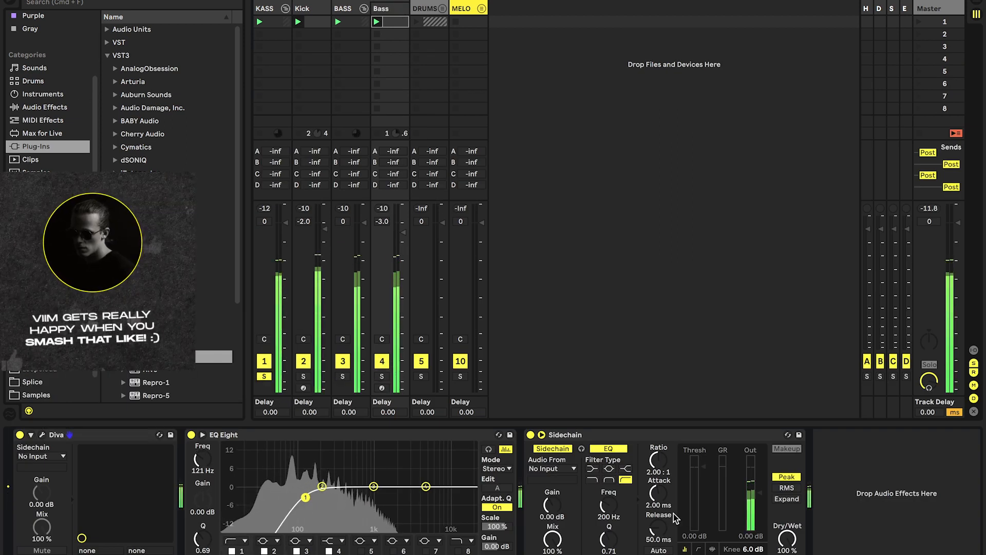
Sidechain the bass compressor from Kick with a threshold of -32 dB, and lower the Bass track volume to -6.1 dB.
{"action": "left_click", "coordinate": [550, 468]}
{"action": "left_click", "coordinate": [537, 239]}
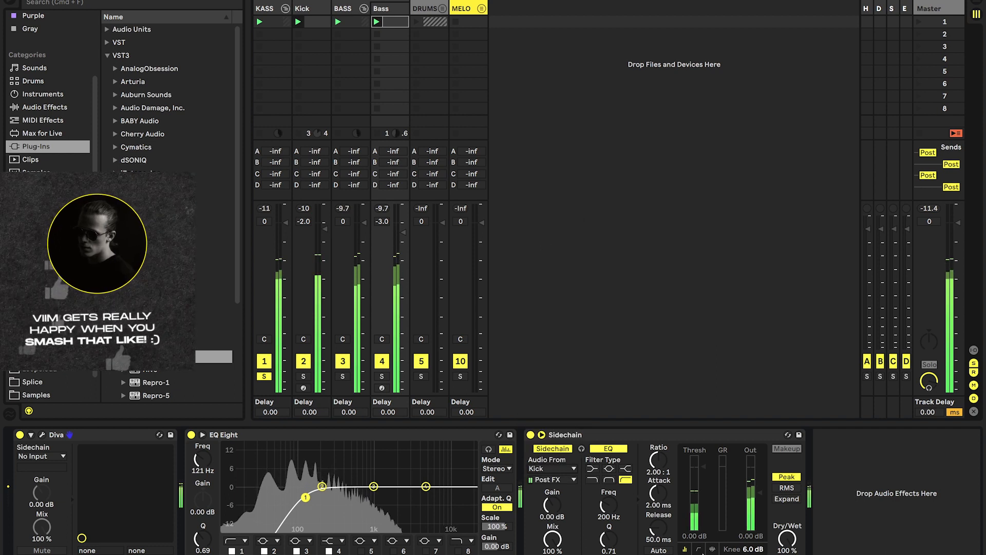
{"action": "left_click_drag", "start_coordinate": [704, 512], "coordinate": [704, 514]}
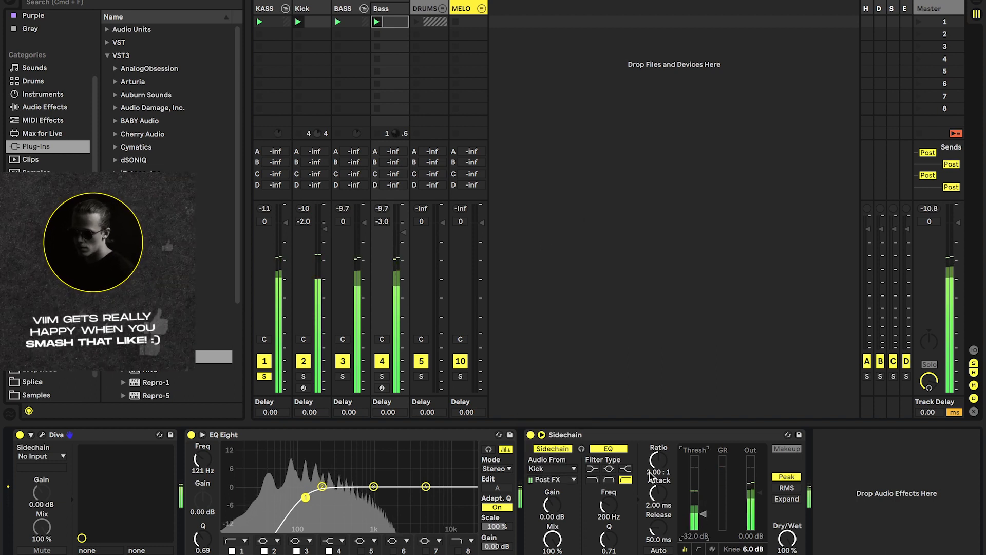
{"action": "left_click_drag", "start_coordinate": [403, 233], "coordinate": [403, 242]}
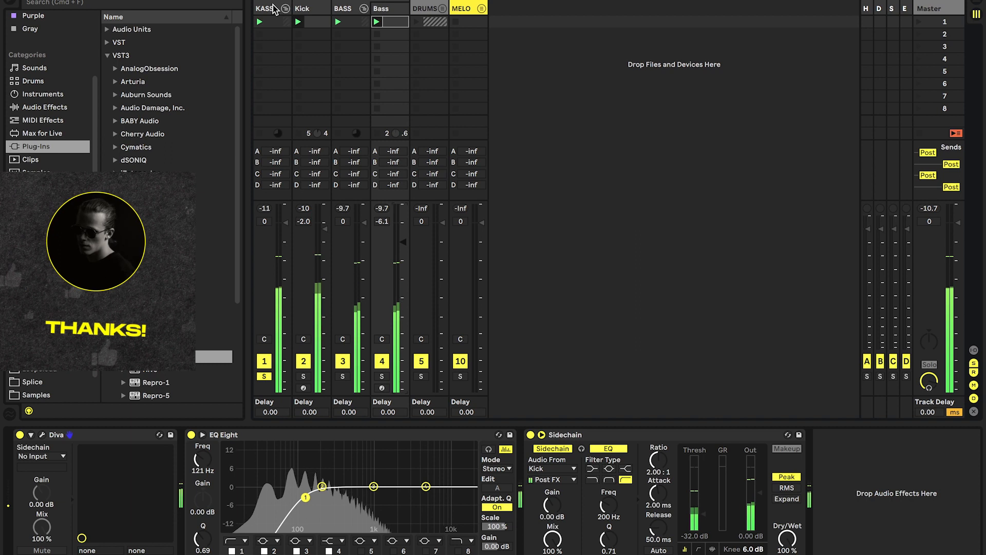
Turn off Comp FET-76 on the KASS group, and boost the bass EQ's band 3 by about 2.36 dB at 774 Hz.
{"action": "left_click", "coordinate": [286, 313]}
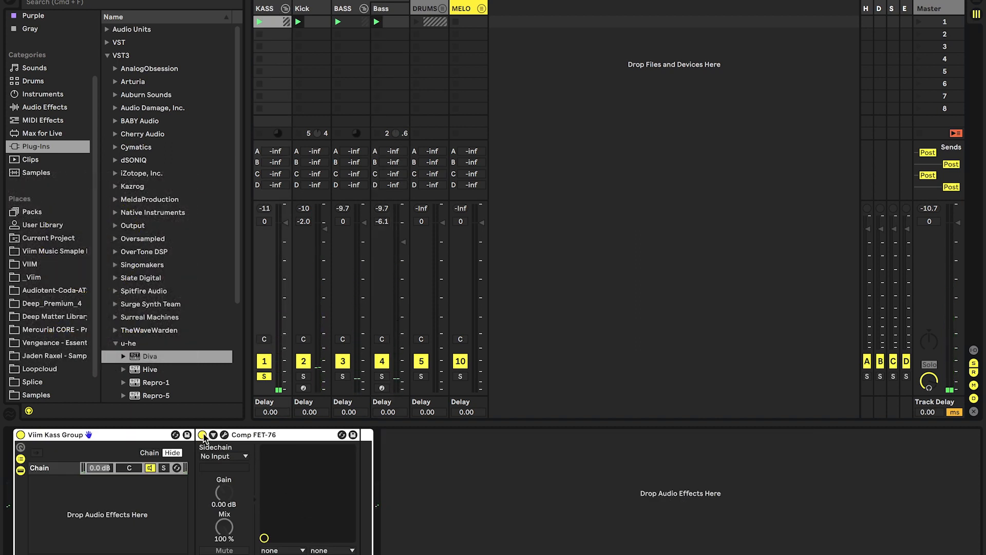
{"action": "left_click", "coordinate": [405, 7]}
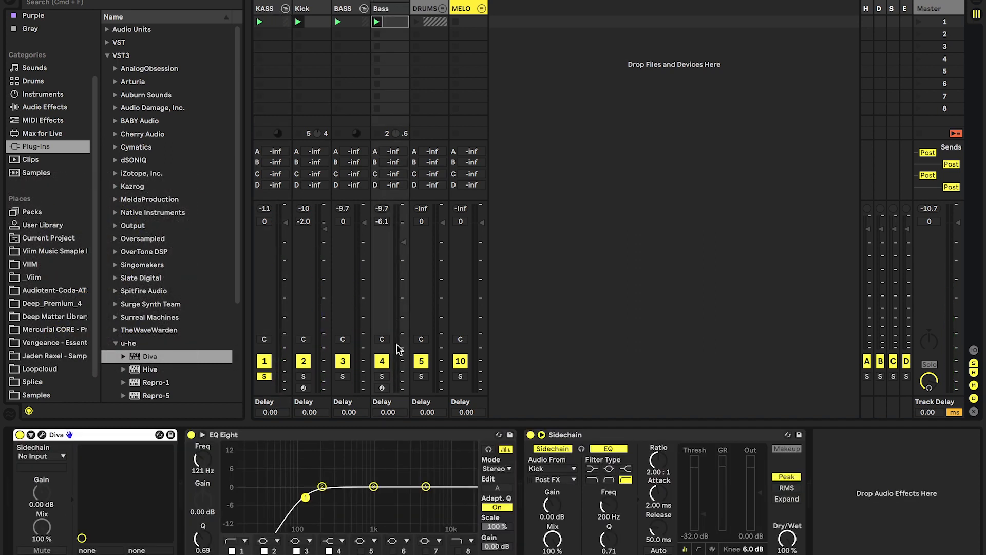
{"action": "left_click", "coordinate": [305, 496]}
{"action": "left_click_drag", "start_coordinate": [373, 487], "coordinate": [365, 480]}
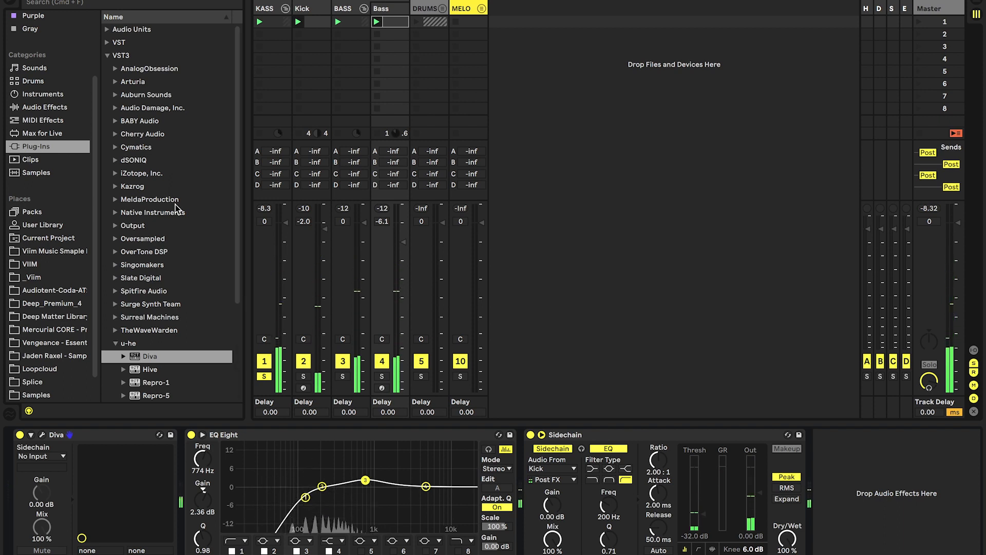
Insert Soundtoys EffectRack between Diva and EQ Eight on the Bass track, and adjust the Decapitator's Drive.
{"action": "left_click", "coordinate": [107, 42]}
{"action": "left_click_drag", "start_coordinate": [162, 94], "coordinate": [187, 475]}
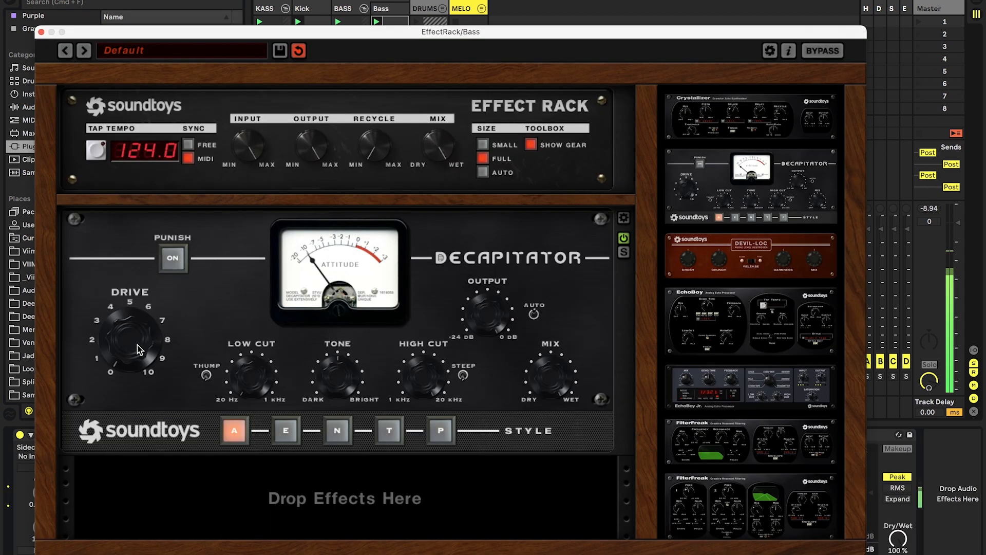
{"action": "left_click_drag", "start_coordinate": [133, 310], "coordinate": [126, 334]}
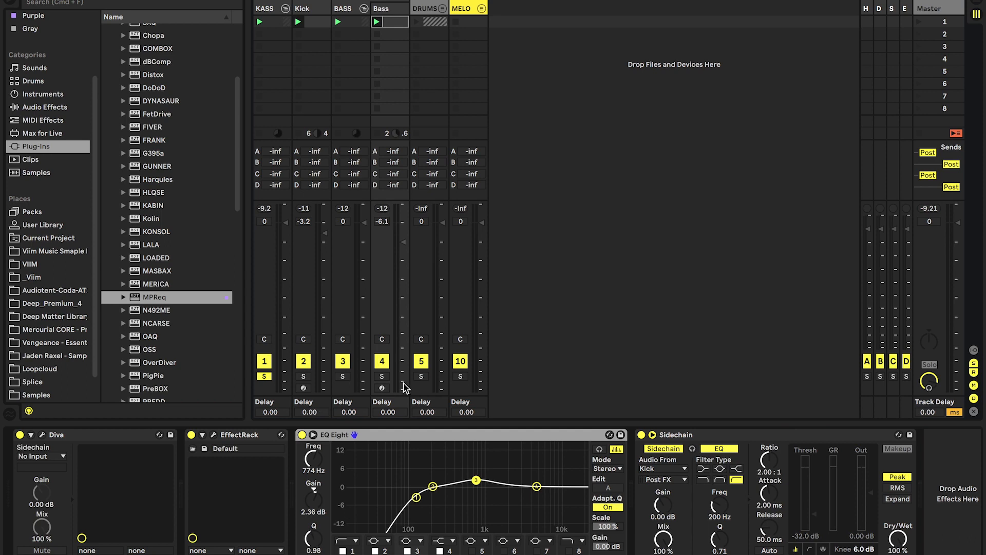
Add the Analog Obsession MPReq plug-in to the end of the KASS group's chain and raise its preamplifier gain to about 55.
{"action": "left_click", "coordinate": [347, 11]}
{"action": "left_click", "coordinate": [263, 10]}
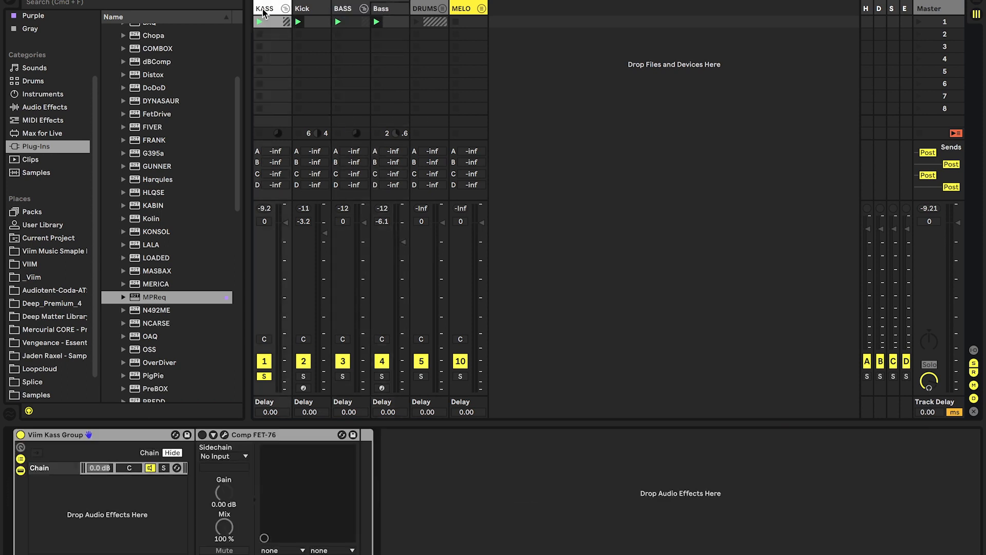
{"action": "mouse_move", "coordinate": [177, 300]}
{"action": "left_mouse_down"}
{"action": "mouse_move", "coordinate": [149, 302]}
{"action": "mouse_move", "coordinate": [363, 469]}
{"action": "left_mouse_up"}
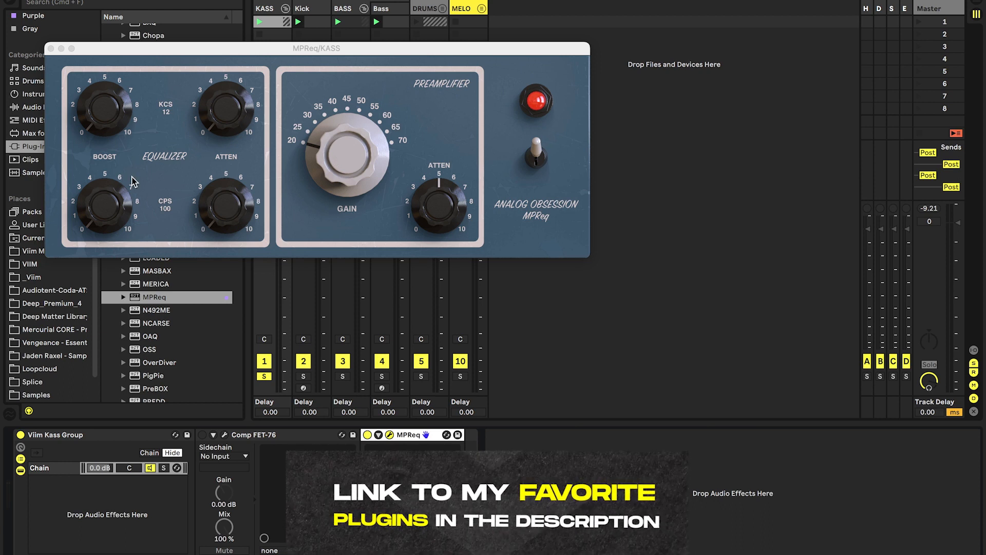
{"action": "mouse_move", "coordinate": [350, 152]}
{"action": "left_mouse_down"}
{"action": "mouse_move", "coordinate": [351, 92]}
{"action": "mouse_move", "coordinate": [337, 114]}
{"action": "mouse_move", "coordinate": [341, 139]}
{"action": "left_mouse_up"}
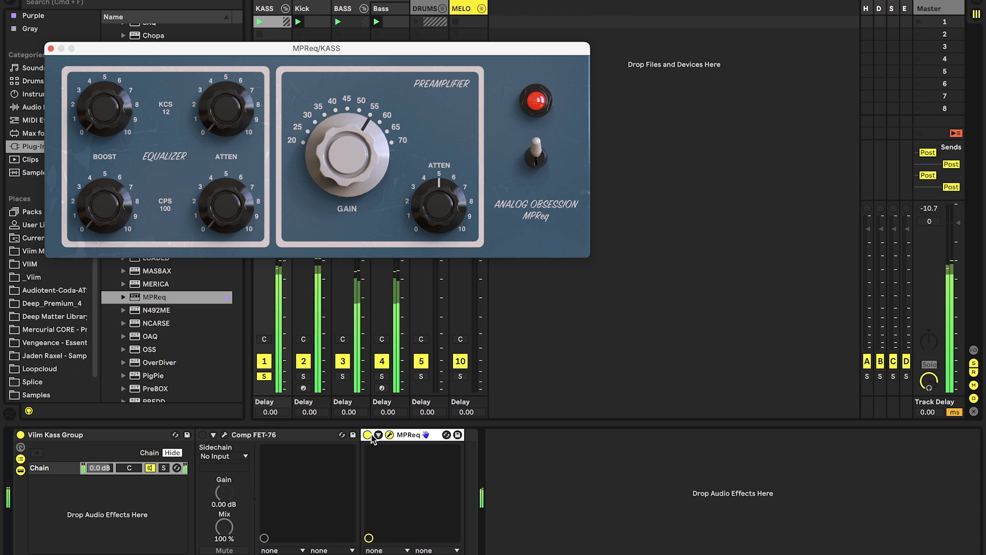
Set the MPReq 100 CPS and 12 KCS boosts to about 2, raise the 100 CPS attenuation slightly, and compare against bypass.
{"action": "left_click_drag", "start_coordinate": [106, 220], "coordinate": [105, 153]}
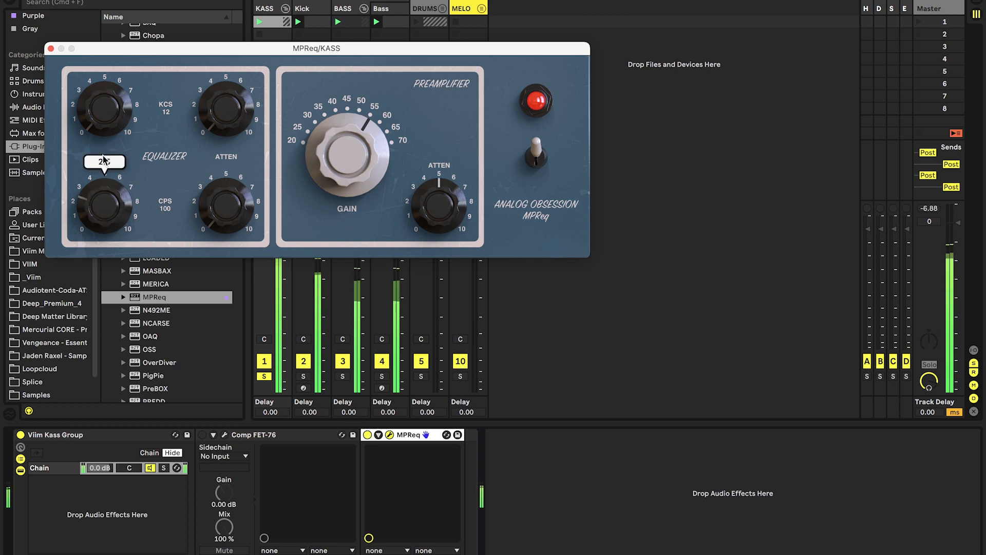
{"action": "left_click_drag", "start_coordinate": [220, 224], "coordinate": [207, 152]}
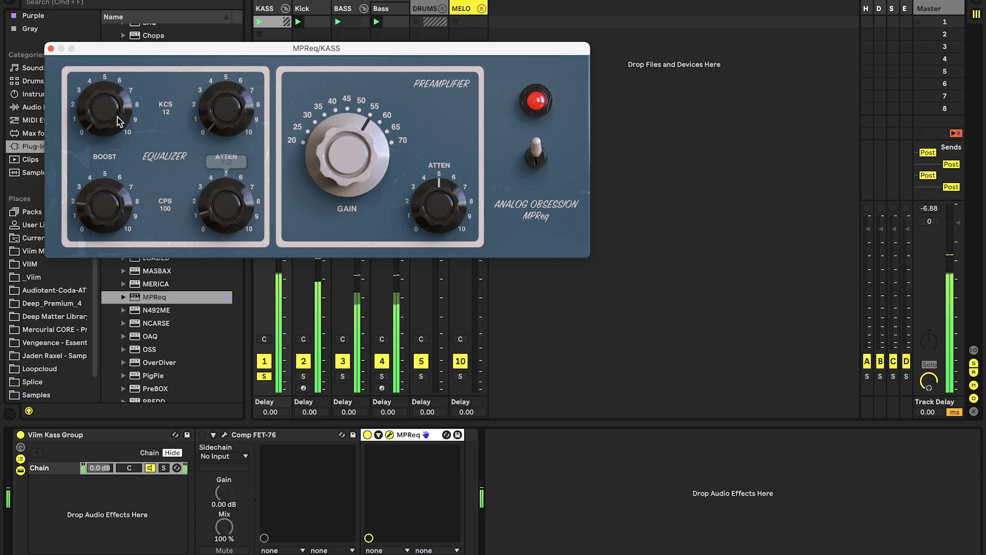
{"action": "left_click_drag", "start_coordinate": [94, 112], "coordinate": [88, 64]}
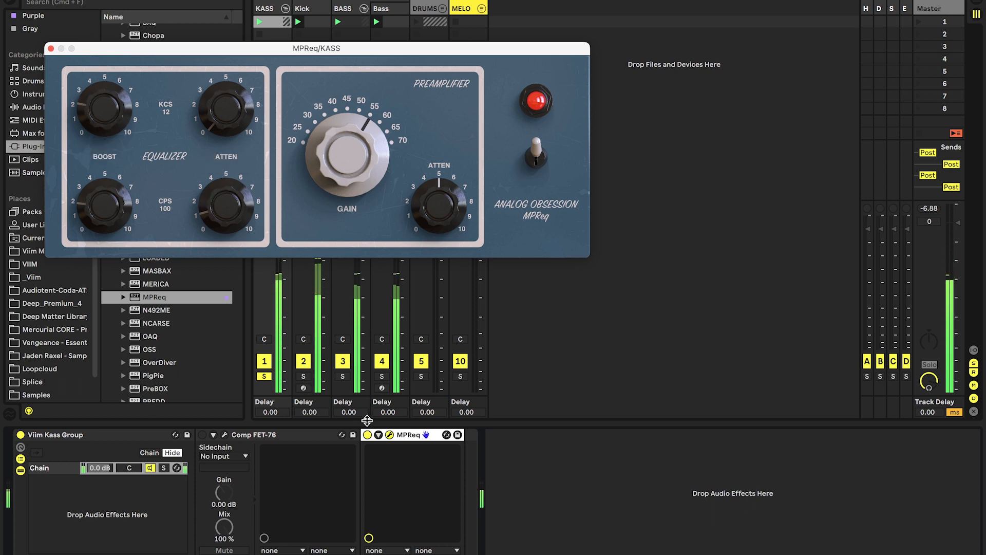
{"action": "left_click", "coordinate": [367, 434]}
{"action": "left_click", "coordinate": [368, 435]}
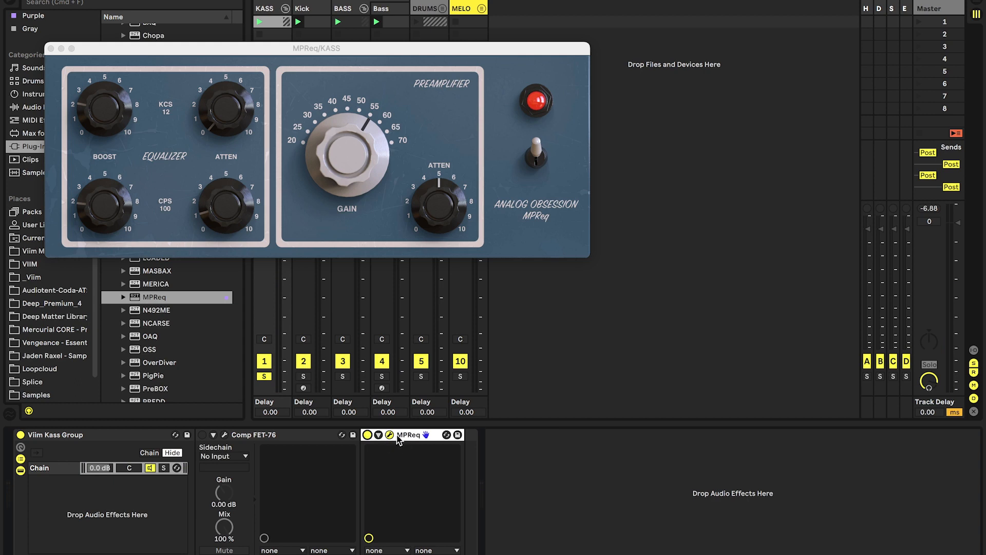
Close the MPReq window, move MPReq ahead of Comp FET-76 in the chain, and unsolo the KASS group.
{"action": "left_click", "coordinate": [390, 435]}
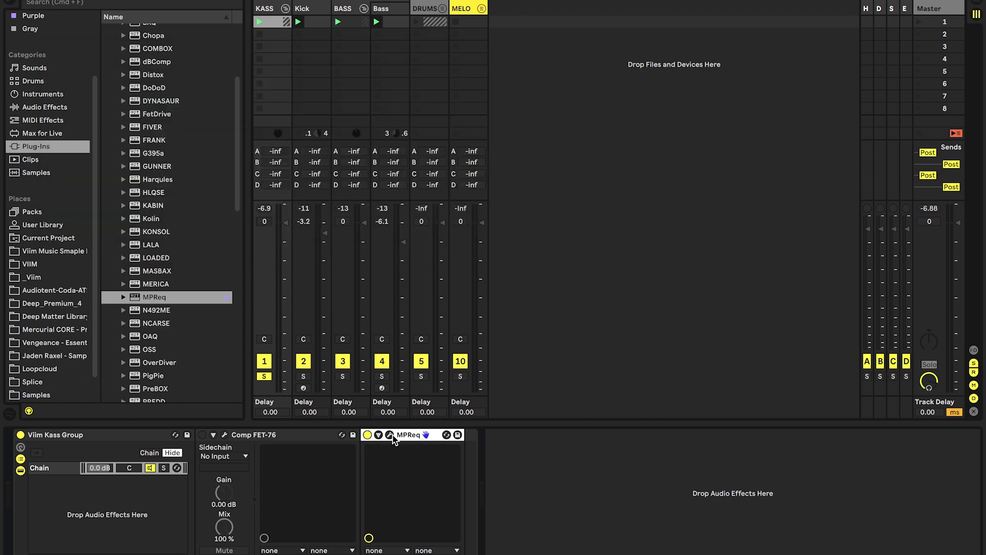
{"action": "left_click_drag", "start_coordinate": [266, 442], "coordinate": [332, 436]}
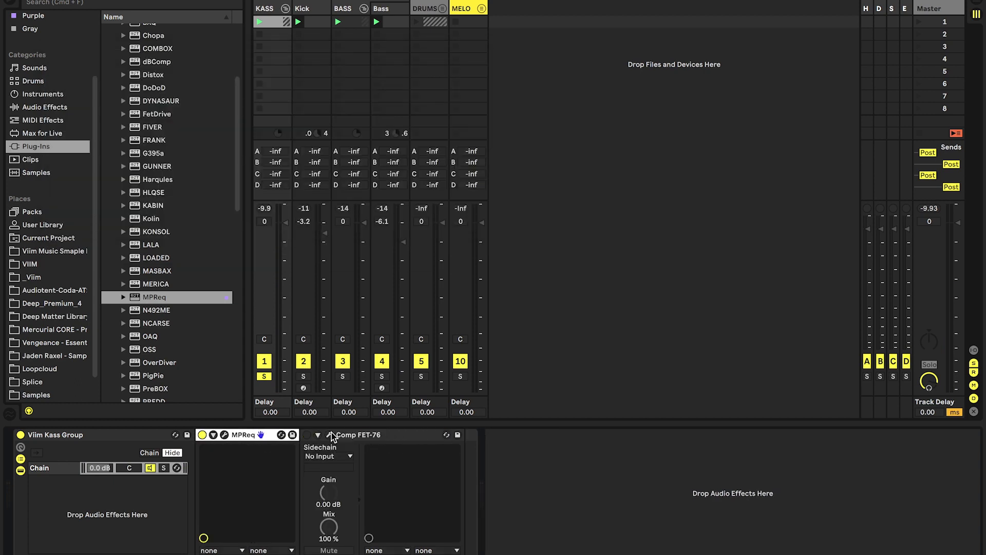
{"action": "left_click", "coordinate": [269, 379]}
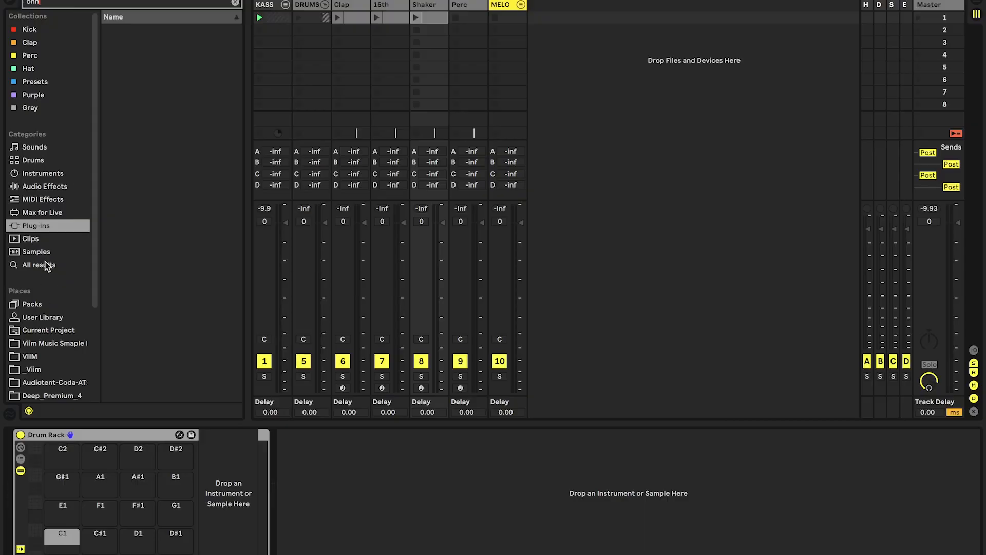
Audition the open hi-hats across all "ohh" results and load DPV1_OHH_DRY_002.wav onto the Shaker Drum Rack's C1 pad.
{"action": "left_click", "coordinate": [46, 265]}
{"action": "left_click", "coordinate": [185, 132]}
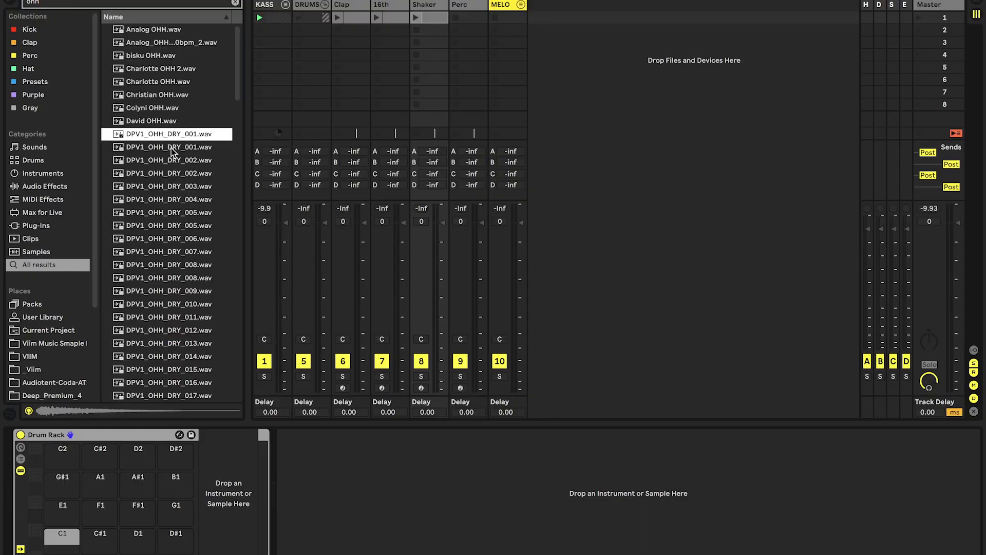
{"action": "key", "text": "Down"}
{"action": "key", "text": "Down"}
{"action": "key", "text": "Up"}
{"action": "key", "text": "Down"}
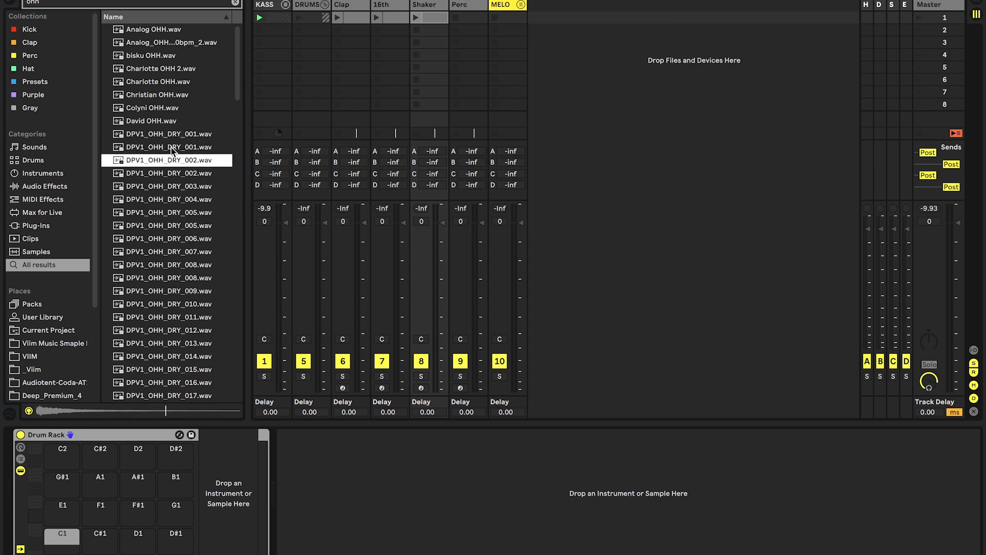
{"action": "left_click_drag", "start_coordinate": [198, 229], "coordinate": [67, 548]}
{"action": "left_click_drag", "start_coordinate": [68, 548], "coordinate": [68, 549]}
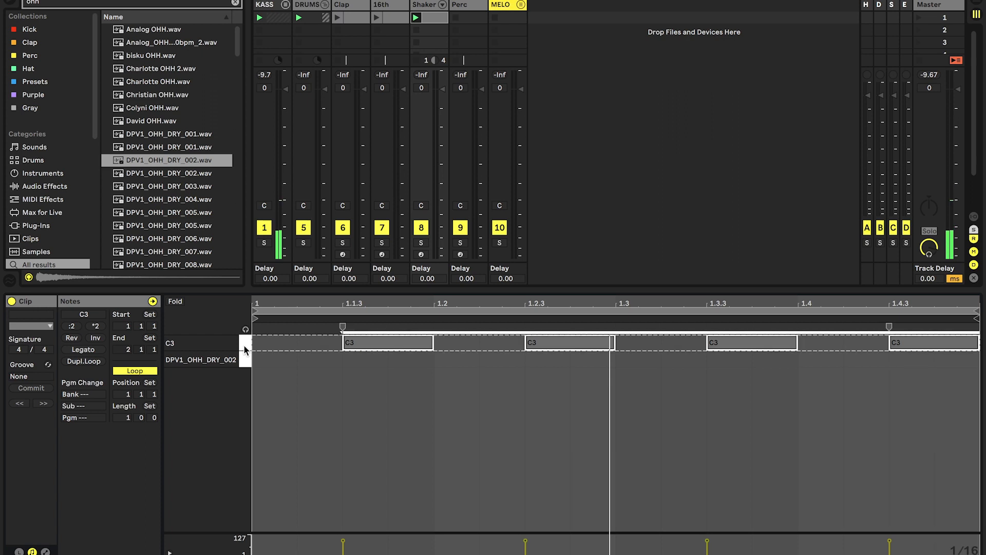
Move the Shaker clip's notes to C1 and set the track's volume to about -13, pan to 5R and send B to -7.5.
{"action": "left_click_drag", "start_coordinate": [443, 89], "coordinate": [443, 129]}
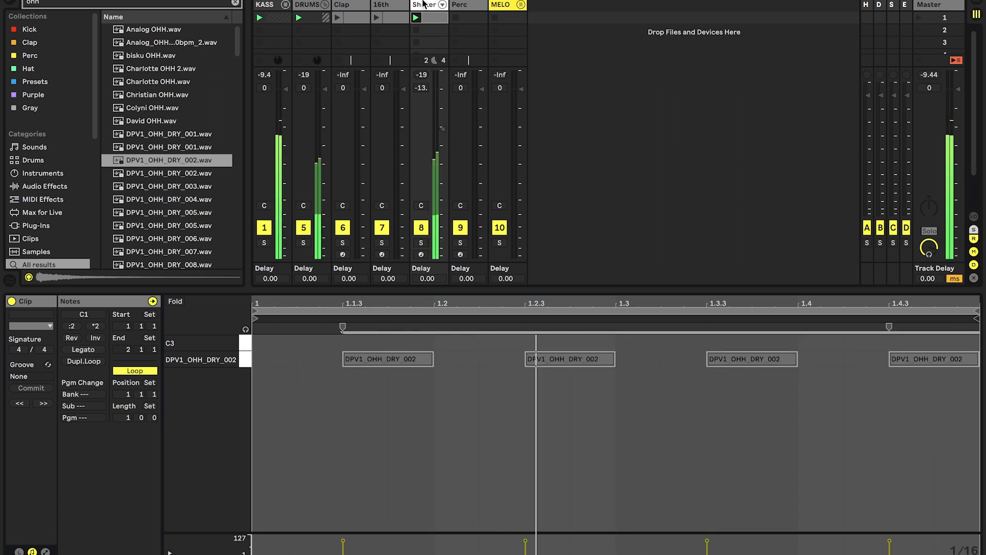
{"action": "key", "text": "shift+Tab"}
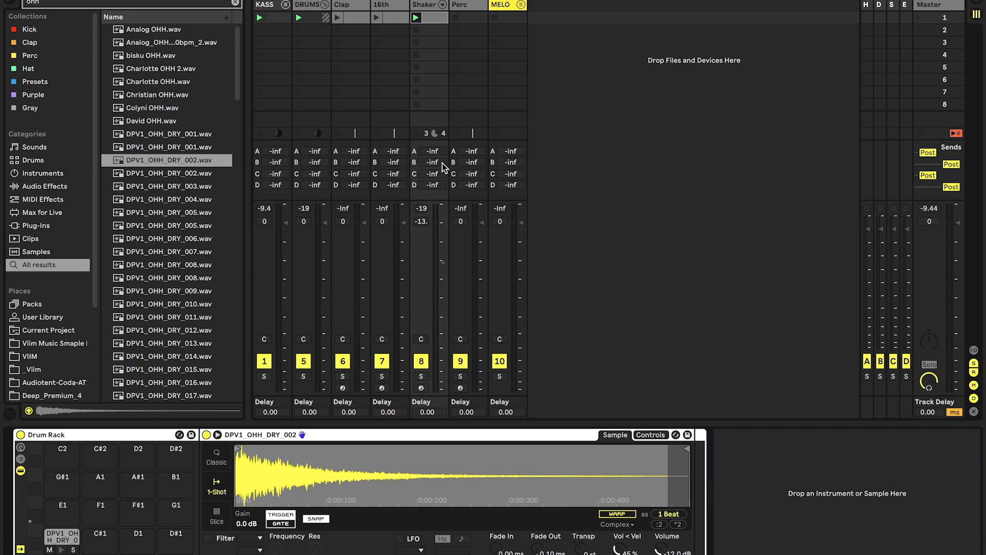
{"action": "left_click_drag", "start_coordinate": [442, 162], "coordinate": [442, 160]}
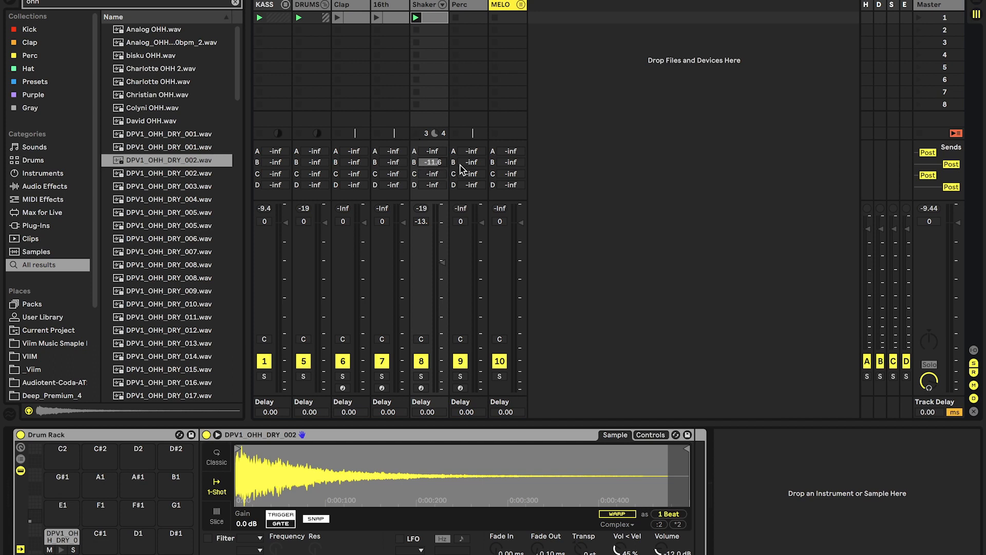
{"action": "left_click_drag", "start_coordinate": [439, 165], "coordinate": [439, 160]}
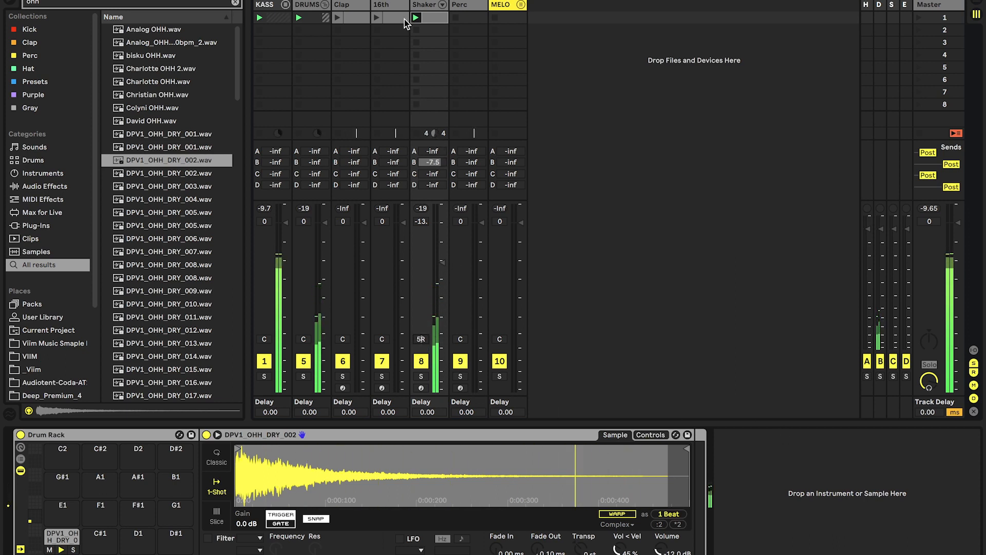
{"action": "key", "text": "space"}
Add the u-he Diva VST3 instrument to the 16th track.
{"action": "left_click", "coordinate": [393, 6]}
{"action": "left_click", "coordinate": [235, 3]}
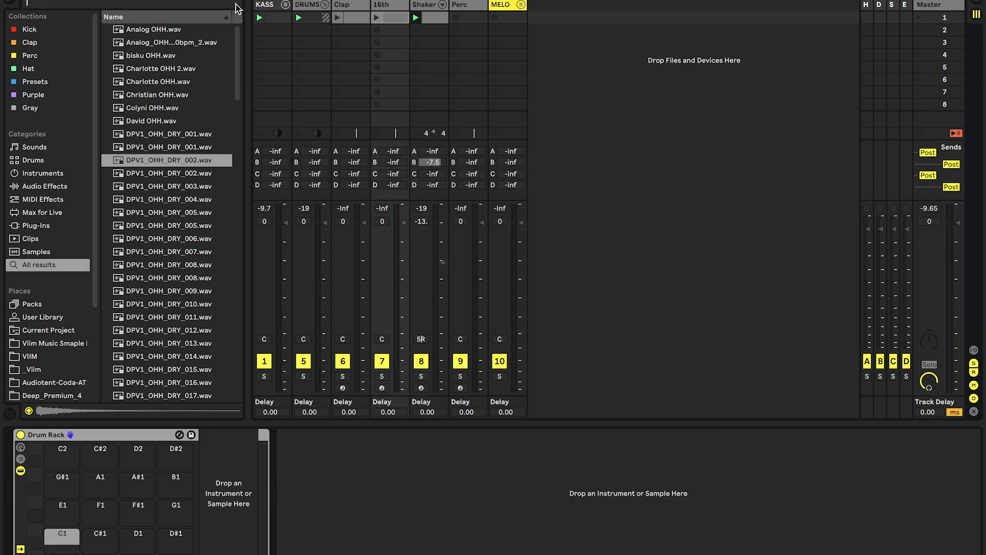
{"action": "left_click", "coordinate": [35, 226]}
{"action": "scroll", "coordinate": [164, 231], "scroll_direction": "up", "scroll_amount": 10}
{"action": "left_click", "coordinate": [115, 69]}
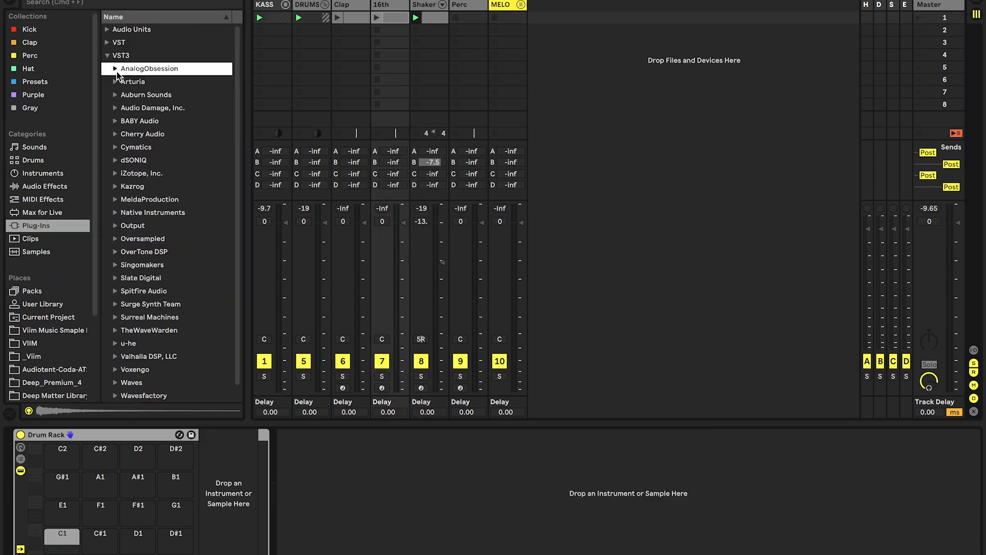
{"action": "scroll", "coordinate": [122, 316], "scroll_direction": "down", "scroll_amount": 1}
{"action": "left_click", "coordinate": [117, 329]}
{"action": "double_click", "coordinate": [149, 342]}
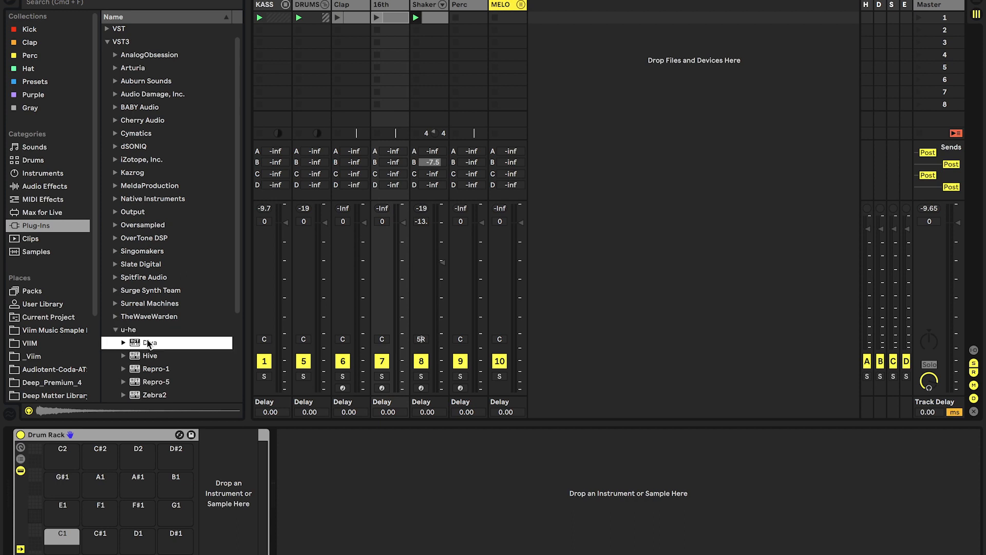
Load the Viim DR White Bodzin preset from Viim Melodic Techno Presets into Diva and close its window.
{"action": "left_click", "coordinate": [198, 438]}
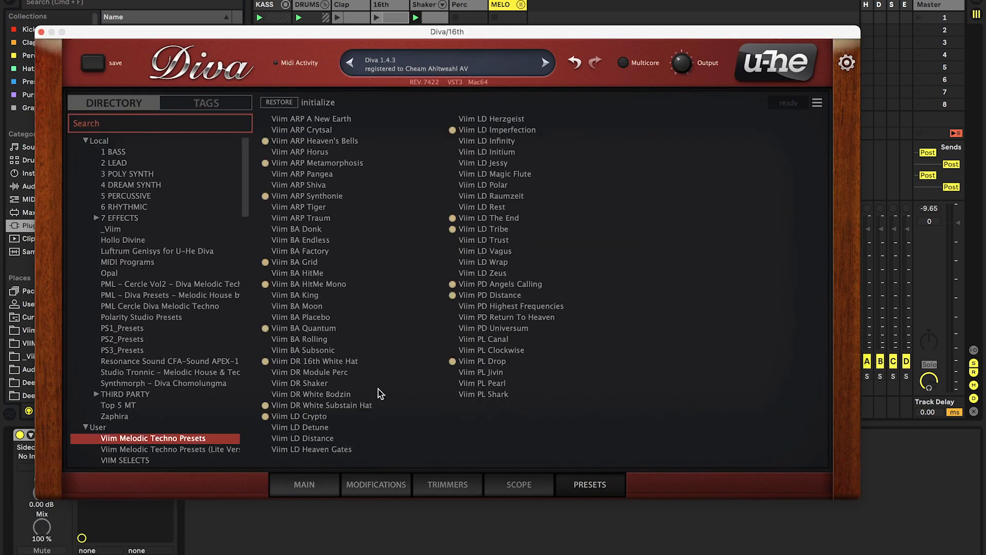
{"action": "left_click", "coordinate": [337, 394]}
{"action": "left_click", "coordinate": [41, 32]}
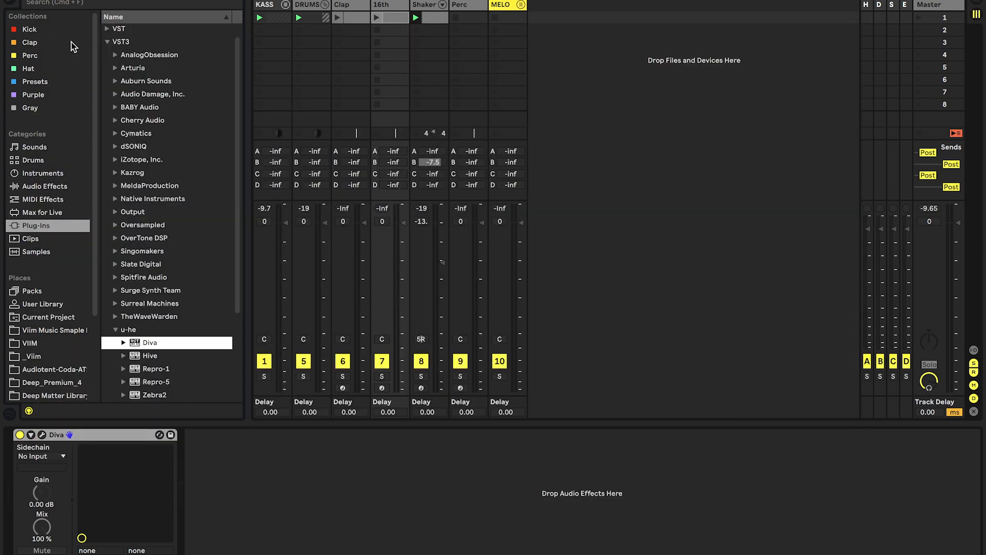
Audition the 16th clip in solo, set Diva's filter Emphasis to 17, and set the track's volume to about -12 and pan to 9L.
{"action": "left_click", "coordinate": [382, 376]}
{"action": "left_click", "coordinate": [376, 17]}
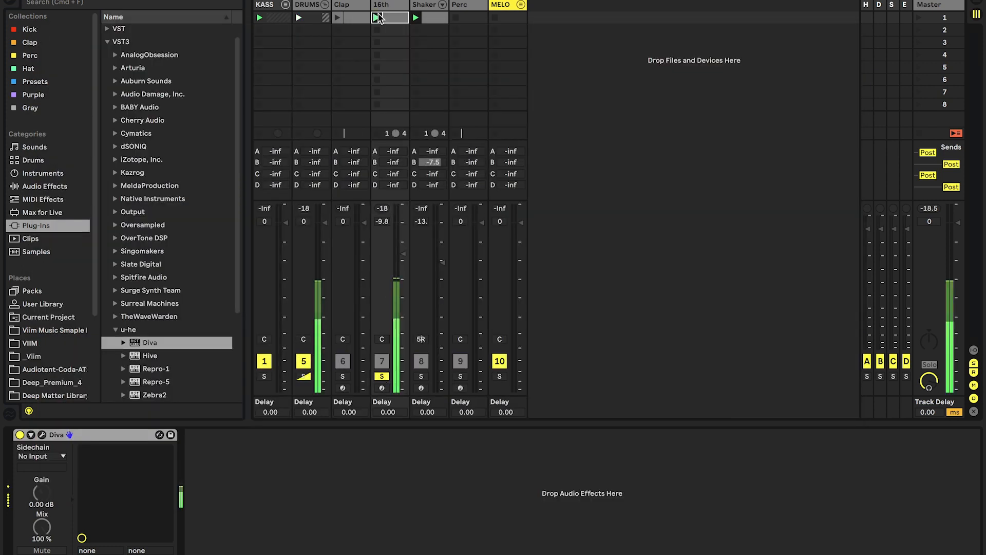
{"action": "left_click", "coordinate": [42, 434]}
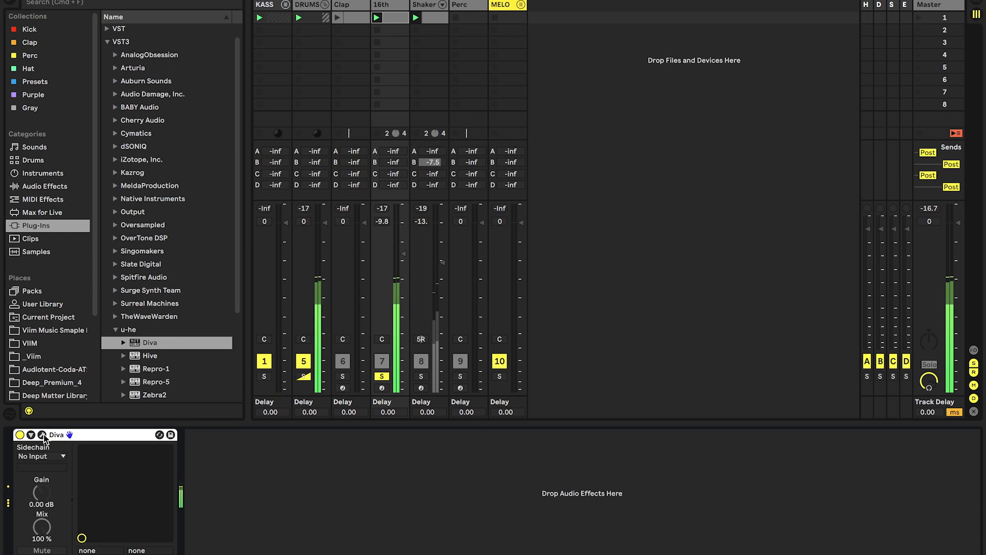
{"action": "left_click", "coordinate": [329, 487]}
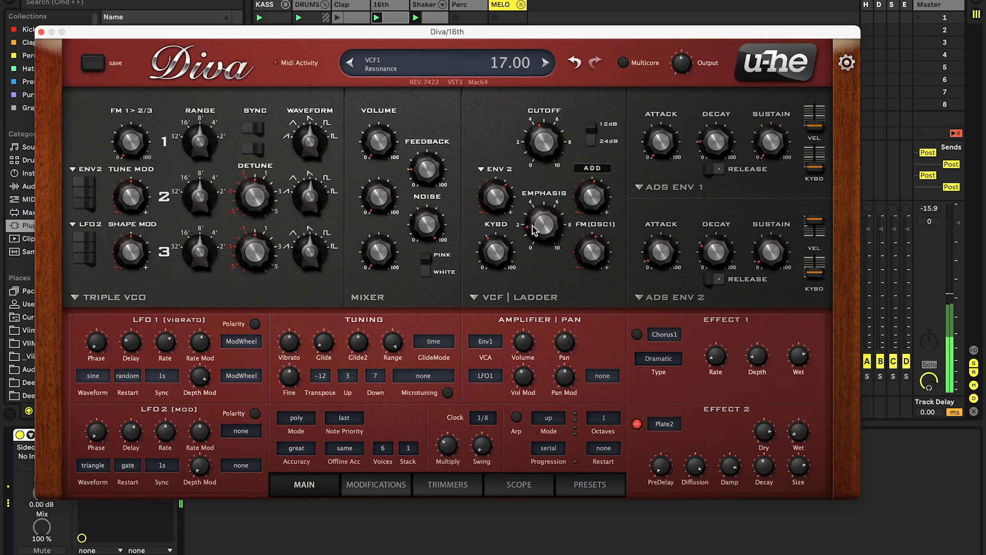
{"action": "left_click", "coordinate": [42, 32]}
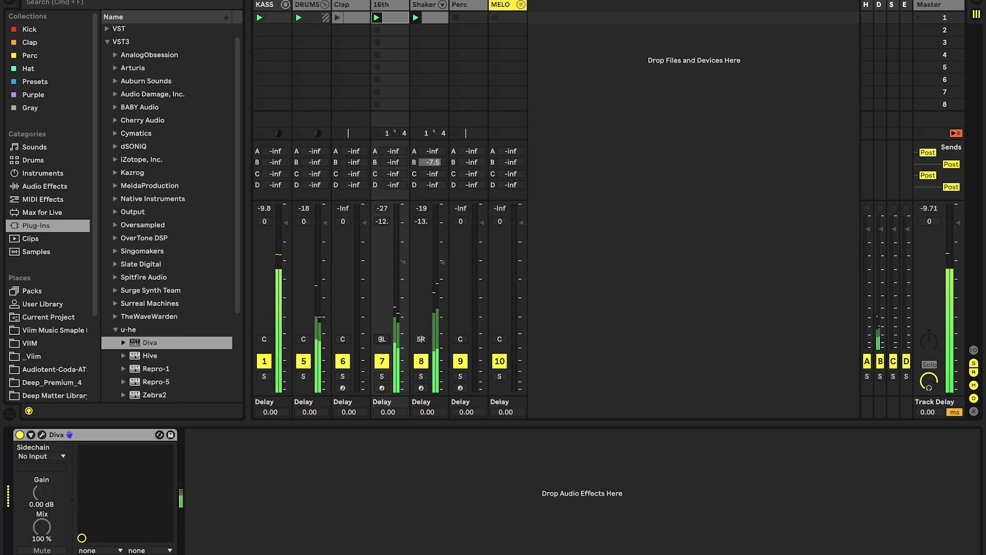
Solo the 16th track, add EQ Eight after Diva, and low-cut its first band at about 599 Hz.
{"action": "left_click", "coordinate": [382, 377]}
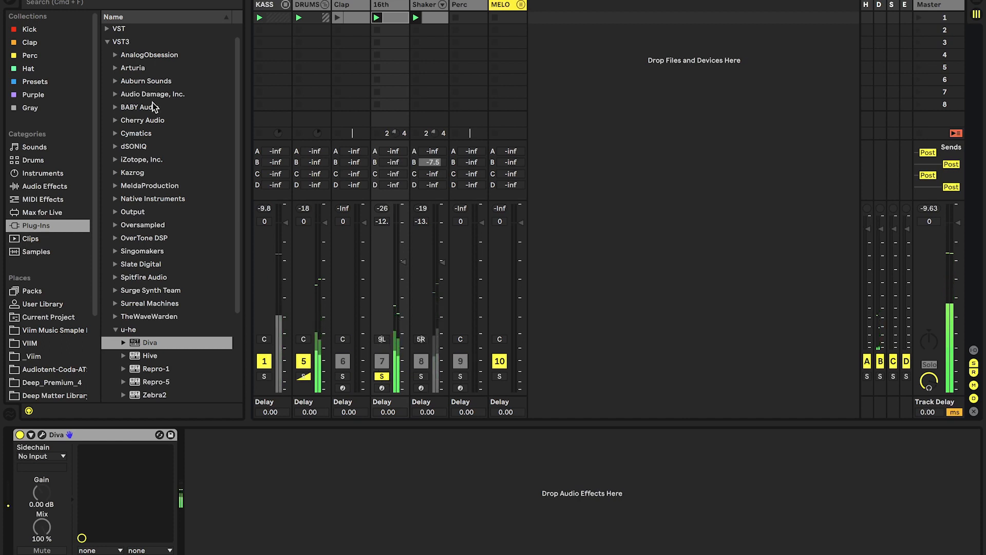
{"action": "left_click", "coordinate": [52, 187]}
{"action": "double_click", "coordinate": [140, 213]}
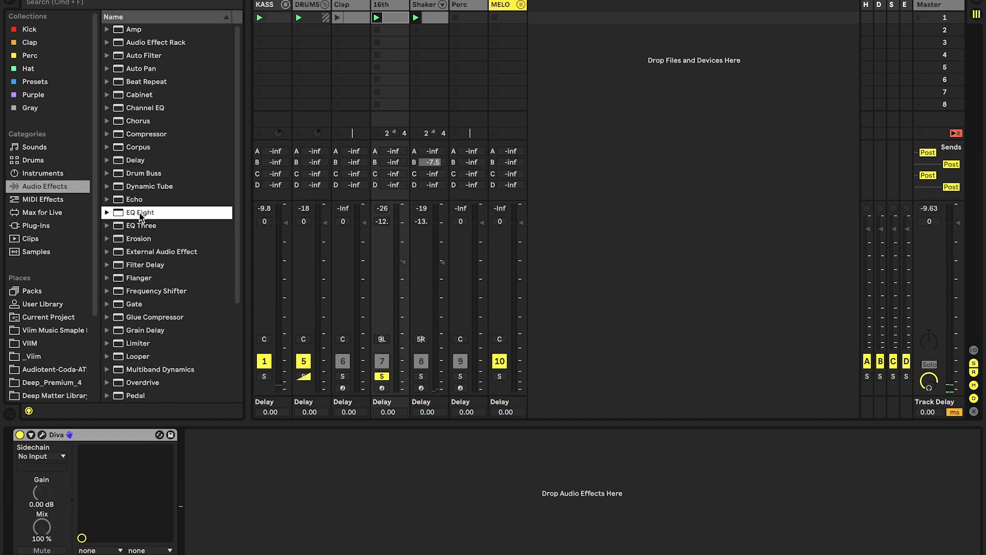
{"action": "left_click", "coordinate": [236, 539]}
{"action": "left_click", "coordinate": [241, 467]}
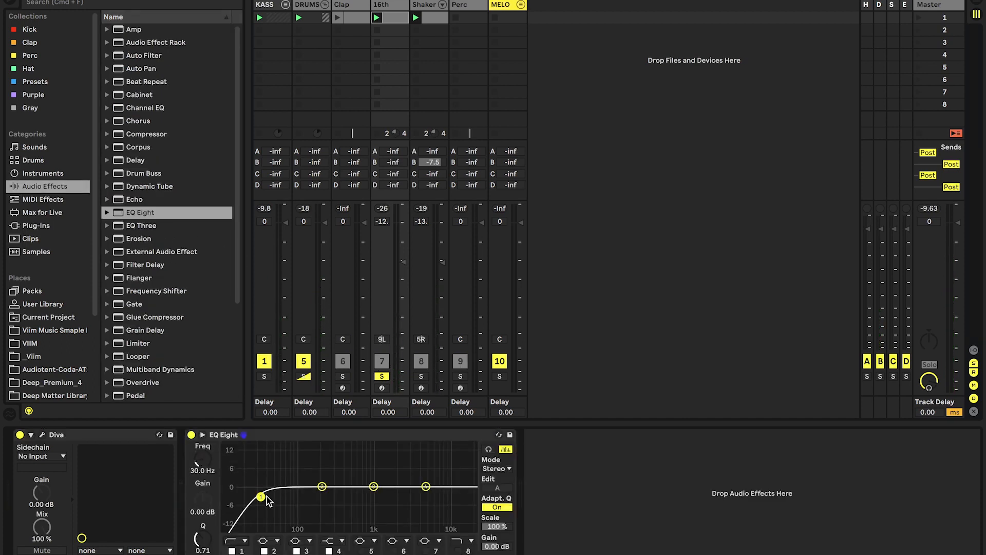
{"action": "left_click_drag", "start_coordinate": [260, 497], "coordinate": [357, 497]}
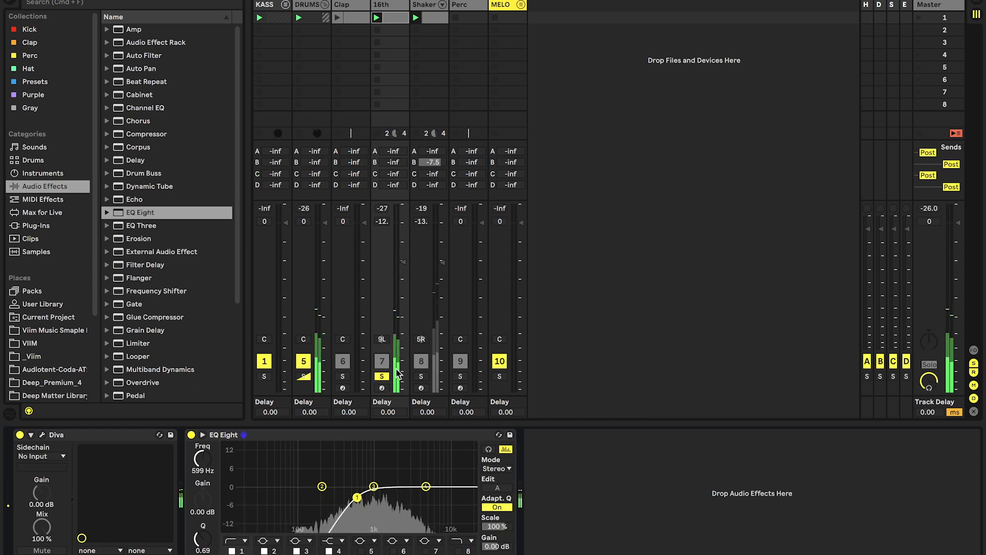
Assign Velocity as Diva's second filter modulation source on the 16th track and set the cutoff to about 75.50.
{"action": "left_click", "coordinate": [44, 435]}
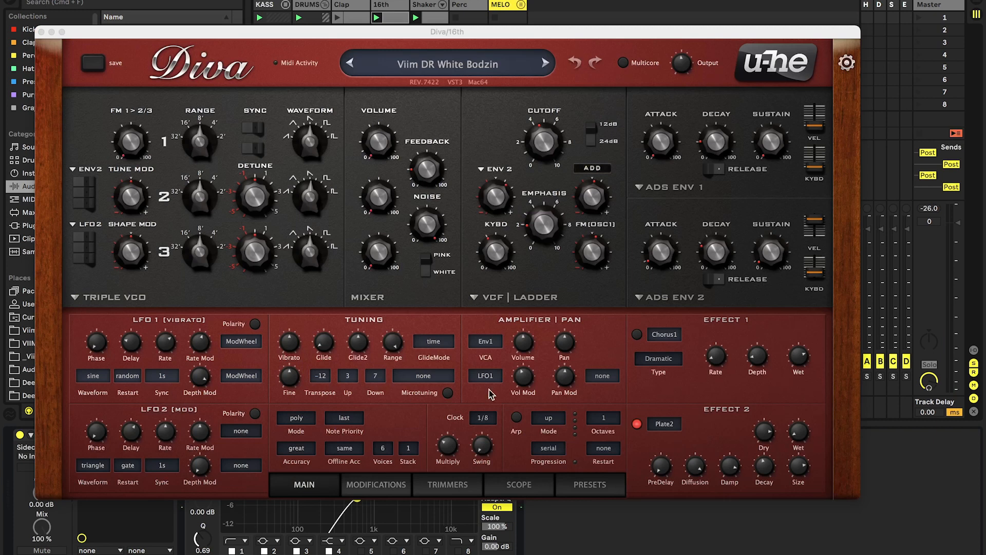
{"action": "left_click", "coordinate": [604, 170]}
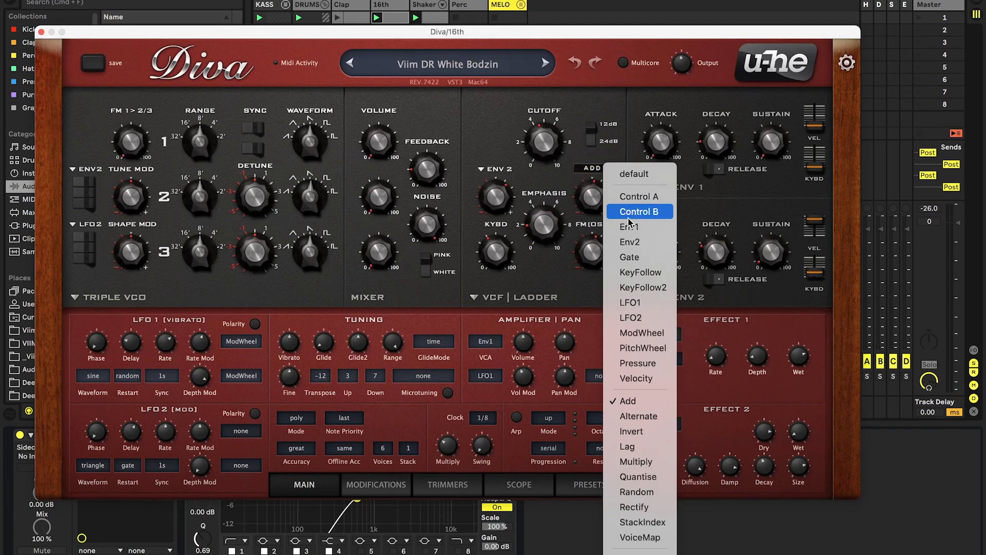
{"action": "left_click", "coordinate": [639, 378]}
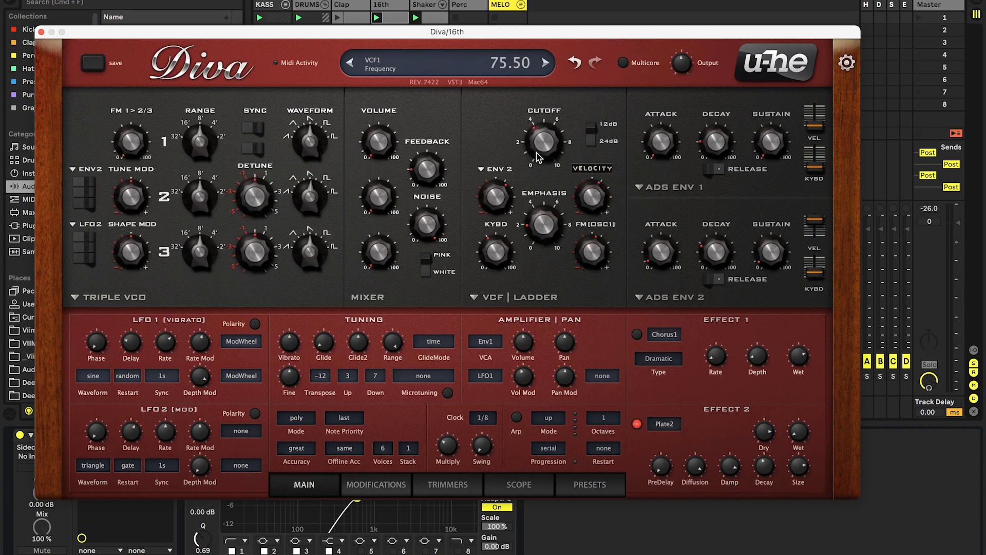
{"action": "left_click", "coordinate": [39, 32]}
Shorten the 16th clip's loop to one beat and lower the velocities of its first, second and fourth notes.
{"action": "double_click", "coordinate": [402, 19]}
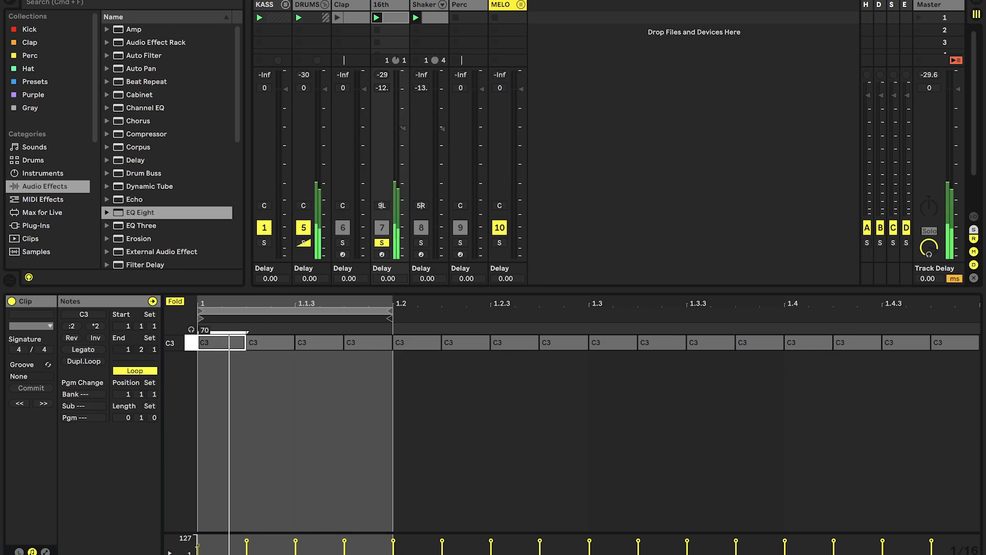
{"action": "left_click_drag", "start_coordinate": [247, 541], "coordinate": [246, 546]}
{"action": "left_click_drag", "start_coordinate": [345, 544], "coordinate": [345, 550]}
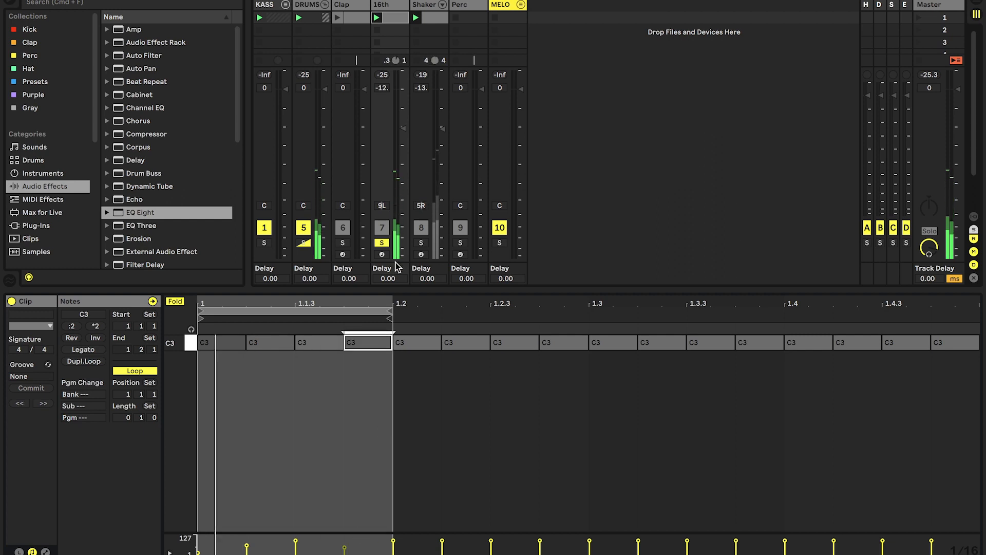
{"action": "left_click", "coordinate": [382, 243]}
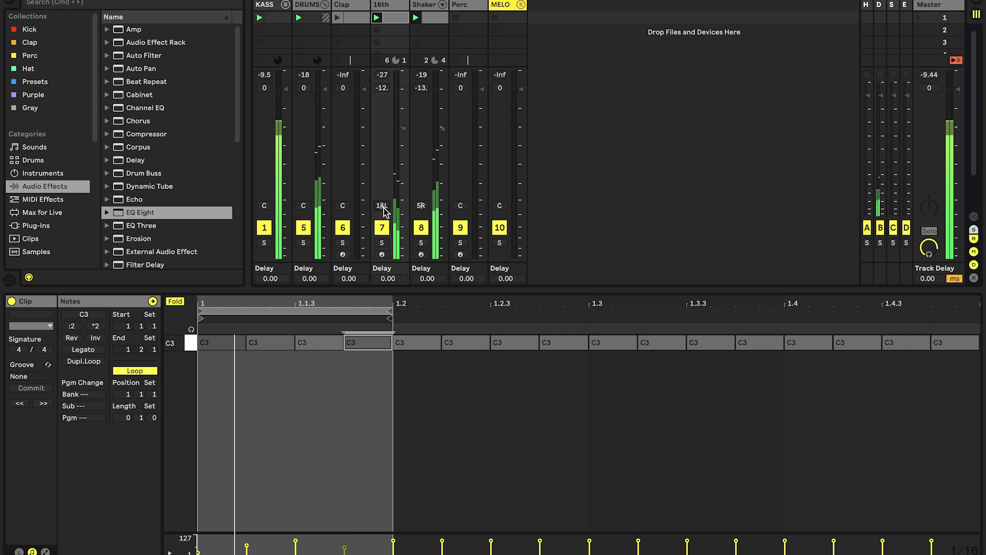
Fine-tune Diva's filter cutoff on the 16th track, and set the track's volume to about -14 and pan to 14L.
{"action": "left_click", "coordinate": [389, 8]}
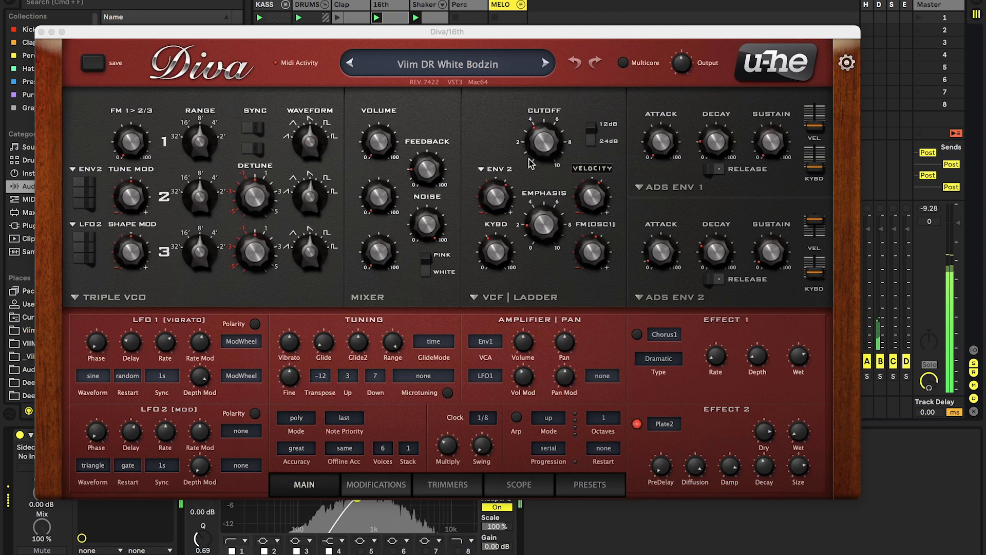
{"action": "mouse_move", "coordinate": [529, 159]}
{"action": "left_mouse_down"}
{"action": "mouse_move", "coordinate": [511, 73]}
{"action": "mouse_move", "coordinate": [530, 157]}
{"action": "left_mouse_up"}
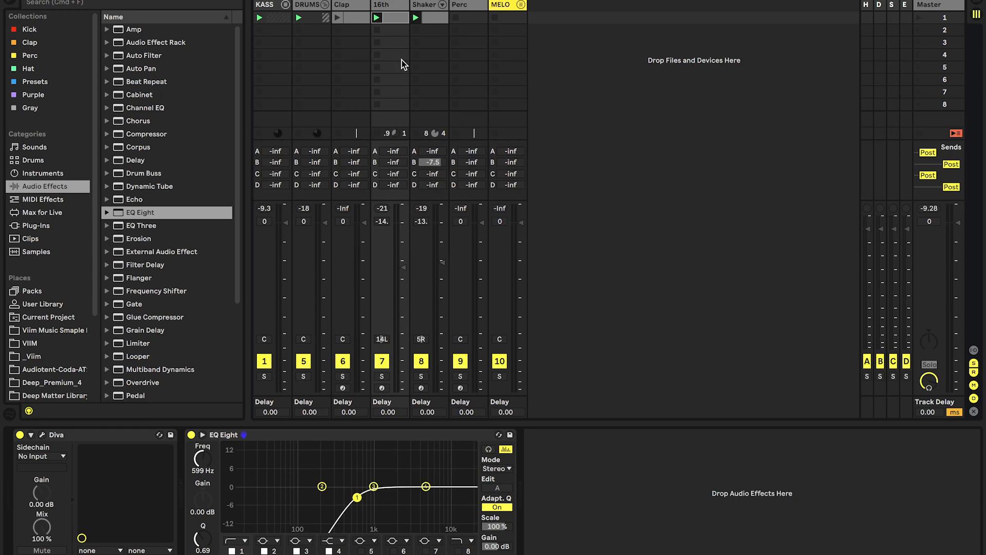
{"action": "left_click", "coordinate": [43, 435]}
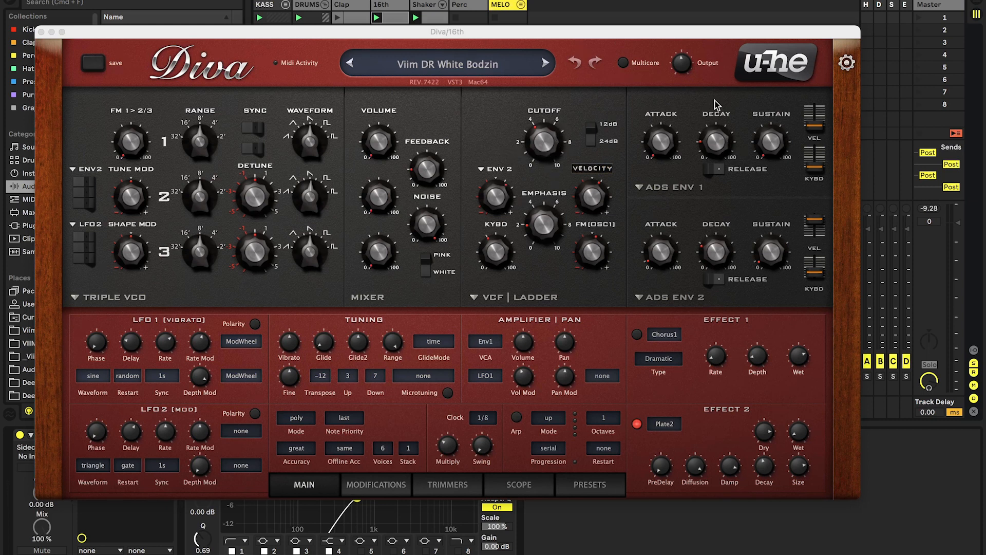
{"action": "left_click", "coordinate": [41, 33]}
Search all results for "clap", audition a few samples, and load 01 Taped Clap (Wet).wav onto the Clap Drum Rack's C1 pad.
{"action": "left_click", "coordinate": [354, 6]}
{"action": "left_click", "coordinate": [64, 3]}
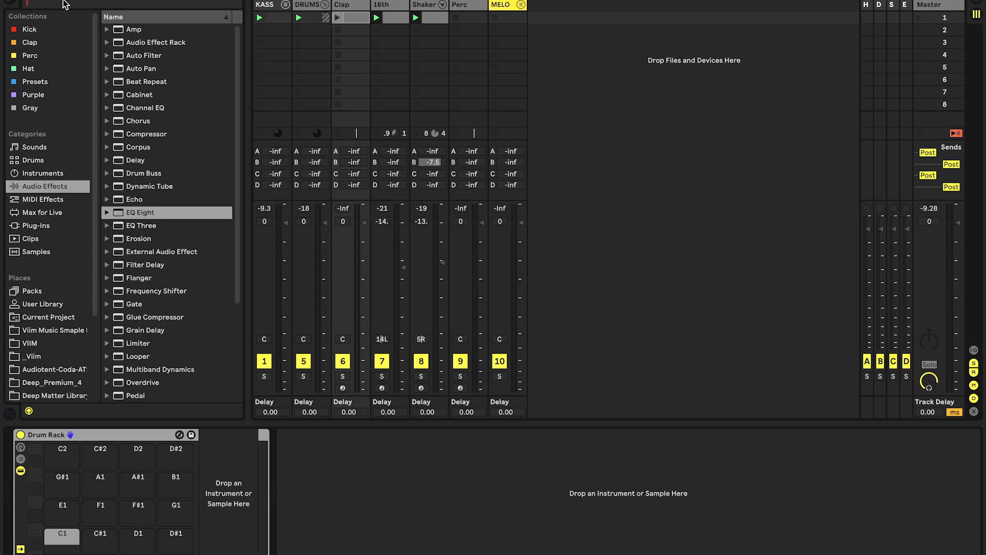
{"action": "type", "text": "Clap"}
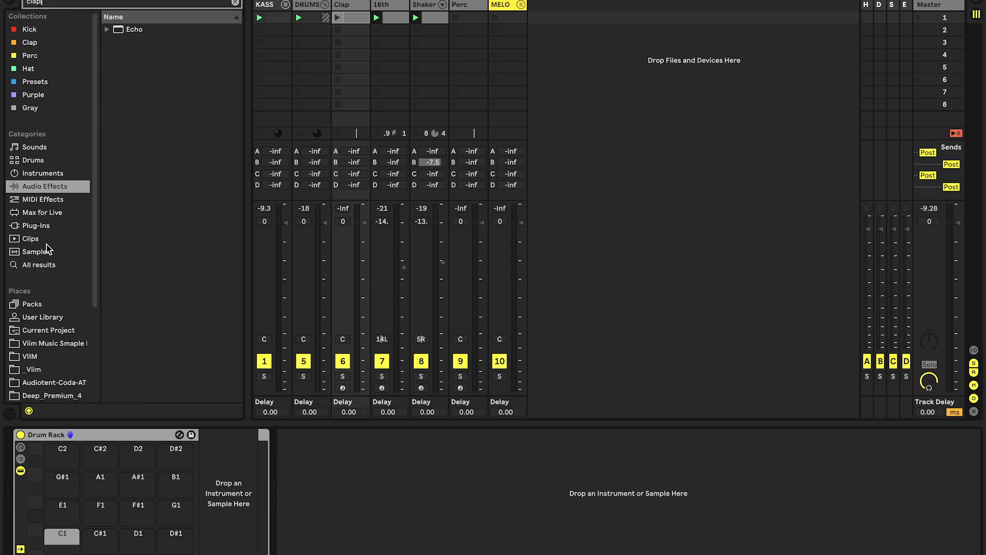
{"action": "left_click", "coordinate": [40, 267]}
{"action": "left_click", "coordinate": [165, 200]}
{"action": "left_click", "coordinate": [173, 215]}
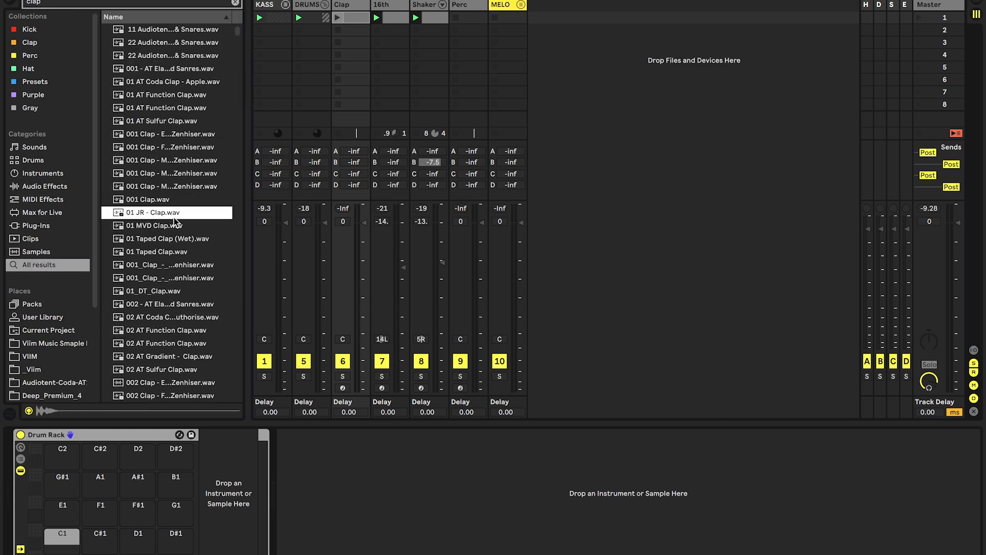
{"action": "left_click", "coordinate": [180, 241]}
{"action": "left_click_drag", "start_coordinate": [167, 264], "coordinate": [57, 542]}
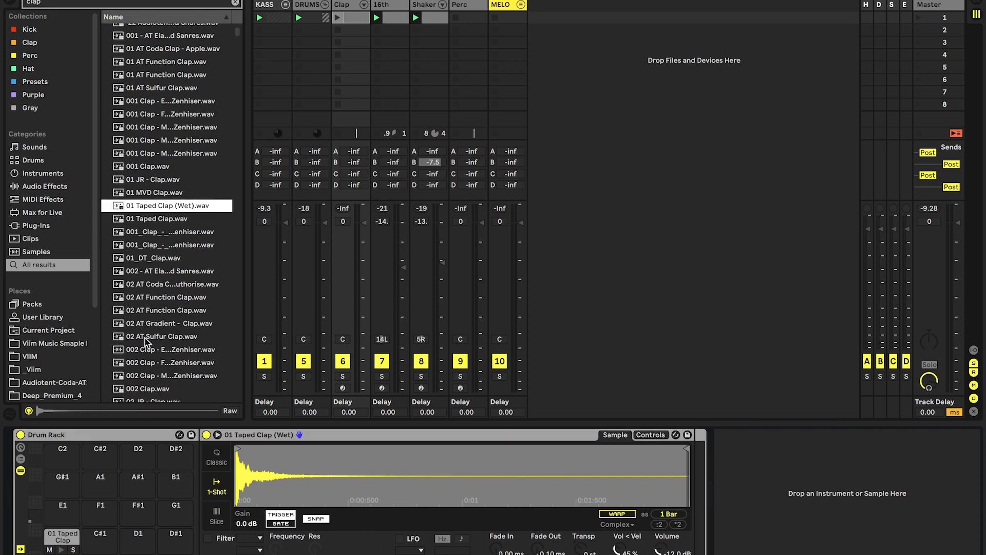
Fill more Clap Drum Rack pads with further clap and snap samples, including PML_DPV2_PERC_4_SNAP_002 on F1 and PML_DPV2_PERC_4_SNAP_035 on F#1.
{"action": "scroll", "coordinate": [199, 196], "scroll_direction": "down", "scroll_amount": 1}
{"action": "left_click", "coordinate": [172, 312]}
{"action": "left_click_drag", "start_coordinate": [208, 395], "coordinate": [176, 536]}
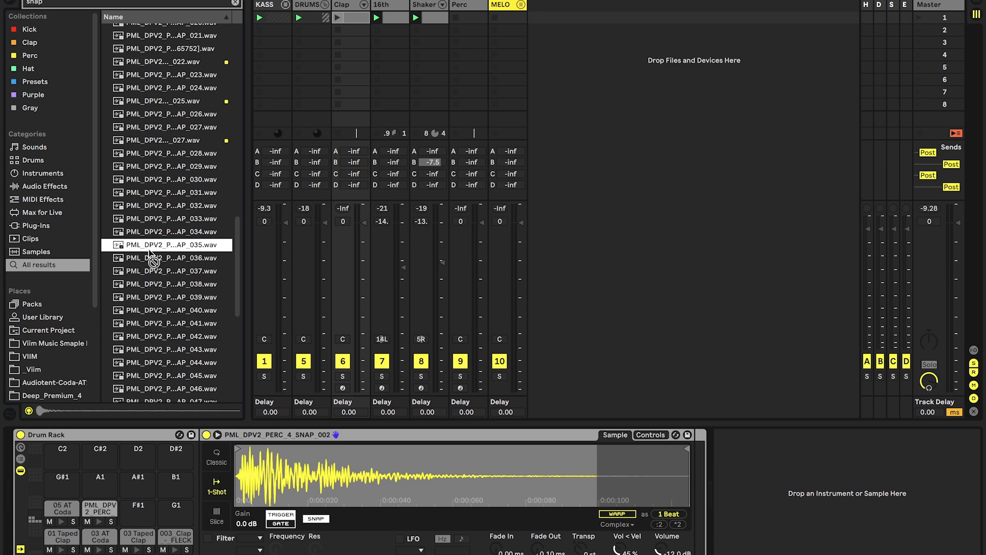
{"action": "left_click_drag", "start_coordinate": [162, 454], "coordinate": [147, 499]}
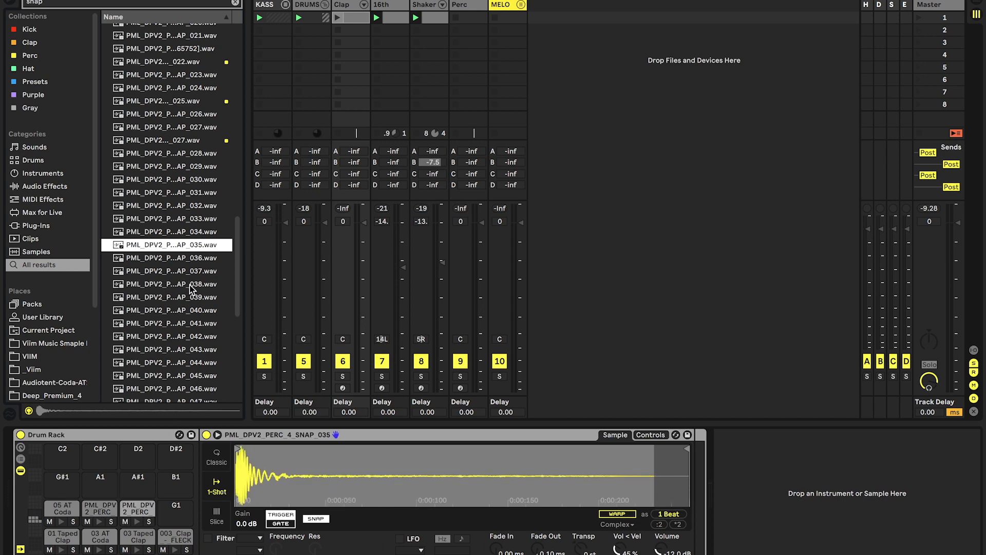
Audition further snap samples, launch the Clap clip with all pad rows shown, and move its two C3 notes to PML_DPV2_PERC_4_SNAP_035 on F#1.
{"action": "left_click", "coordinate": [202, 258]}
{"action": "left_click", "coordinate": [203, 269]}
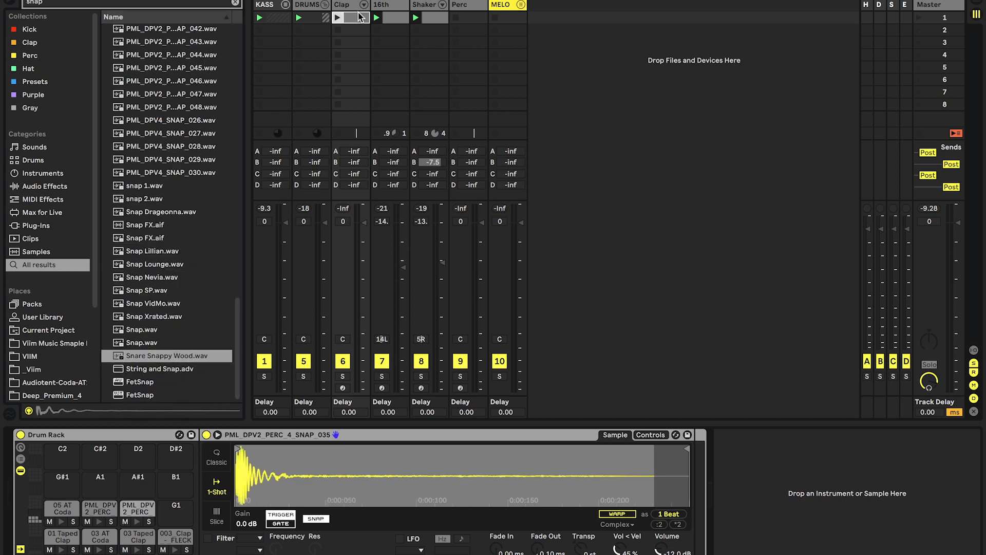
{"action": "double_click", "coordinate": [357, 17]}
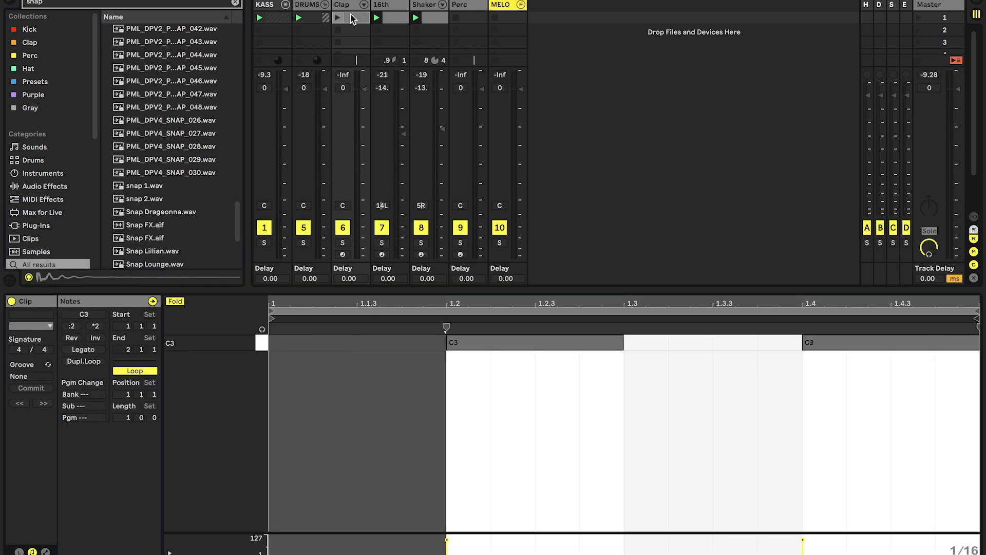
{"action": "left_click", "coordinate": [338, 18]}
{"action": "left_click", "coordinate": [175, 301]}
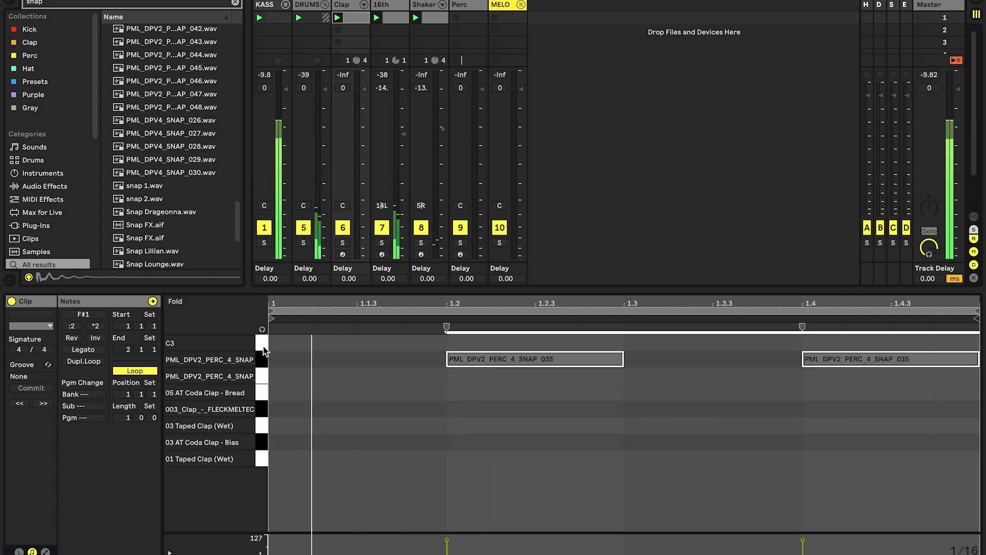
Compare the claps by shifting both notes down to 01 Taped Clap (Wet) and back up to PML_DPV2_PERC_4_SNAP_002, with Clap volume about -14.
{"action": "key", "text": "Down"}
{"action": "key", "text": "Down"}
{"action": "key", "text": "Down"}
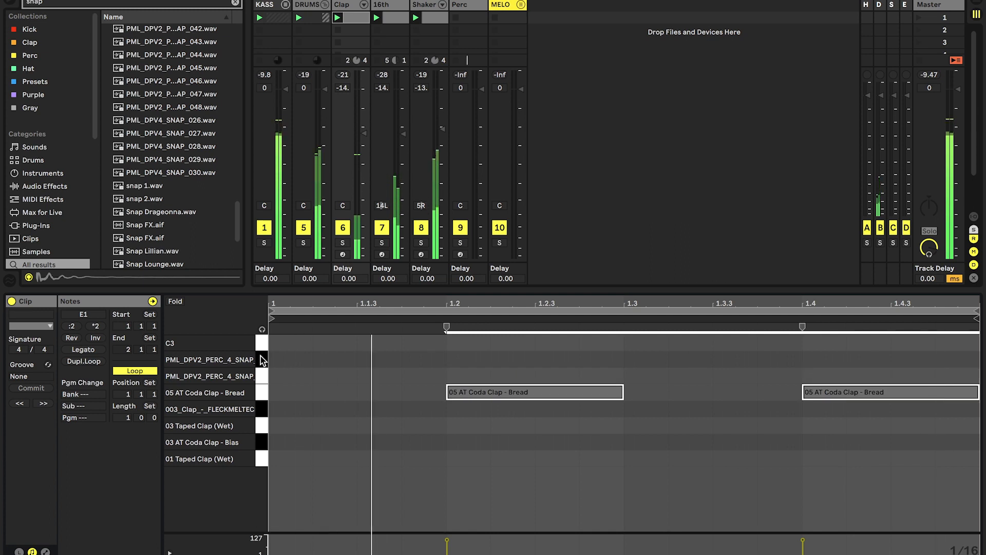
{"action": "key", "text": "Down"}
{"action": "key", "text": "Down"}
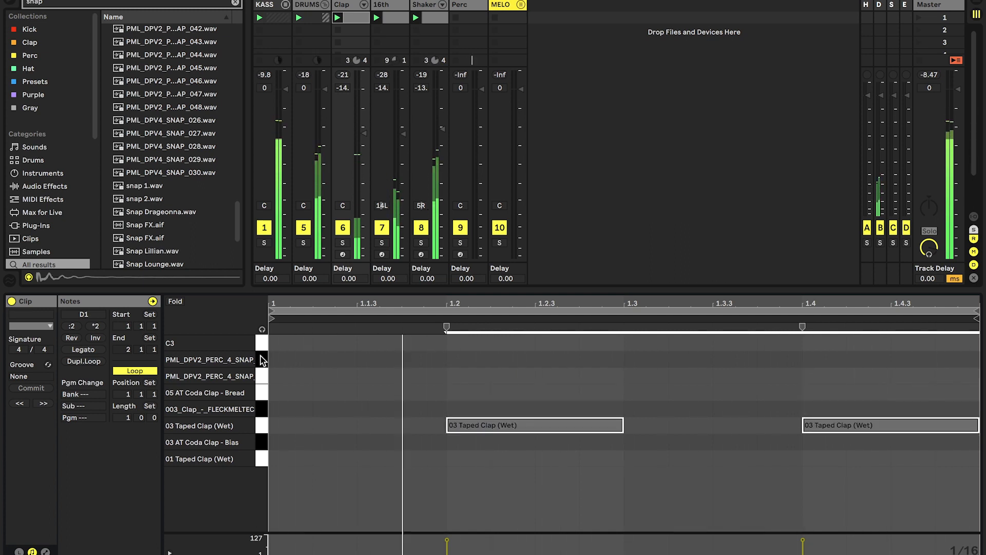
{"action": "key", "text": "Down"}
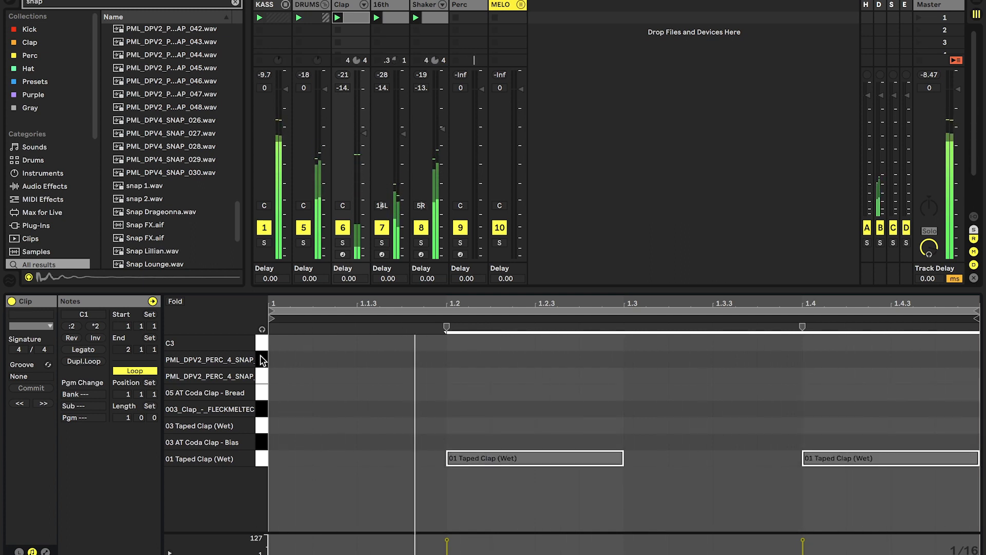
{"action": "key", "text": "Up"}
{"action": "key", "text": "Up"}
{"action": "key", "text": "Up"}
{"action": "key", "text": "Up"}
{"action": "key", "text": "Up"}
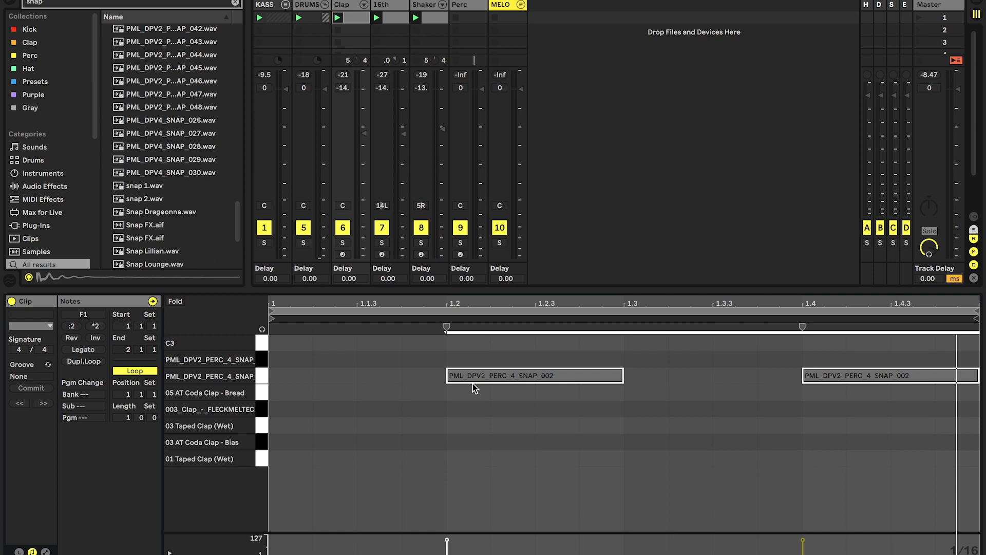
Layer the two SNAP_002 notes with copies on PML_DPV2_PERC_4_SNAP_035, and try an extra SNAP_035 note at the end of the bar.
{"action": "left_click_drag", "start_coordinate": [472, 381], "coordinate": [474, 355]}
{"action": "key", "text": "space"}
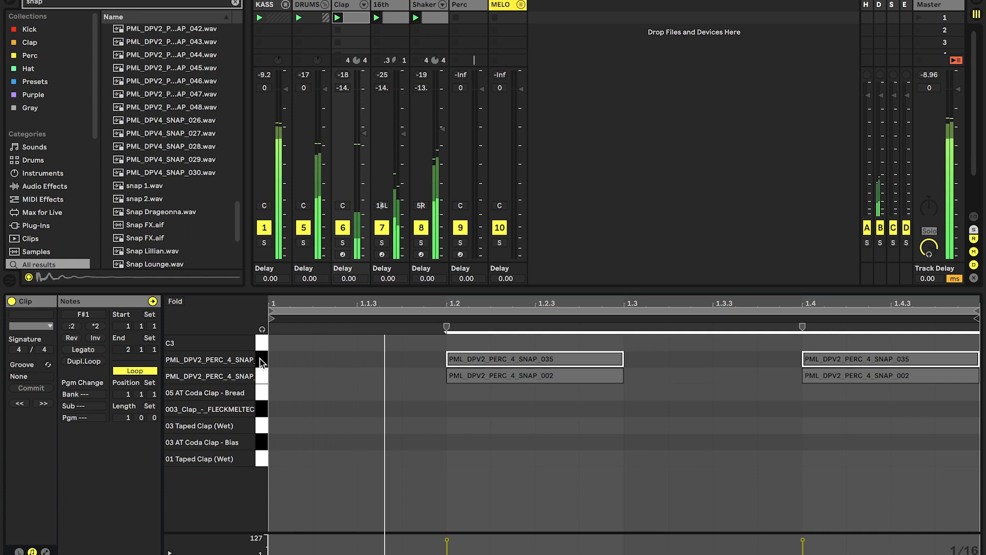
{"action": "left_click", "coordinate": [961, 358]}
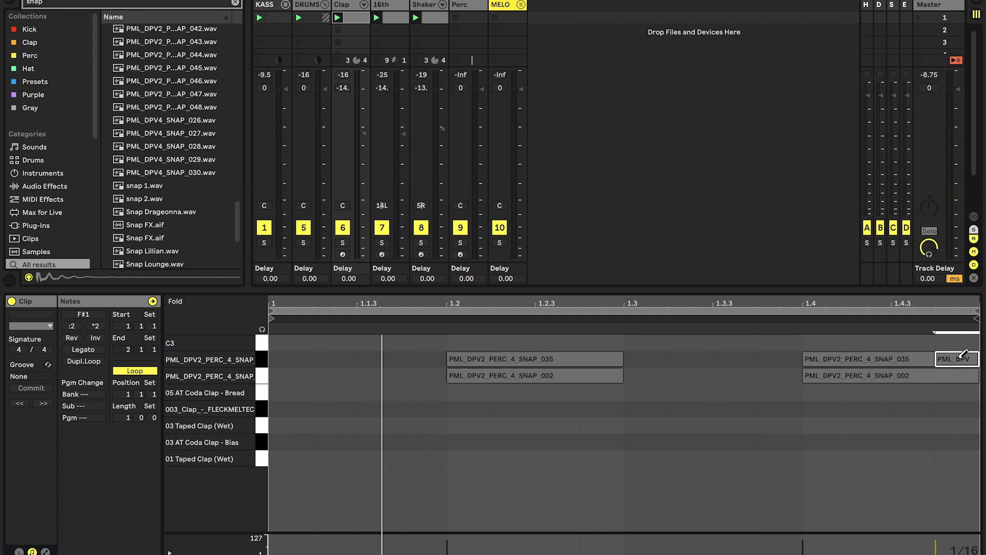
{"action": "left_click", "coordinate": [960, 358]}
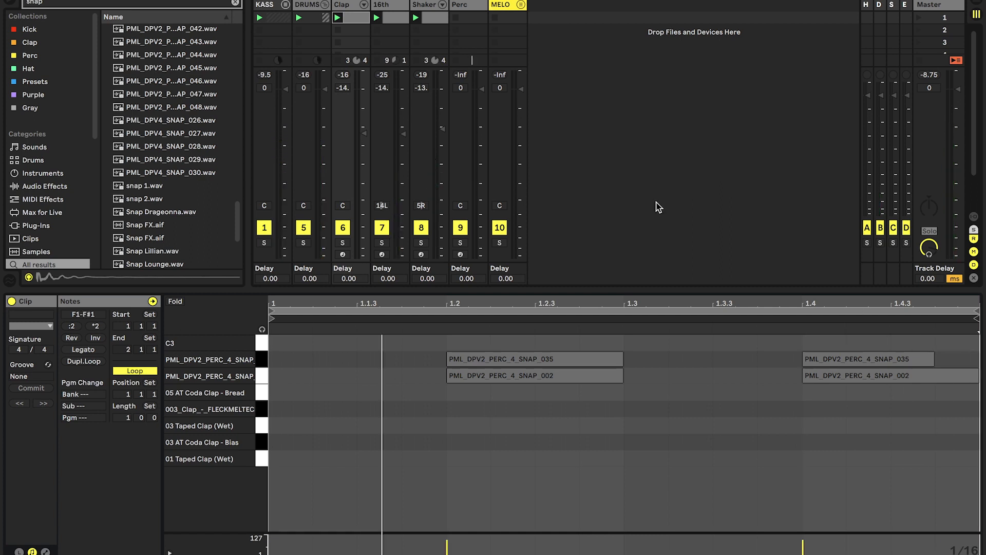
Move the PML_DPV2_PERC_4_SNAP_035 pad from the Clap Drum Rack to C1 on the Perc track, and delete its notes from the Clap clip.
{"action": "left_click", "coordinate": [344, 6]}
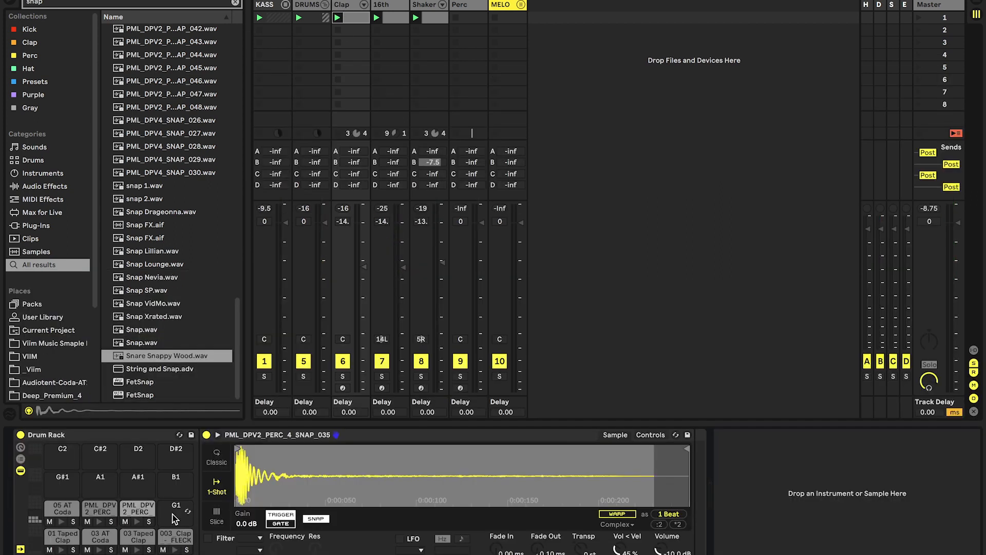
{"action": "left_click", "coordinate": [468, 6]}
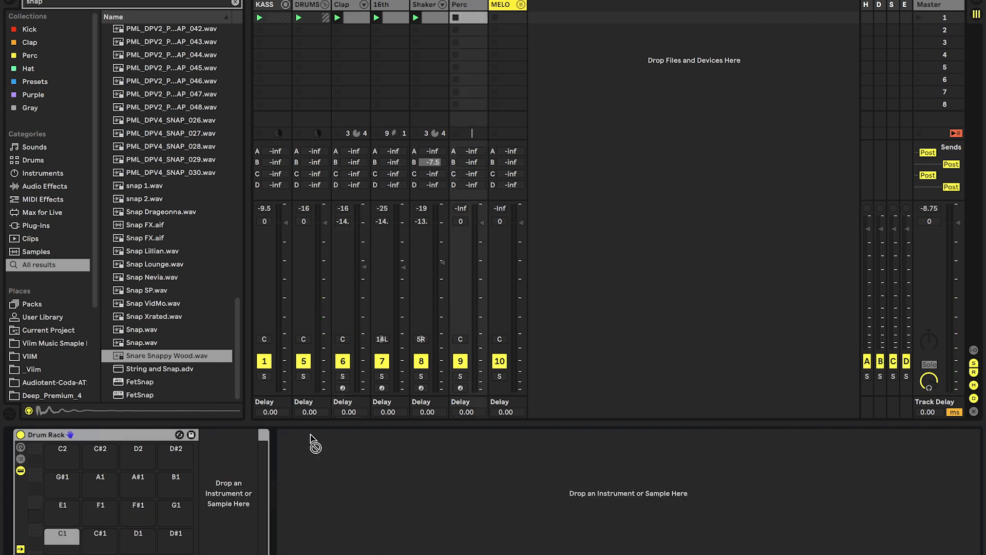
{"action": "left_click", "coordinate": [347, 11]}
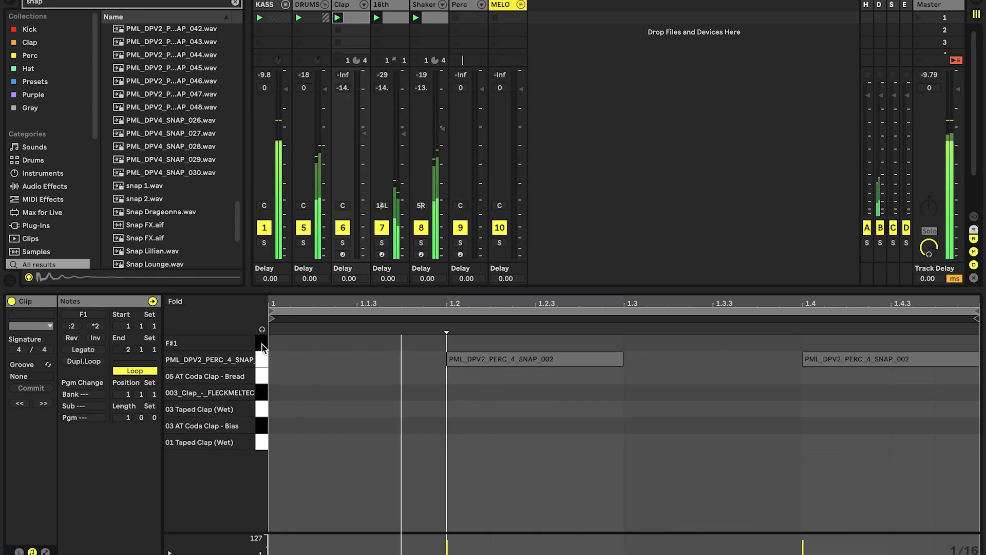
Set the Clap track's send B to -20, solo it, and add an EQ Eight with a low cut at 310 Hz.
{"action": "left_click", "coordinate": [347, 11]}
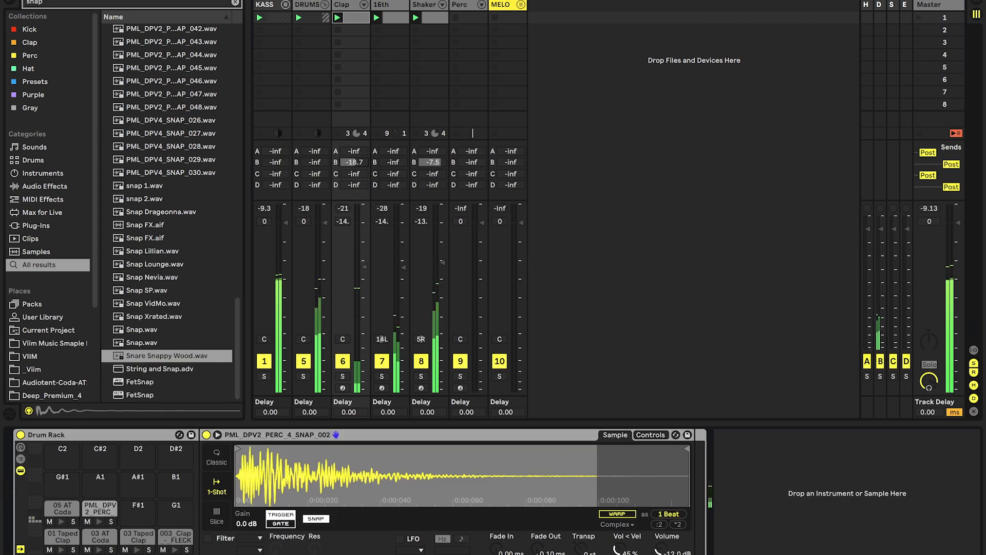
{"action": "left_click", "coordinate": [235, 3]}
{"action": "left_click", "coordinate": [343, 376]}
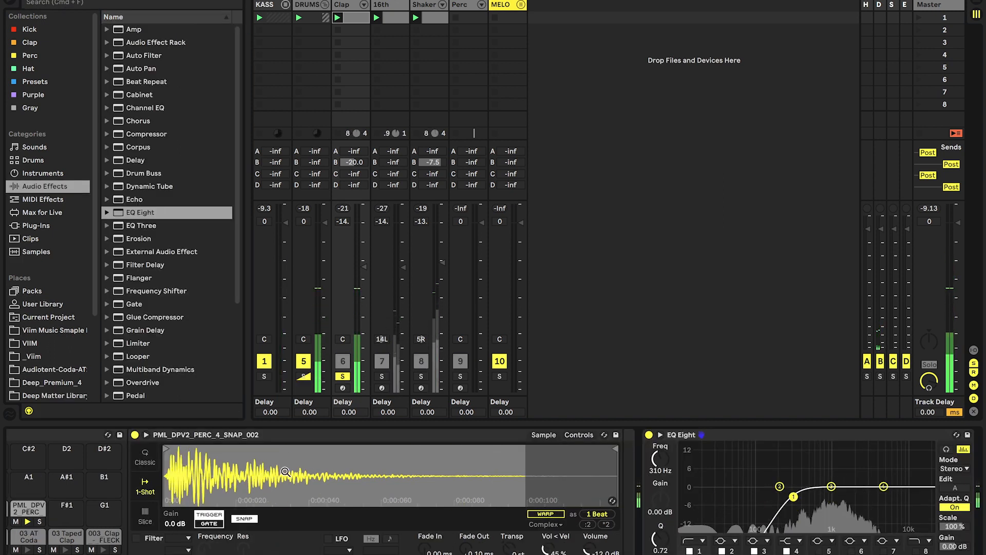
{"action": "left_click_drag", "start_coordinate": [169, 473], "coordinate": [163, 463]}
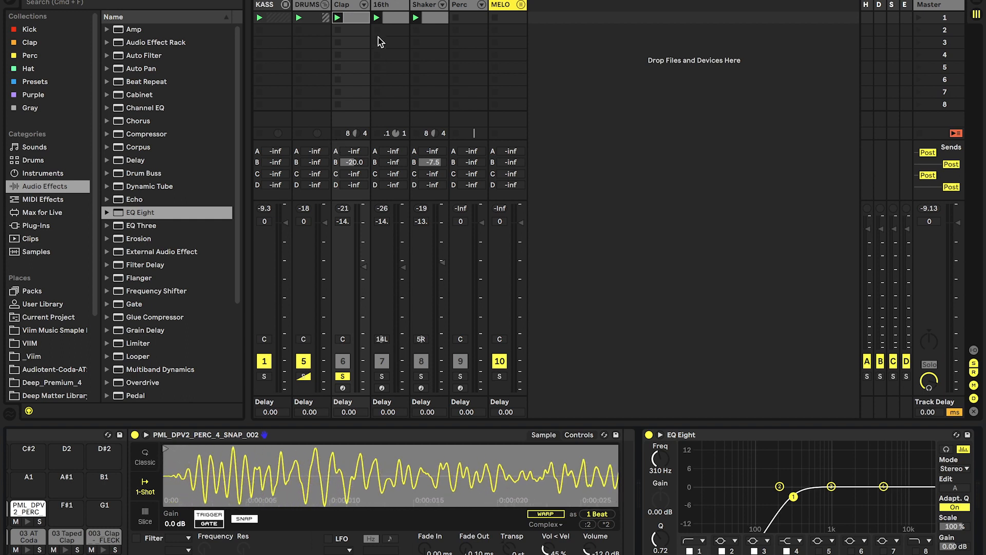
Solo the kick alongside the clap, nudge both PML_DPV2_PERC_4_SNAP_002 notes slightly ahead of 1.2 and 1.4, and unsolo the tracks.
{"action": "double_click", "coordinate": [361, 19]}
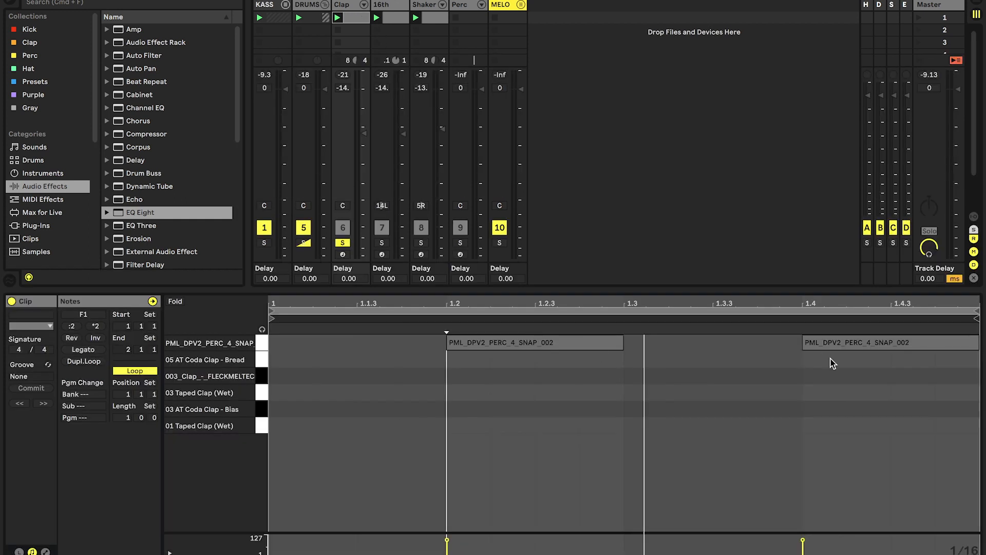
{"action": "left_click_drag", "start_coordinate": [446, 302], "coordinate": [439, 362]}
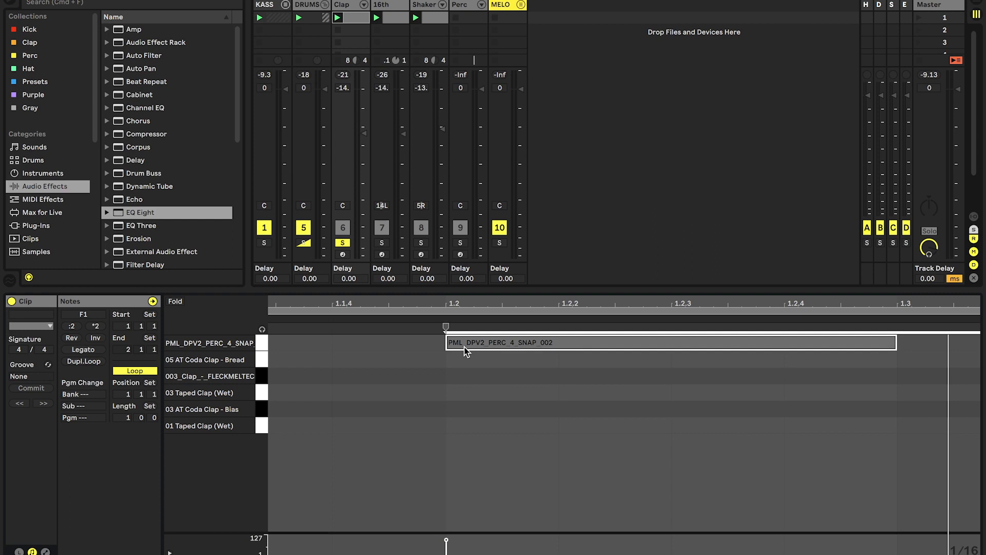
{"action": "left_click", "coordinate": [264, 242]}
{"action": "key", "text": "space"}
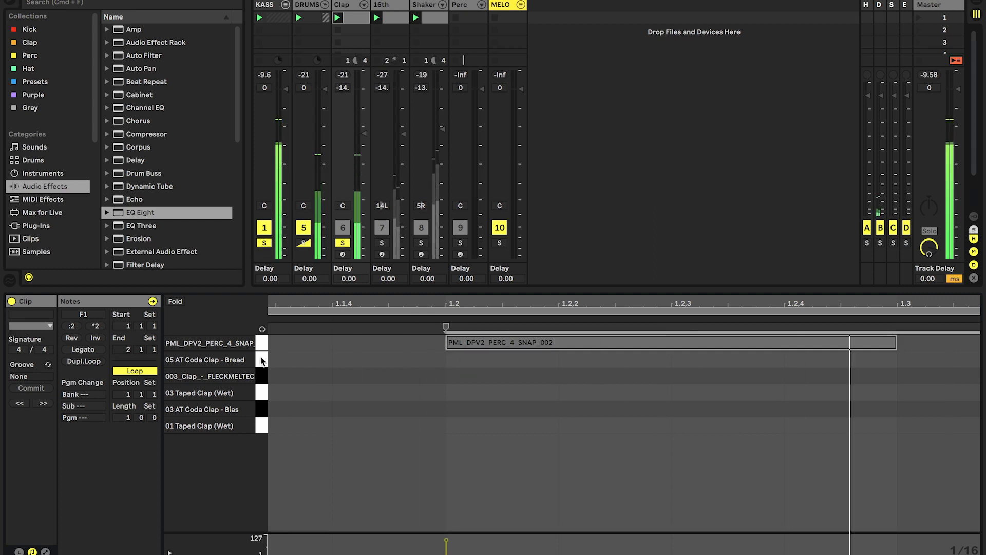
{"action": "left_click_drag", "start_coordinate": [491, 342], "coordinate": [489, 341]}
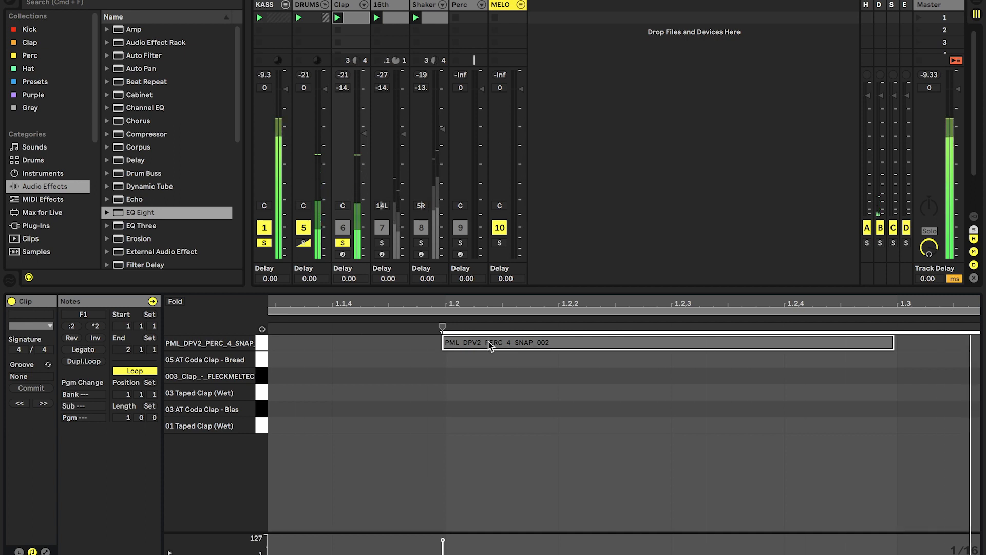
{"action": "left_click_drag", "start_coordinate": [489, 346], "coordinate": [491, 347]}
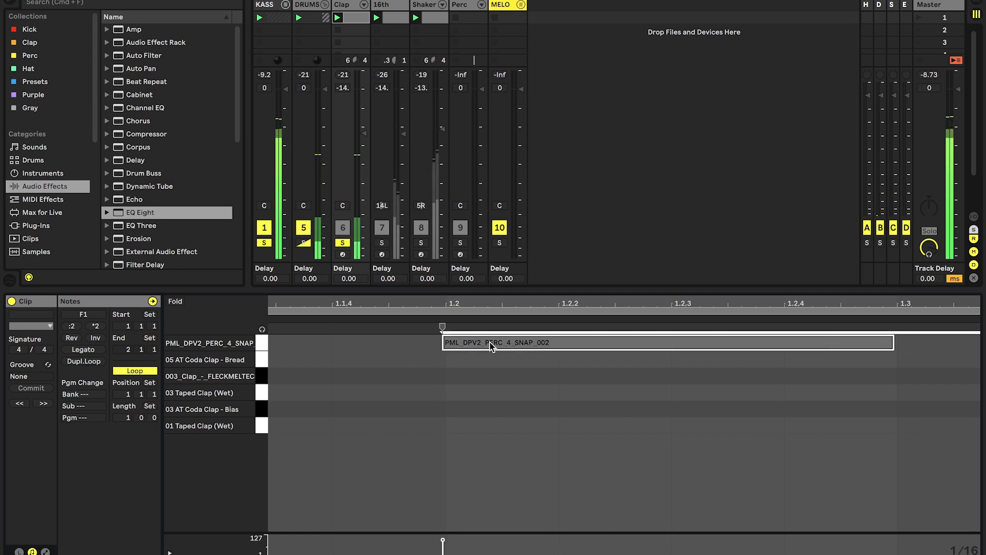
{"action": "double_click", "coordinate": [483, 304]}
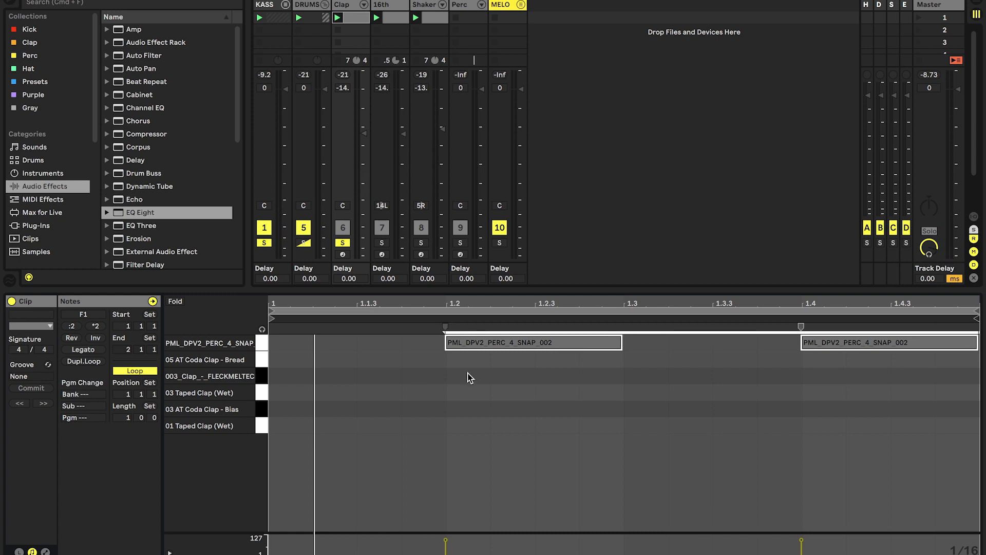
{"action": "left_click", "coordinate": [350, 9]}
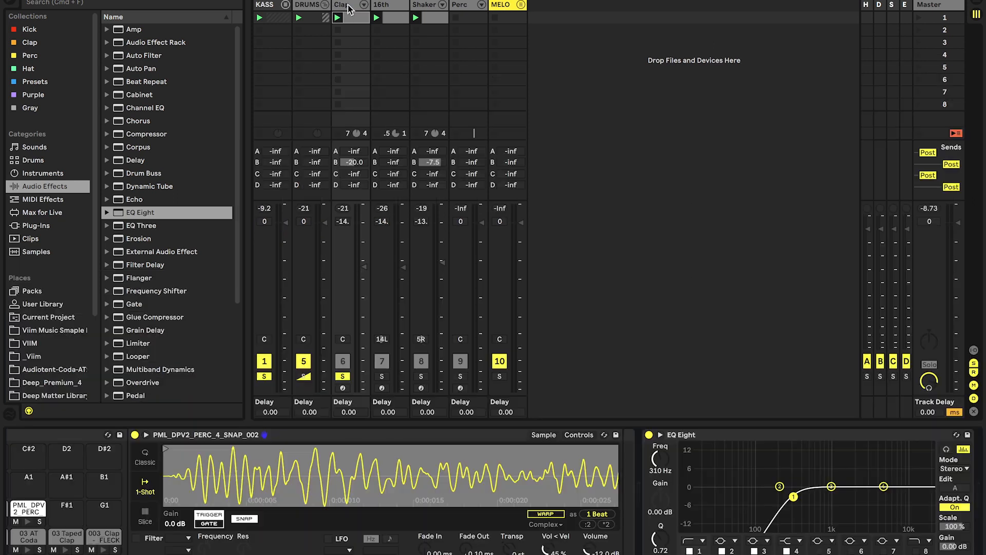
{"action": "left_click", "coordinate": [342, 376]}
Audition the snap on Perc's C1 pad, and set the track's send A to -11.6, send B to -21.6 and volume to about -12.
{"action": "left_click", "coordinate": [468, 7]}
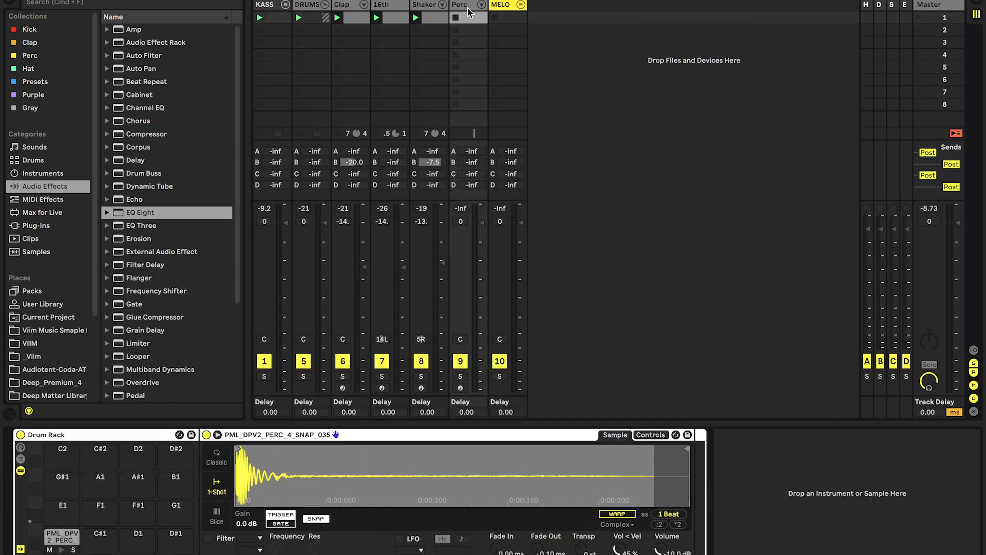
{"action": "left_click", "coordinate": [58, 542]}
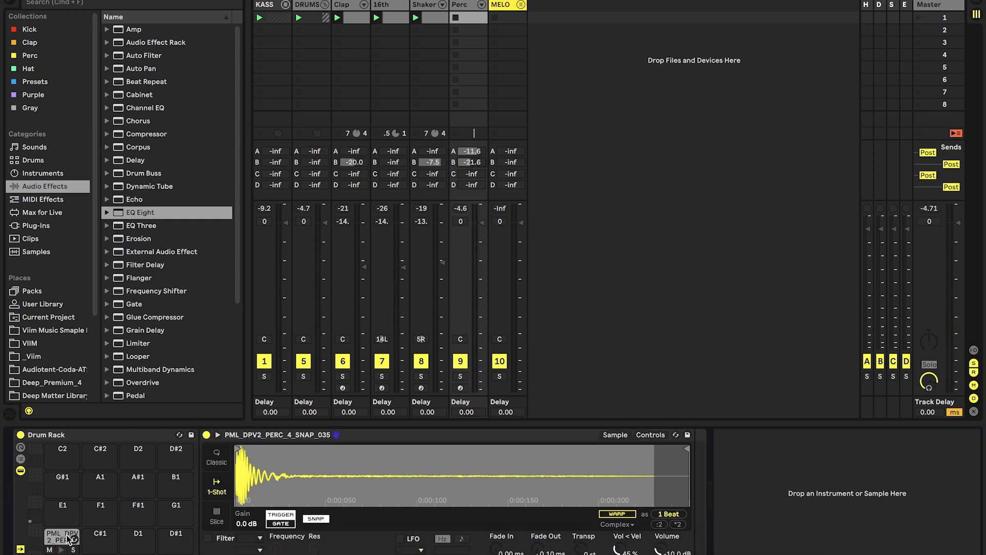
{"action": "left_click", "coordinate": [61, 549]}
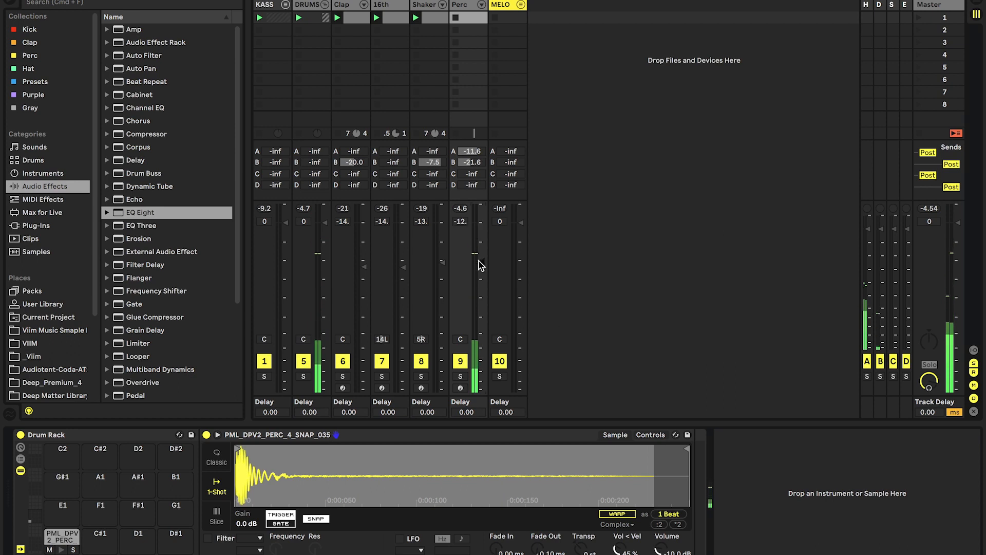
Create a Perc clip with snap notes at 1.4, 1.4.4 and 2.4.4, and set its loop length to 4 bars.
{"action": "double_click", "coordinate": [457, 17]}
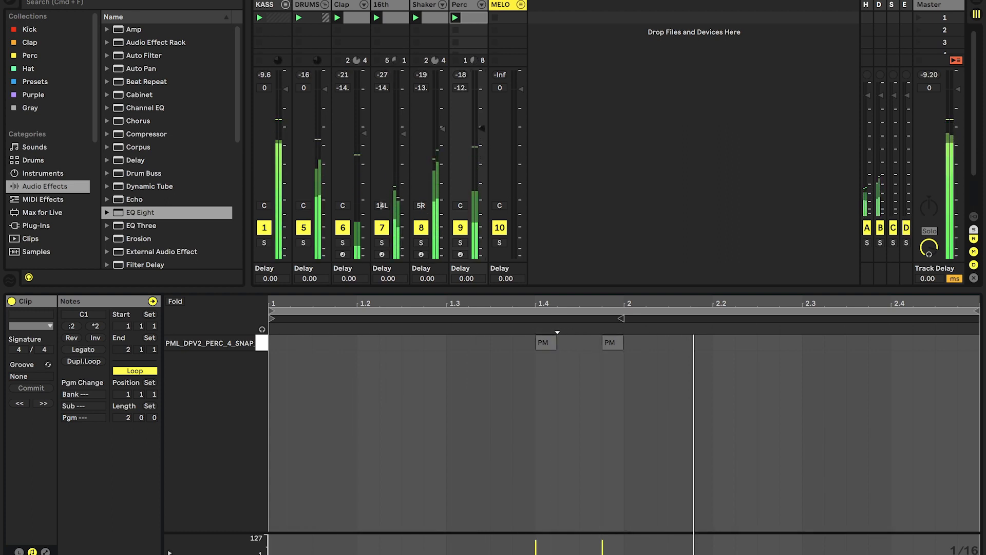
{"action": "left_click", "coordinate": [948, 341]}
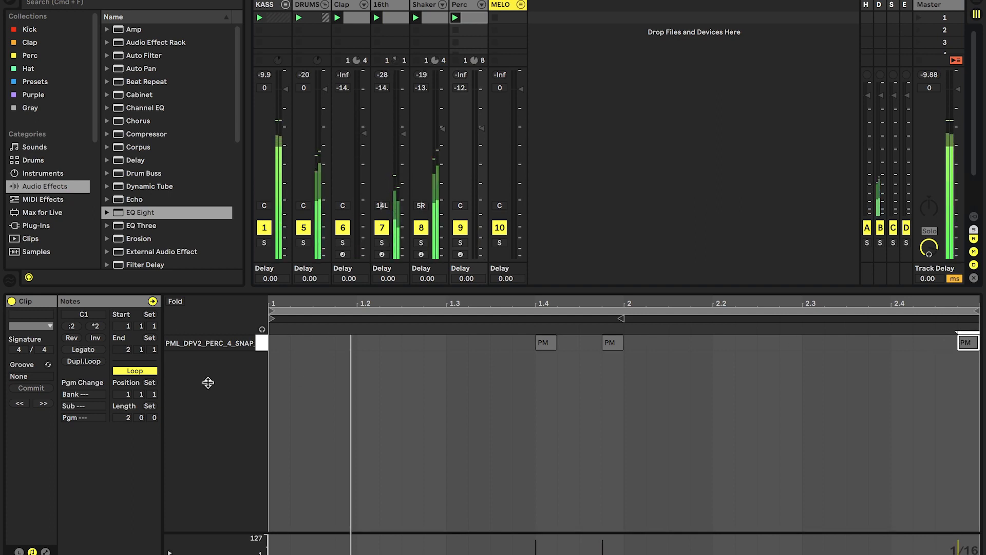
{"action": "left_click", "coordinate": [127, 419]}
{"action": "type", "text": "4"}
{"action": "key", "text": "Return"}
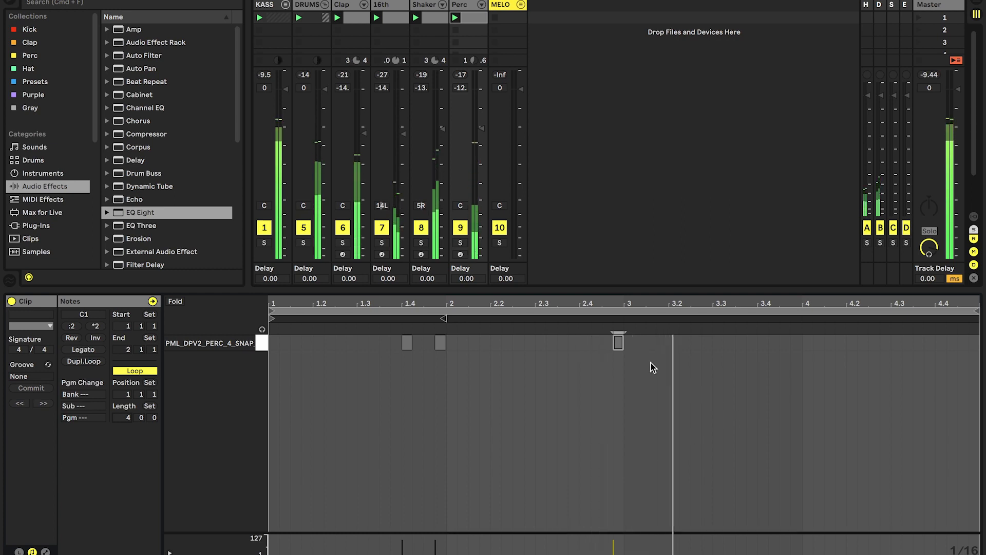
Move the 2.4.4 snap note to 3.3.2 with a lower velocity, and add another snap note at 3.4.4.
{"action": "left_click", "coordinate": [620, 341]}
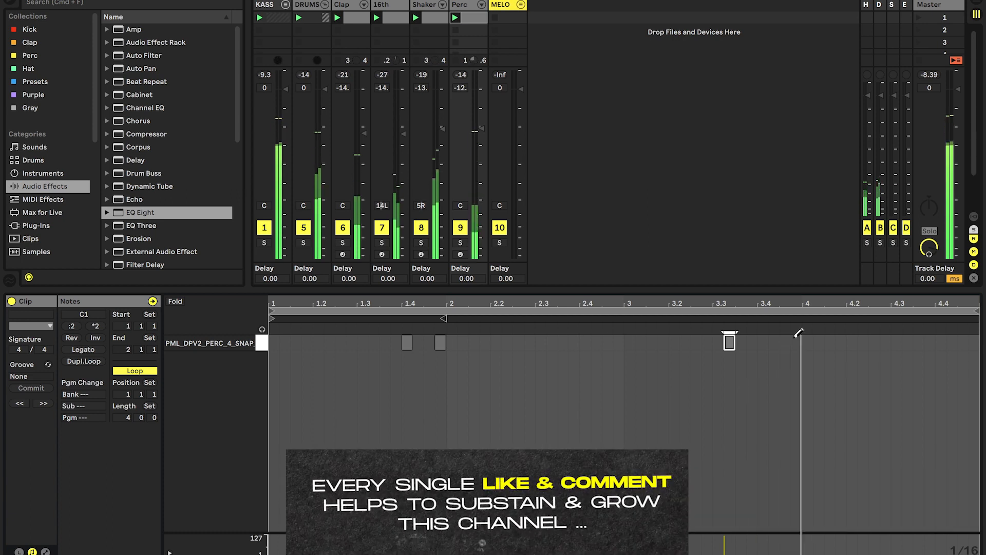
{"action": "left_click", "coordinate": [797, 340]}
{"action": "left_click", "coordinate": [729, 341]}
{"action": "left_click_drag", "start_coordinate": [725, 536], "coordinate": [724, 544]}
{"action": "key", "text": "space"}
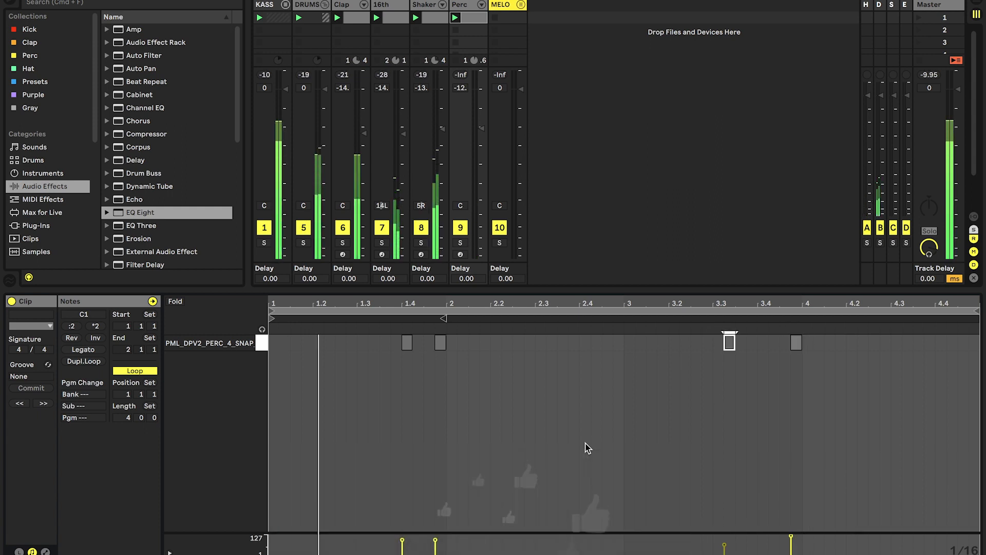
Set the Perc track's volume to about -13 and pan to 13L, and lower the velocity of the 3.4.4 note.
{"action": "left_click_drag", "start_coordinate": [482, 128], "coordinate": [482, 129]}
{"action": "left_click_drag", "start_coordinate": [460, 205], "coordinate": [460, 213]}
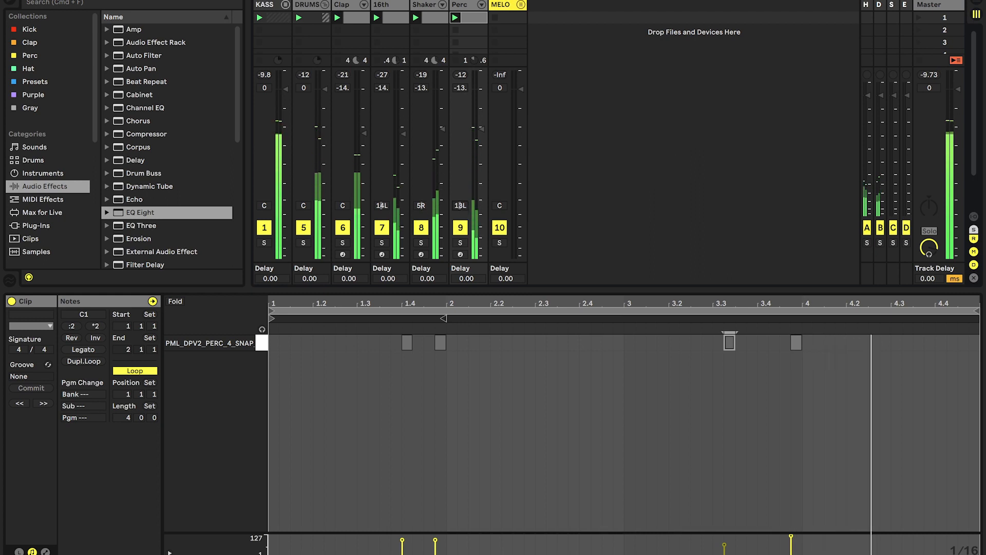
{"action": "left_click", "coordinate": [792, 536]}
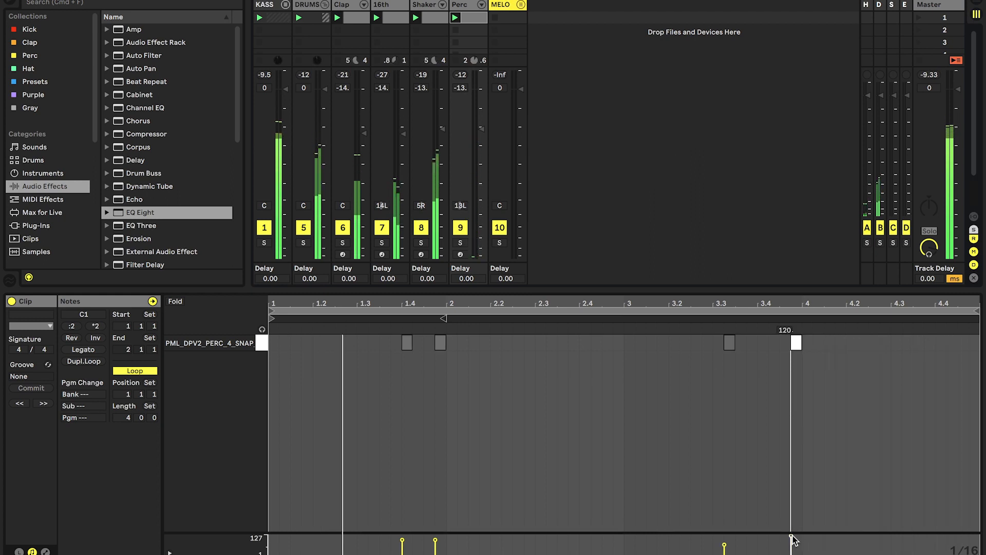
{"action": "left_click", "coordinate": [724, 544]}
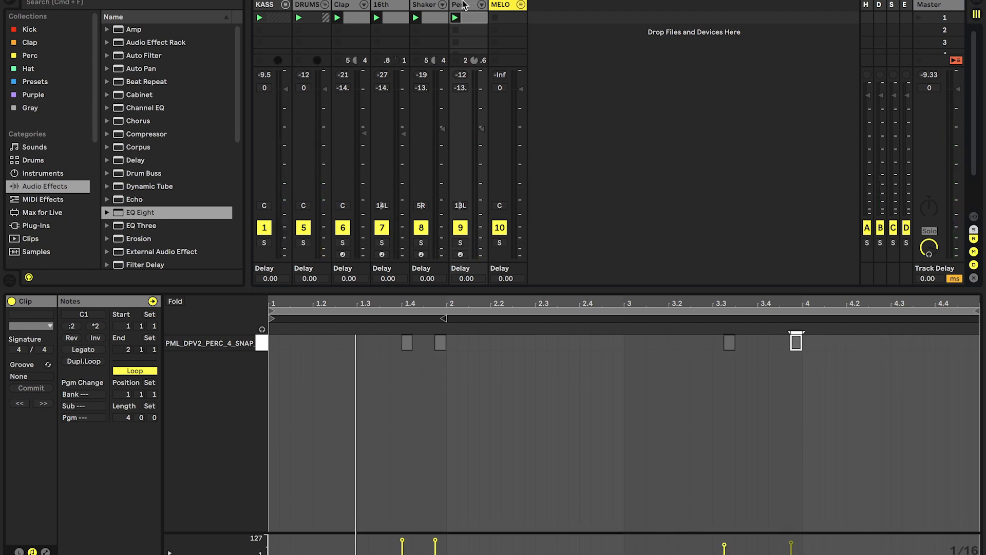
Add Echo to the Perc track with 25% dry/wet, 27% reverb and 59% decay, and set the snap sample's fade-out to 195 ms.
{"action": "left_click", "coordinate": [464, 5]}
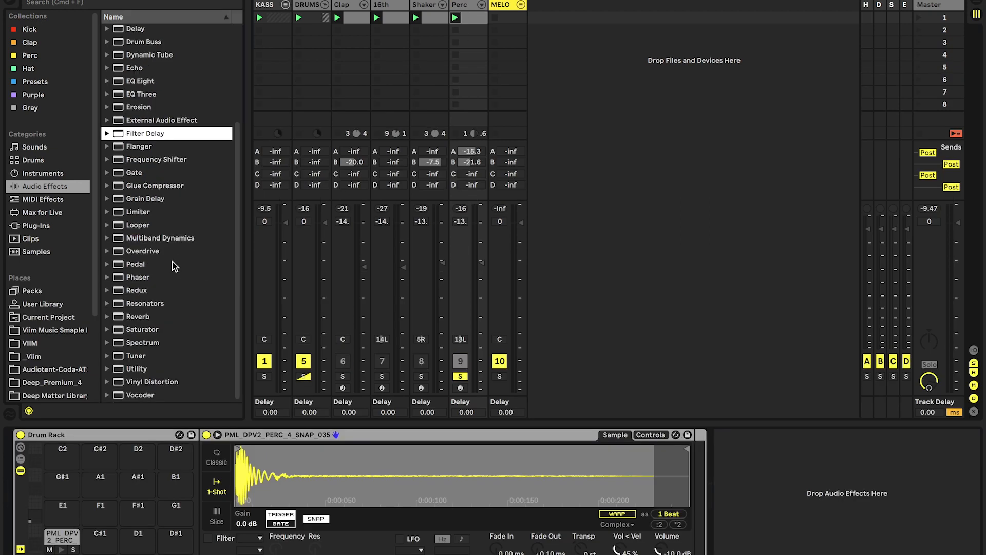
{"action": "scroll", "coordinate": [147, 289], "scroll_direction": "up", "scroll_amount": 5}
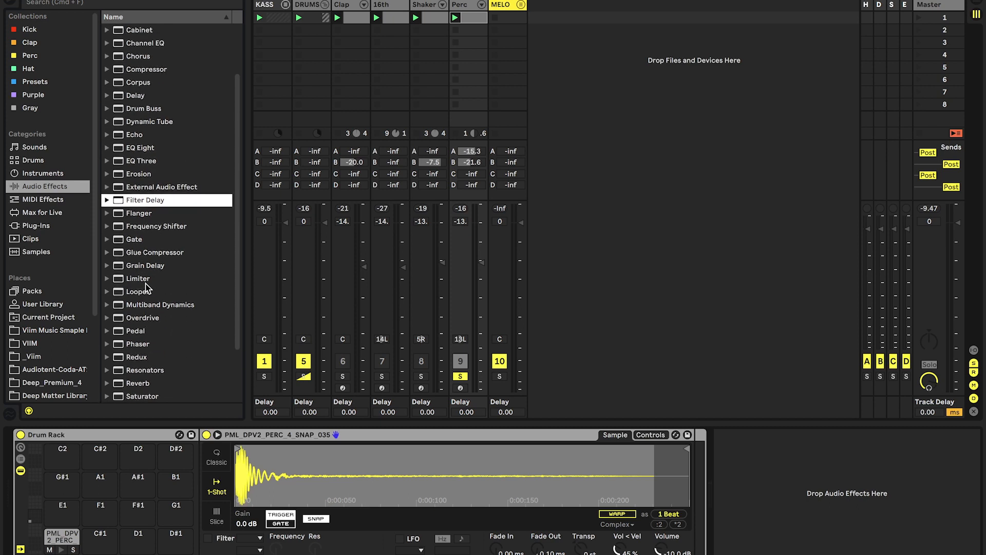
{"action": "left_click", "coordinate": [143, 199]}
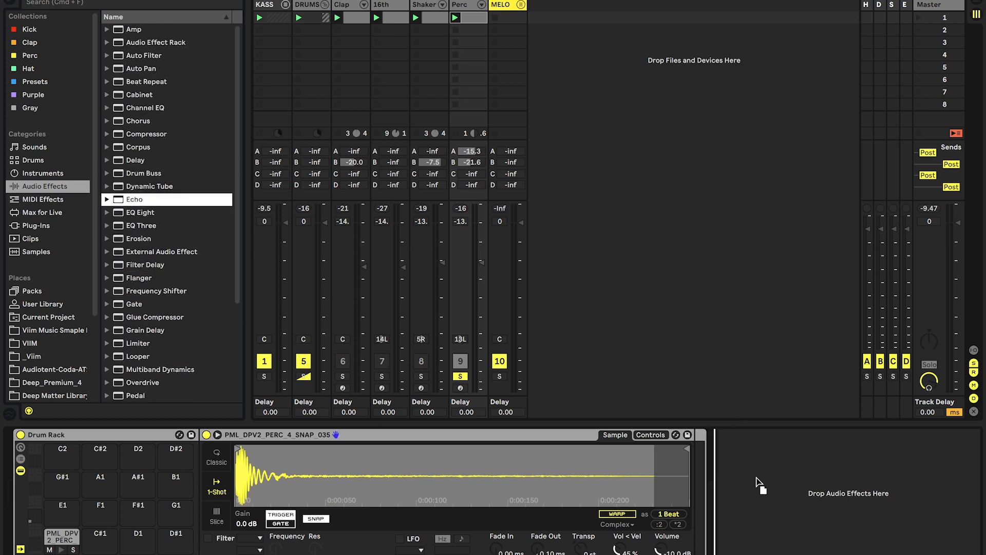
{"action": "left_click_drag", "start_coordinate": [759, 482], "coordinate": [760, 486]}
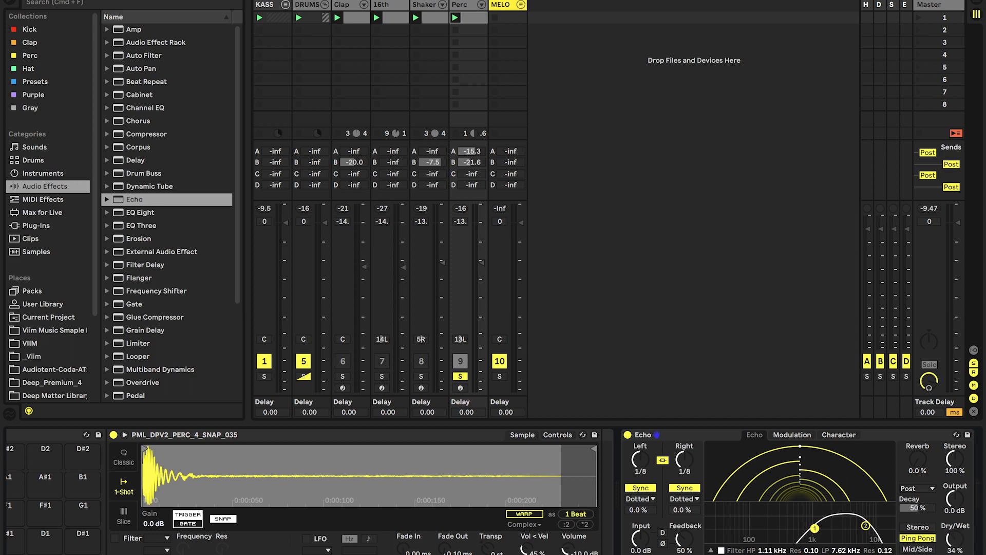
{"action": "left_click_drag", "start_coordinate": [955, 539], "coordinate": [956, 546]}
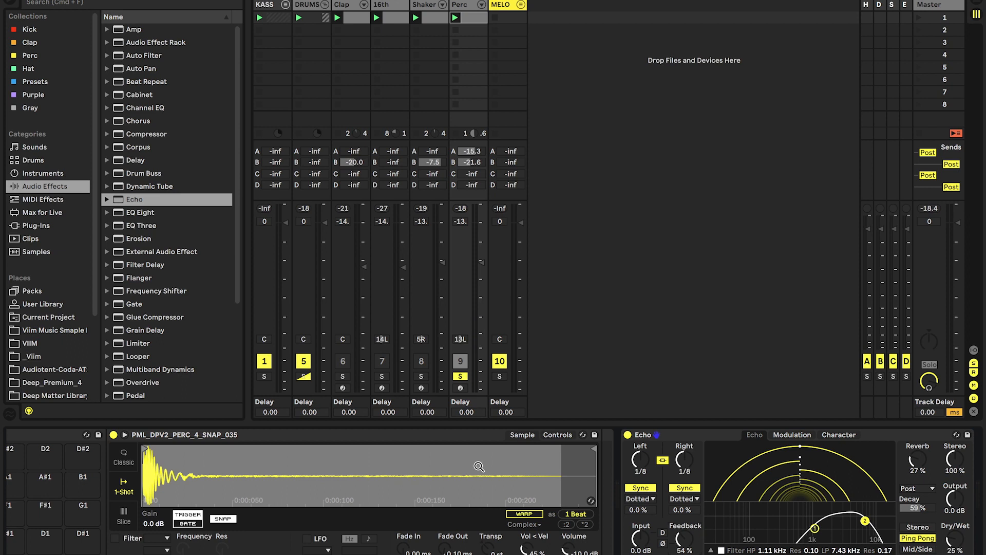
{"action": "left_click_drag", "start_coordinate": [442, 551], "coordinate": [443, 532]}
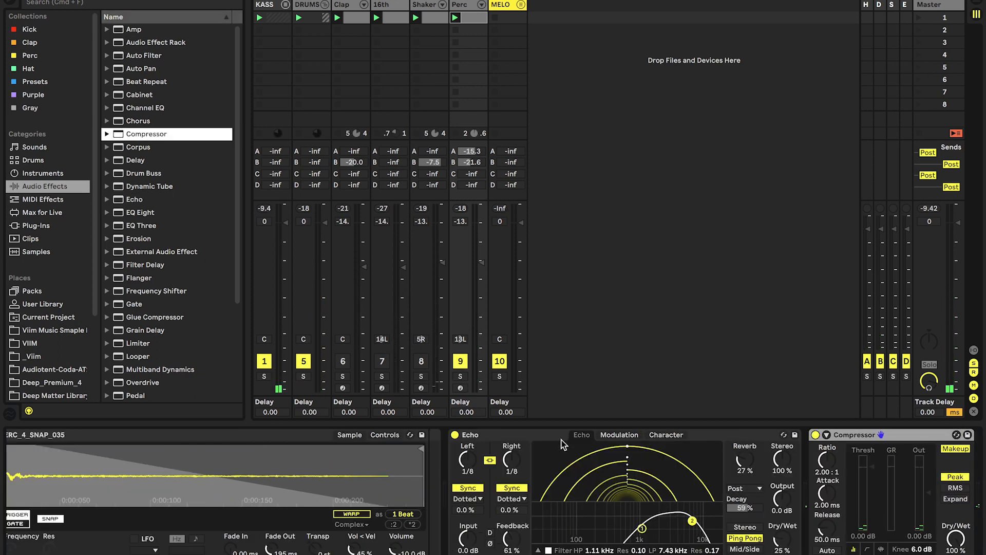
Sidechain a Compressor after Perc's Echo to Kick, with its sidechain EQ enabled and the threshold at about -35.3 dB.
{"action": "double_click", "coordinate": [540, 438]}
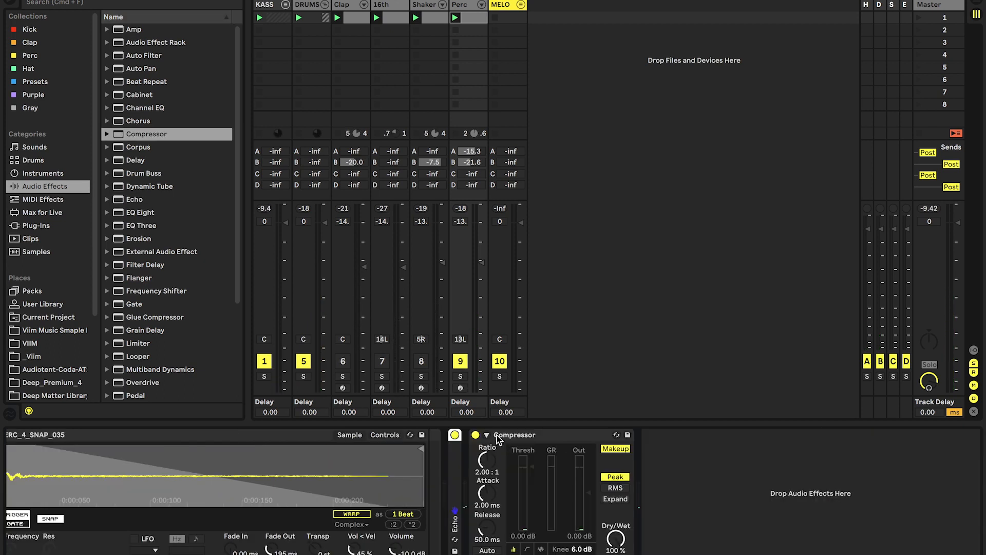
{"action": "left_click", "coordinate": [497, 469]}
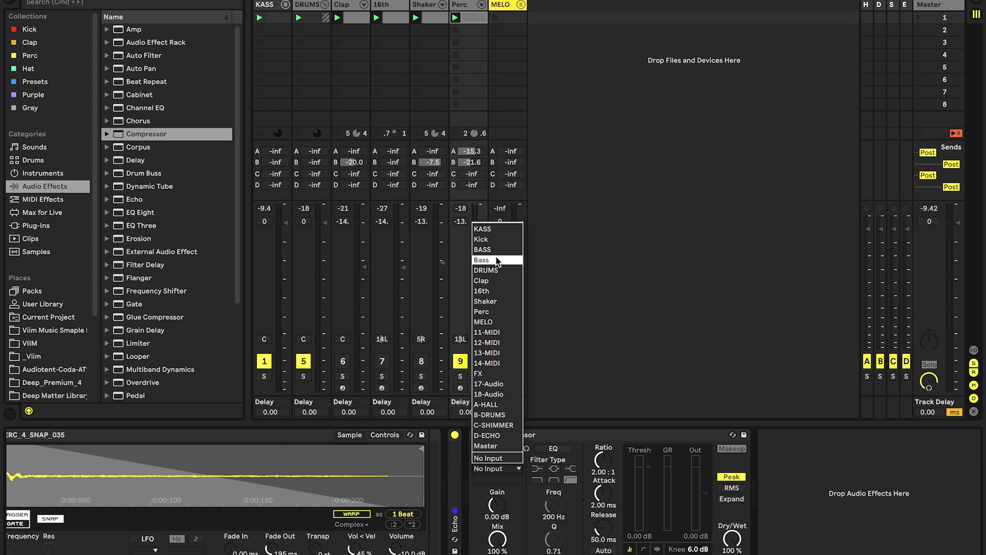
{"action": "left_click", "coordinate": [483, 240]}
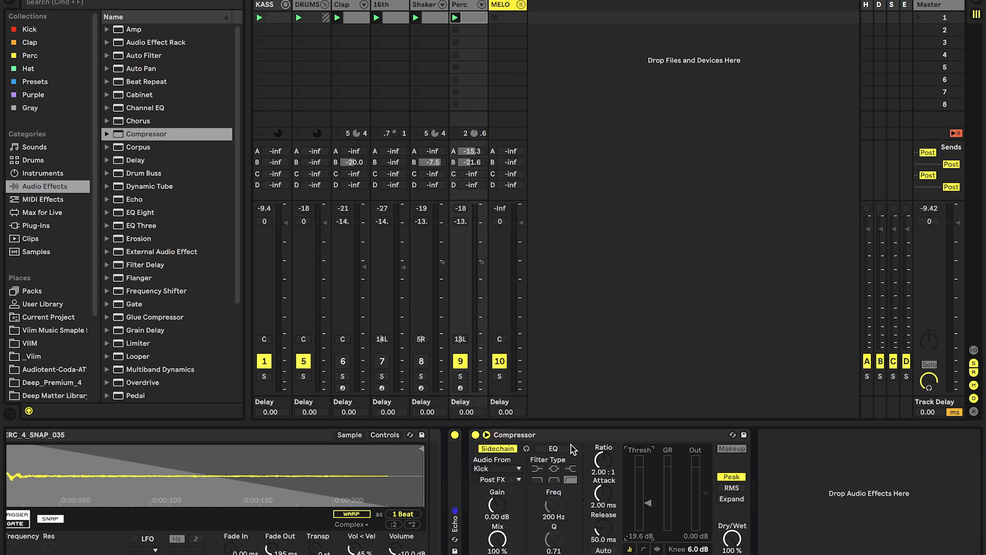
{"action": "key", "text": "space"}
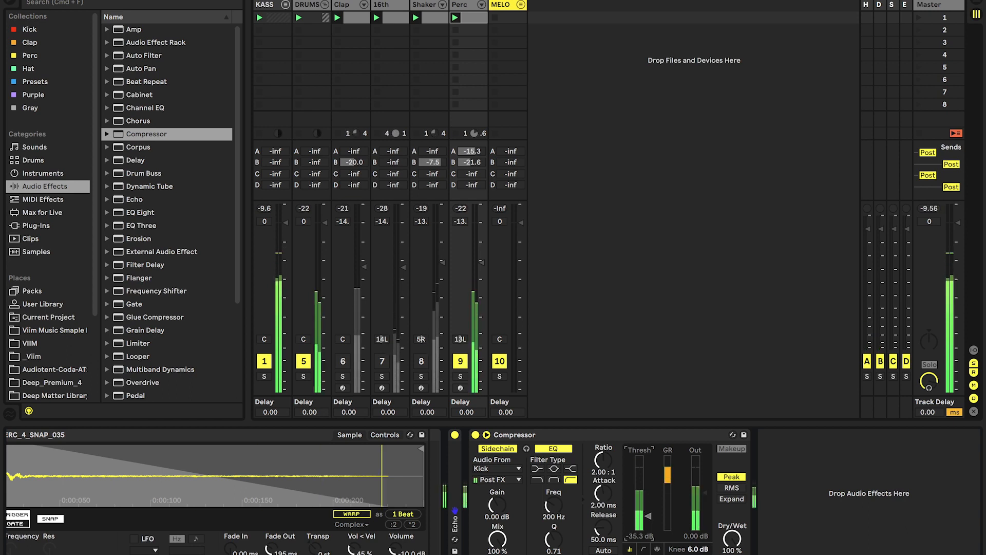
Search the browser for "ohh" and load DPV1_OHH_DRY_006, DPV1_OHH_DRY_020, Ethereal OHH and Jeremy OHH onto free pads of the Shaker drum rack.
{"action": "left_click", "coordinate": [285, 4]}
{"action": "double_click", "coordinate": [319, 8]}
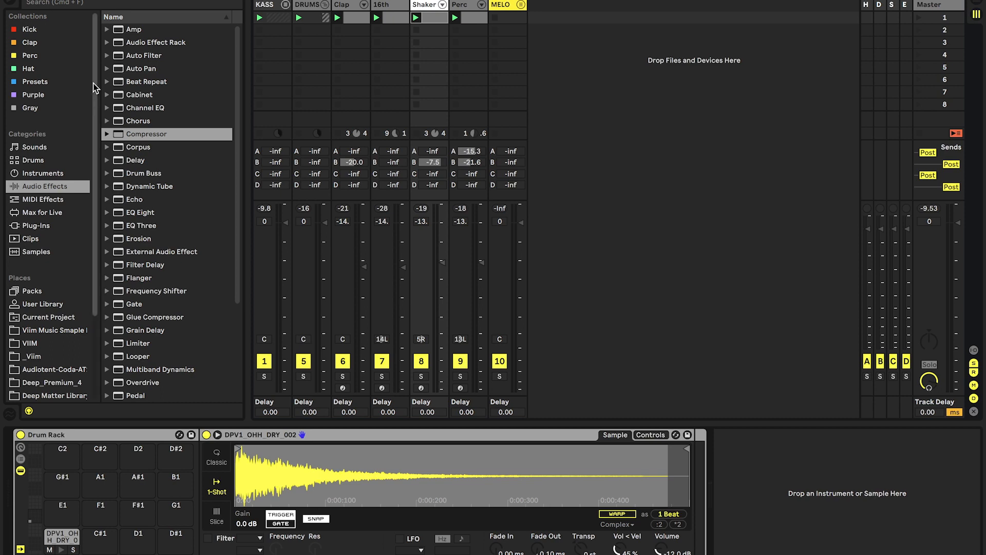
{"action": "left_click", "coordinate": [78, 3]}
{"action": "type", "text": "ohh"}
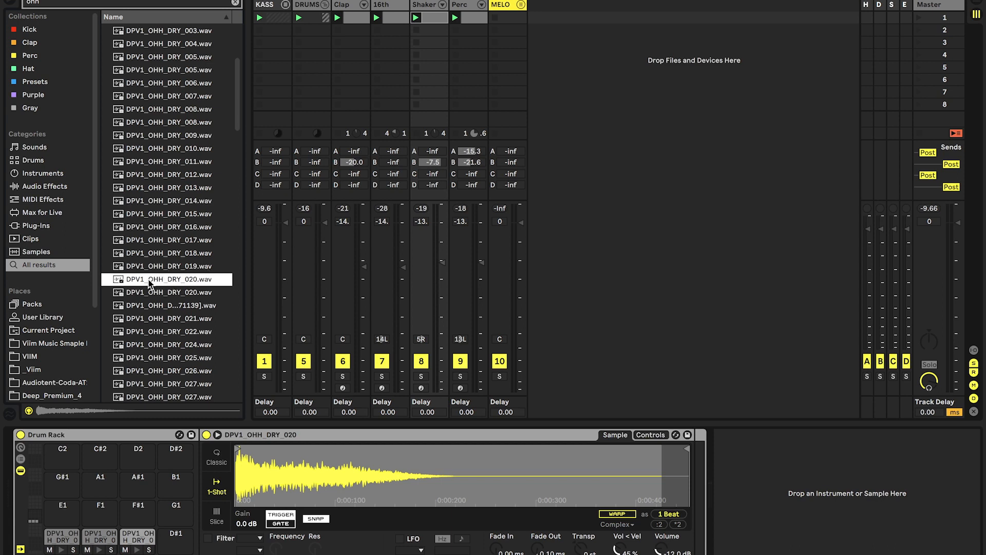
{"action": "scroll", "coordinate": [192, 344], "scroll_direction": "down", "scroll_amount": 4}
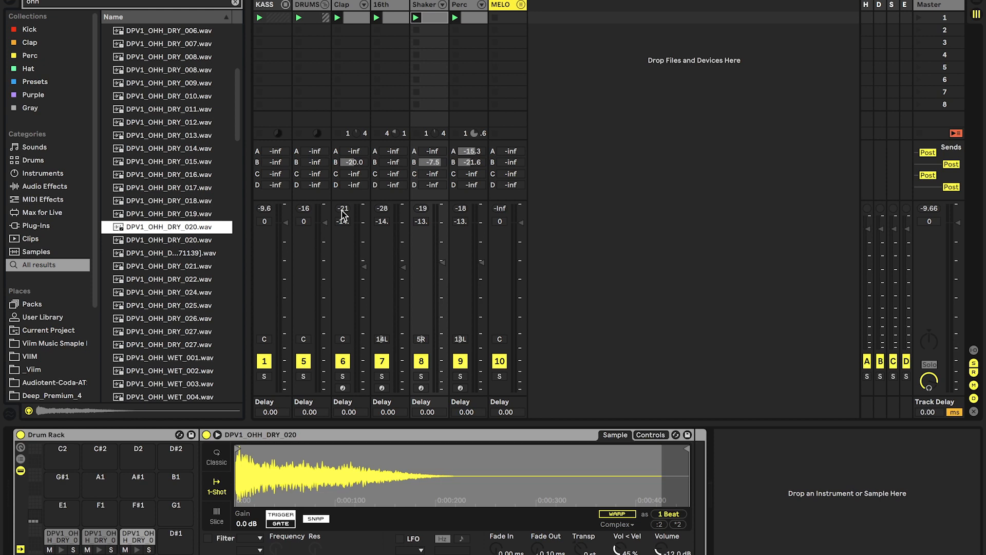
{"action": "left_click", "coordinate": [184, 280]}
{"action": "left_click", "coordinate": [185, 305]}
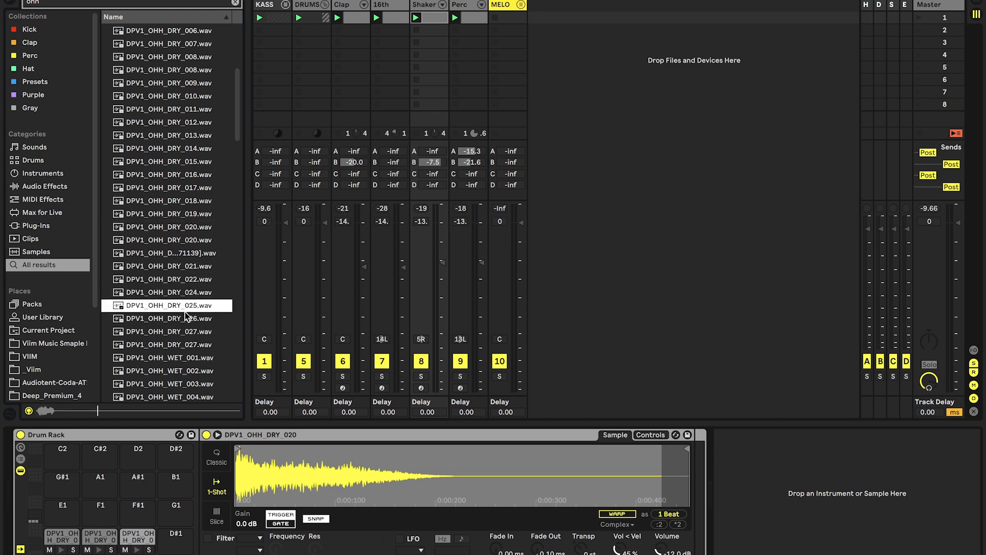
{"action": "scroll", "coordinate": [185, 317], "scroll_direction": "down", "scroll_amount": 8}
{"action": "left_click", "coordinate": [130, 284]}
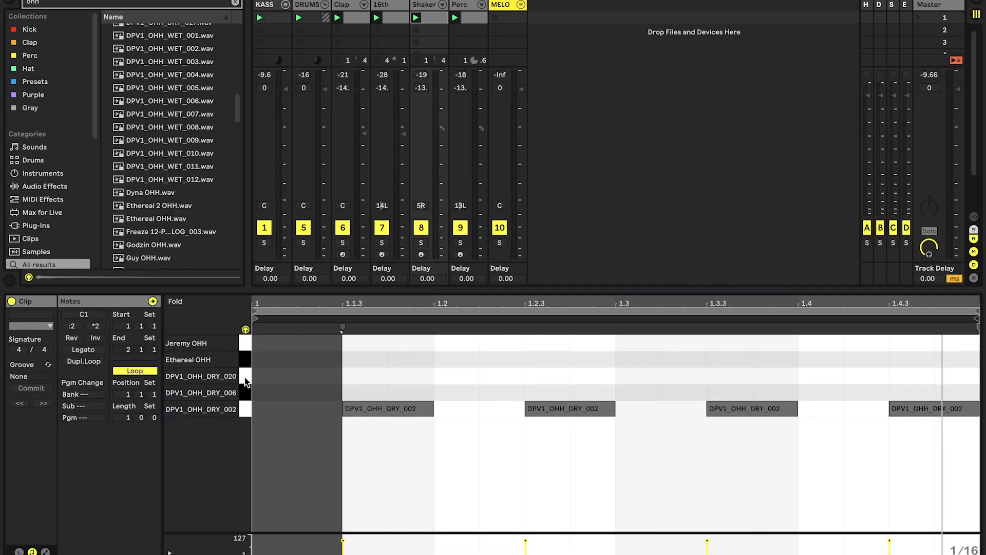
Audition the new open hats and place Jeremy OHH notes on the second and fourth sixteenths of every beat, with varied velocities.
{"action": "left_click", "coordinate": [243, 394]}
{"action": "left_click", "coordinate": [243, 381]}
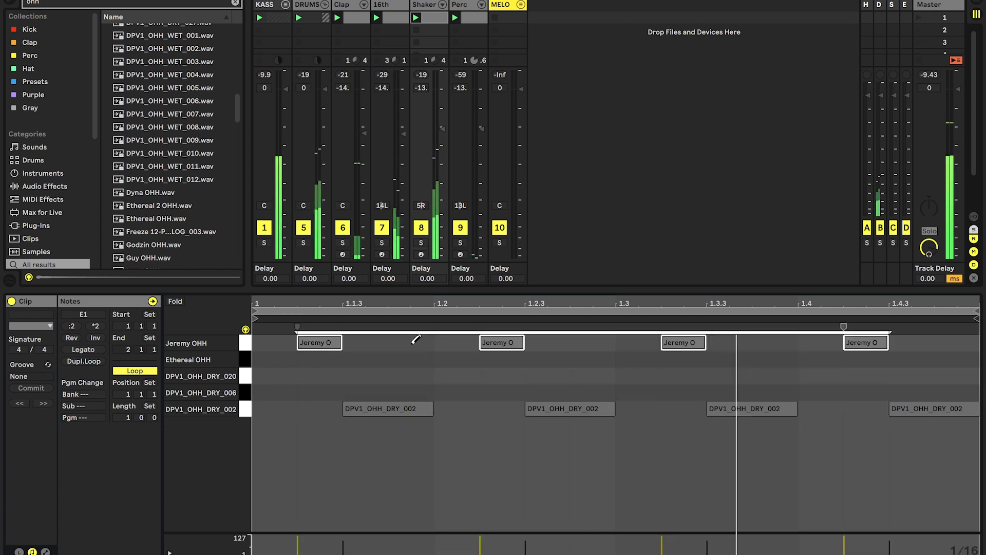
{"action": "left_click", "coordinate": [414, 341]}
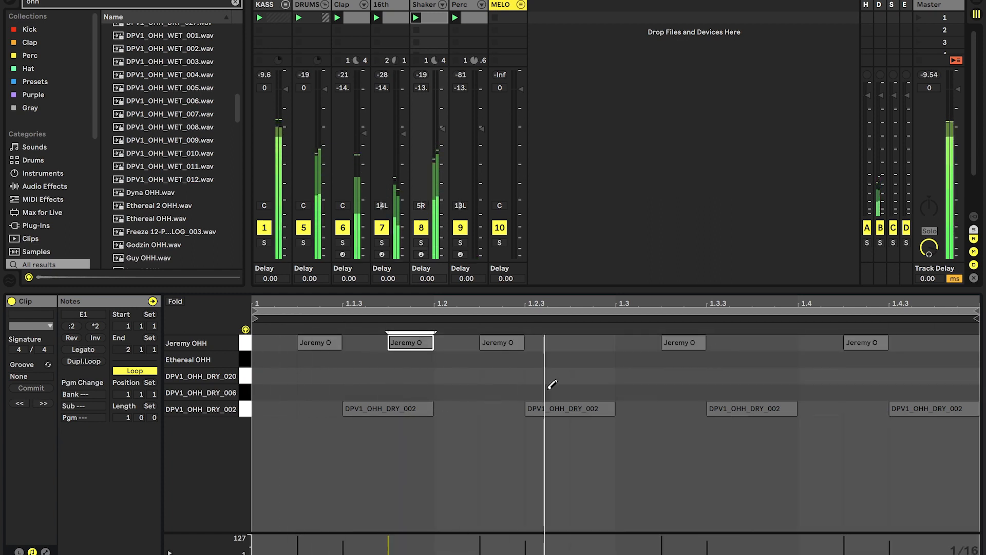
{"action": "left_click", "coordinate": [593, 342]}
{"action": "left_click", "coordinate": [774, 342]}
{"action": "left_click", "coordinate": [935, 342]}
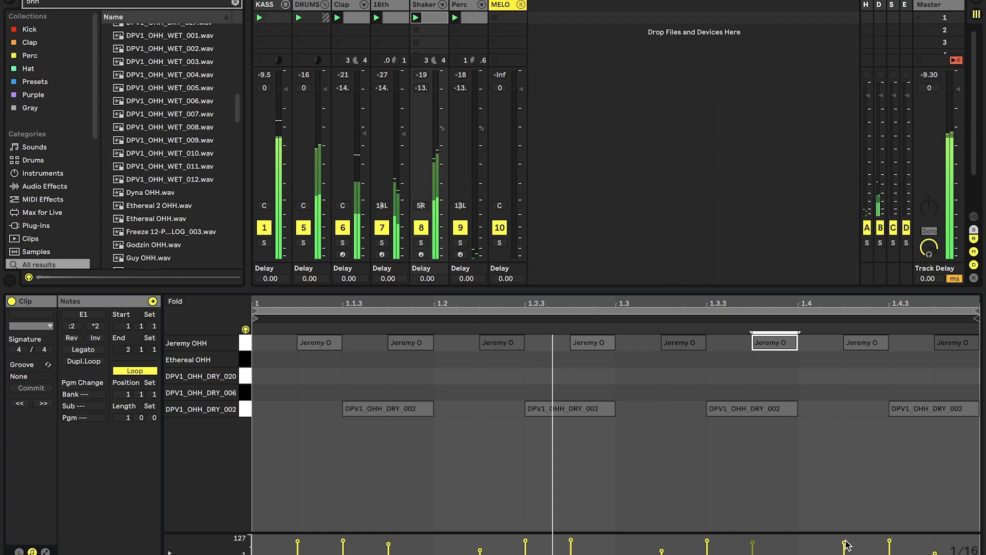
{"action": "left_click", "coordinate": [844, 546]}
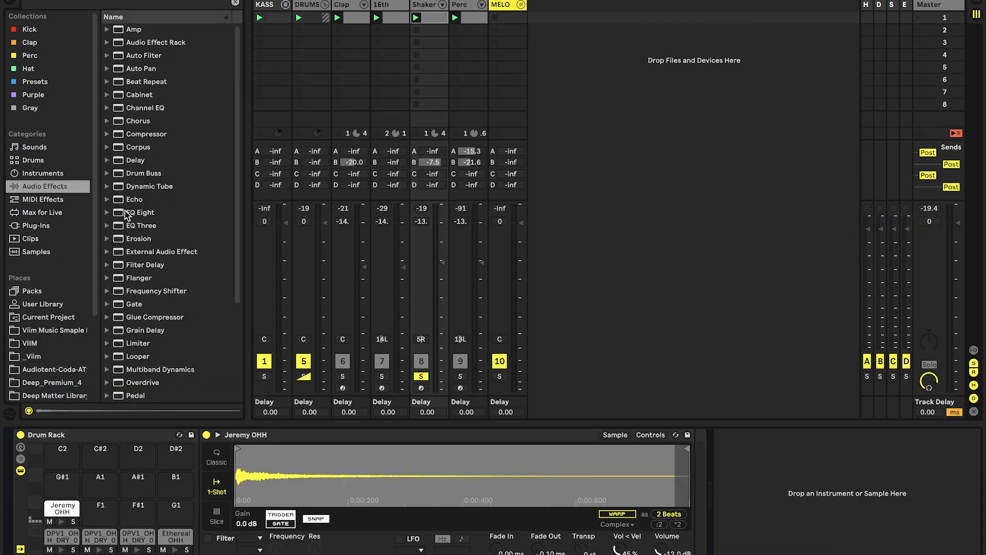
Add EQ Eight to the Jeremy OHH pad, lowering its high-cut band and setting band 1 as a low cut at about 2.40 kHz.
{"action": "left_click_drag", "start_coordinate": [126, 214], "coordinate": [201, 436]}
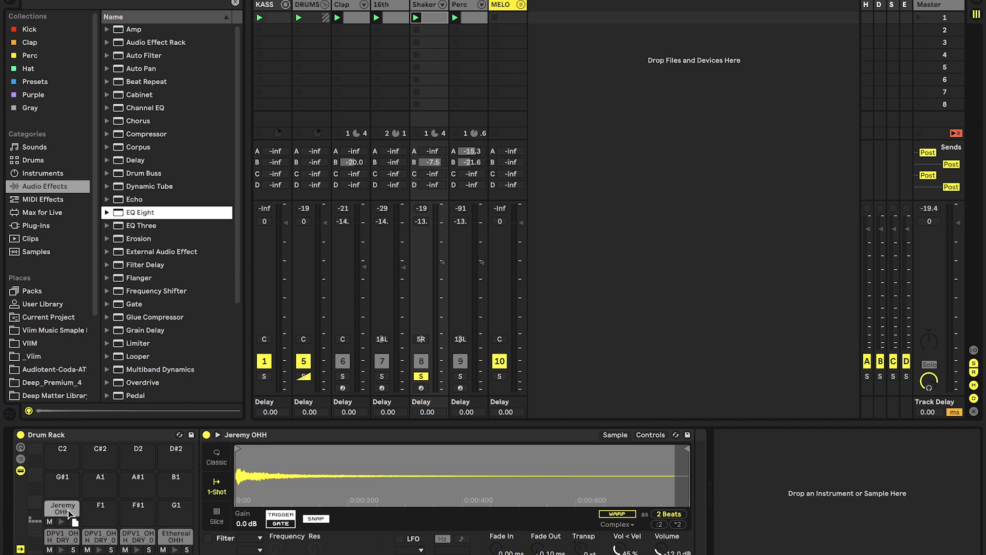
{"action": "left_click_drag", "start_coordinate": [70, 514], "coordinate": [68, 512]}
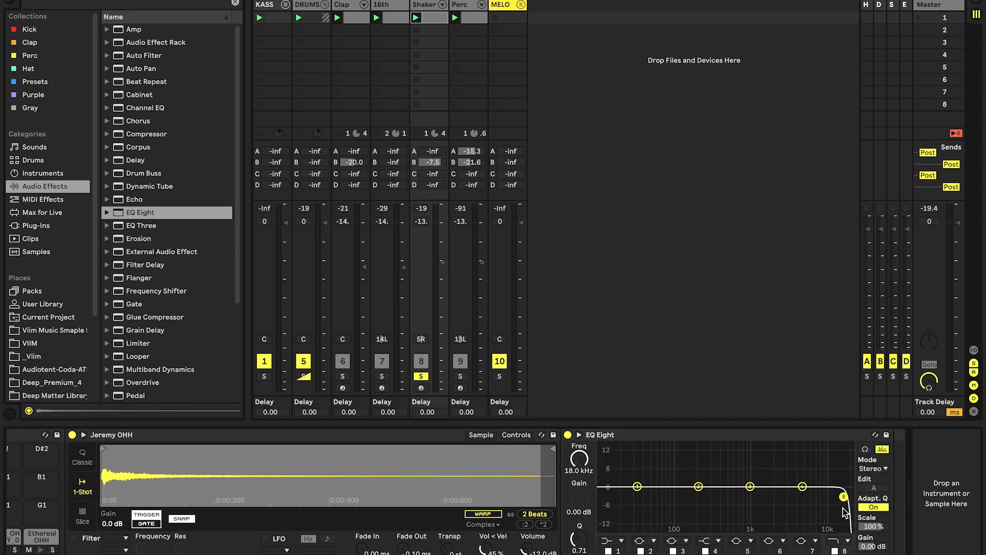
{"action": "left_click_drag", "start_coordinate": [789, 492], "coordinate": [796, 489]}
{"action": "left_click", "coordinate": [618, 539]}
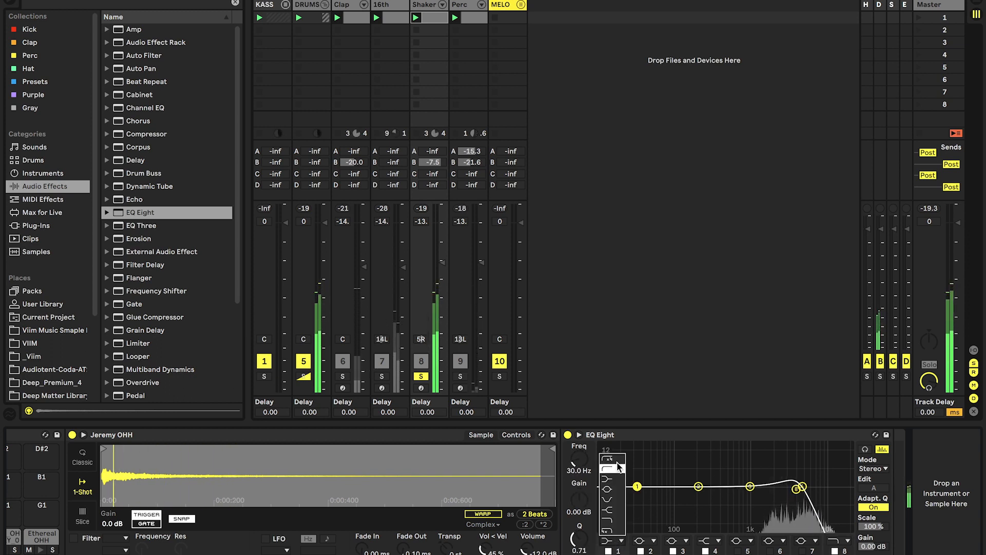
{"action": "left_click", "coordinate": [616, 466]}
{"action": "left_click_drag", "start_coordinate": [637, 497], "coordinate": [778, 494]}
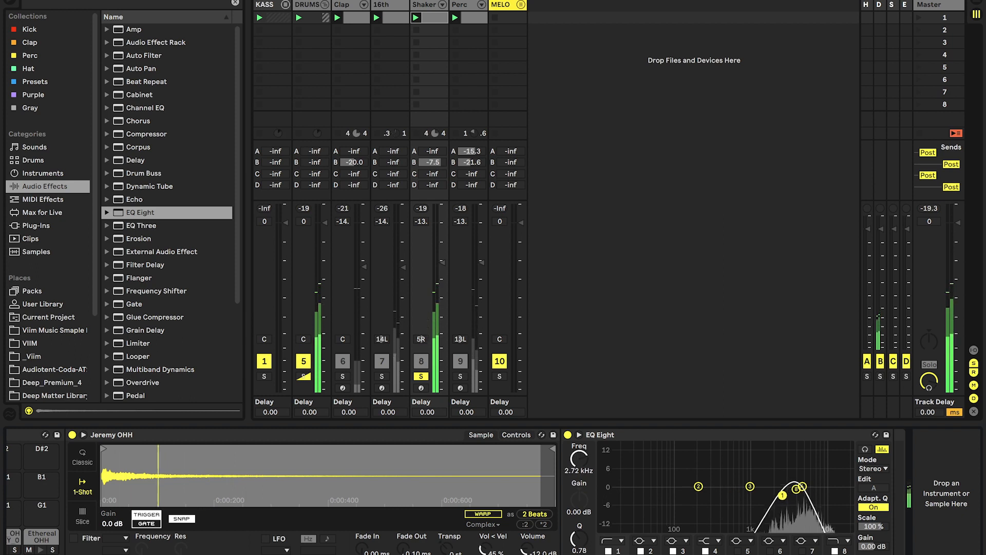
Insert the Vocoder preset One Noise before the EQ Eight on the Jeremy OHH pad, set it to Mono and adjust its dry/wet mix.
{"action": "scroll", "coordinate": [133, 165], "scroll_direction": "down", "scroll_amount": 5}
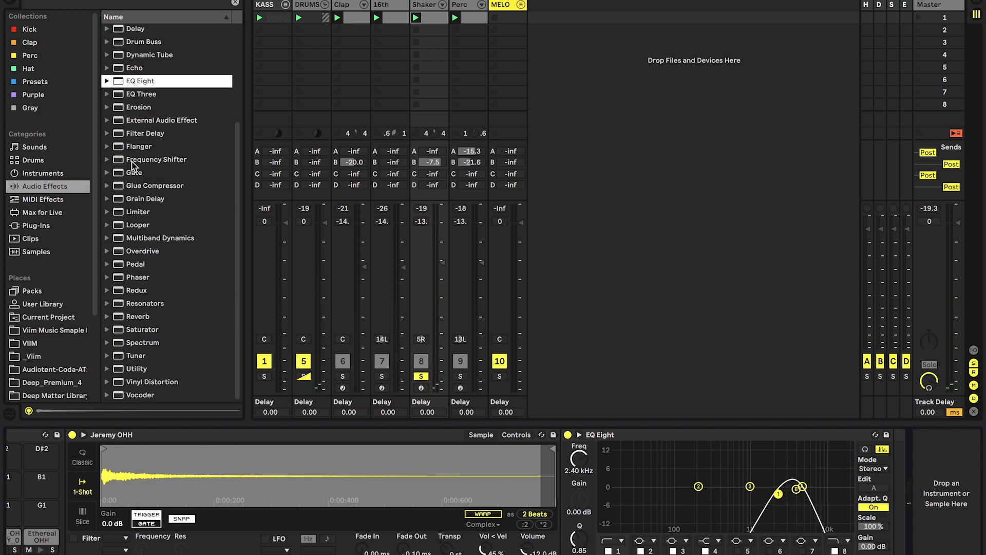
{"action": "left_click", "coordinate": [137, 317]}
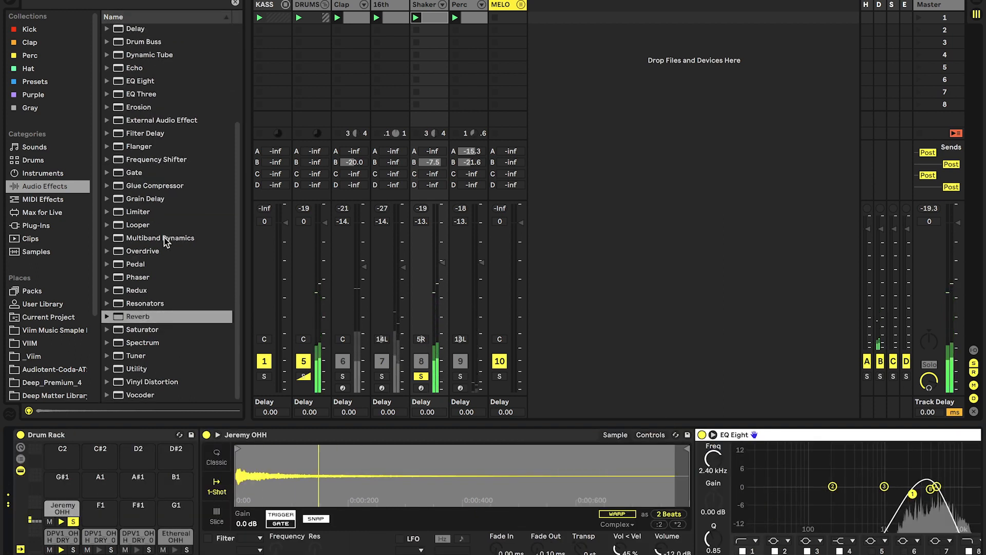
{"action": "left_click", "coordinate": [108, 395]}
{"action": "left_click_drag", "start_coordinate": [135, 394], "coordinate": [801, 514]}
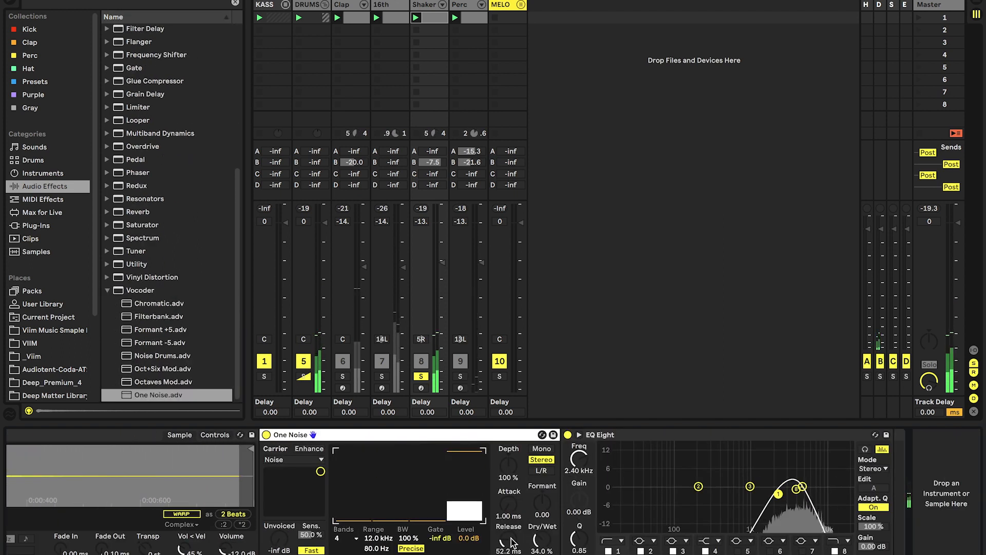
{"action": "left_click", "coordinate": [542, 449]}
{"action": "left_click_drag", "start_coordinate": [538, 541], "coordinate": [539, 537]}
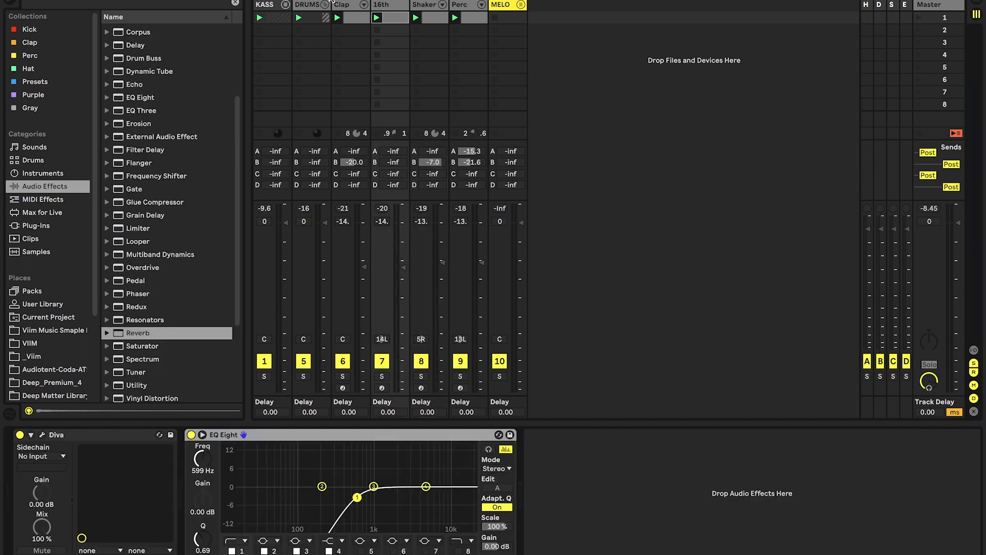
Create a MIDI track after 16th with the 034_d Hi Hat sample from the Hat collection, launch its clip and set the volume to about -18.
{"action": "key", "text": "ctrl+shift+t"}
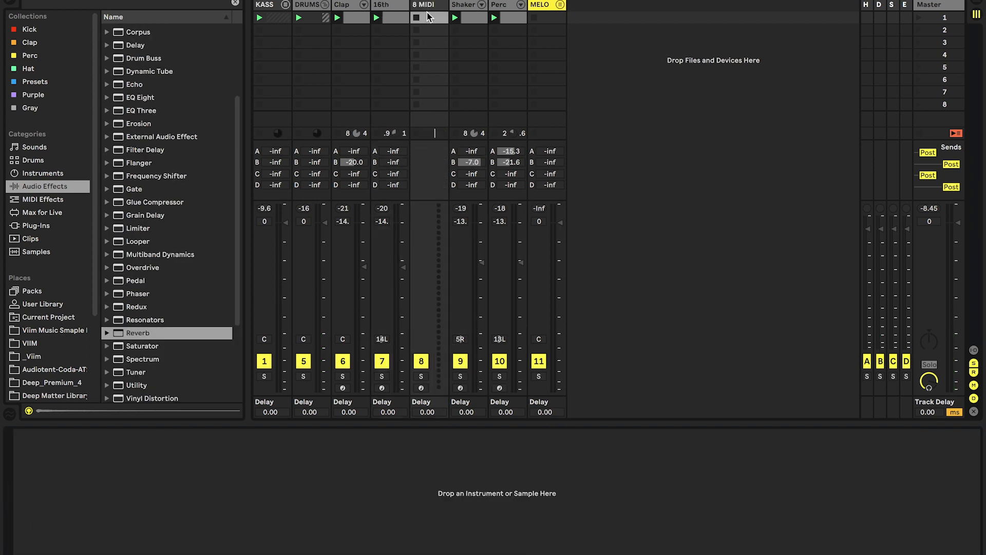
{"action": "left_click", "coordinate": [62, 189]}
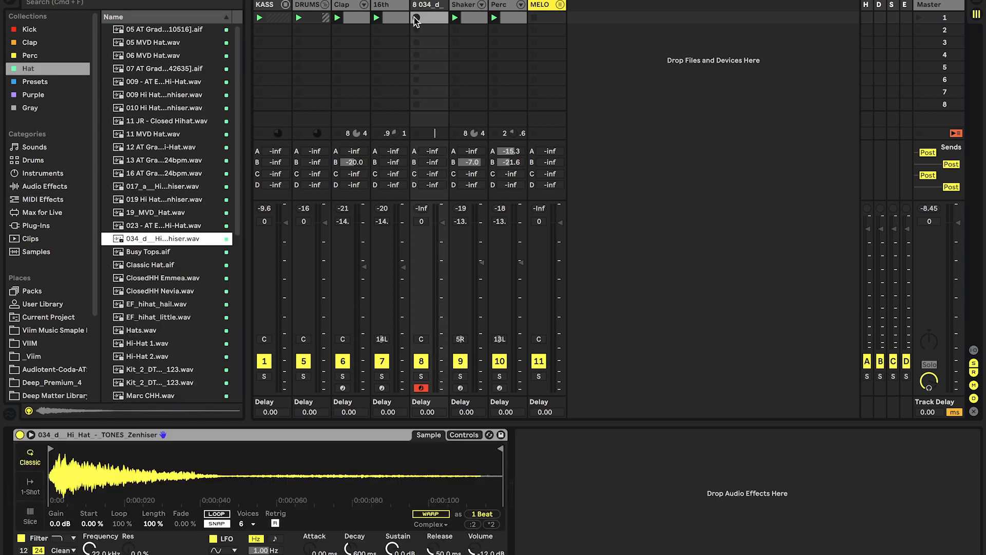
{"action": "left_click", "coordinate": [415, 18]}
{"action": "left_click_drag", "start_coordinate": [438, 262], "coordinate": [438, 282]}
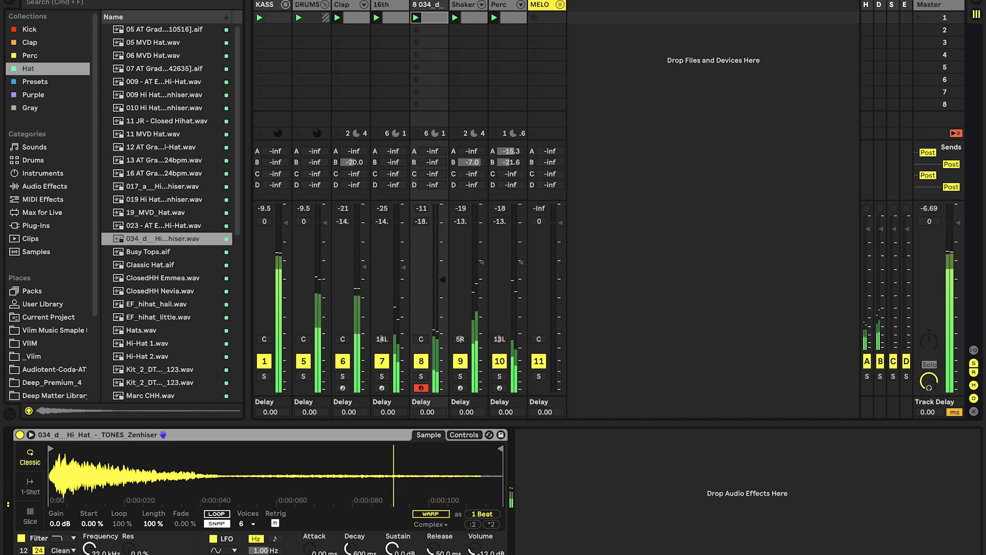
Solo the hi-hat track together with KASS, and raise the velocities of the clip's first and fourth notes while lowering the second.
{"action": "left_click", "coordinate": [421, 376]}
{"action": "left_click", "coordinate": [432, 18]}
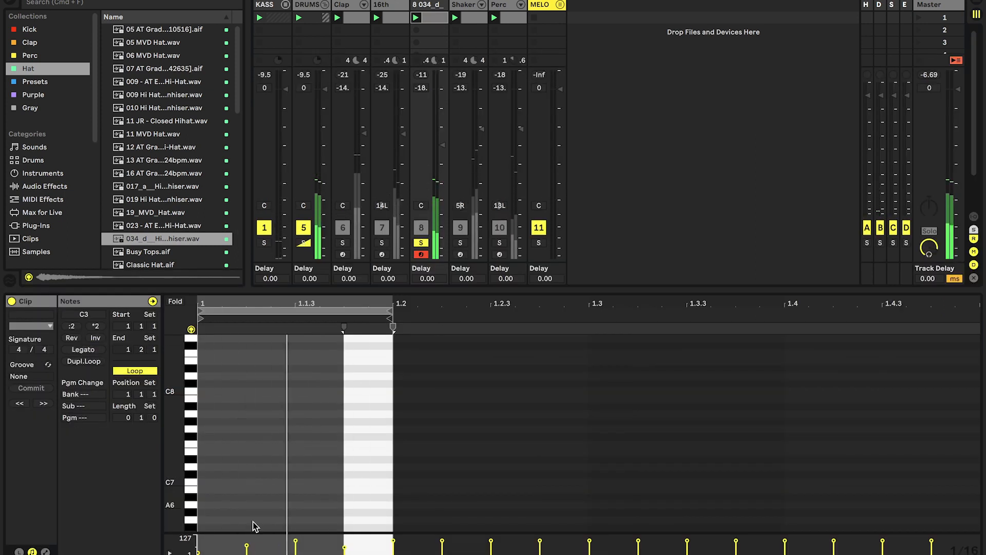
{"action": "left_click_drag", "start_coordinate": [199, 553], "coordinate": [246, 553]}
{"action": "left_click", "coordinate": [264, 243]}
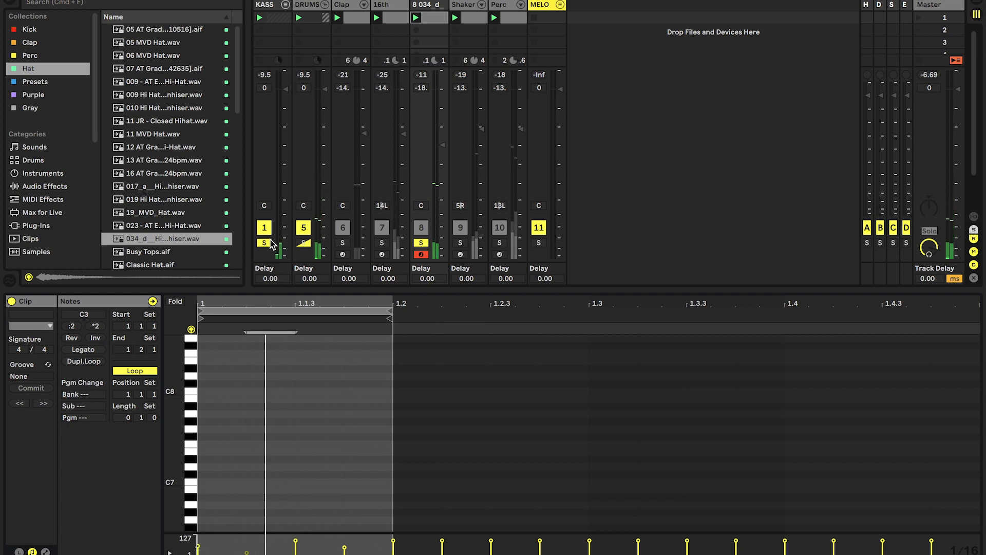
{"action": "left_click_drag", "start_coordinate": [345, 547], "coordinate": [345, 543]}
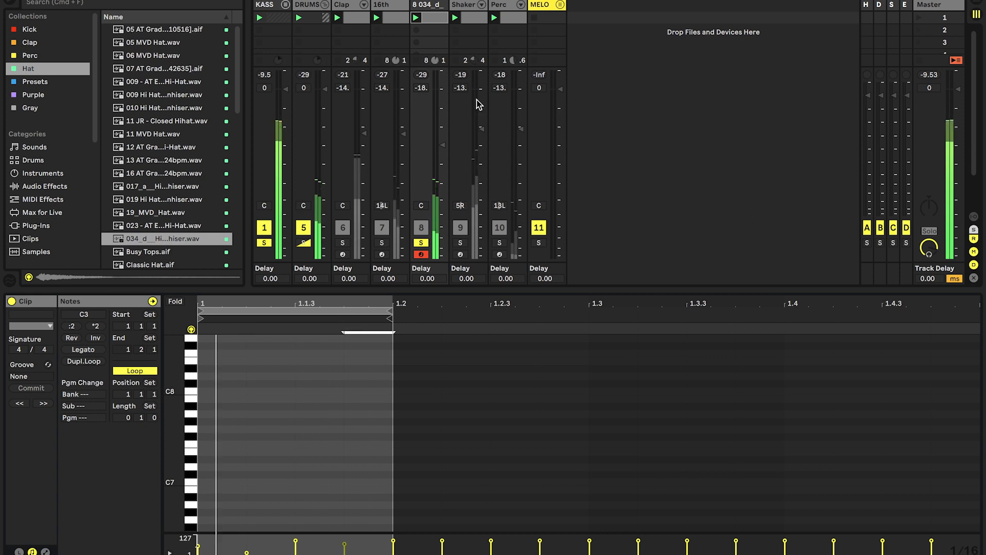
Set the sustain of the 034_d Hi Hat sampler to about -59 dB.
{"action": "left_click", "coordinate": [434, 8]}
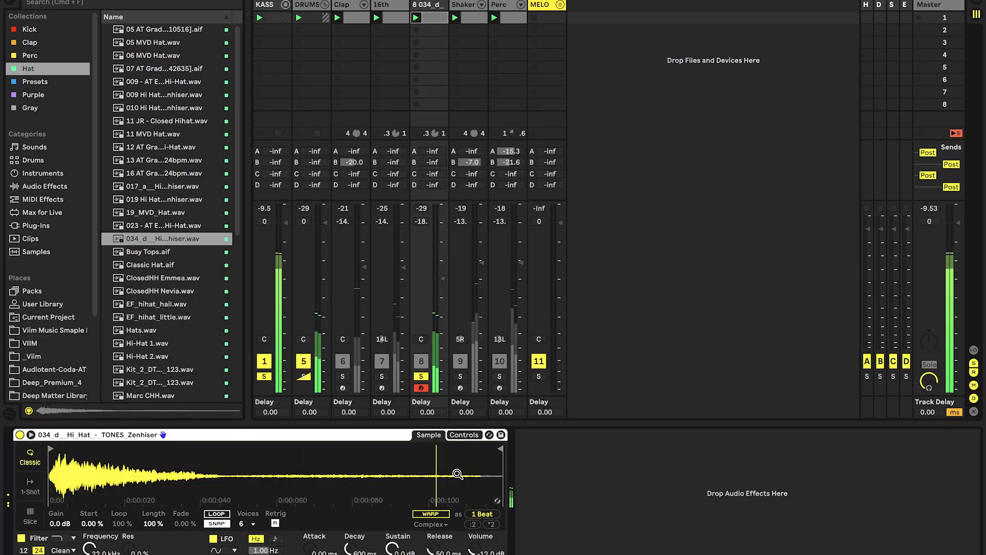
{"action": "left_click_drag", "start_coordinate": [393, 549], "coordinate": [392, 552]}
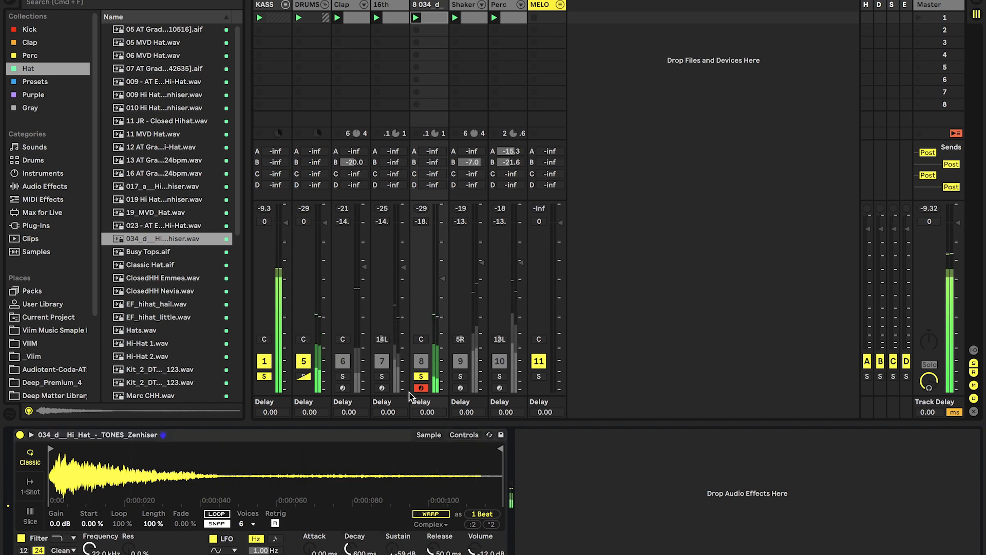
Unsolo the hi-hat, pan it 3R and compare the full mix with the track muted and unmuted.
{"action": "left_click", "coordinate": [417, 381]}
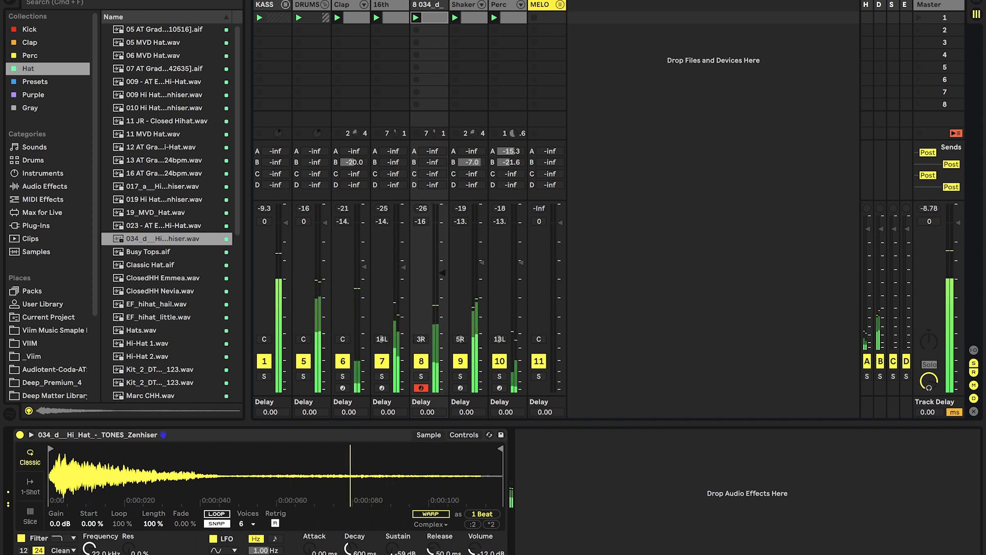
{"action": "left_click", "coordinate": [422, 362]}
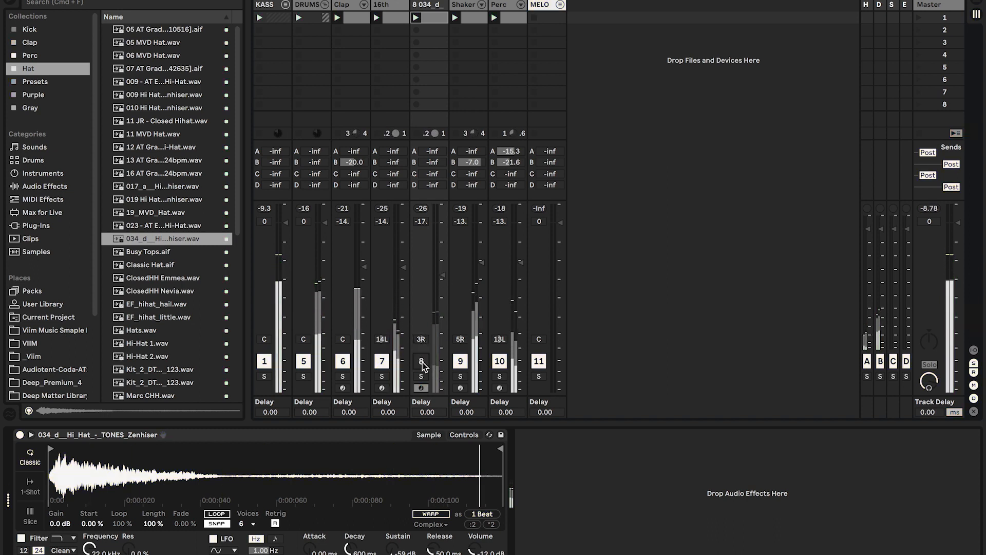
{"action": "left_click", "coordinate": [422, 362]}
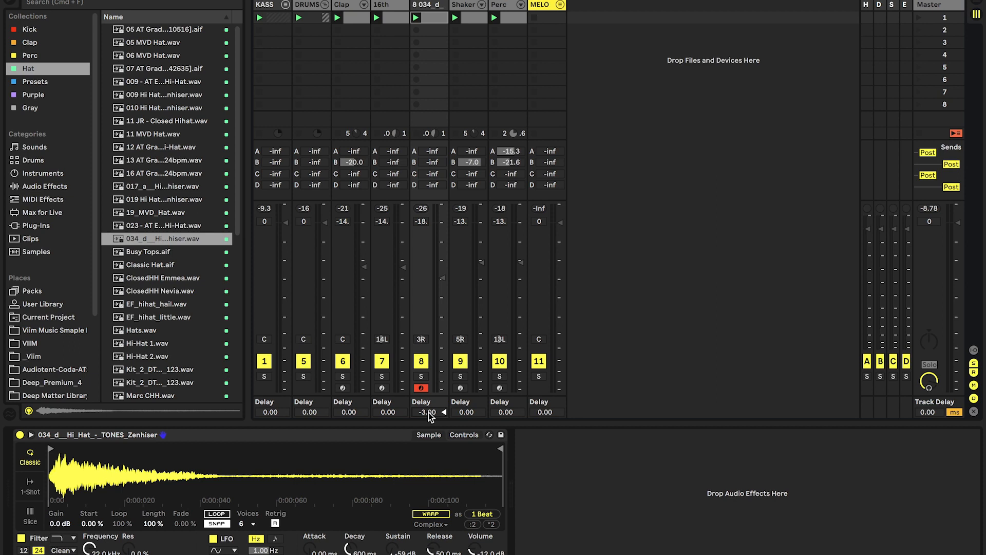
Set the track delay of the 034_d Hi Hat track to -2 ms while the mix plays.
{"action": "key", "text": "Down"}
{"action": "left_click", "coordinate": [470, 5]}
{"action": "key", "text": "Left"}
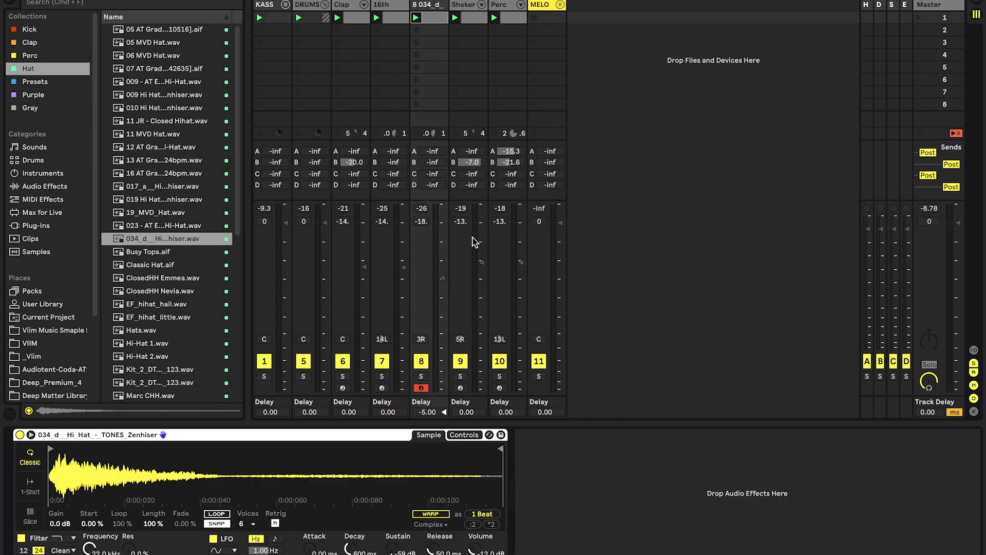
{"action": "key", "text": "space"}
{"action": "left_click_drag", "start_coordinate": [428, 410], "coordinate": [428, 414]}
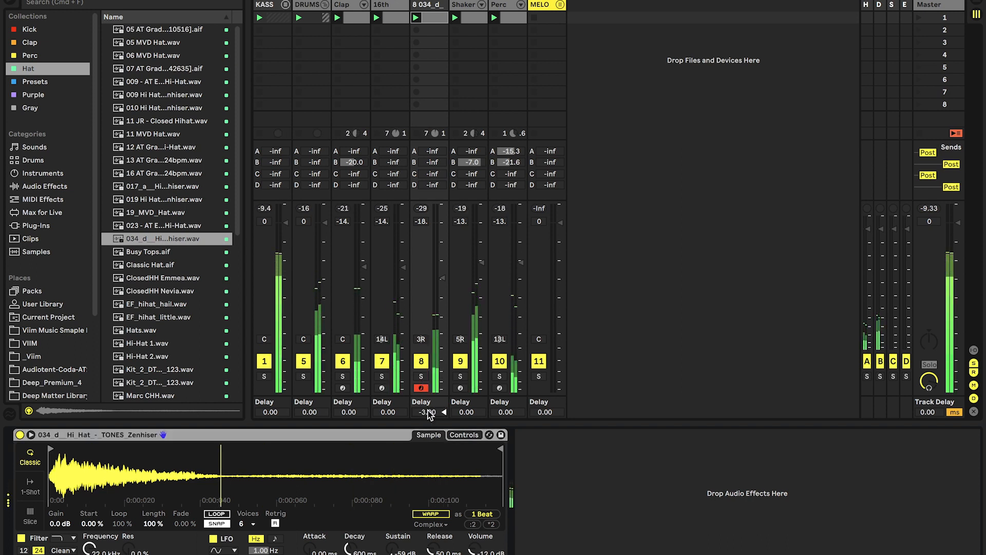
{"action": "key", "text": "Up"}
{"action": "key", "text": "Up"}
{"action": "key", "text": "Up"}
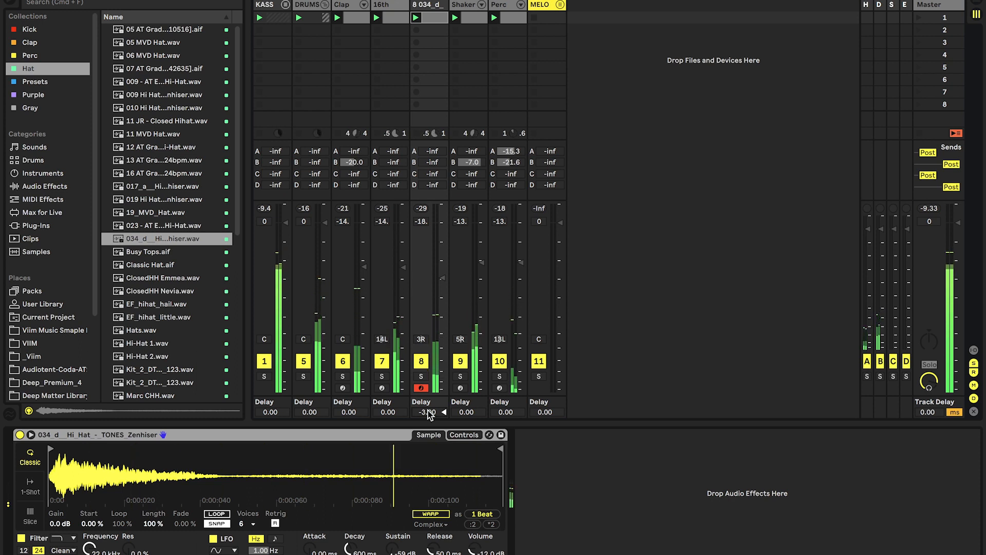
{"action": "double_click", "coordinate": [428, 412]}
Set the Shaker track's delay to -4 ms and rename the track OHH.
{"action": "left_click_drag", "start_coordinate": [427, 411], "coordinate": [464, 413]}
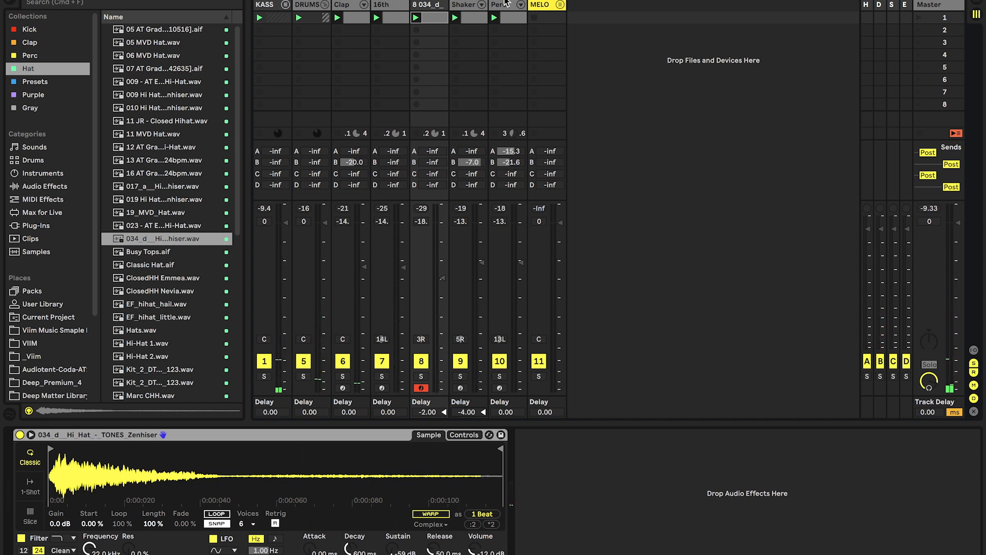
{"action": "left_click", "coordinate": [469, 9]}
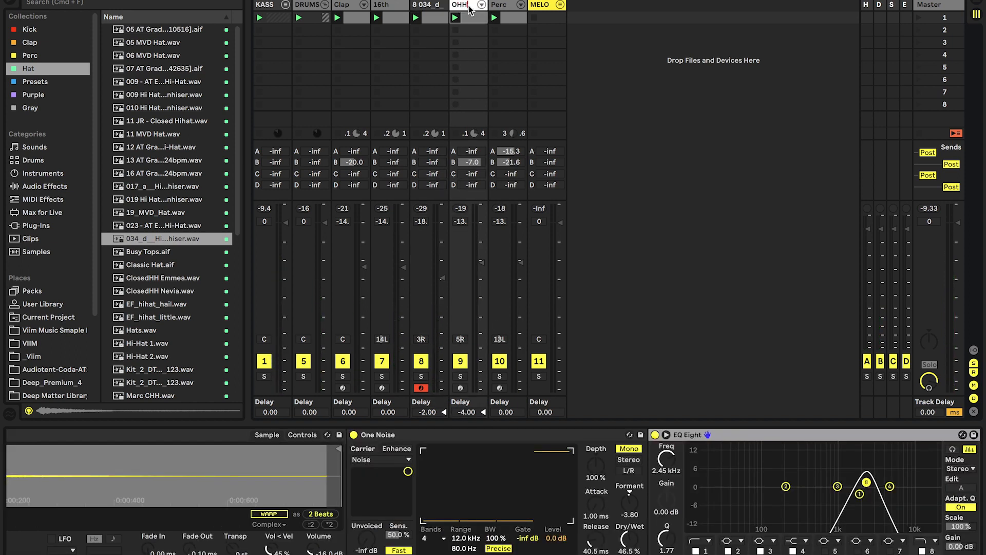
Solo the 034_d Hi Hat track and add an EQ Eight after the sampler with a low cut at about 3.91 kHz.
{"action": "left_click", "coordinate": [441, 9]}
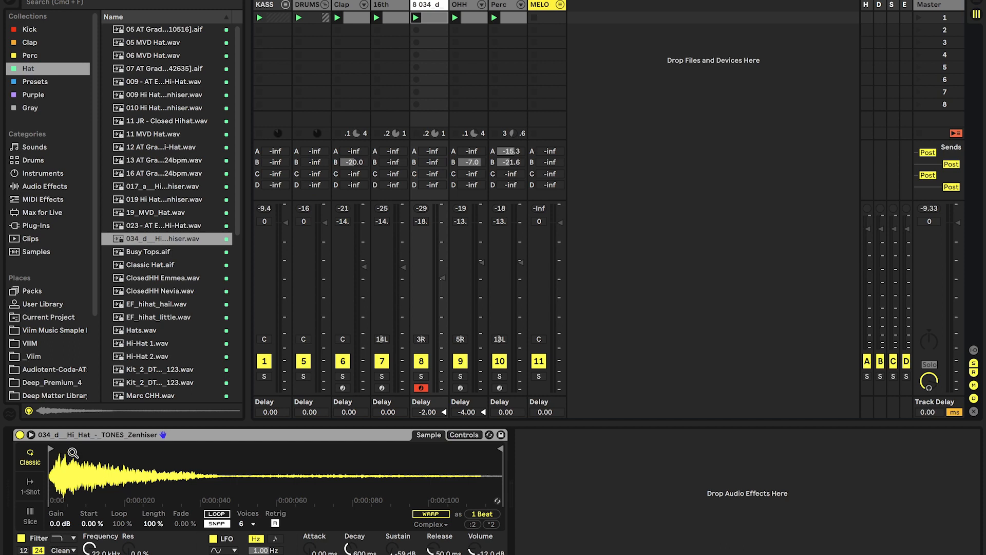
{"action": "left_click", "coordinate": [52, 186]}
{"action": "left_click", "coordinate": [421, 376]}
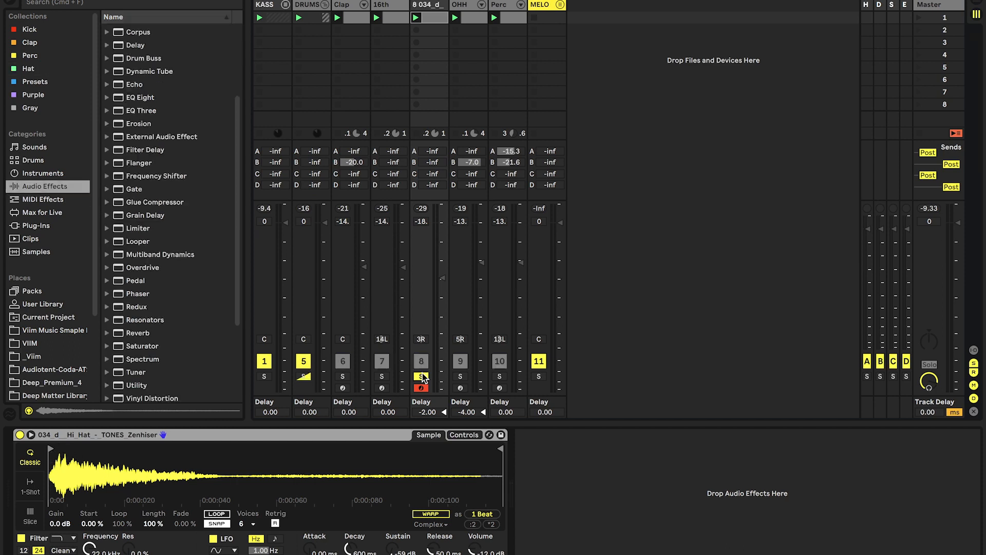
{"action": "double_click", "coordinate": [146, 107]}
{"action": "key", "text": "super+z"}
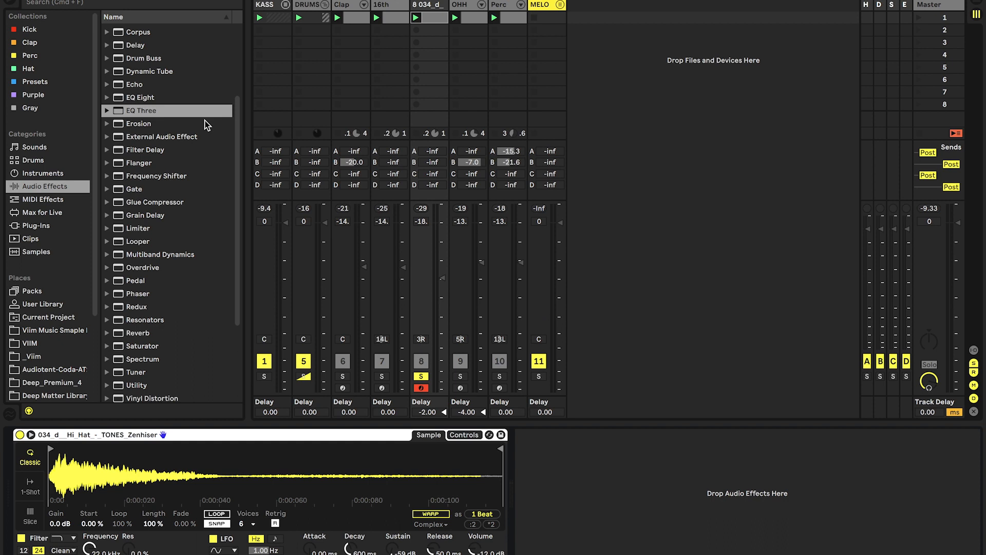
{"action": "double_click", "coordinate": [173, 97]}
{"action": "left_click", "coordinate": [575, 541]}
{"action": "left_click", "coordinate": [576, 468]}
{"action": "left_click_drag", "start_coordinate": [591, 495], "coordinate": [748, 496]}
Raise the hi-hat's send B to -14, then unsolo the track and pan it to 17R.
{"action": "left_click_drag", "start_coordinate": [432, 162], "coordinate": [432, 135]}
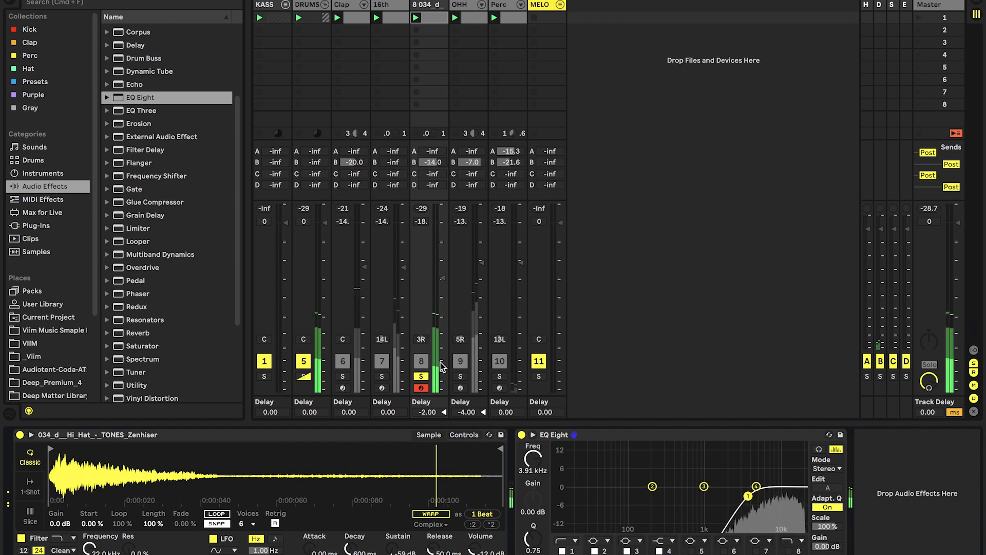
{"action": "left_click", "coordinate": [421, 377]}
{"action": "left_click_drag", "start_coordinate": [426, 334], "coordinate": [433, 325]}
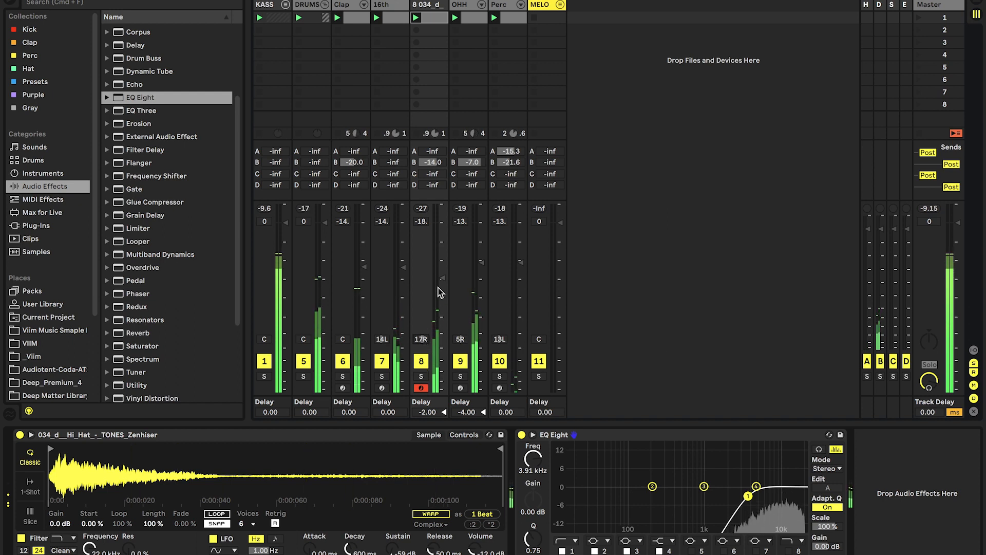
Insert the Vocoder preset One Noise before the hi-hat's EQ Eight, set its formant to 6.00 and adjust the release and dry/wet mix.
{"action": "scroll", "coordinate": [195, 314], "scroll_direction": "down", "scroll_amount": 5}
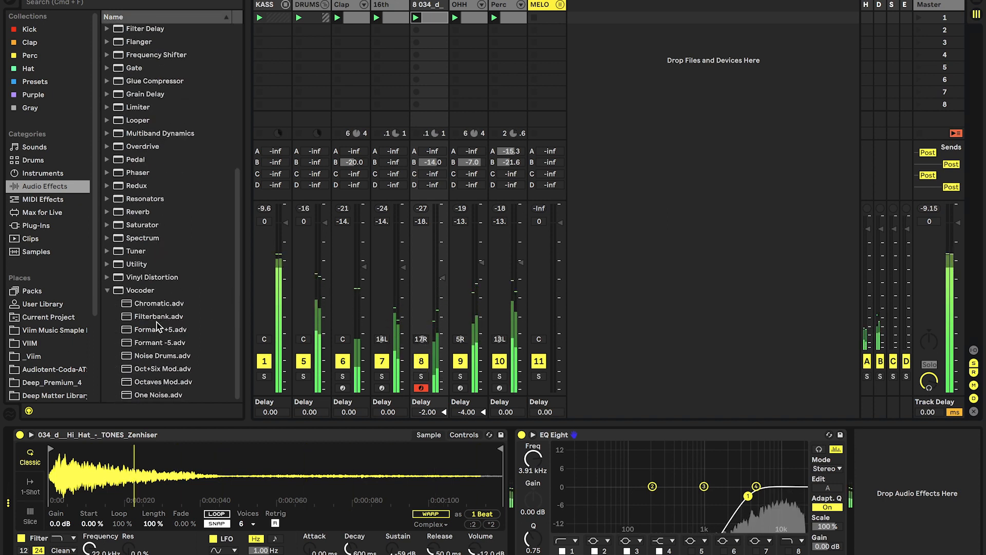
{"action": "left_click", "coordinate": [107, 290]}
{"action": "left_click", "coordinate": [106, 398]}
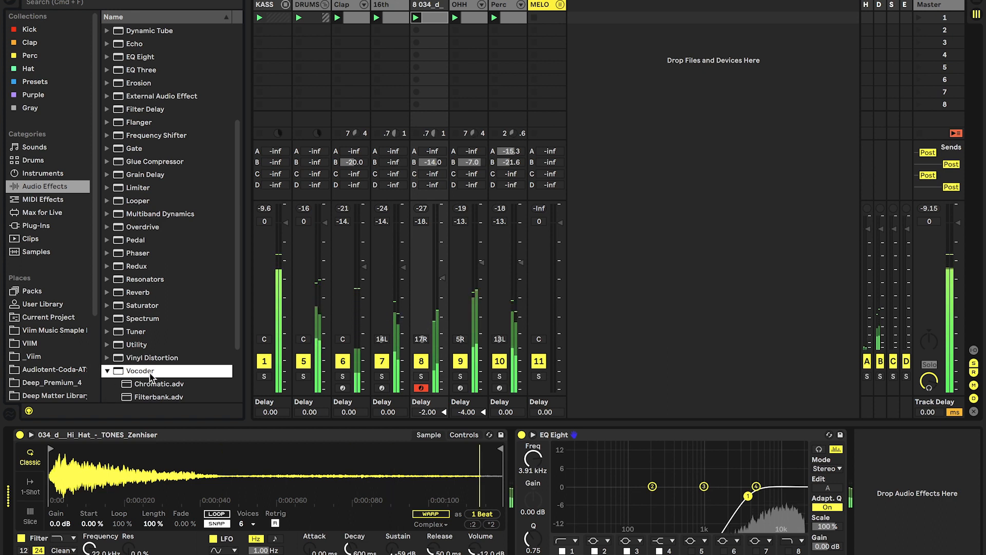
{"action": "scroll", "coordinate": [152, 383], "scroll_direction": "down", "scroll_amount": 4}
{"action": "left_click_drag", "start_coordinate": [156, 395], "coordinate": [601, 507]}
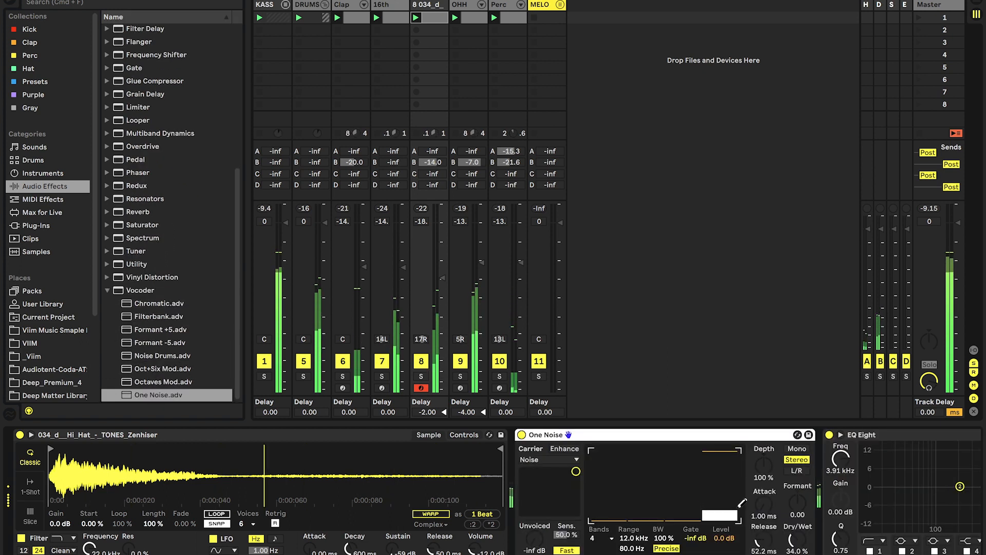
{"action": "left_click_drag", "start_coordinate": [801, 509], "coordinate": [802, 504]}
{"action": "left_click_drag", "start_coordinate": [762, 540], "coordinate": [796, 547]}
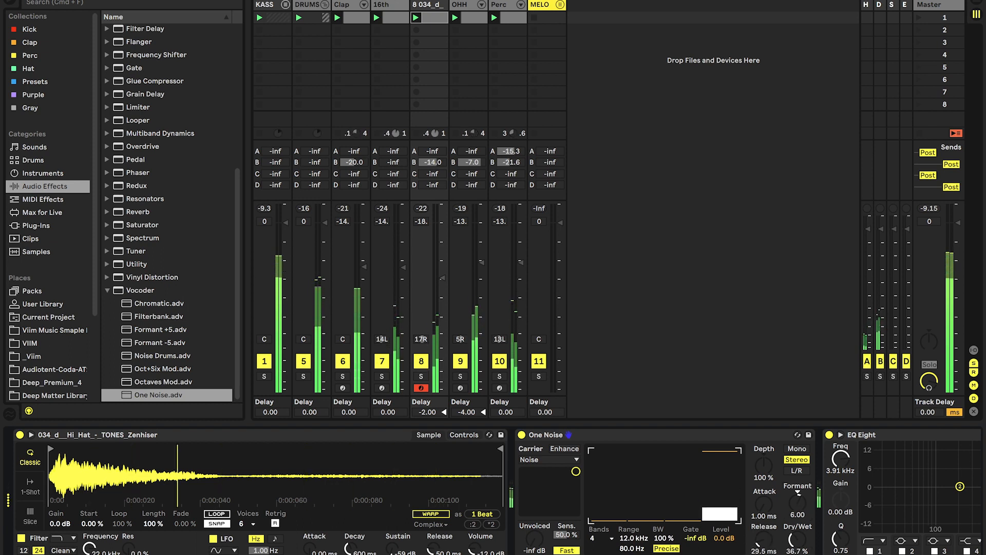
Set the hi-hat's Vocoder to Mono with about 23% dry/wet, and boost the fourth EQ Eight band in the highs.
{"action": "left_click", "coordinate": [521, 435]}
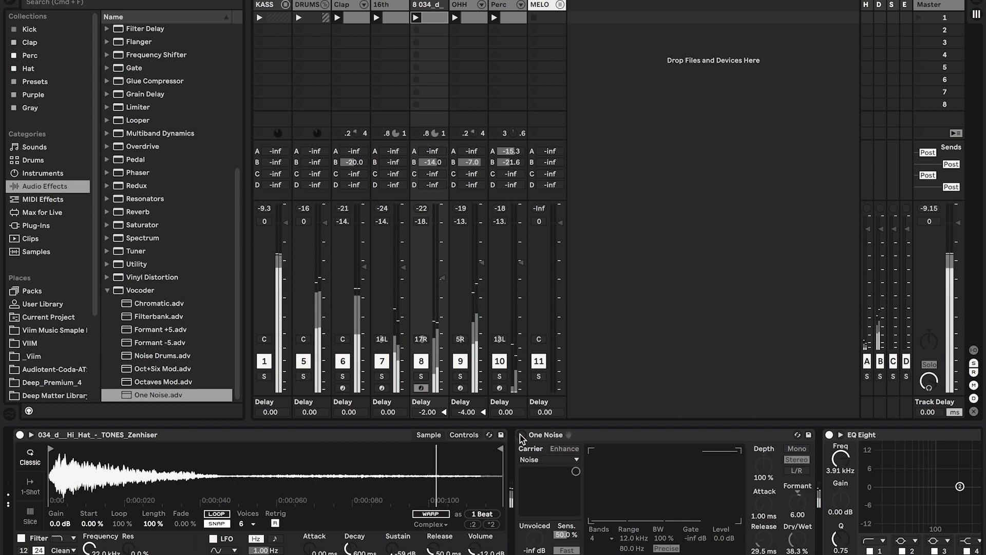
{"action": "left_click", "coordinate": [521, 435]}
{"action": "left_click", "coordinate": [796, 448]}
{"action": "left_click_drag", "start_coordinate": [797, 539], "coordinate": [797, 549]}
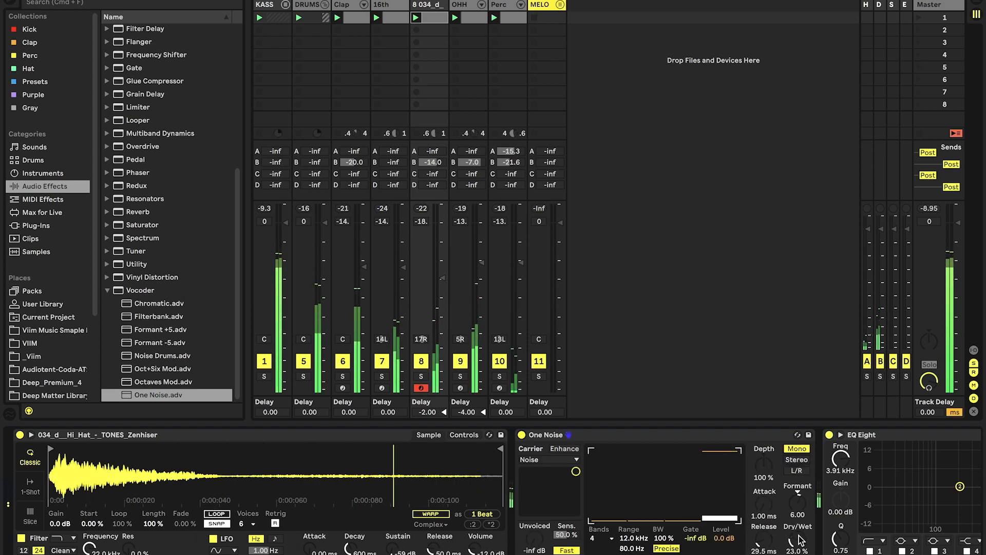
{"action": "double_click", "coordinate": [548, 435]}
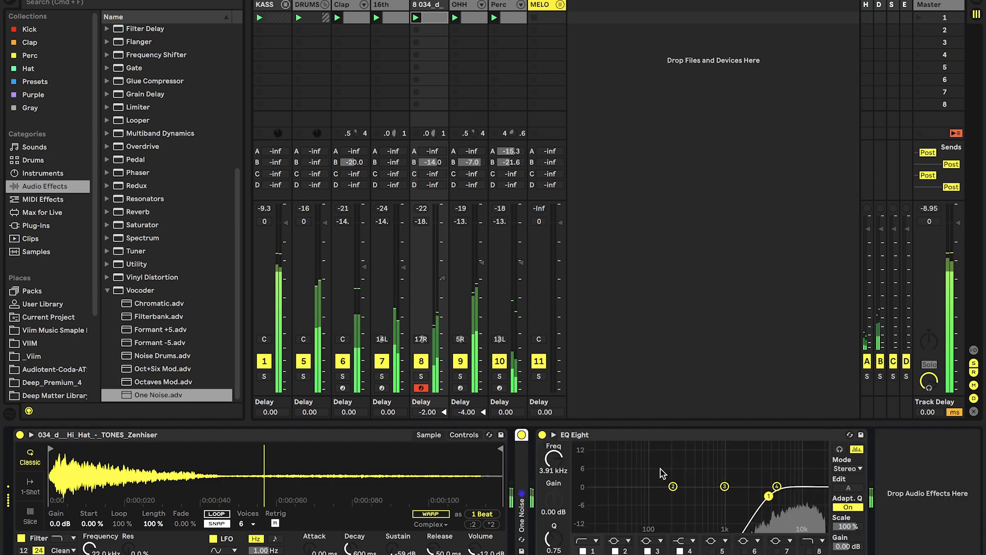
{"action": "left_click_drag", "start_coordinate": [777, 486], "coordinate": [811, 479]}
Solo the DRUMS group, enable its Comp VCA-65, raise the threshold and compare the sound with the compressor bypassed.
{"action": "left_click", "coordinate": [310, 5]}
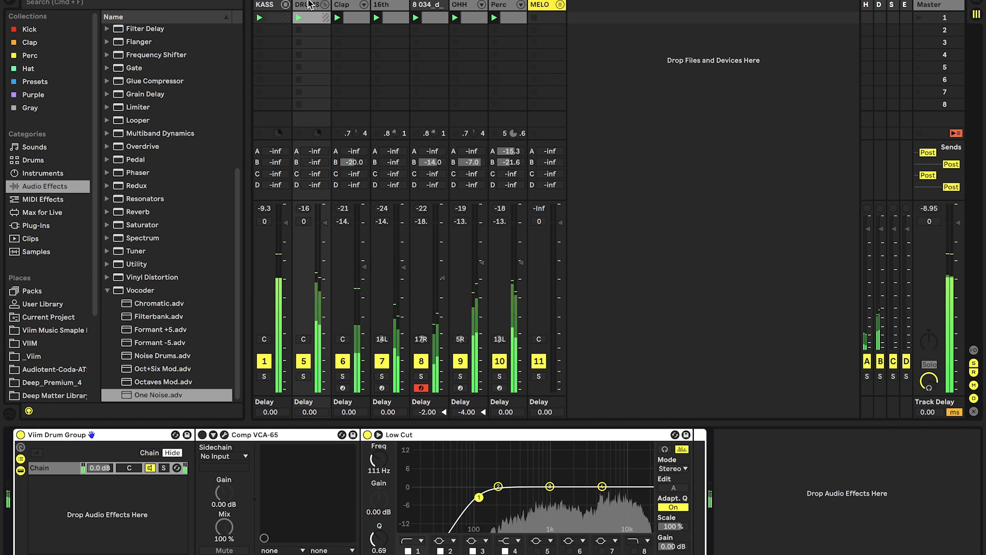
{"action": "left_click", "coordinate": [304, 376]}
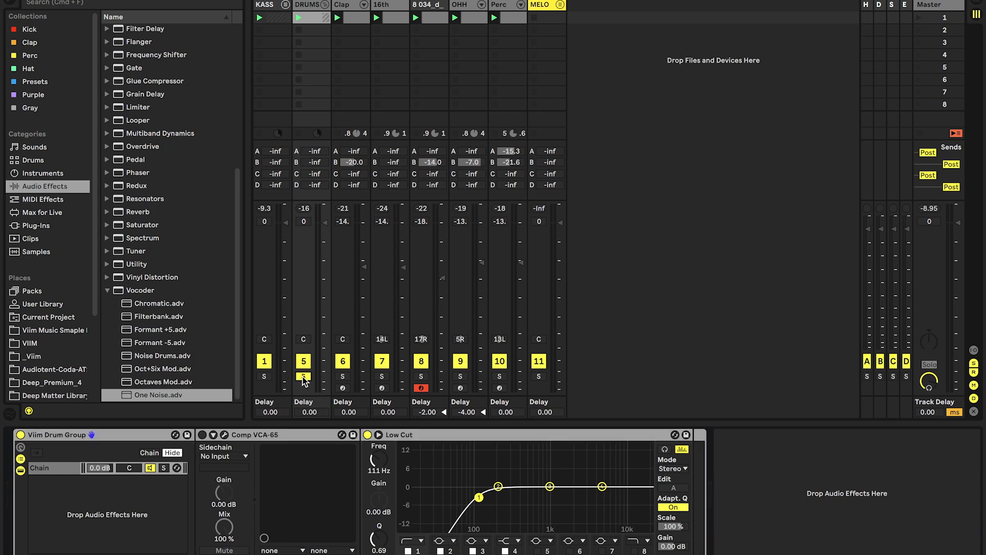
{"action": "left_click", "coordinate": [225, 435]}
{"action": "left_click_drag", "start_coordinate": [274, 186], "coordinate": [274, 175]}
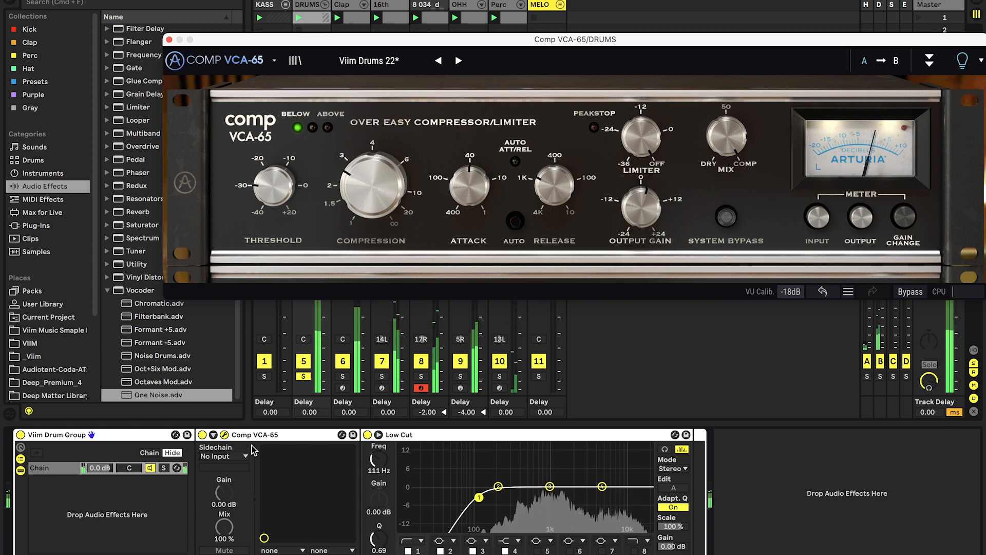
{"action": "left_click", "coordinate": [202, 435]}
{"action": "left_click", "coordinate": [203, 435]}
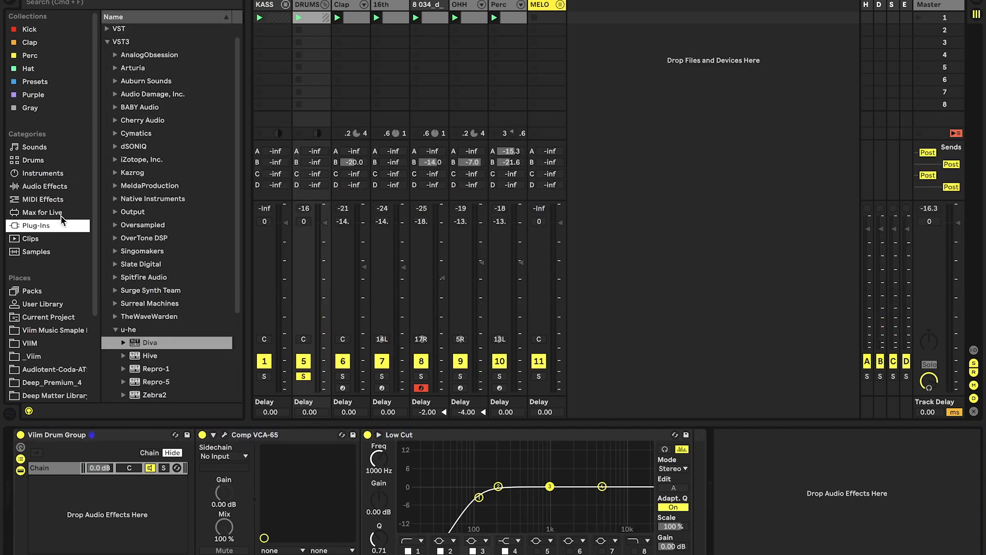
Insert the Soundtoys EffectRack plug-in after the Comp VCA-65 on DRUMS and load a Decapitator into the rack.
{"action": "scroll", "coordinate": [131, 73], "scroll_direction": "up", "scroll_amount": 1}
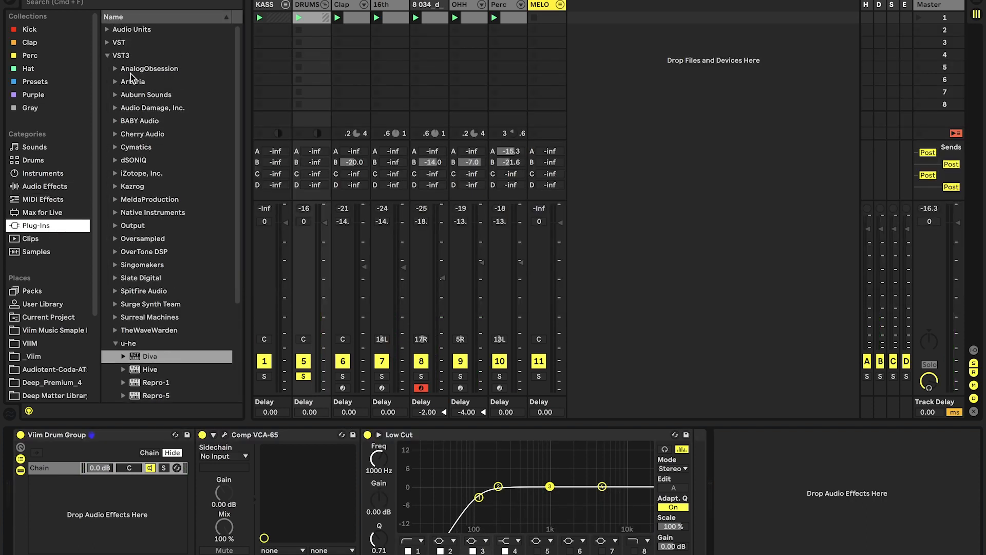
{"action": "left_click", "coordinate": [112, 42]}
{"action": "mouse_move", "coordinate": [137, 94]}
{"action": "left_mouse_down"}
{"action": "mouse_move", "coordinate": [376, 410]}
{"action": "mouse_move", "coordinate": [363, 456]}
{"action": "left_mouse_up"}
{"action": "left_click_drag", "start_coordinate": [873, 200], "coordinate": [501, 341]}
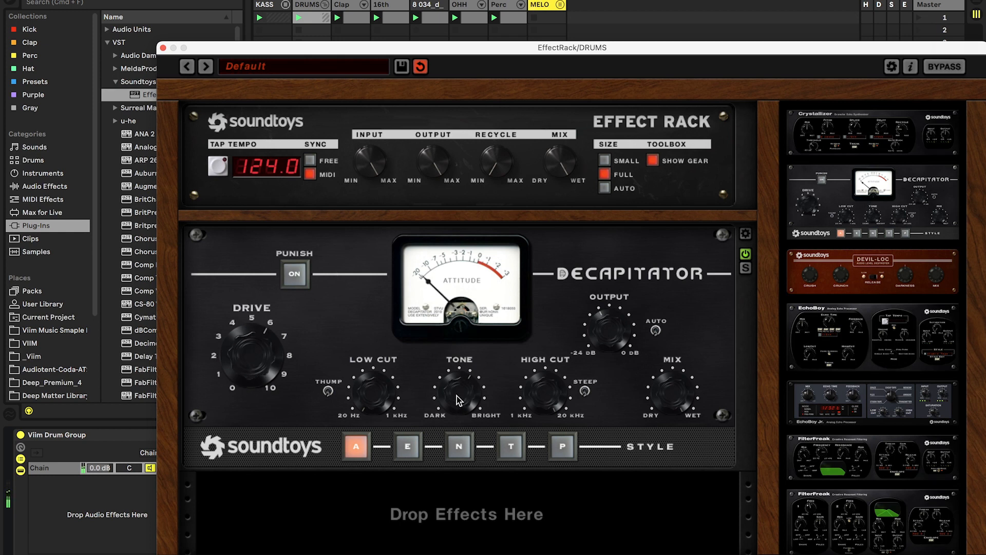
Adjust the Decapitator's drive on the DRUMS group and compare the sound with the effect bypassed.
{"action": "left_click_drag", "start_coordinate": [258, 332], "coordinate": [257, 346]}
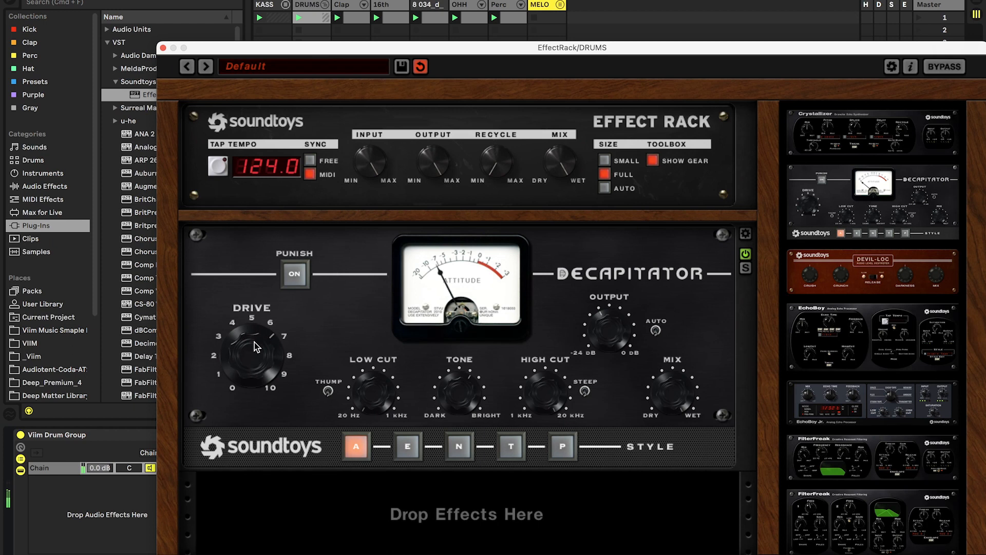
{"action": "left_click", "coordinate": [746, 253]}
{"action": "left_click", "coordinate": [745, 253]}
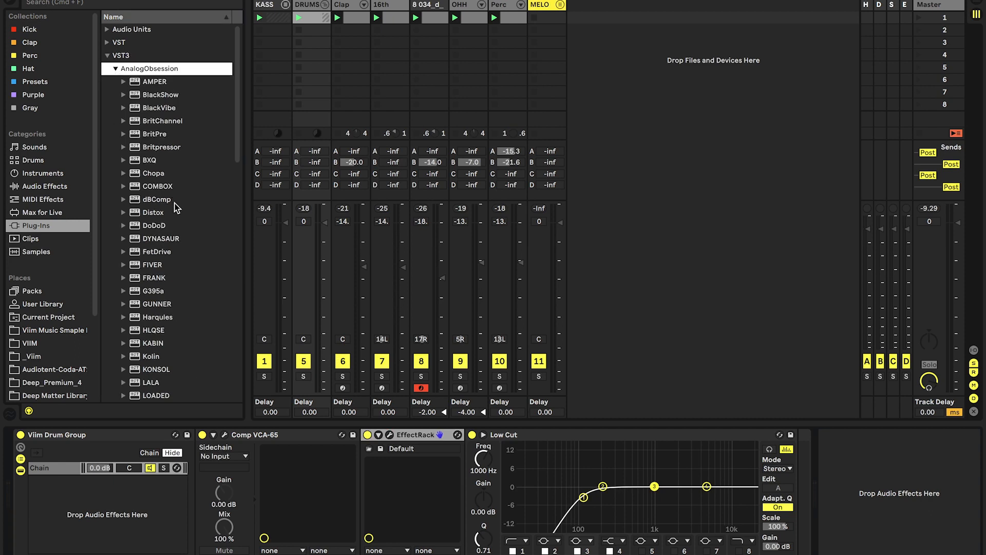
Insert the Analog Obsession ReLife plug-in between the EffectRack and Low Cut on the DRUMS group.
{"action": "scroll", "coordinate": [177, 206], "scroll_direction": "down", "scroll_amount": 10}
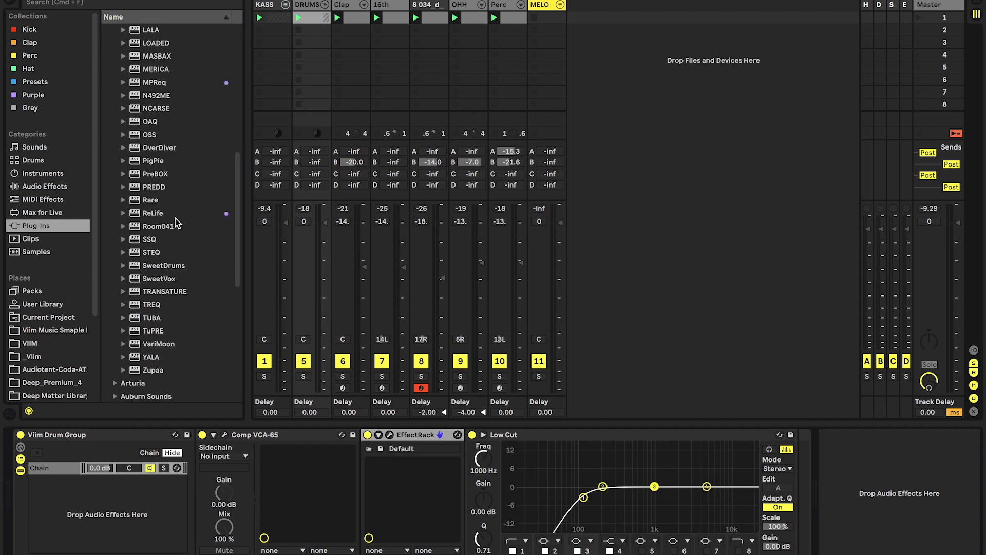
{"action": "scroll", "coordinate": [173, 222], "scroll_direction": "up", "scroll_amount": 1}
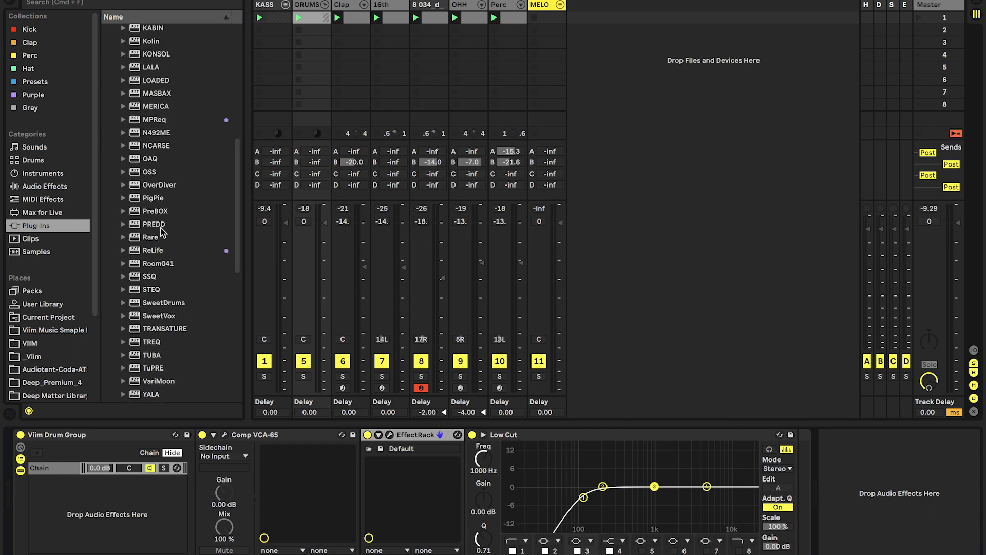
{"action": "left_click", "coordinate": [150, 252]}
{"action": "left_click_drag", "start_coordinate": [369, 339], "coordinate": [470, 464]}
{"action": "left_click_drag", "start_coordinate": [318, 147], "coordinate": [303, 55]}
{"action": "left_click", "coordinate": [473, 435]}
Raise ReLife's life and input amounts, set its shape to about 49% and close the plug-in window.
{"action": "mouse_move", "coordinate": [333, 119]}
{"action": "left_mouse_down"}
{"action": "mouse_move", "coordinate": [343, 101]}
{"action": "mouse_move", "coordinate": [337, 112]}
{"action": "left_mouse_up"}
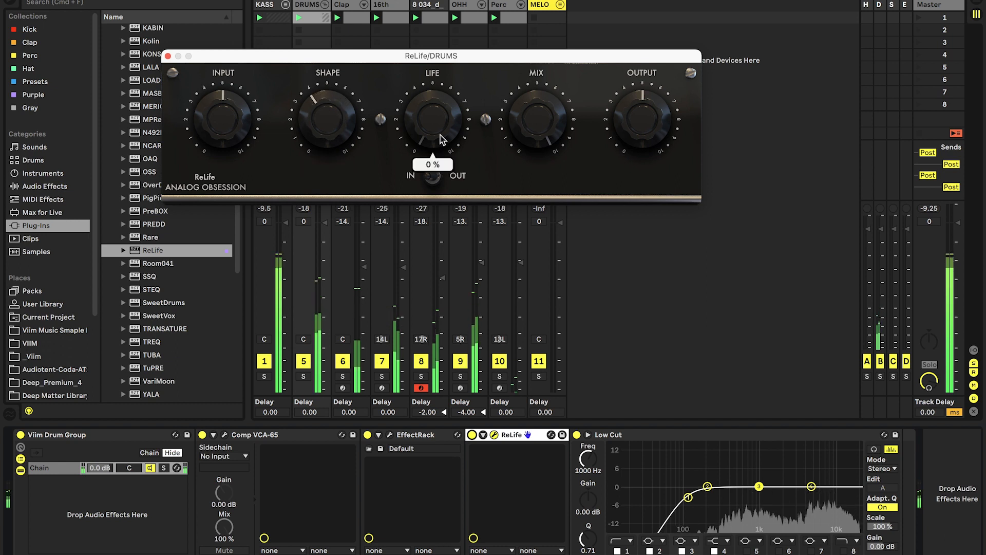
{"action": "left_click_drag", "start_coordinate": [445, 126], "coordinate": [431, 95]}
{"action": "left_click_drag", "start_coordinate": [213, 140], "coordinate": [211, 137]}
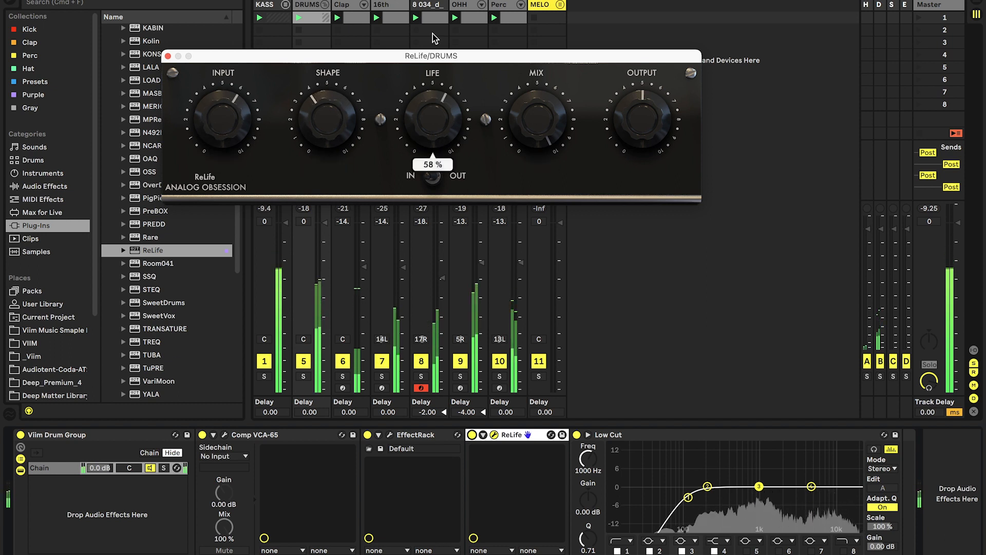
{"action": "left_click_drag", "start_coordinate": [430, 116], "coordinate": [468, 95]}
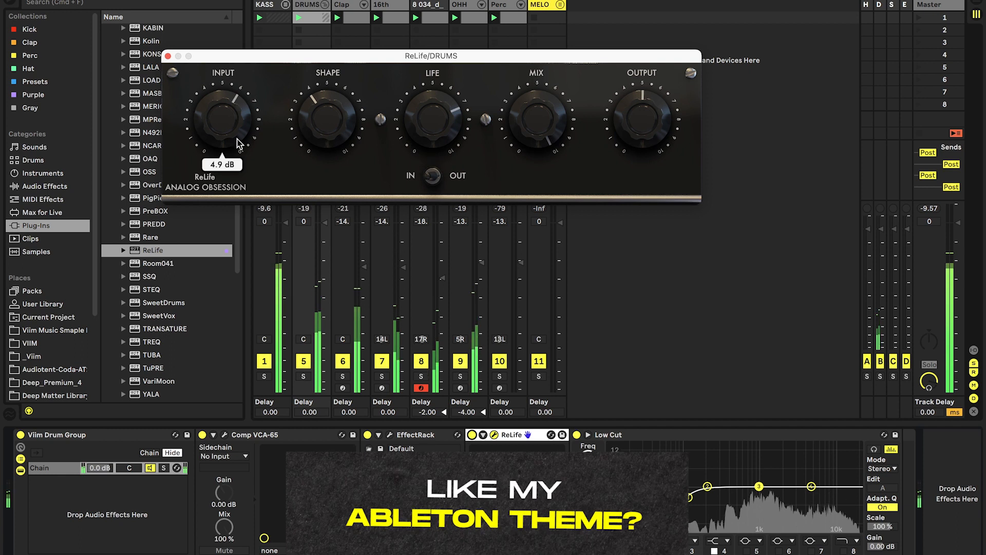
{"action": "left_click_drag", "start_coordinate": [229, 136], "coordinate": [223, 100]}
{"action": "left_click_drag", "start_coordinate": [303, 104], "coordinate": [329, 90]}
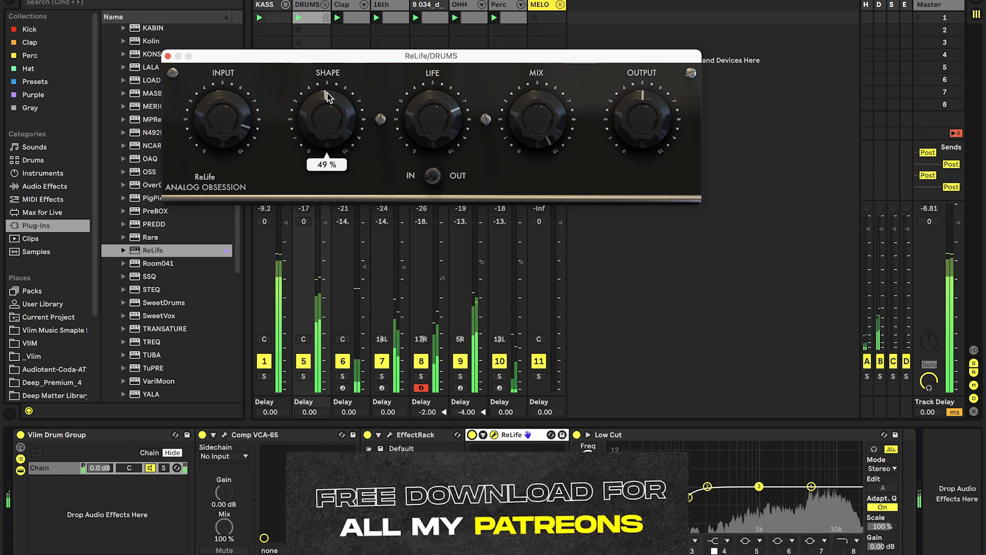
{"action": "left_click", "coordinate": [493, 435]}
{"action": "left_click", "coordinate": [483, 435]}
{"action": "left_click", "coordinate": [483, 435]}
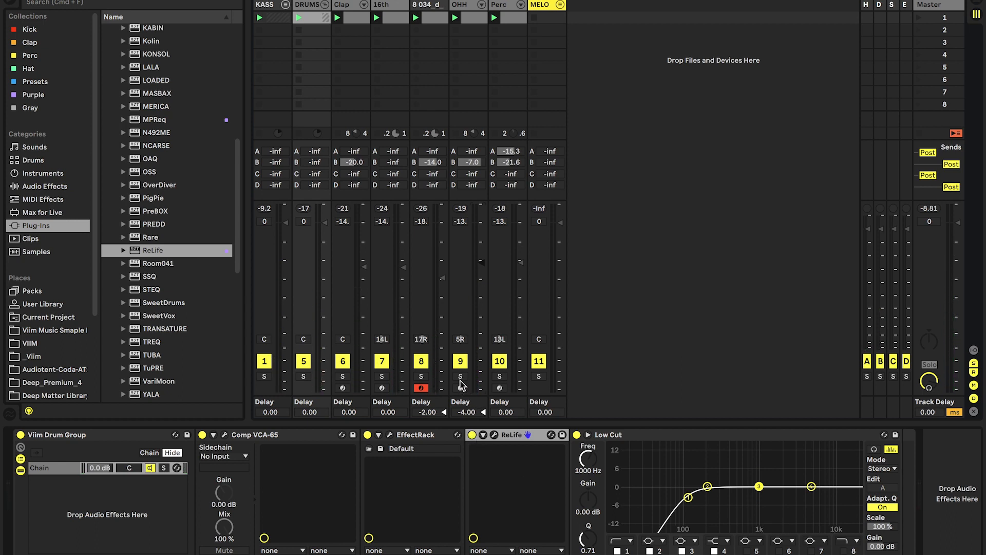
Solo the OHH track in the drum group and add an EQ Eight to its device chain.
{"action": "left_click", "coordinate": [460, 377]}
{"action": "left_click", "coordinate": [469, 6]}
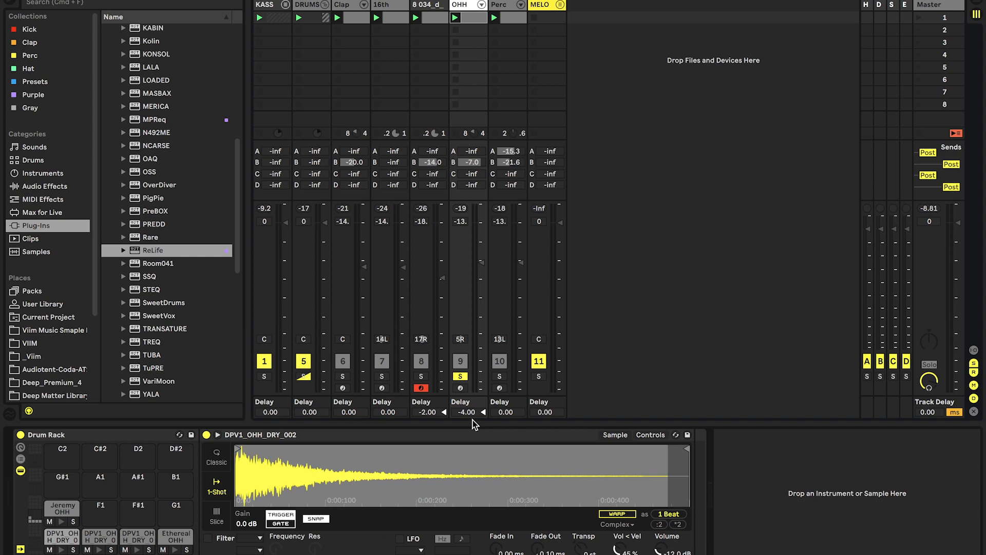
{"action": "left_click", "coordinate": [65, 188]}
{"action": "scroll", "coordinate": [165, 173], "scroll_direction": "up", "scroll_amount": 5}
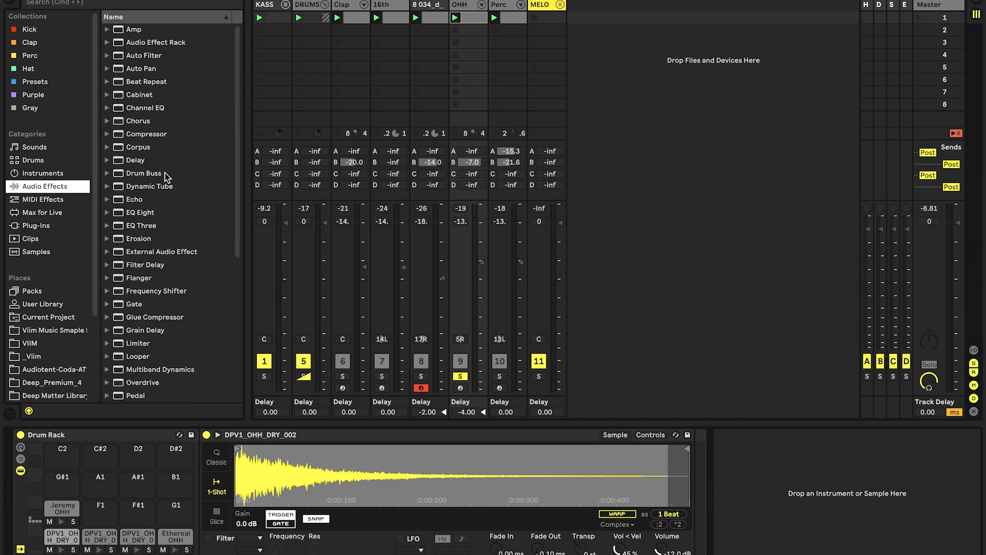
{"action": "double_click", "coordinate": [140, 212]}
Cut the OHH lows below about 4.95 kHz in EQ Eight and boost the highs by about 4 dB near 18.6 kHz.
{"action": "left_click", "coordinate": [691, 542]}
{"action": "left_click", "coordinate": [691, 469]}
{"action": "left_click_drag", "start_coordinate": [719, 496], "coordinate": [811, 497]}
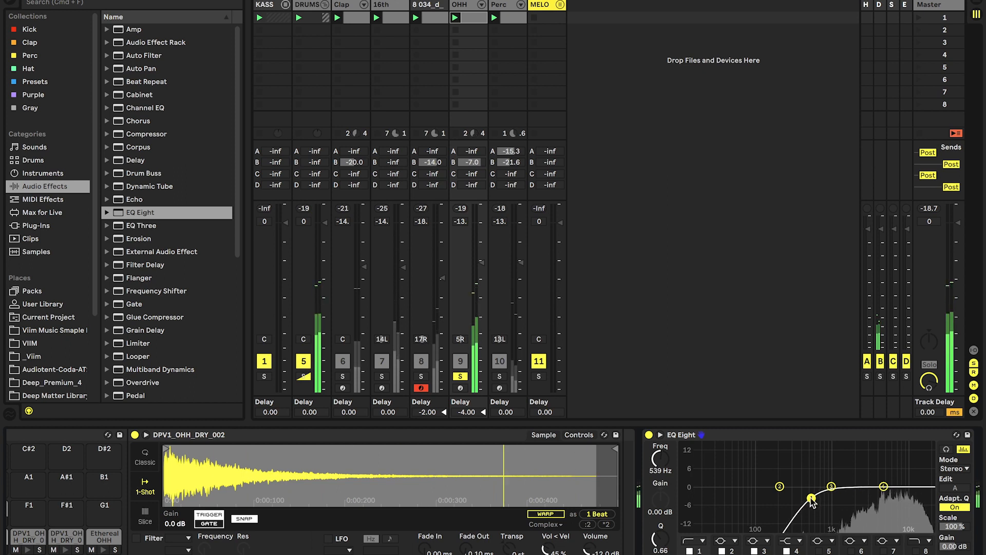
{"action": "left_click_drag", "start_coordinate": [731, 497], "coordinate": [839, 473]}
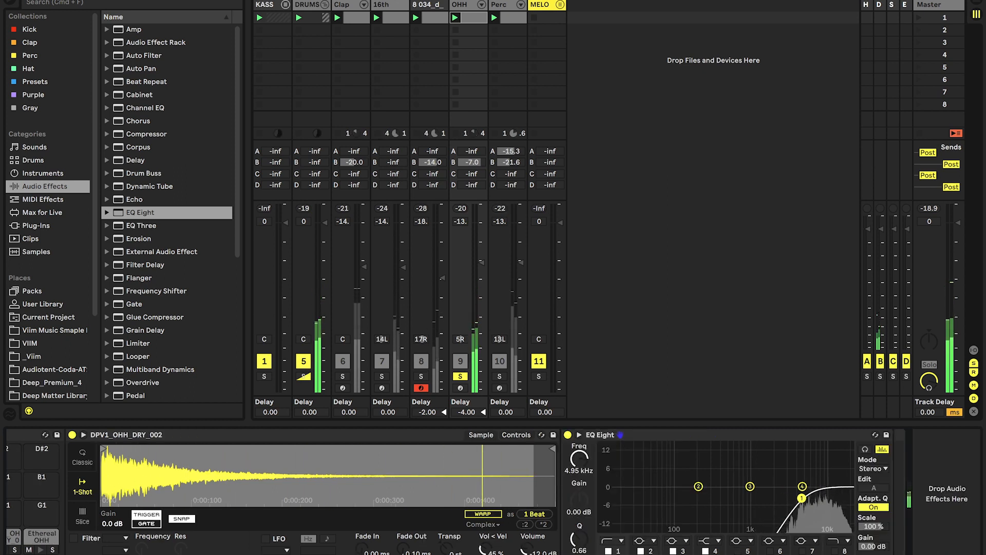
{"action": "left_click_drag", "start_coordinate": [841, 476], "coordinate": [844, 475]}
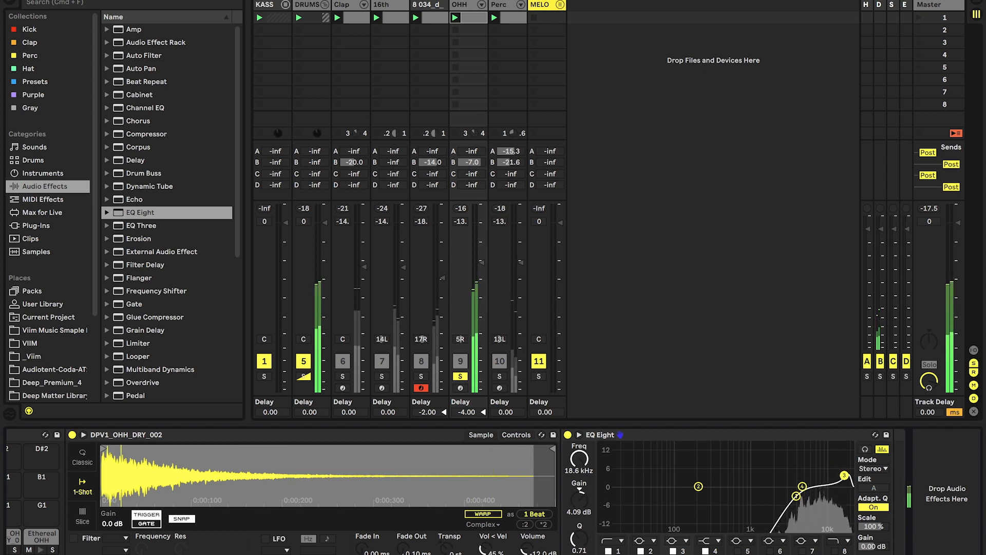
{"action": "left_click", "coordinate": [796, 495]}
{"action": "left_click_drag", "start_coordinate": [796, 495], "coordinate": [802, 497]}
Add a Reverb after EQ Eight on OHH with High quality and 25% dry/wet, and unsolo the track.
{"action": "scroll", "coordinate": [205, 313], "scroll_direction": "down", "scroll_amount": 8}
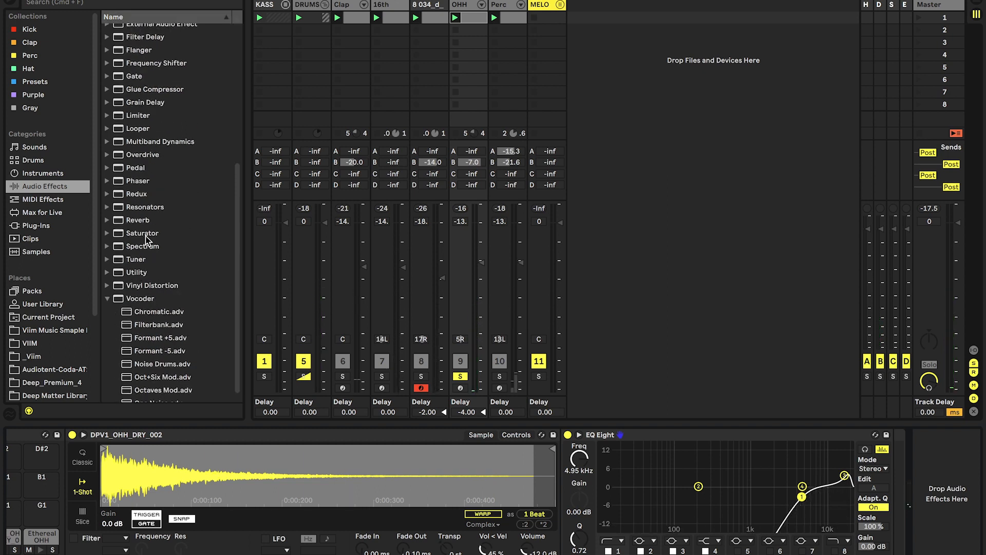
{"action": "left_click_drag", "start_coordinate": [128, 228], "coordinate": [858, 499]}
{"action": "left_click_drag", "start_coordinate": [872, 541], "coordinate": [877, 548]}
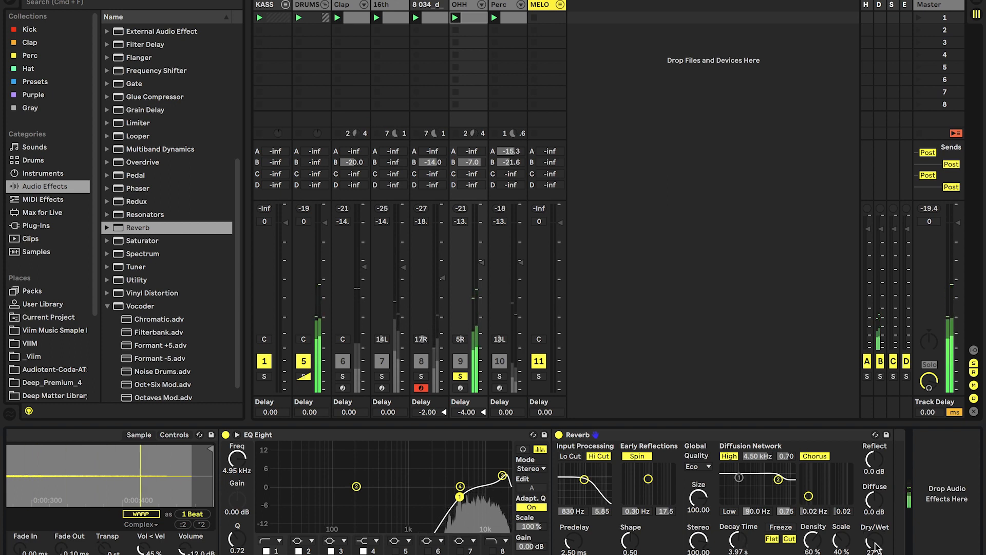
{"action": "left_click", "coordinate": [701, 465]}
{"action": "left_click", "coordinate": [698, 491]}
{"action": "left_click", "coordinate": [464, 378]}
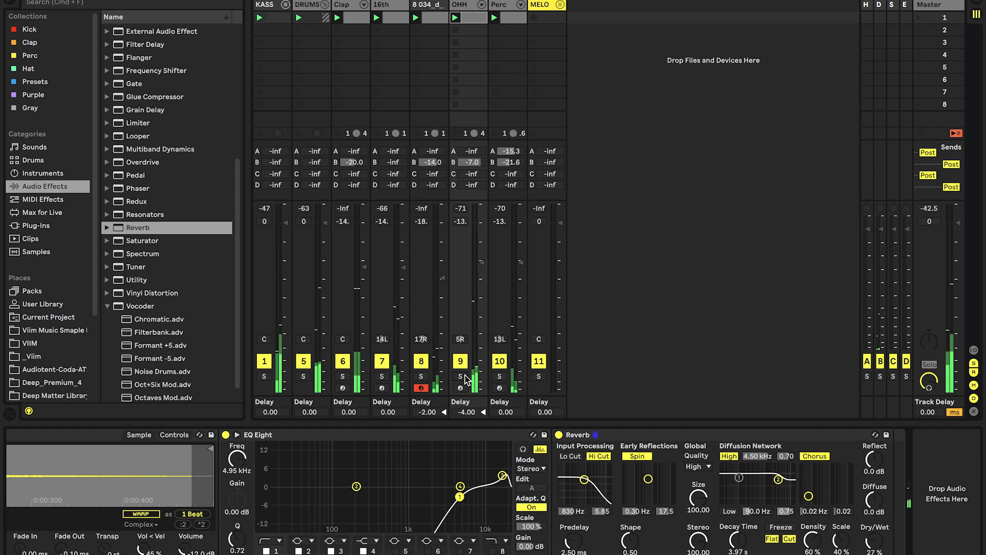
{"action": "left_click_drag", "start_coordinate": [873, 541], "coordinate": [873, 544]}
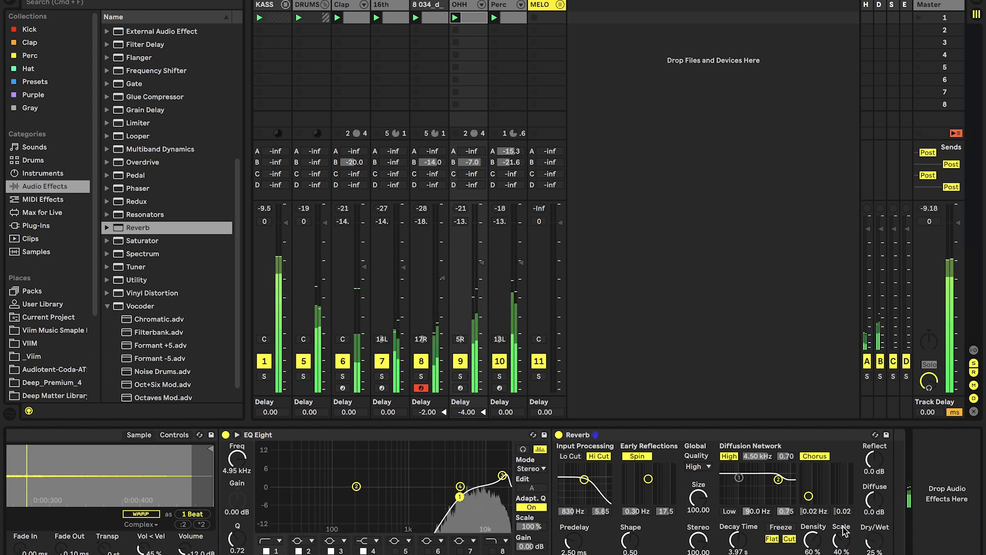
Solo the 16th track, insert FETISH after its EQ Eight, and set the input to about -39.7 dB and output to about 2.3 dB.
{"action": "left_click", "coordinate": [382, 376]}
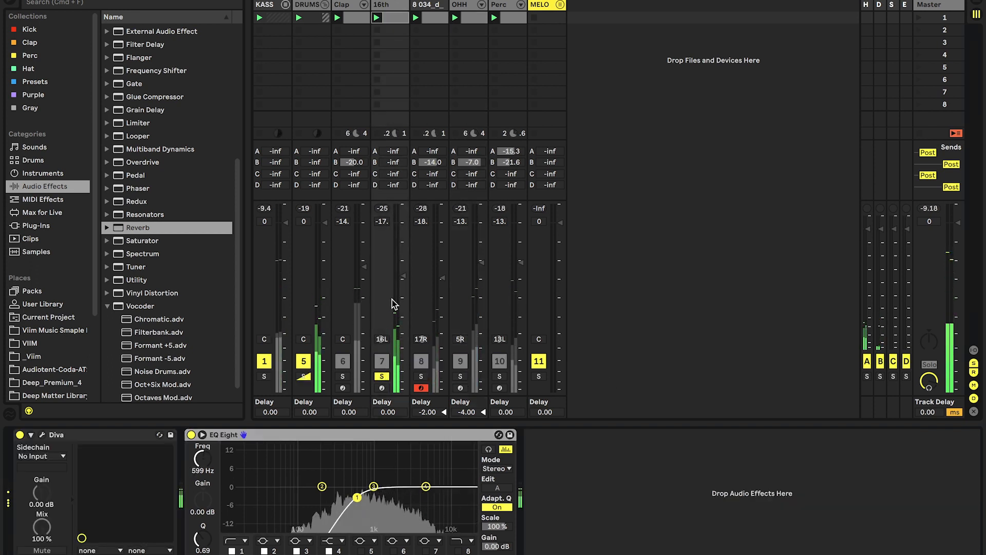
{"action": "left_click", "coordinate": [82, 226]}
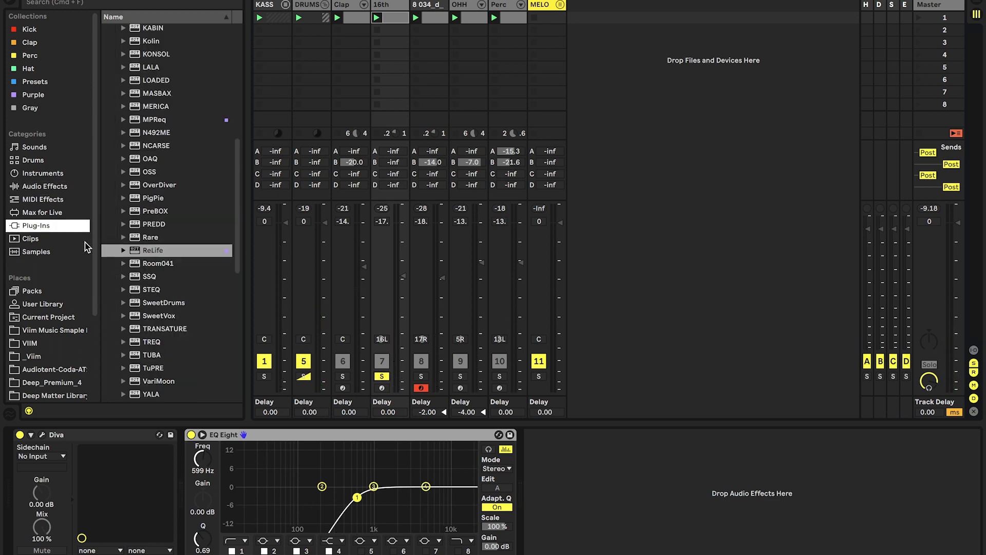
{"action": "scroll", "coordinate": [158, 230], "scroll_direction": "up", "scroll_amount": 5}
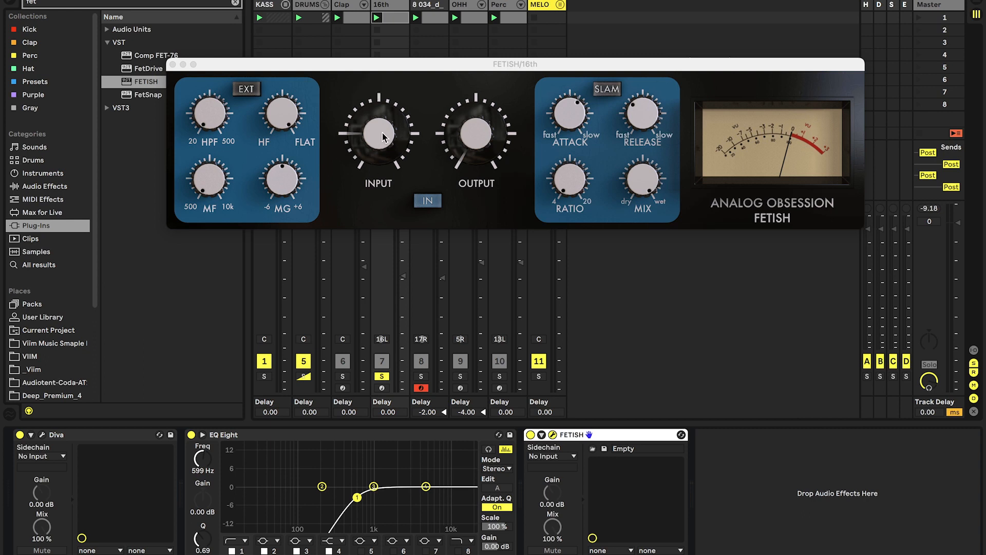
{"action": "mouse_move", "coordinate": [383, 136]}
{"action": "left_mouse_down"}
{"action": "mouse_move", "coordinate": [381, 32]}
{"action": "mouse_move", "coordinate": [383, 125]}
{"action": "left_mouse_up"}
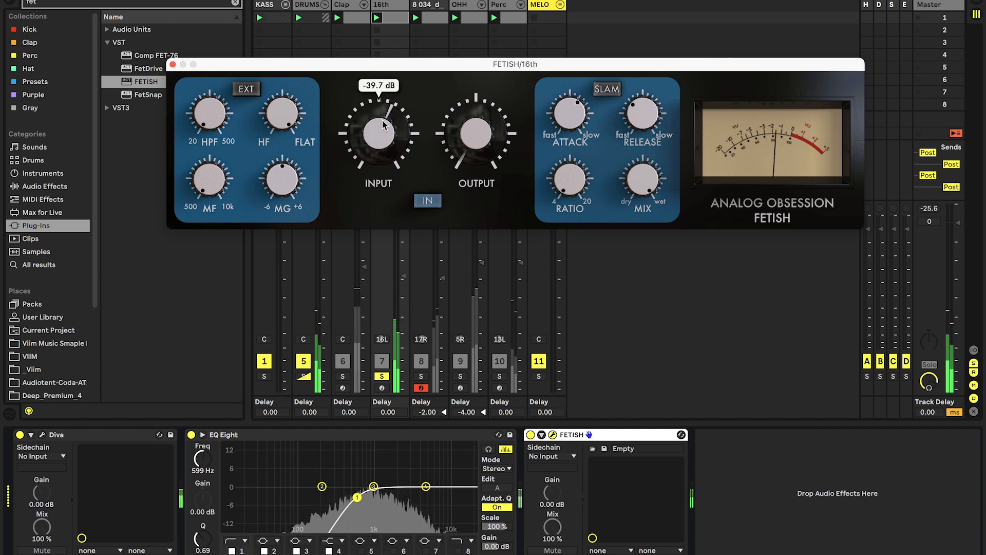
{"action": "left_click_drag", "start_coordinate": [452, 126], "coordinate": [452, 125]}
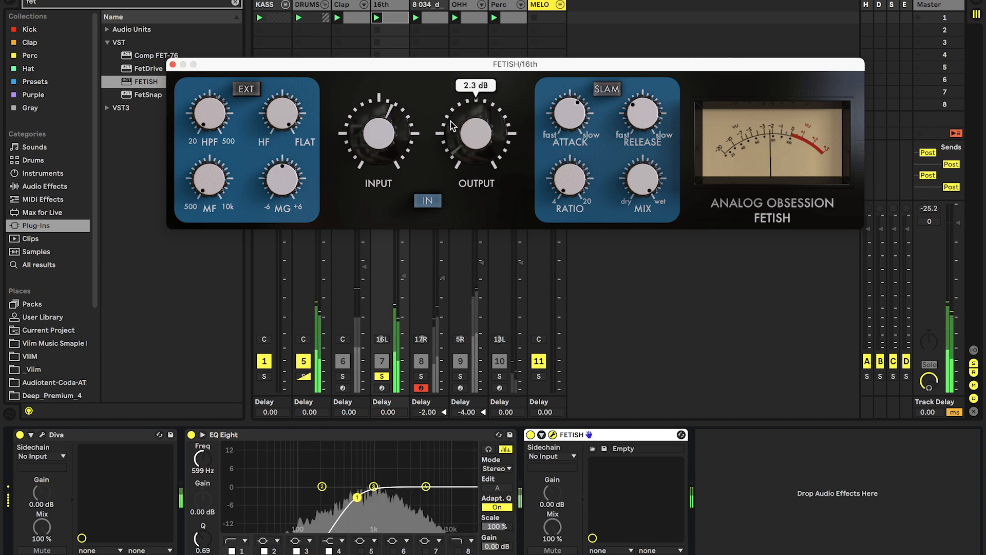
Collapse the DRUMS group, expand the MELO group and load the VST3 version of Diva on the 12 MIDI track.
{"action": "left_click", "coordinate": [325, 6]}
{"action": "left_click", "coordinate": [325, 5]}
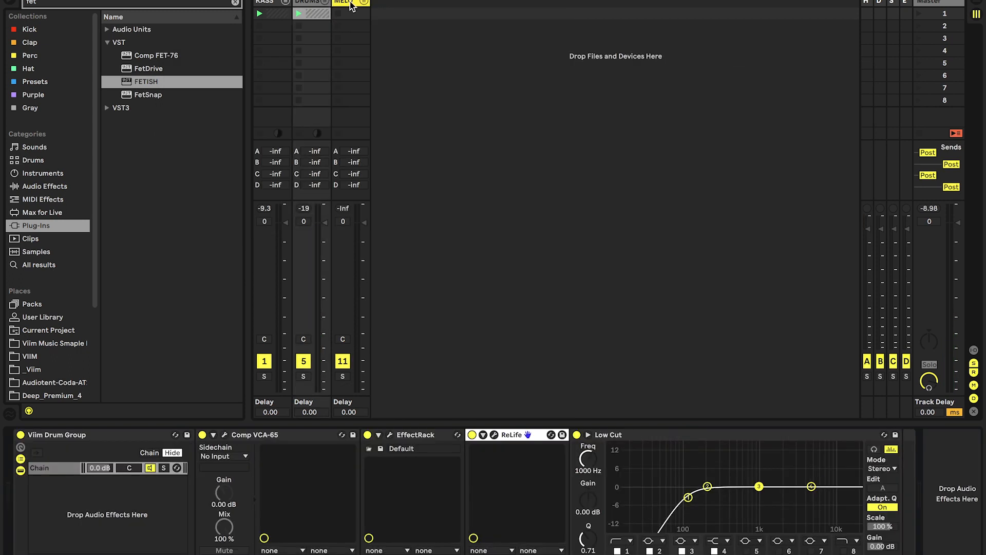
{"action": "left_click", "coordinate": [395, 4]}
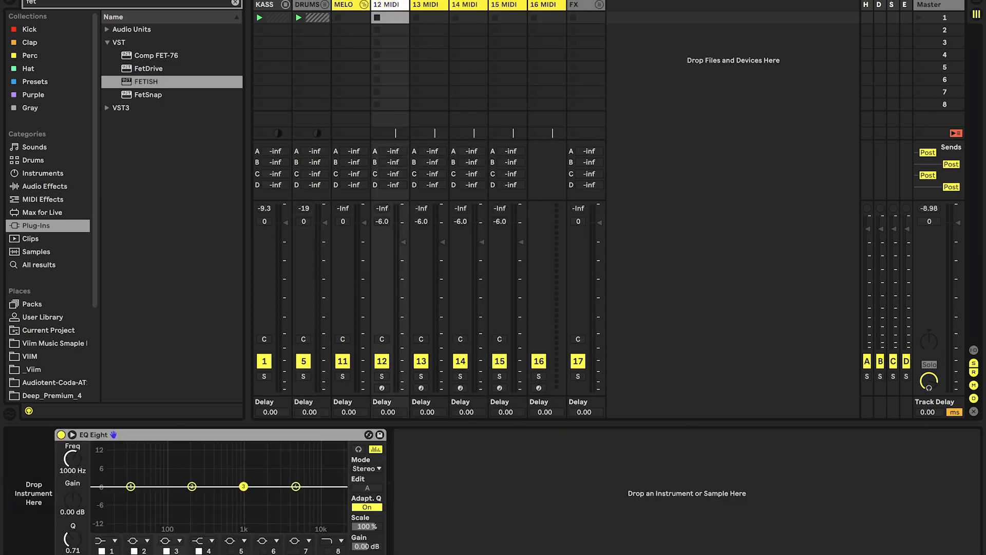
{"action": "left_click", "coordinate": [235, 3]}
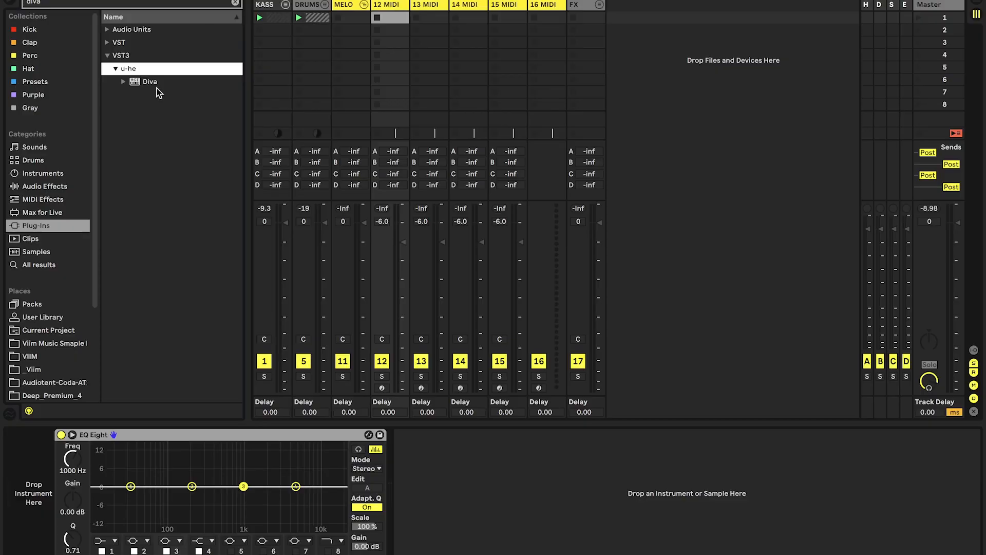
{"action": "double_click", "coordinate": [158, 86]}
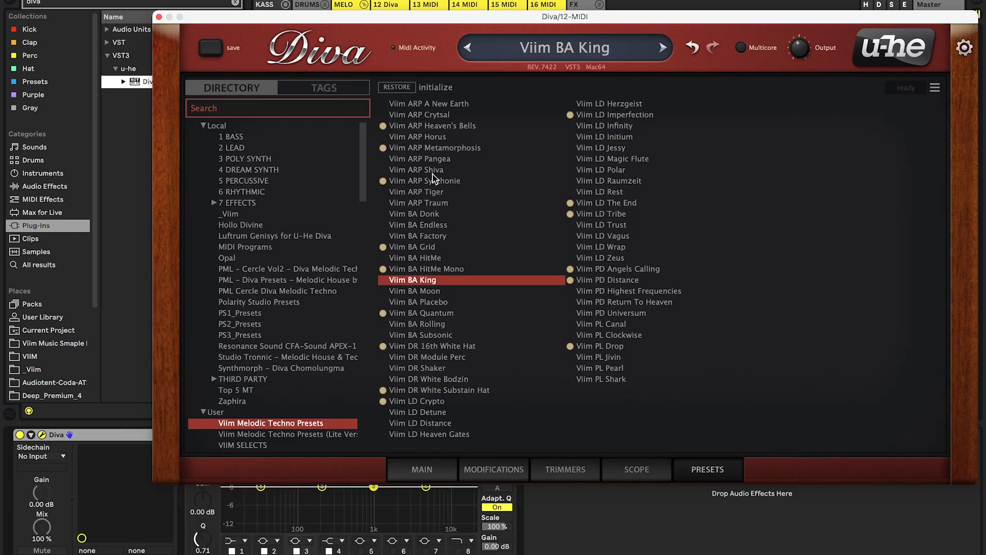
Arm the 12 Diva track and create a one-bar MIDI clip with two short F2 notes in its third beat.
{"action": "left_click_drag", "start_coordinate": [271, 18], "coordinate": [625, 5]}
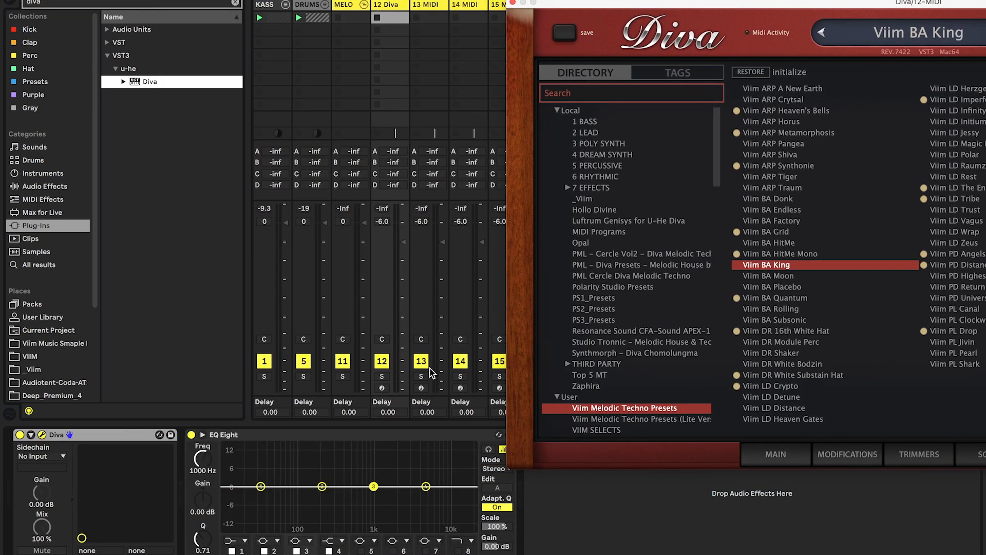
{"action": "left_click", "coordinate": [383, 388]}
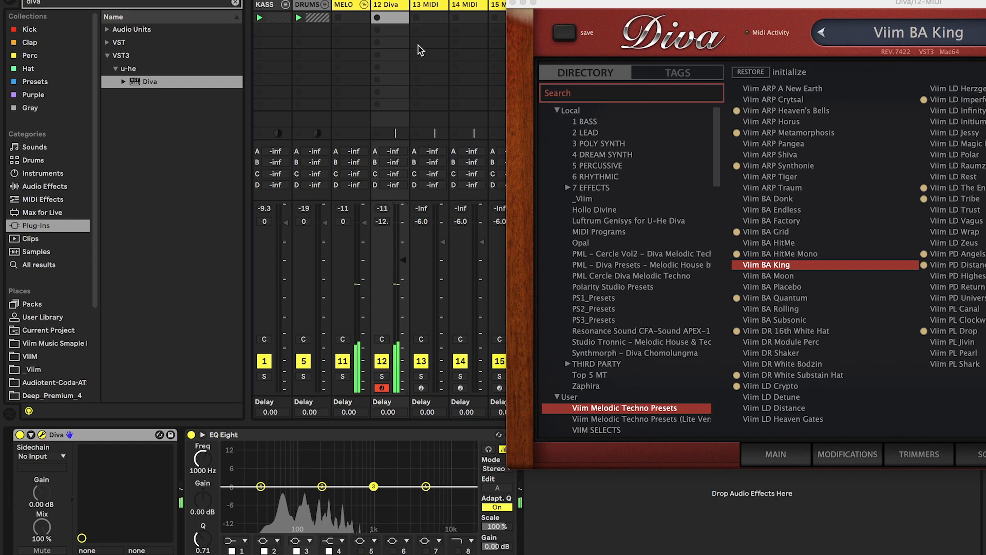
{"action": "double_click", "coordinate": [392, 21]}
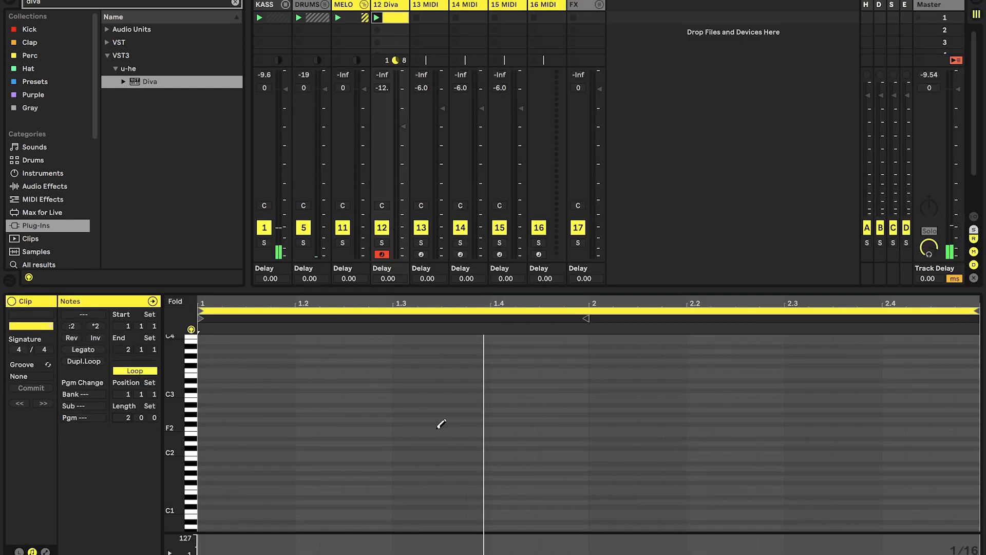
{"action": "left_click", "coordinate": [436, 429]}
{"action": "left_click", "coordinate": [485, 427]}
{"action": "key", "text": "space"}
{"action": "left_click_drag", "start_coordinate": [127, 417], "coordinate": [128, 421]}
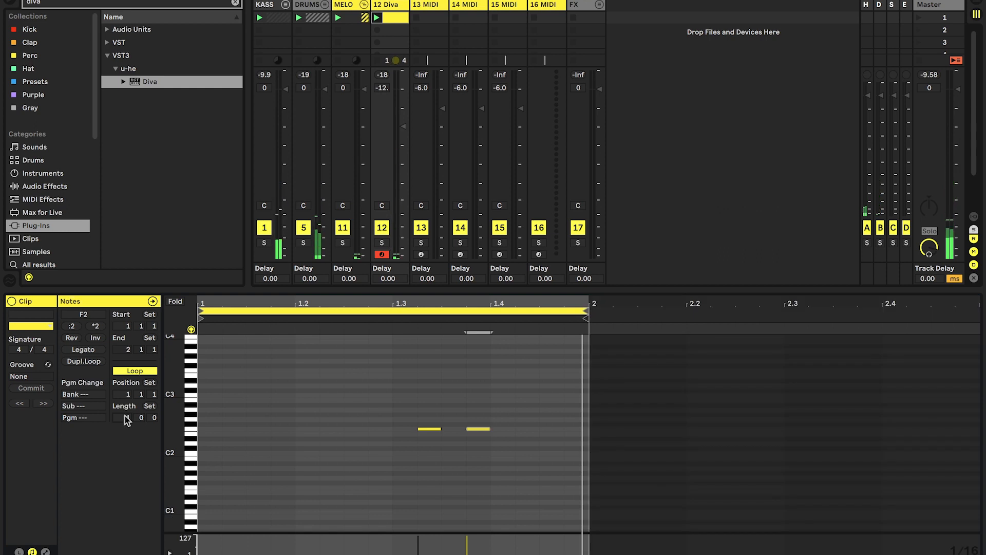
Load the Viim BA Grid preset in Diva on 12 Diva and raise its filter cutoff to about 100.50.
{"action": "left_click", "coordinate": [402, 8]}
{"action": "left_click", "coordinate": [42, 435]}
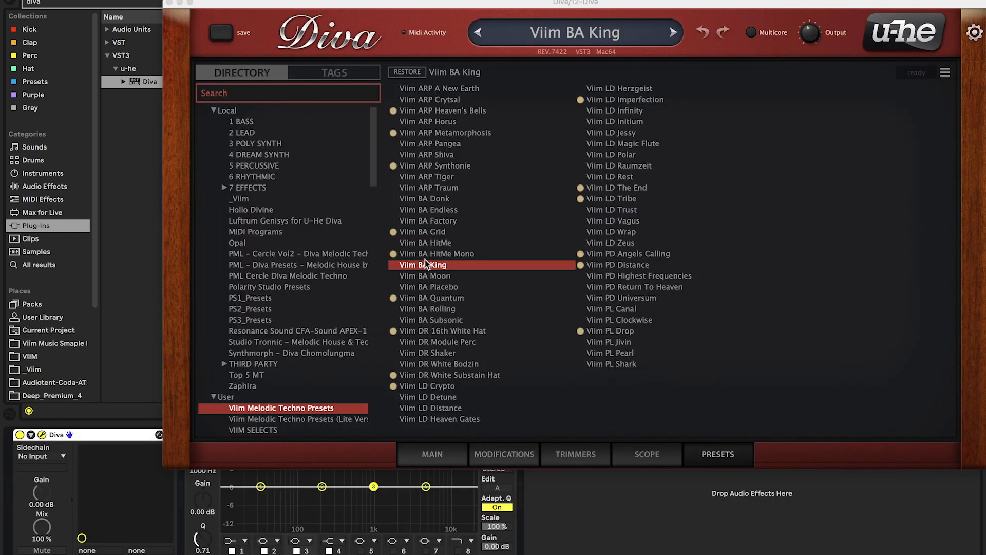
{"action": "left_click", "coordinate": [435, 231]}
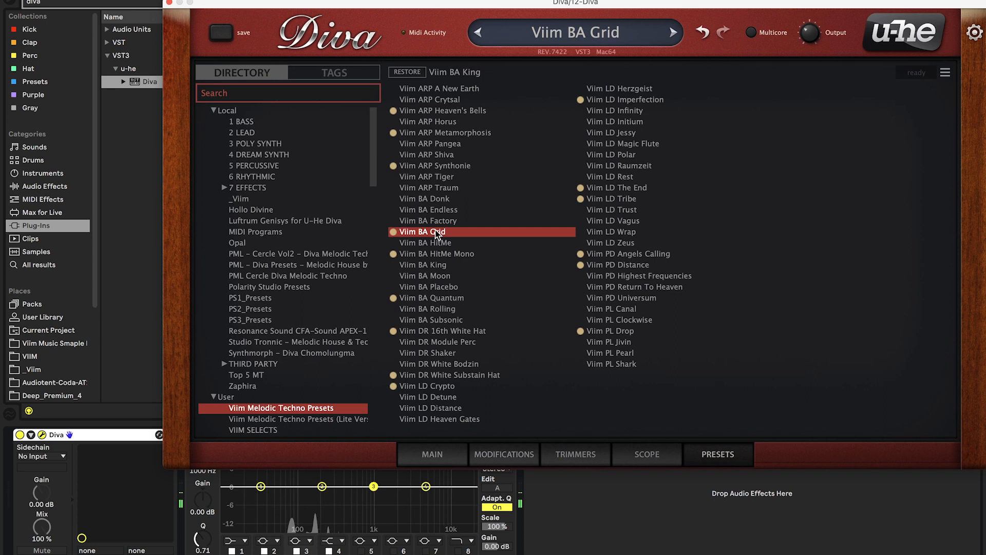
{"action": "left_click", "coordinate": [441, 450]}
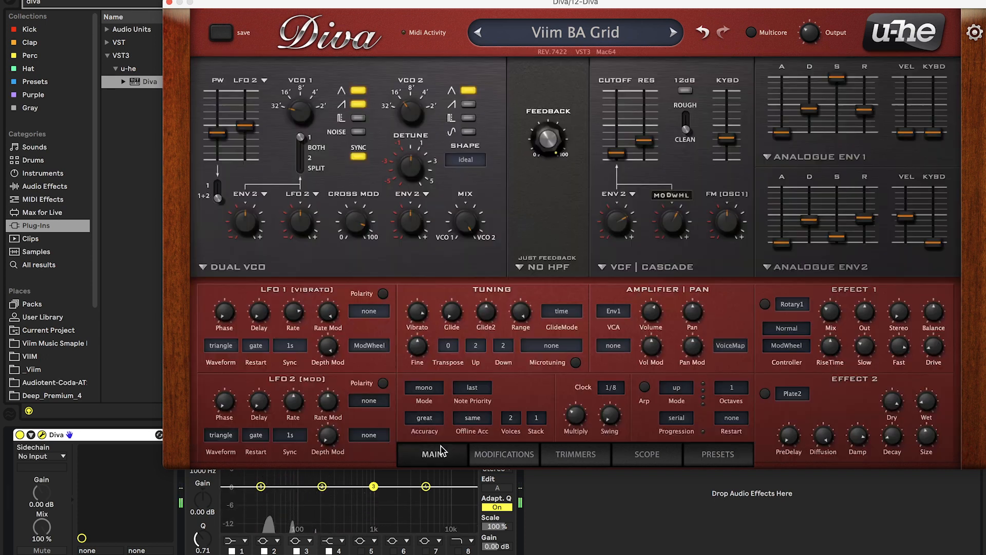
{"action": "left_click_drag", "start_coordinate": [627, 112], "coordinate": [618, 82]}
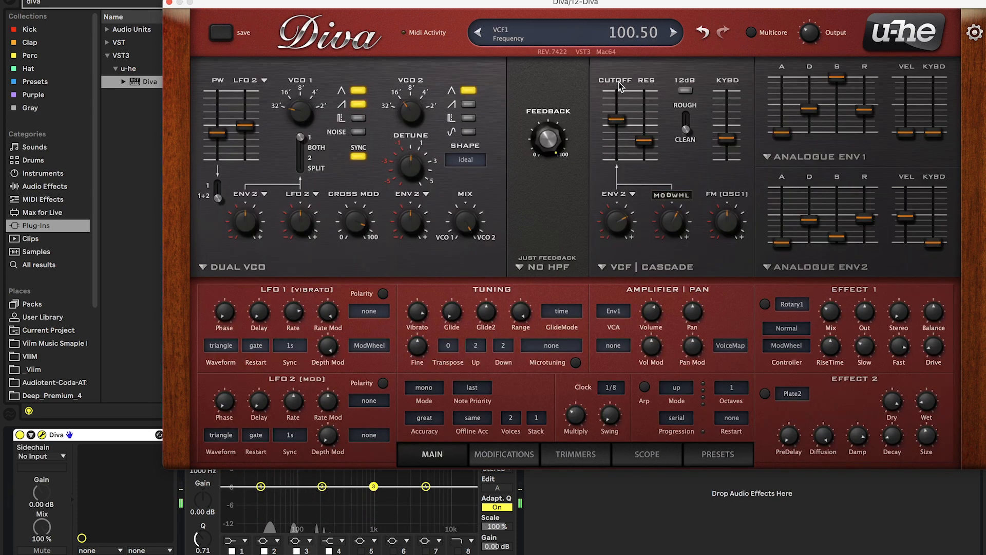
Audition the Endless, Donk and Factory bass presets in Diva and load Viim BA King.
{"action": "left_click", "coordinate": [727, 451]}
{"action": "left_click_drag", "start_coordinate": [447, 230], "coordinate": [452, 221]}
{"action": "left_click", "coordinate": [452, 221]}
{"action": "key", "text": "Up"}
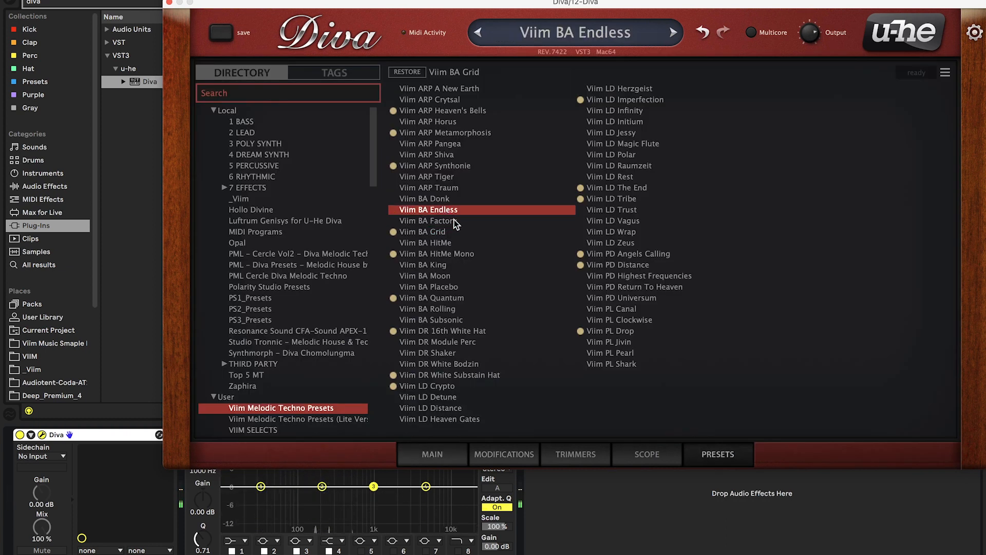
{"action": "left_click", "coordinate": [440, 200]}
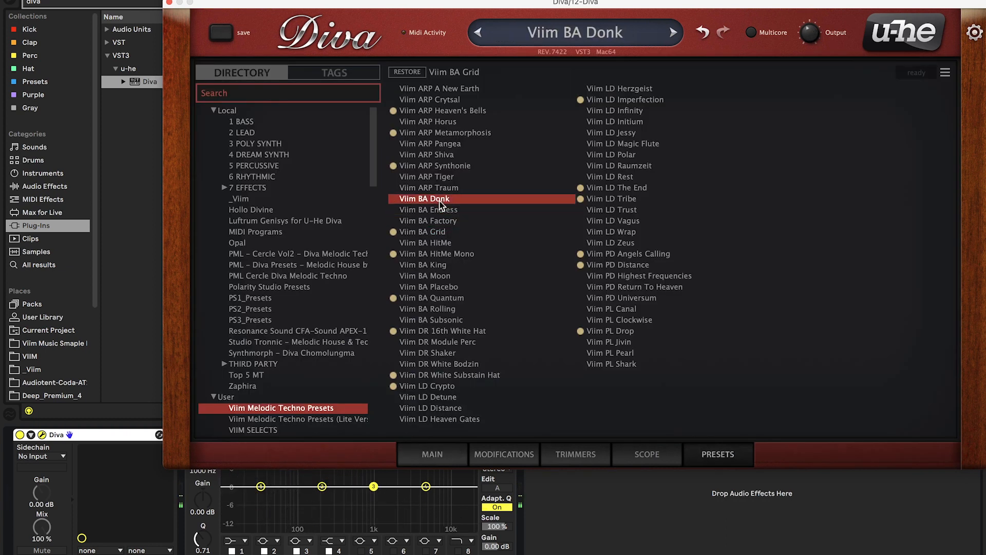
{"action": "left_click", "coordinate": [445, 224]}
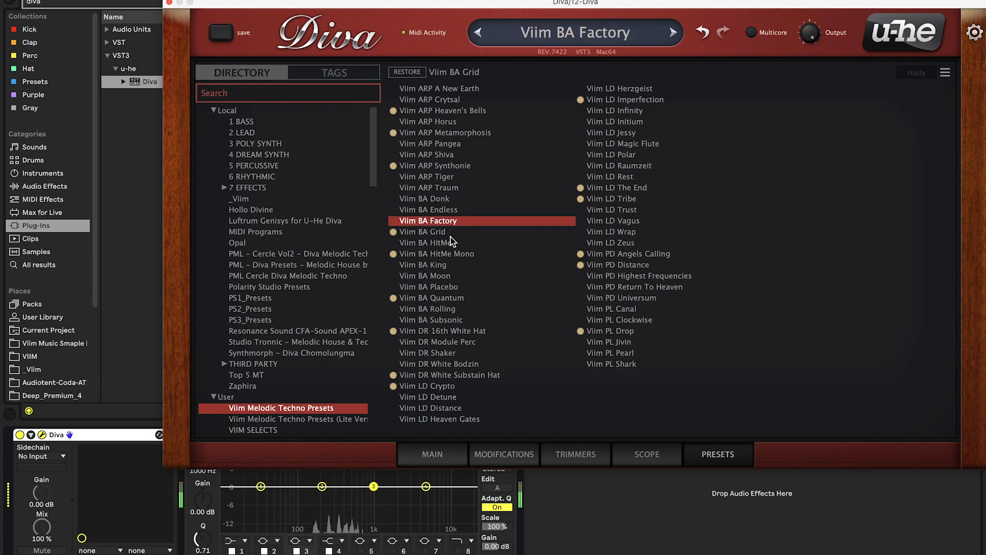
{"action": "left_click", "coordinate": [444, 265]}
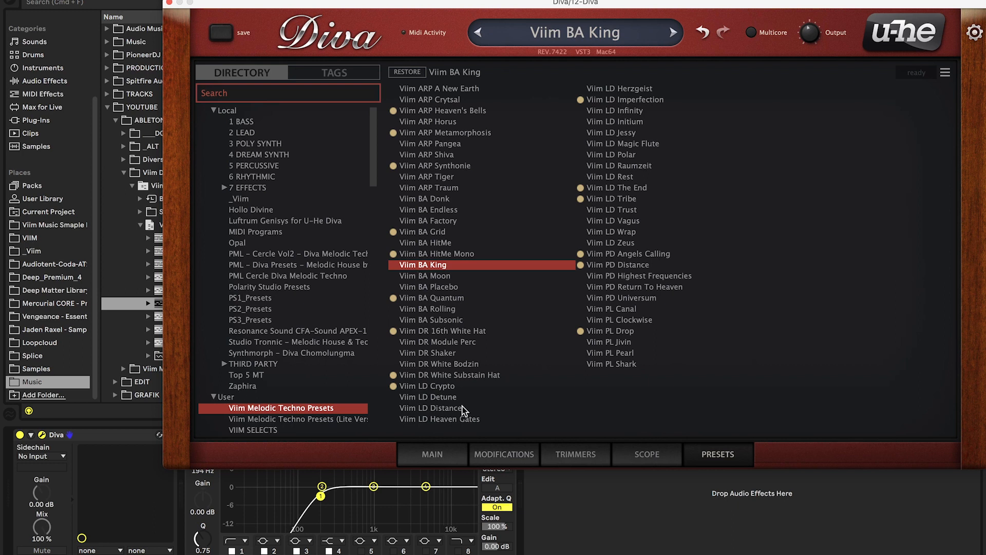
Set the Viim BA King patch's pan modulation depth to 0.00 in Diva and close the plug-in window.
{"action": "left_click", "coordinate": [445, 450]}
{"action": "left_click", "coordinate": [169, 3]}
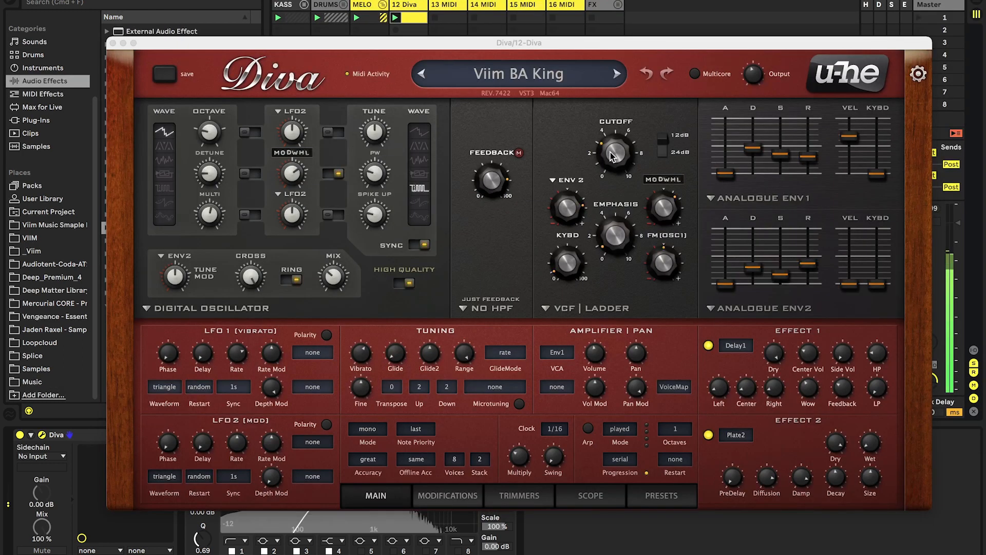
{"action": "left_click", "coordinate": [640, 387]}
{"action": "left_click_drag", "start_coordinate": [640, 386], "coordinate": [639, 394]}
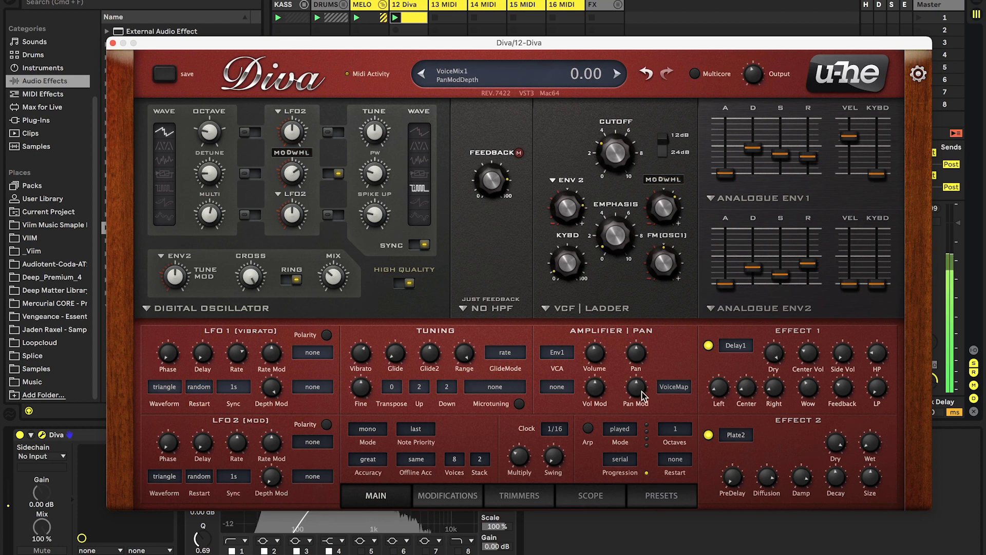
{"action": "left_click", "coordinate": [113, 42]}
Add a Compressor after EQ Eight on 12 Diva, sidechained from Kick Post FX with the threshold at -30 dB.
{"action": "left_click", "coordinate": [131, 133]}
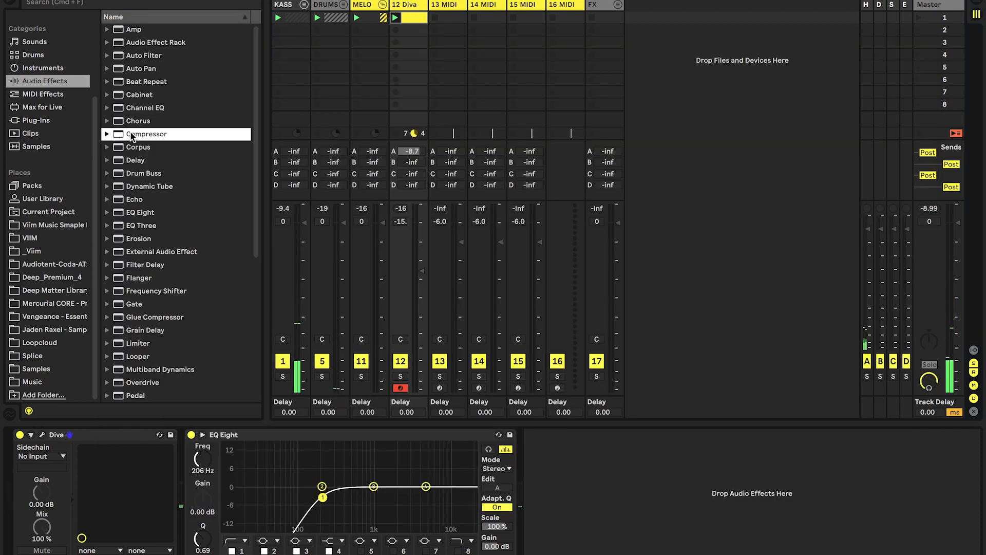
{"action": "double_click", "coordinate": [130, 134]}
{"action": "left_click", "coordinate": [541, 435]}
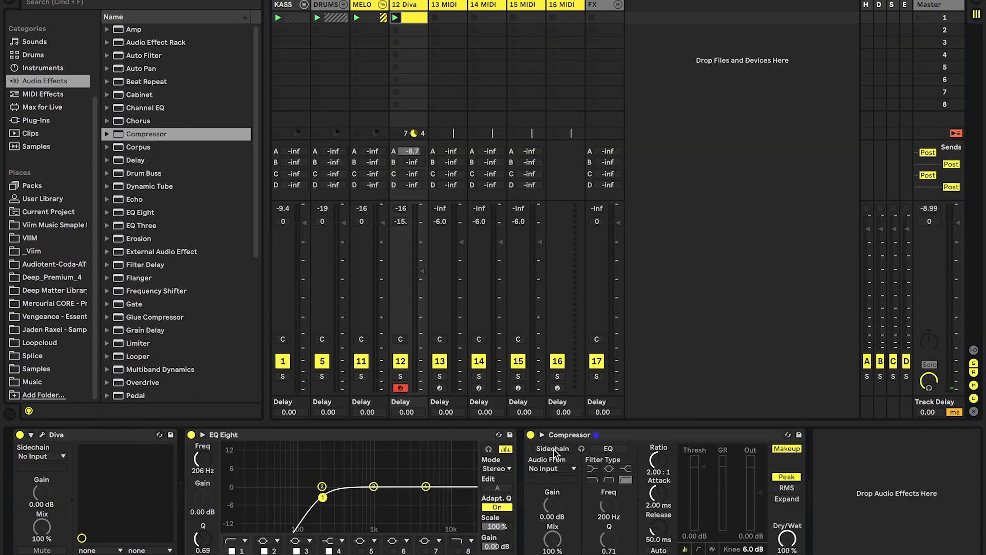
{"action": "left_click", "coordinate": [552, 469]}
{"action": "left_click", "coordinate": [580, 228]}
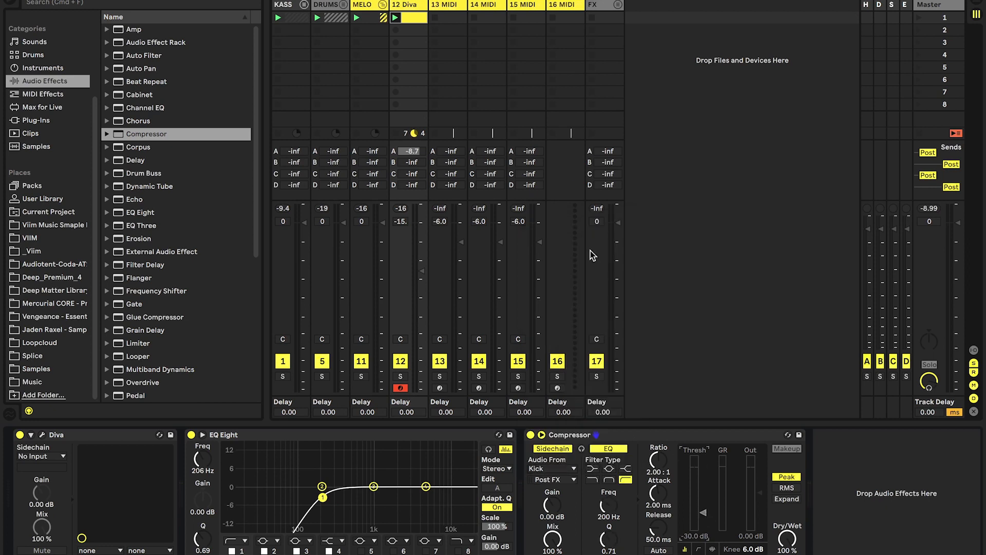
Open the 12 Diva clip and shorten its first E2 note slightly.
{"action": "double_click", "coordinate": [419, 20]}
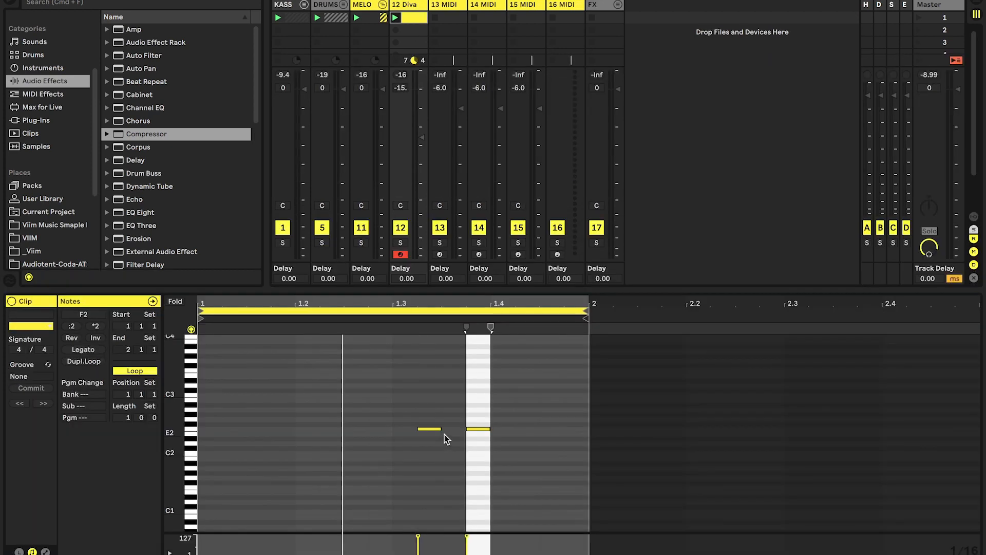
{"action": "left_click_drag", "start_coordinate": [439, 428], "coordinate": [431, 429]}
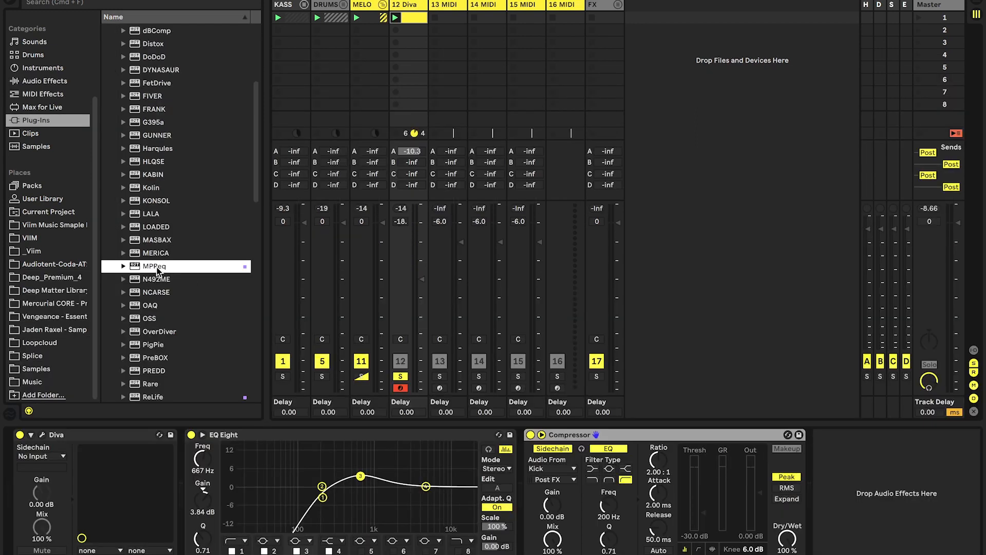
Insert MPReq directly after Diva on 12 Diva, set its gain to 50 dB, raise the CPS 100 and KCS 12 boosts, and compare it bypassed.
{"action": "left_click_drag", "start_coordinate": [155, 266], "coordinate": [208, 481]}
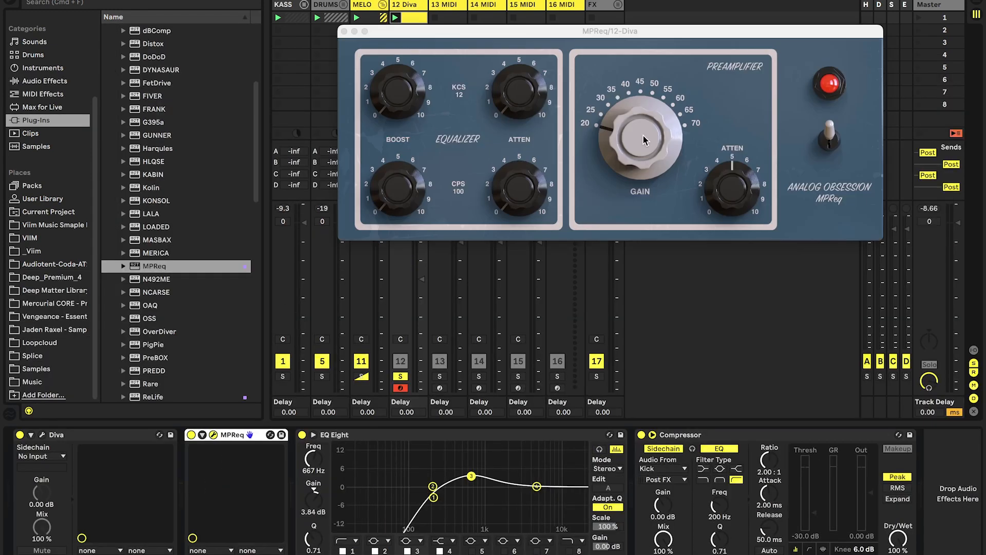
{"action": "left_click_drag", "start_coordinate": [630, 154], "coordinate": [633, 174]}
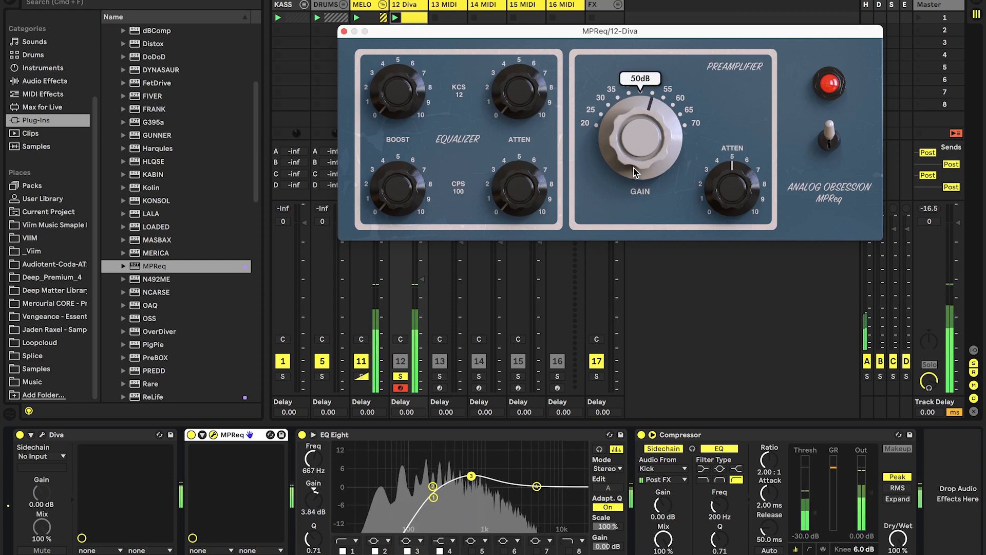
{"action": "left_click_drag", "start_coordinate": [398, 186], "coordinate": [400, 130]}
{"action": "left_click_drag", "start_coordinate": [400, 94], "coordinate": [399, 13]}
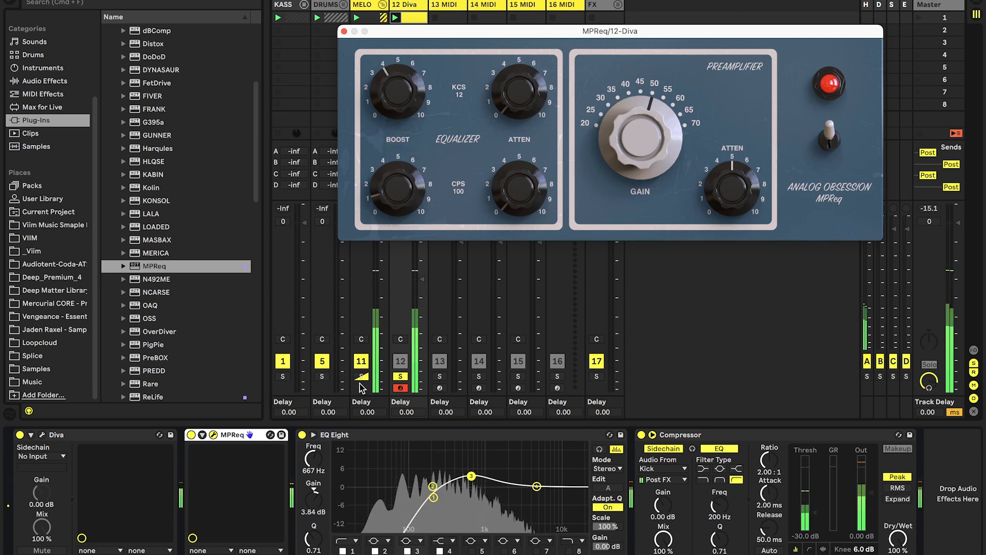
{"action": "left_click", "coordinate": [192, 435]}
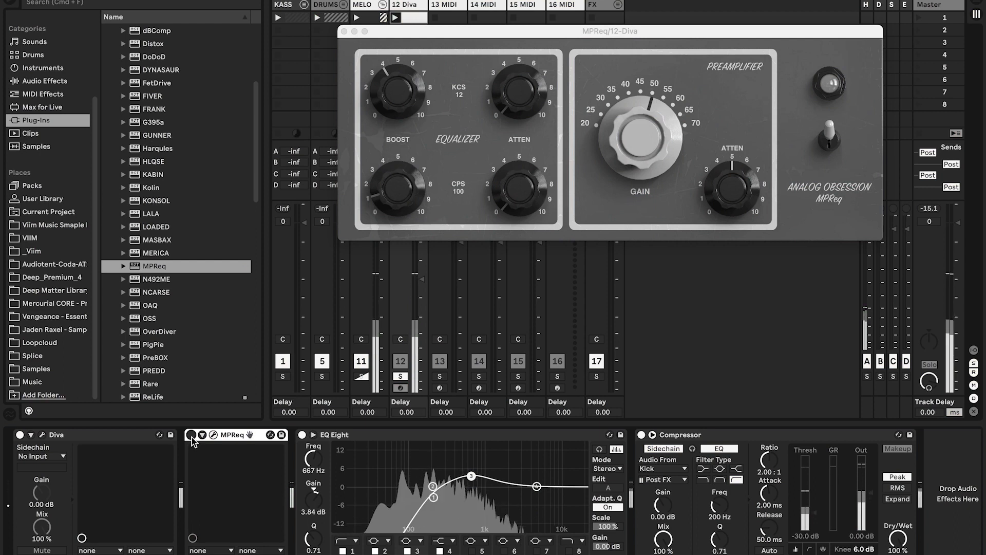
{"action": "left_click", "coordinate": [191, 436]}
Find FETISH by searching for "fet", load it after MPReq on 12 Diva, and adjust its input and output levels during playback.
{"action": "left_click", "coordinate": [107, 3]}
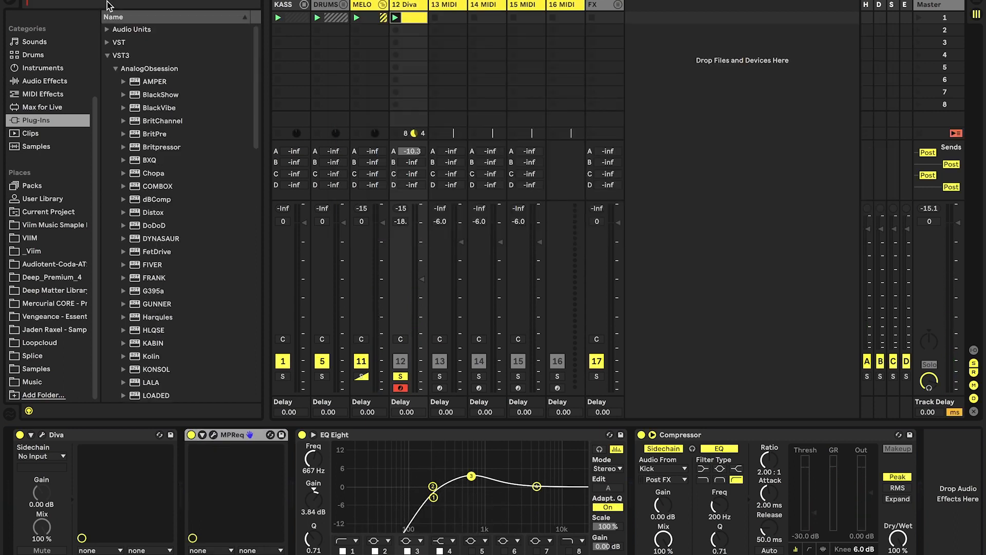
{"action": "type", "text": "fet"}
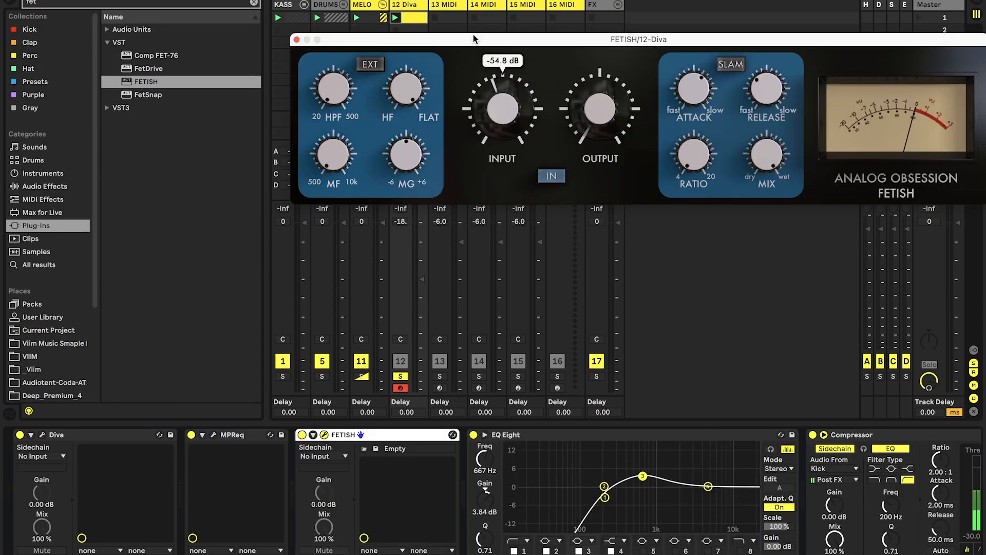
{"action": "key", "text": "space"}
{"action": "left_click_drag", "start_coordinate": [462, 69], "coordinate": [454, 113]}
{"action": "left_click_drag", "start_coordinate": [591, 84], "coordinate": [589, 71]}
{"action": "left_click_drag", "start_coordinate": [502, 116], "coordinate": [501, 107]}
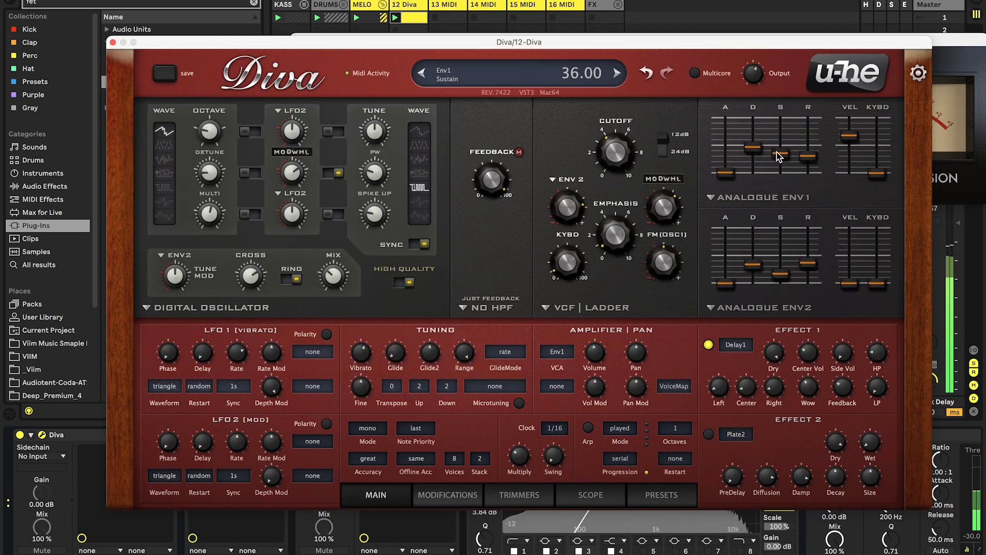
Lower Diva's envelope 1 sustain to its minimum, fine-tune the filter cutoff, switch off the Delay1 effect and close the window.
{"action": "left_click_drag", "start_coordinate": [776, 152], "coordinate": [780, 172]}
{"action": "mouse_move", "coordinate": [621, 167]}
{"action": "left_mouse_down"}
{"action": "mouse_move", "coordinate": [609, 61]}
{"action": "mouse_move", "coordinate": [626, 184]}
{"action": "mouse_move", "coordinate": [627, 176]}
{"action": "left_mouse_up"}
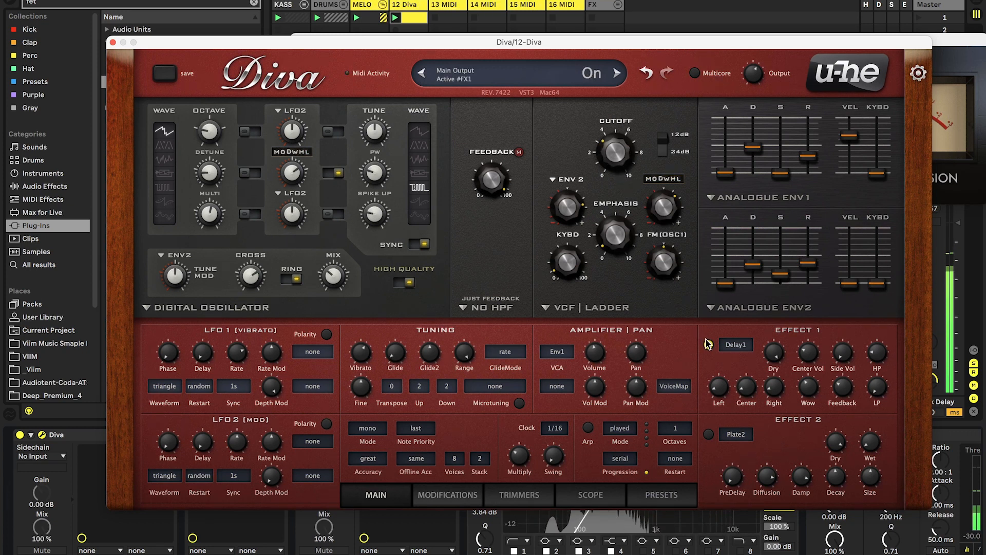
{"action": "left_click", "coordinate": [113, 42]}
Insert Soundtoys EffectRack between MPReq and FETISH, add Decapitator with the drive at about 2, and compare it bypassed.
{"action": "left_click_drag", "start_coordinate": [161, 94], "coordinate": [253, 501]}
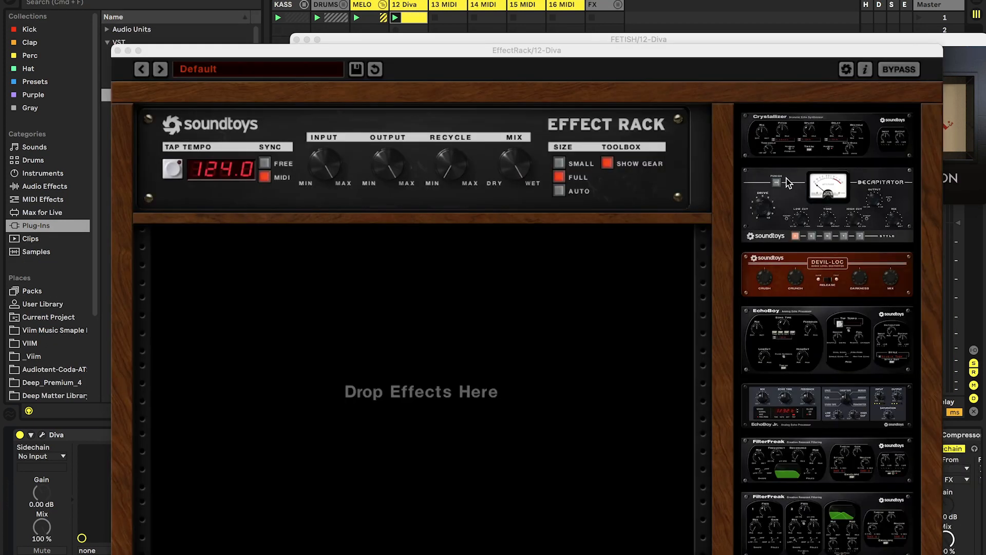
{"action": "left_click_drag", "start_coordinate": [788, 183], "coordinate": [330, 294]}
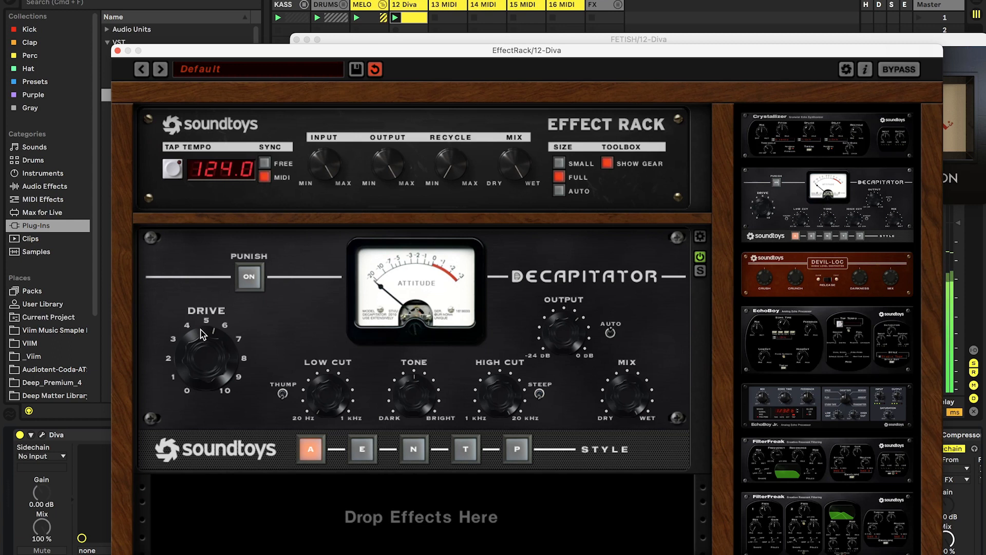
{"action": "left_click", "coordinate": [699, 256]}
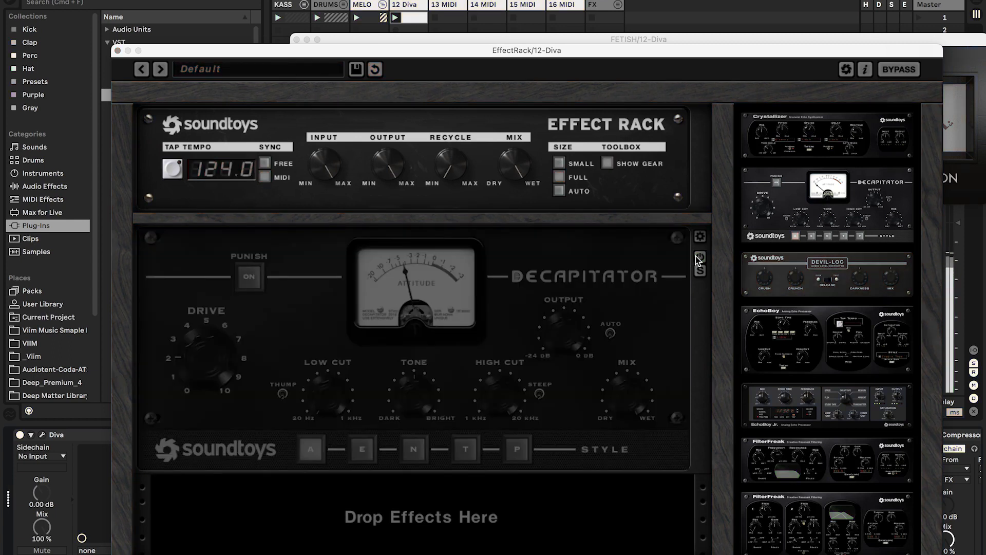
{"action": "left_click", "coordinate": [697, 256]}
Add EchoBoy below Decapitator in the EffectRack and lower its mix towards dry.
{"action": "left_click_drag", "start_coordinate": [799, 337], "coordinate": [619, 502]}
{"action": "scroll", "coordinate": [646, 289], "scroll_direction": "down", "scroll_amount": 5}
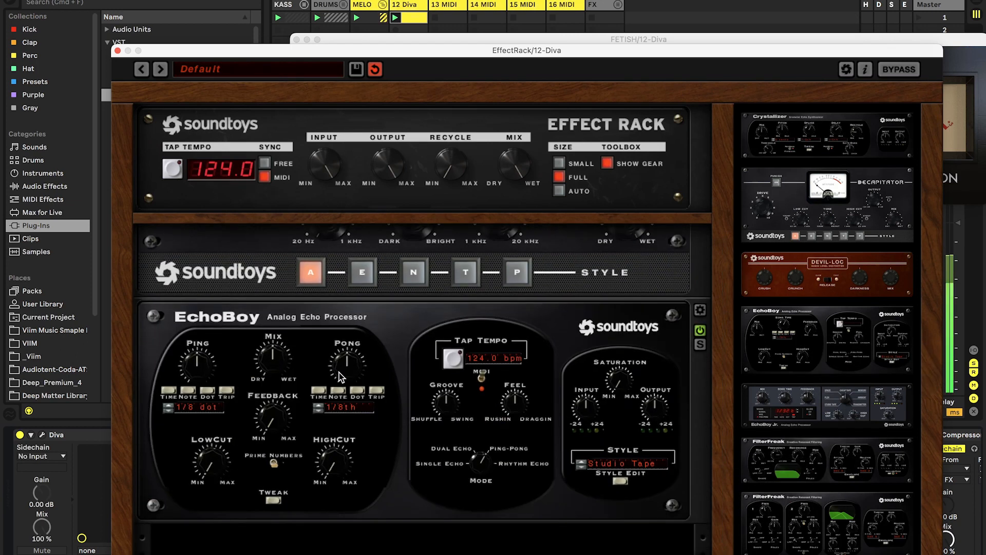
{"action": "left_click_drag", "start_coordinate": [263, 363], "coordinate": [264, 377]}
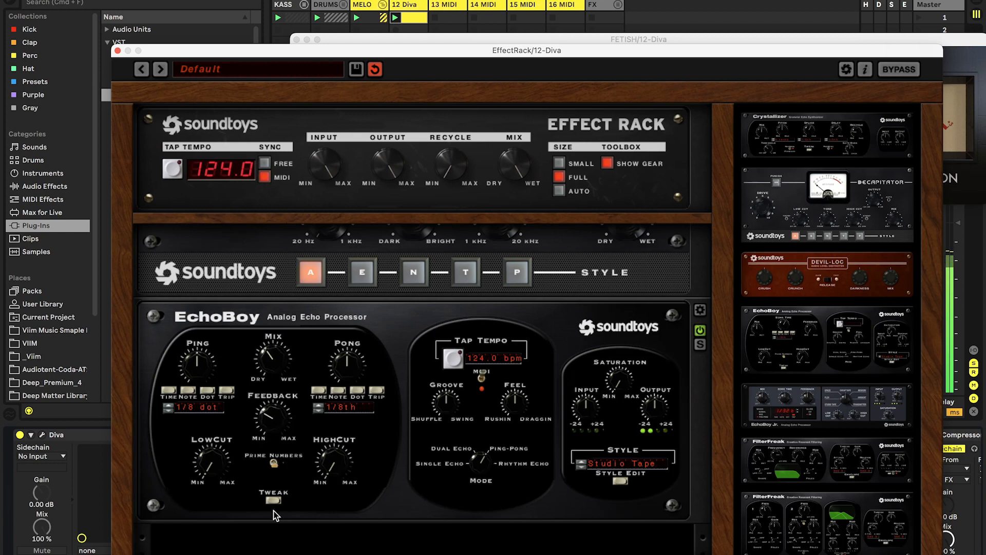
{"action": "scroll", "coordinate": [277, 501], "scroll_direction": "down", "scroll_amount": 2}
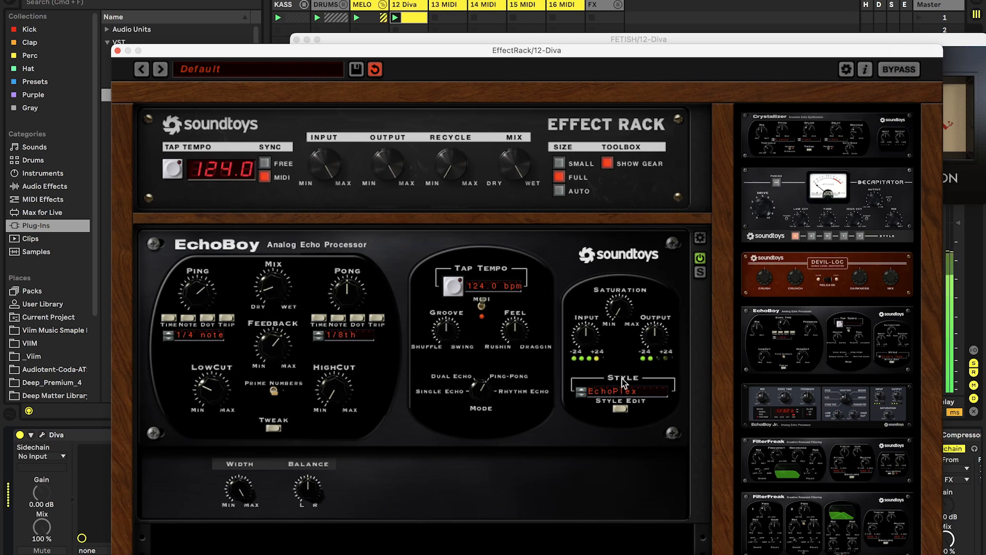
Adjust EchoBoy's saturation and width, keep the EchoPlex style, and close the EffectRack and FETISH windows.
{"action": "left_click_drag", "start_coordinate": [618, 309], "coordinate": [616, 280]}
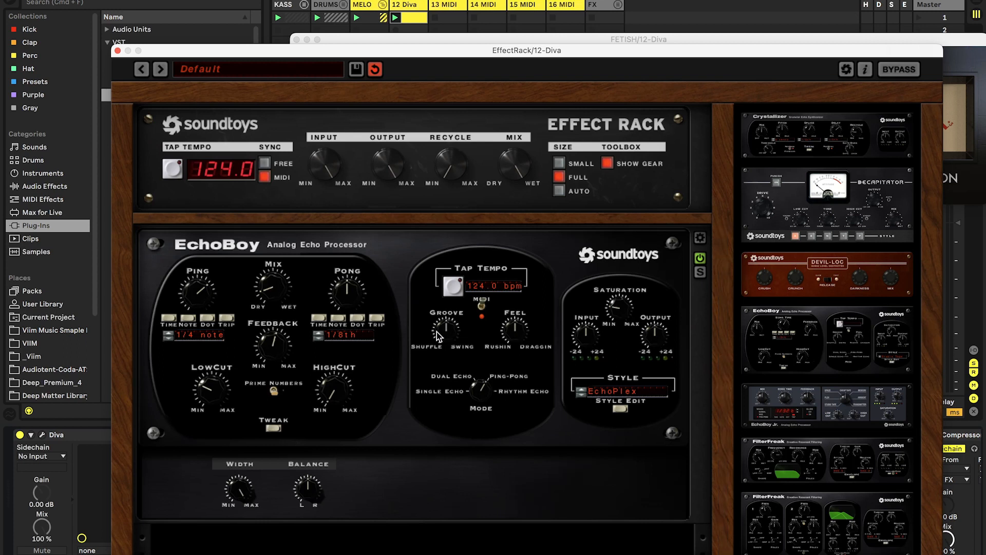
{"action": "left_click", "coordinate": [612, 393]}
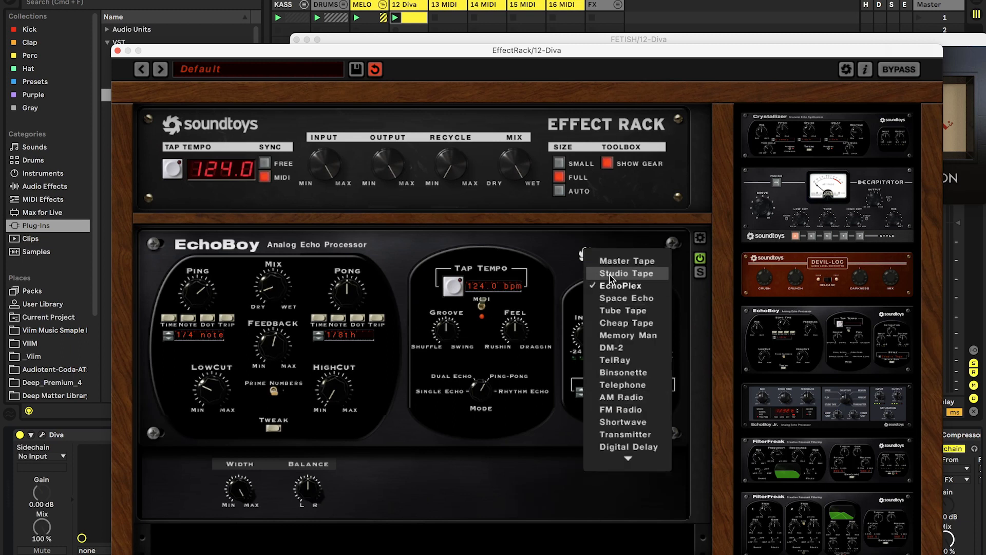
{"action": "left_click", "coordinate": [541, 428]}
{"action": "left_click_drag", "start_coordinate": [239, 488], "coordinate": [239, 524]}
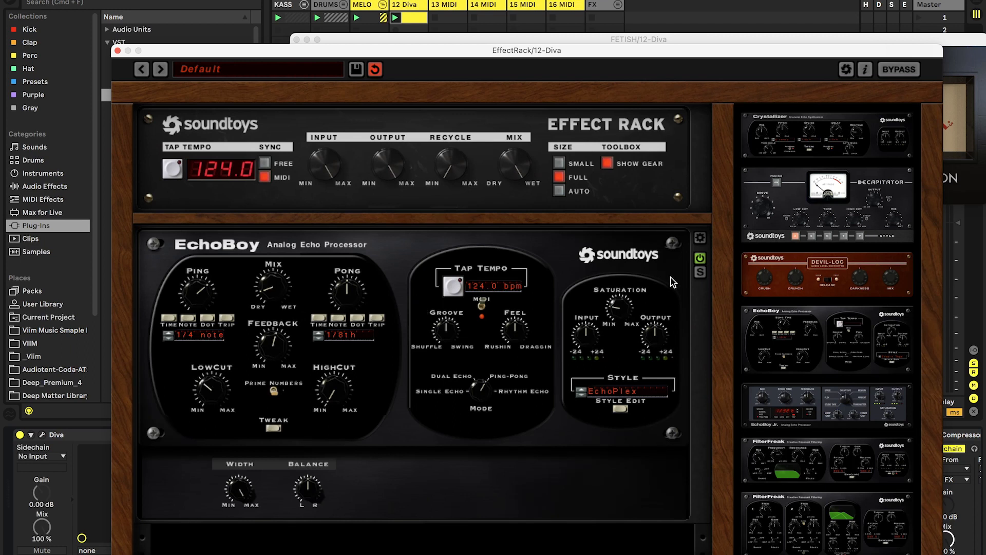
{"action": "left_click", "coordinate": [699, 240]}
{"action": "scroll", "coordinate": [579, 266], "scroll_direction": "up", "scroll_amount": 5}
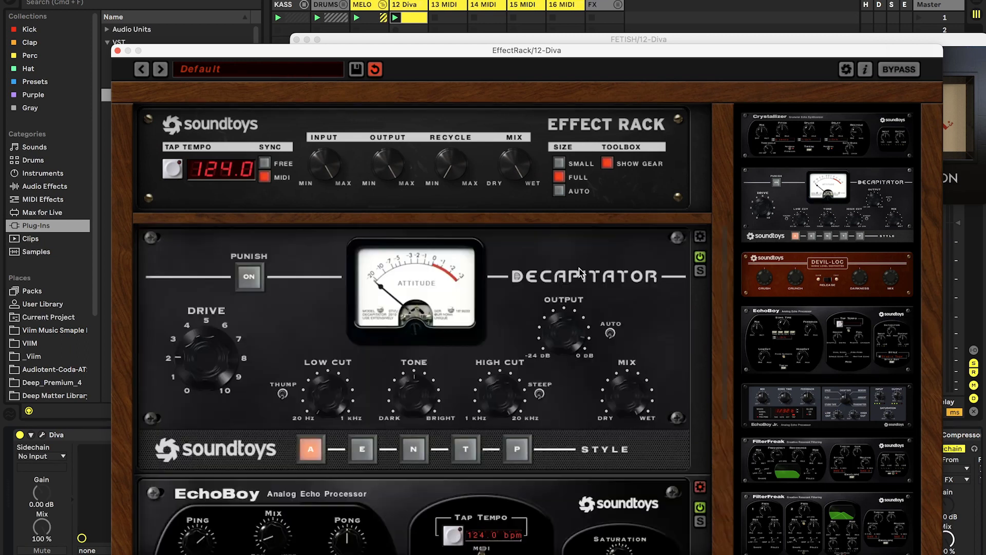
{"action": "left_click", "coordinate": [118, 50]}
{"action": "left_click", "coordinate": [296, 39]}
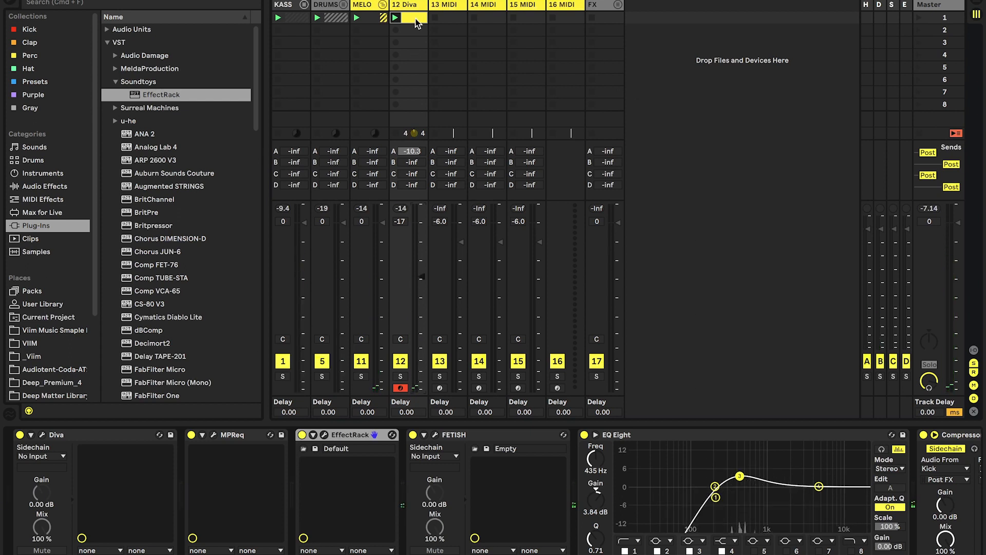
Copy the 12 Diva clip from the Session View onto its Arrangement track, starting at bar 129.
{"action": "key", "text": "Tab"}
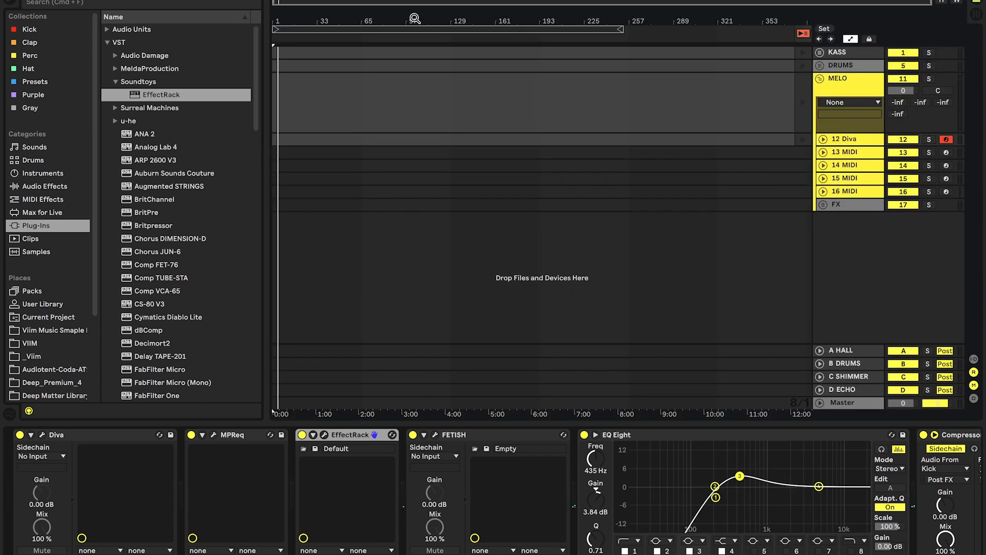
{"action": "key", "text": "Tab"}
{"action": "key", "text": "Tab"}
{"action": "left_click_drag", "start_coordinate": [420, 15], "coordinate": [407, 133]}
Unfold Diva's parameter list on 12 Diva and expose the VCF1 filter frequency as an automatable parameter.
{"action": "left_click", "coordinate": [841, 227]}
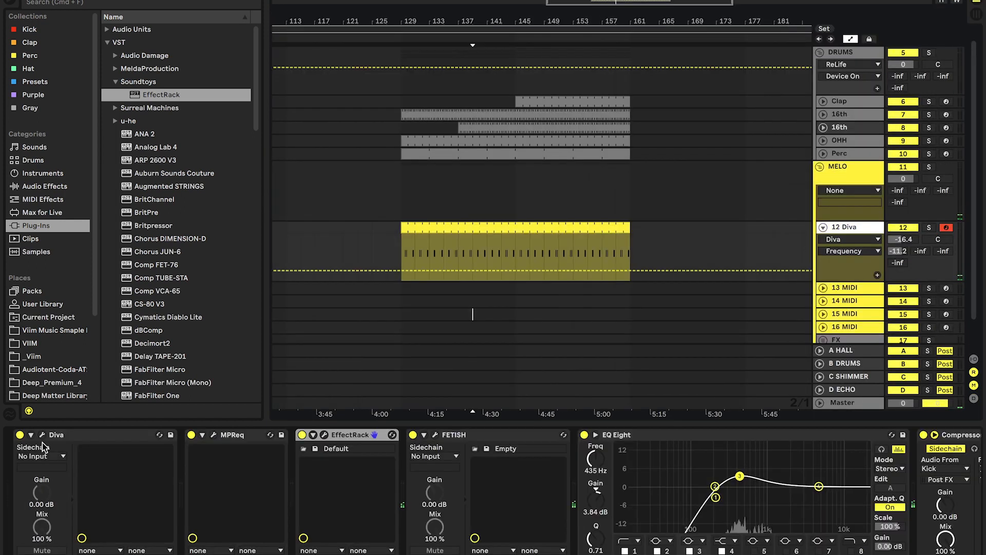
{"action": "left_click", "coordinate": [30, 435]}
{"action": "left_click", "coordinate": [193, 435]}
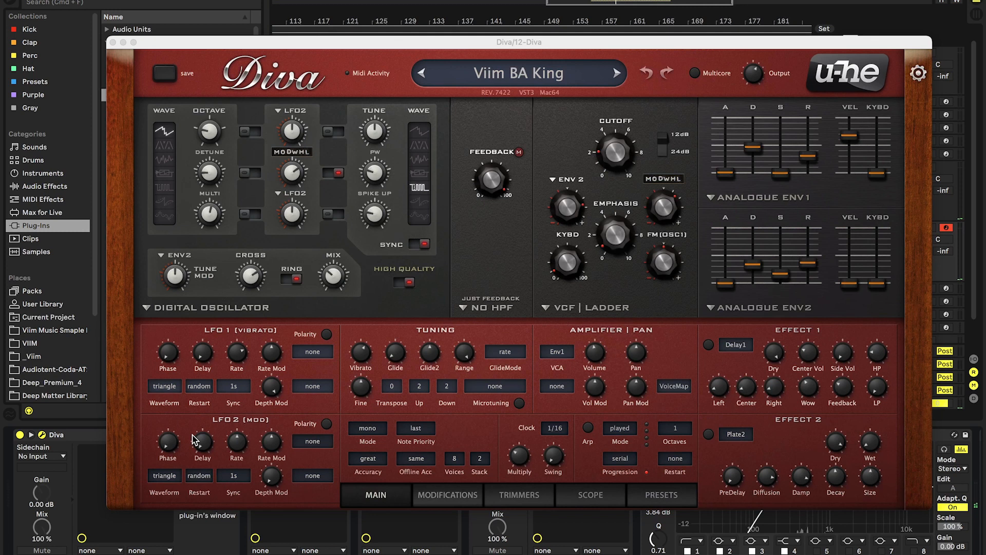
{"action": "left_click", "coordinate": [610, 151]}
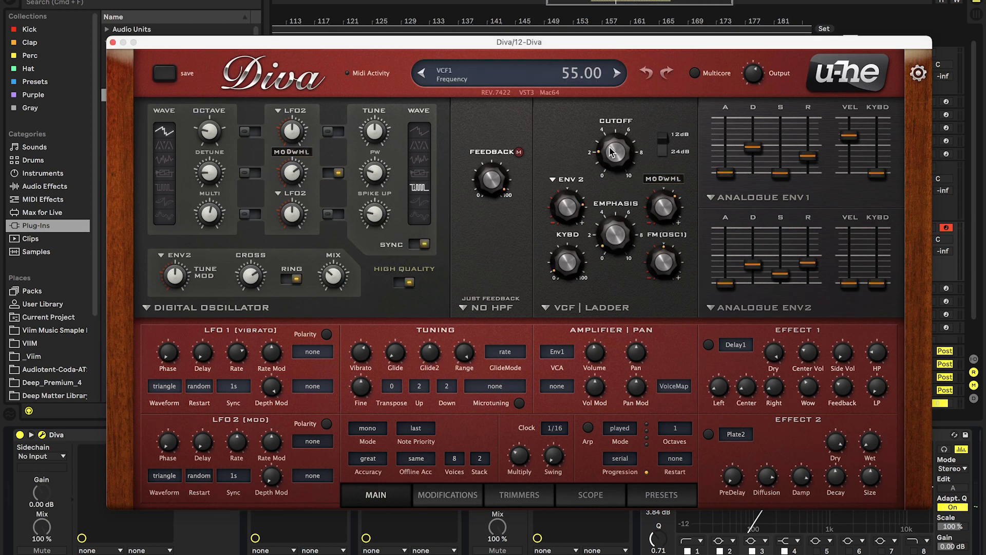
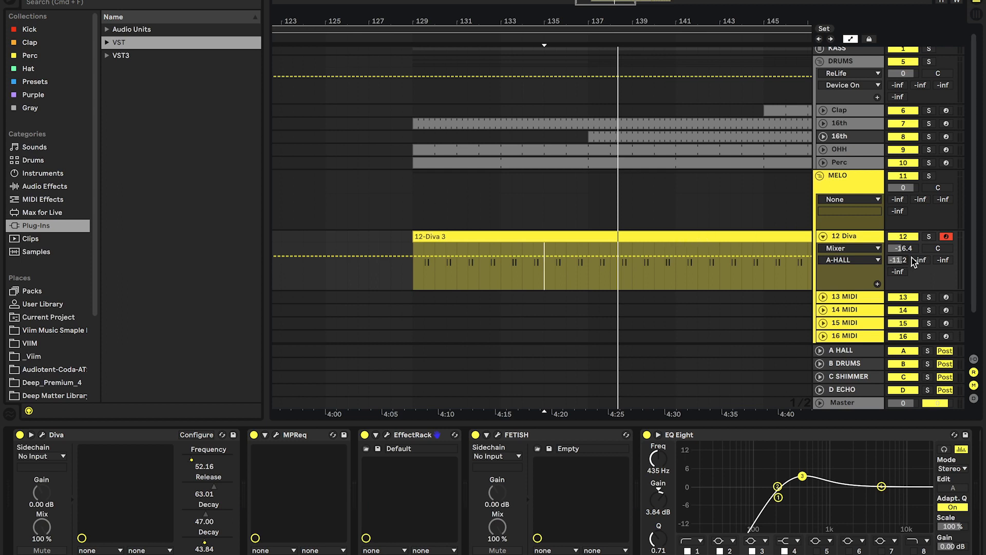
Reset 12 Diva's A-HALL send to -inf and add ValhallaRoom after the Compressor.
{"action": "key", "text": "Delete"}
{"action": "left_click", "coordinate": [854, 239]}
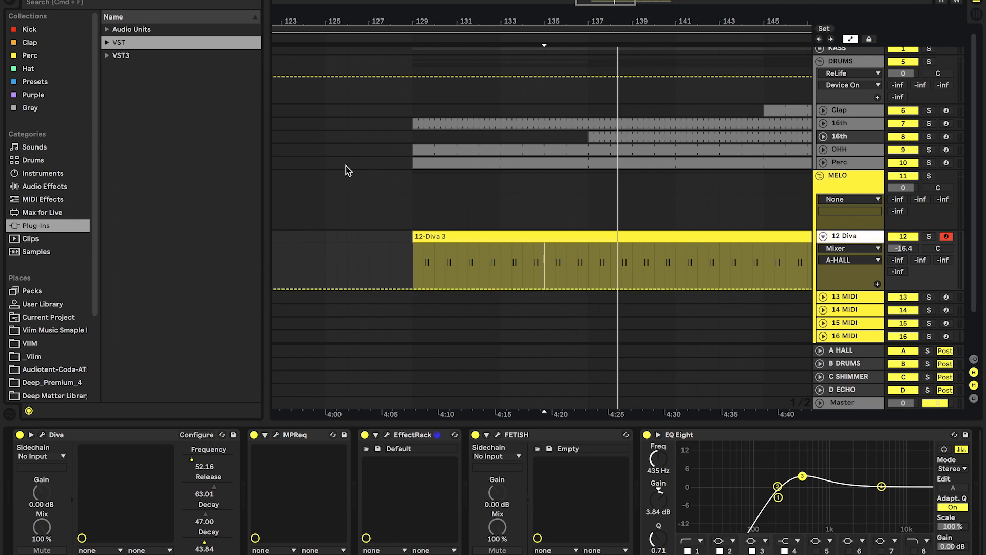
{"action": "left_click", "coordinate": [92, 4]}
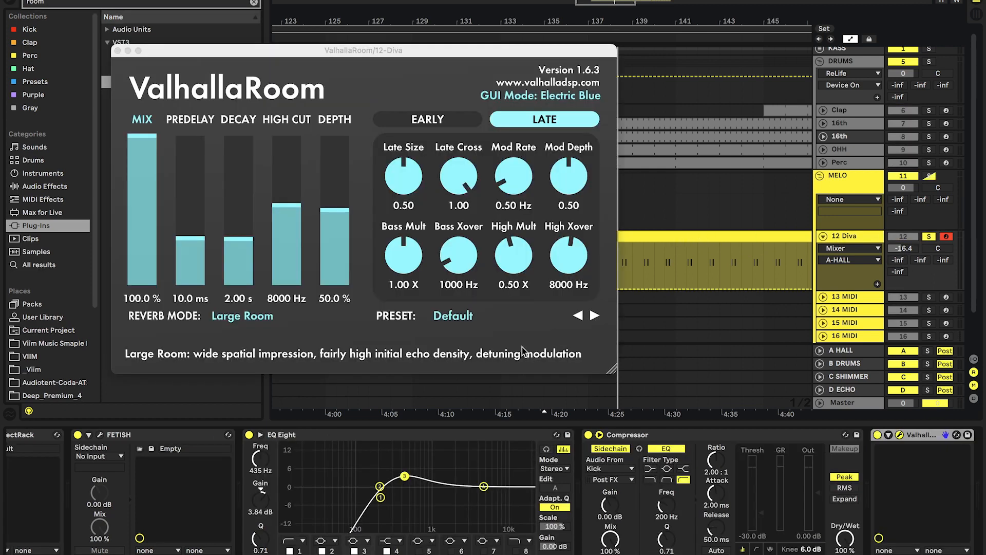
Raise Diva's pan modulation depth, close its window, and lower the ValhallaRoom mix on 12 Diva.
{"action": "scroll", "coordinate": [78, 469], "scroll_direction": "left", "scroll_amount": 3}
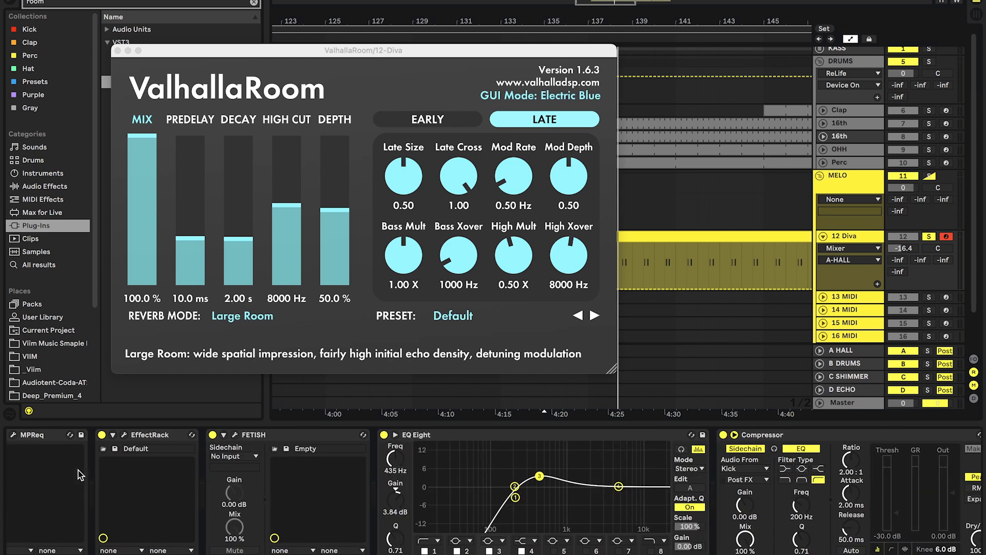
{"action": "scroll", "coordinate": [78, 470], "scroll_direction": "left", "scroll_amount": 3}
{"action": "left_click", "coordinate": [43, 436]}
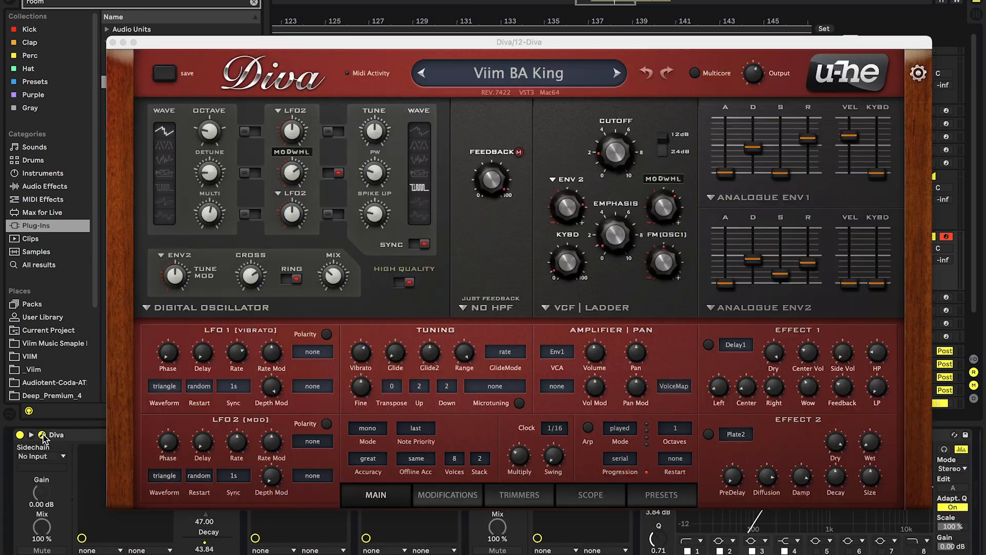
{"action": "mouse_move", "coordinate": [639, 393]}
{"action": "left_mouse_down"}
{"action": "mouse_move", "coordinate": [639, 360]}
{"action": "mouse_move", "coordinate": [639, 379]}
{"action": "left_mouse_up"}
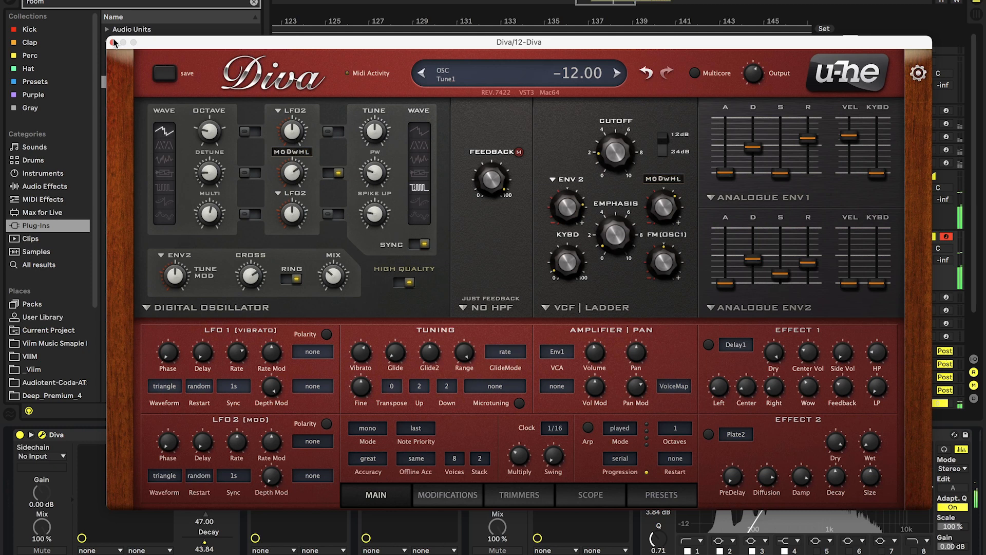
{"action": "left_click", "coordinate": [114, 42]}
{"action": "left_click", "coordinate": [149, 206]}
{"action": "left_click_drag", "start_coordinate": [149, 206], "coordinate": [161, 223]}
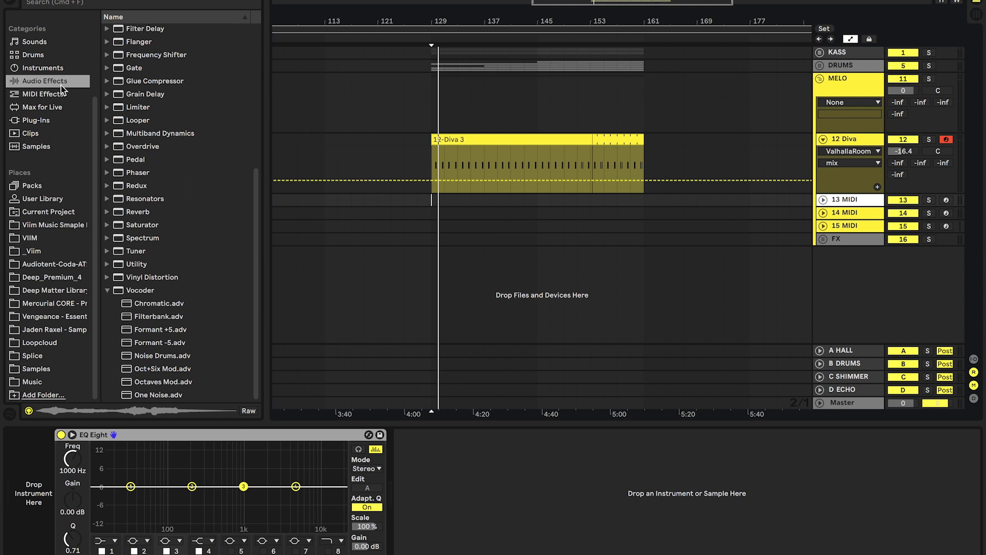
Load the Operator instrument on the 13 MIDI track in front of its EQ Eight.
{"action": "left_click", "coordinate": [56, 72]}
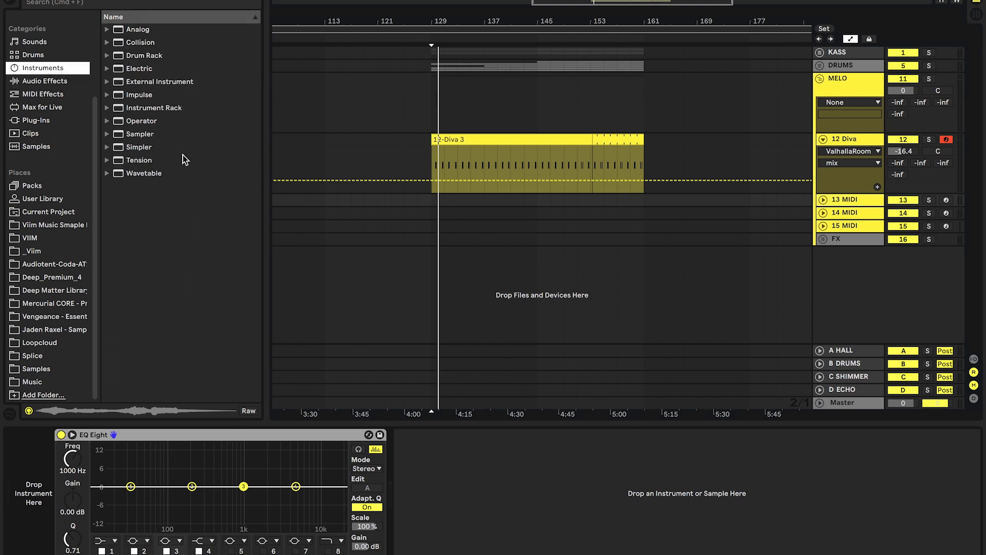
{"action": "left_click", "coordinate": [858, 200]}
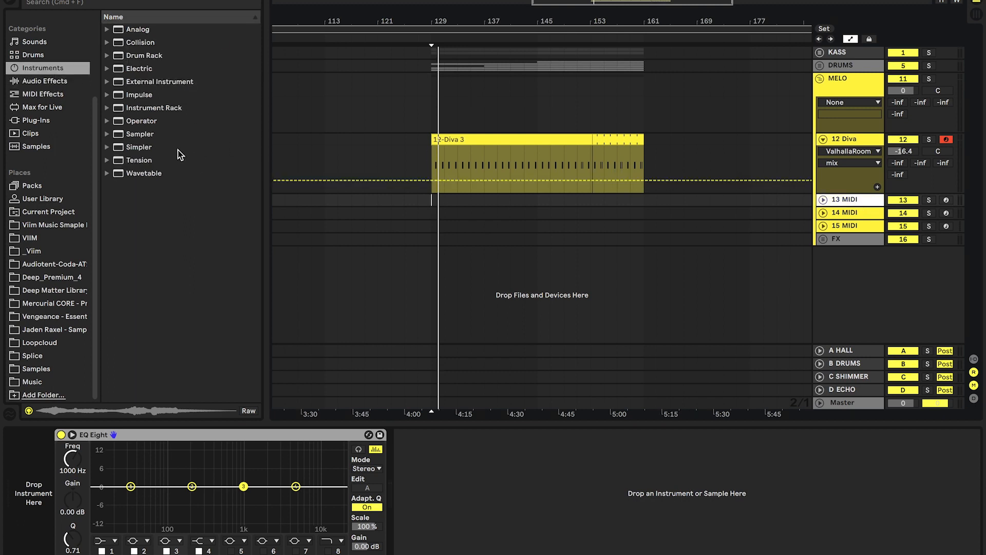
{"action": "double_click", "coordinate": [154, 123]}
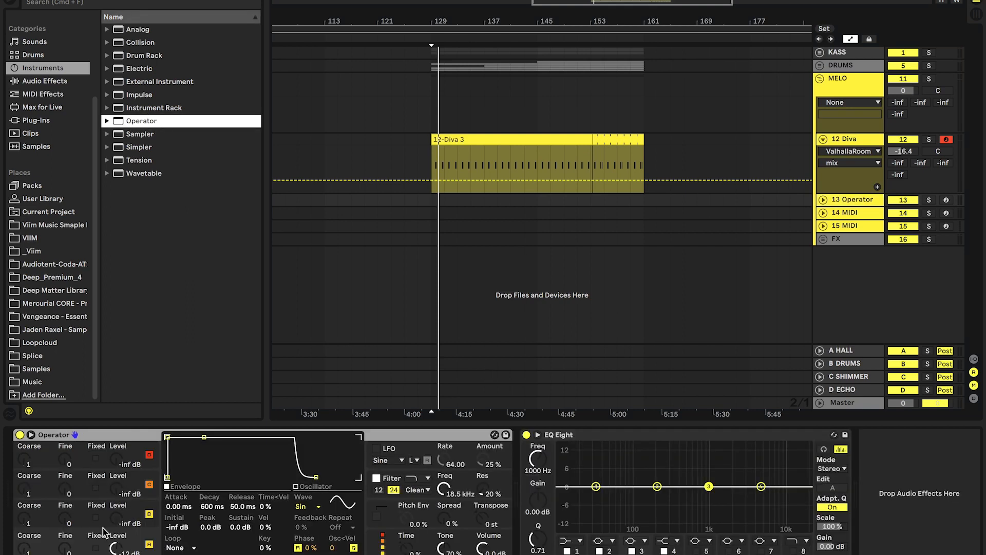
Set the waveform of Operator's oscillator A to Noise White.
{"action": "left_click", "coordinate": [137, 544]}
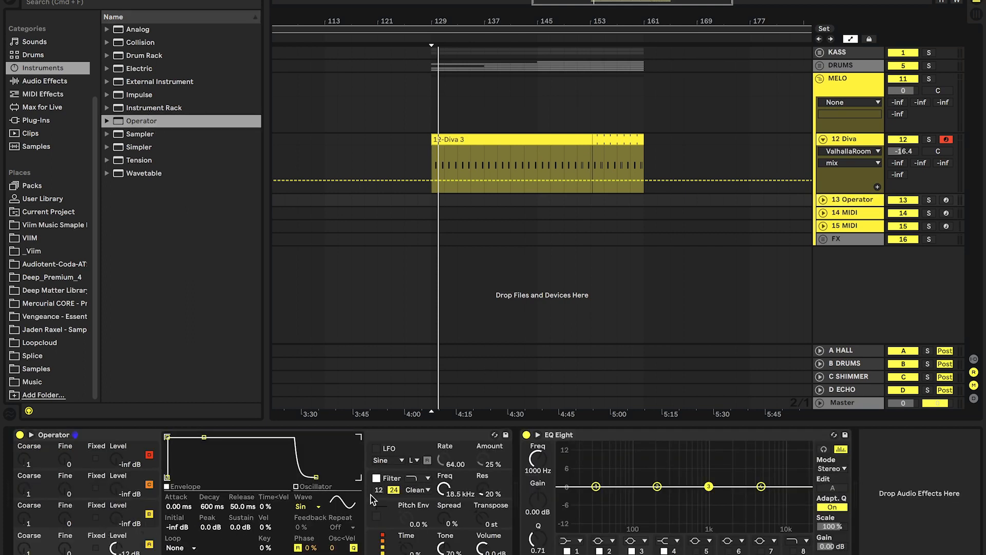
{"action": "left_click", "coordinate": [308, 506]}
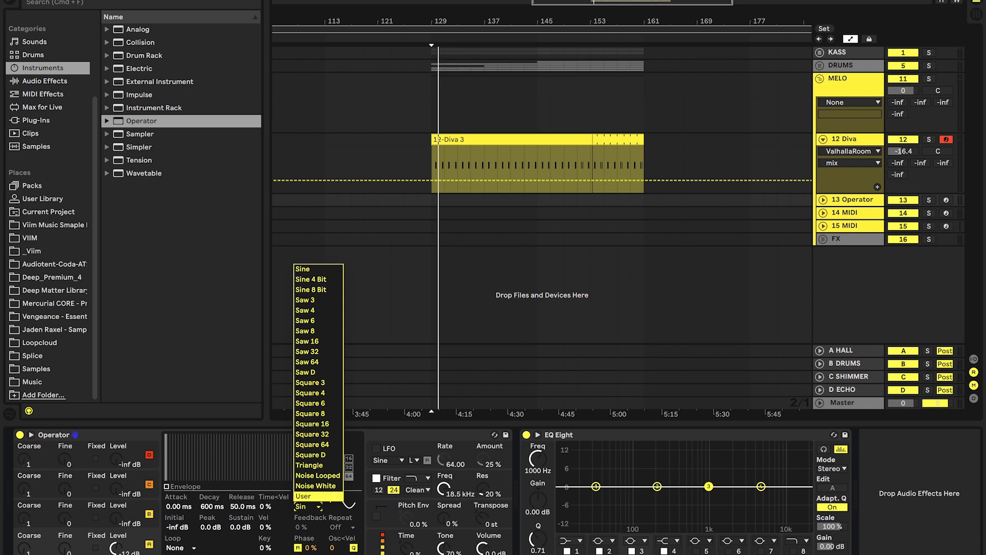
{"action": "left_click", "coordinate": [334, 492]}
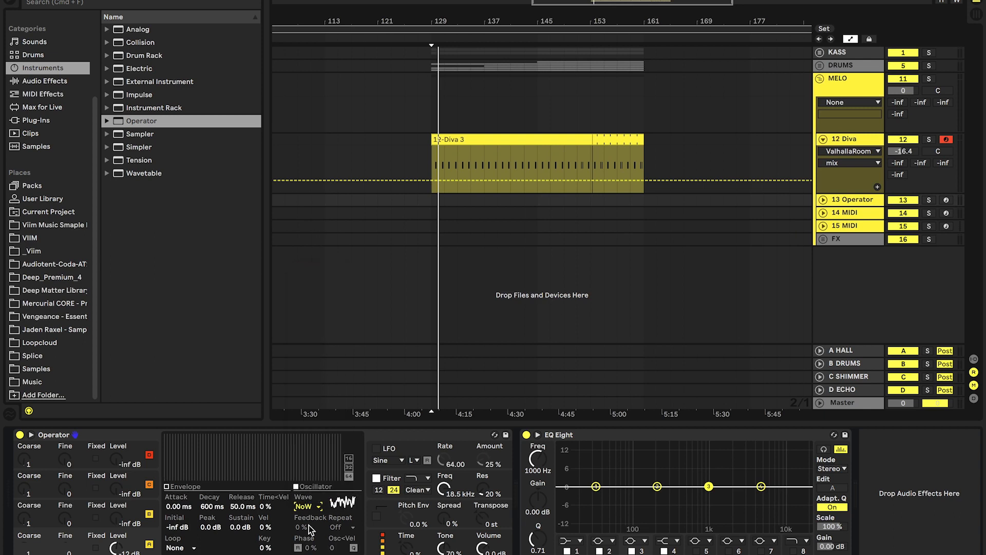
Turn EQ Eight's first band into a low cut on the Operator track and set its frequency to 1.74 kHz.
{"action": "left_click", "coordinate": [571, 541]}
{"action": "left_click", "coordinate": [577, 472]}
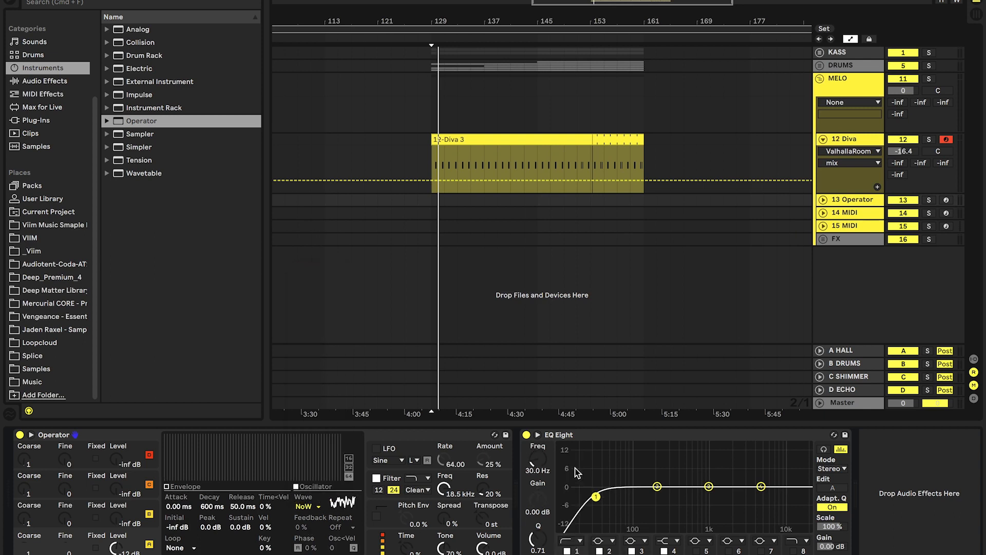
{"action": "left_click_drag", "start_coordinate": [596, 496], "coordinate": [726, 494]}
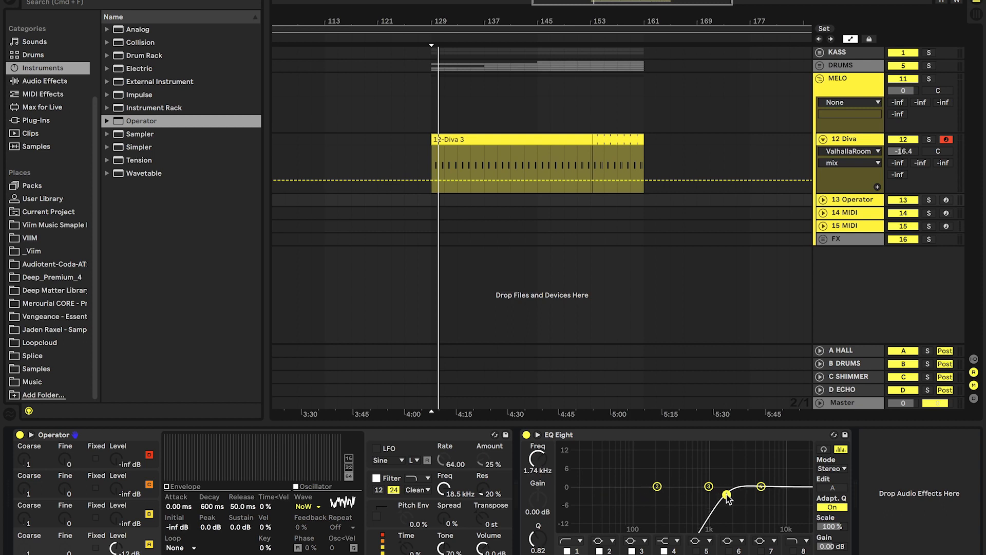
Add a Compressor after the EQ Eight on 13 Operator.
{"action": "left_click", "coordinate": [56, 82]}
{"action": "scroll", "coordinate": [116, 100], "scroll_direction": "up", "scroll_amount": 6}
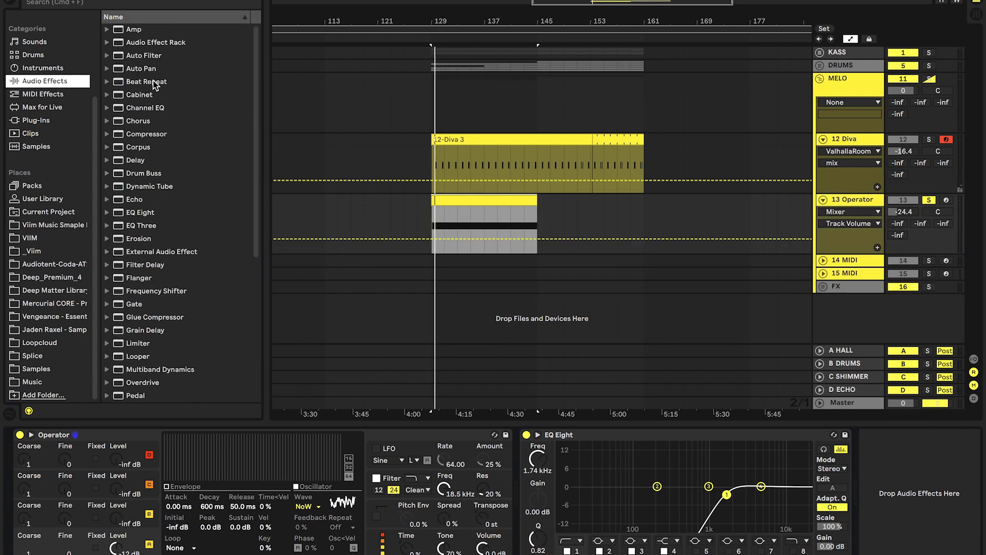
{"action": "double_click", "coordinate": [146, 134]}
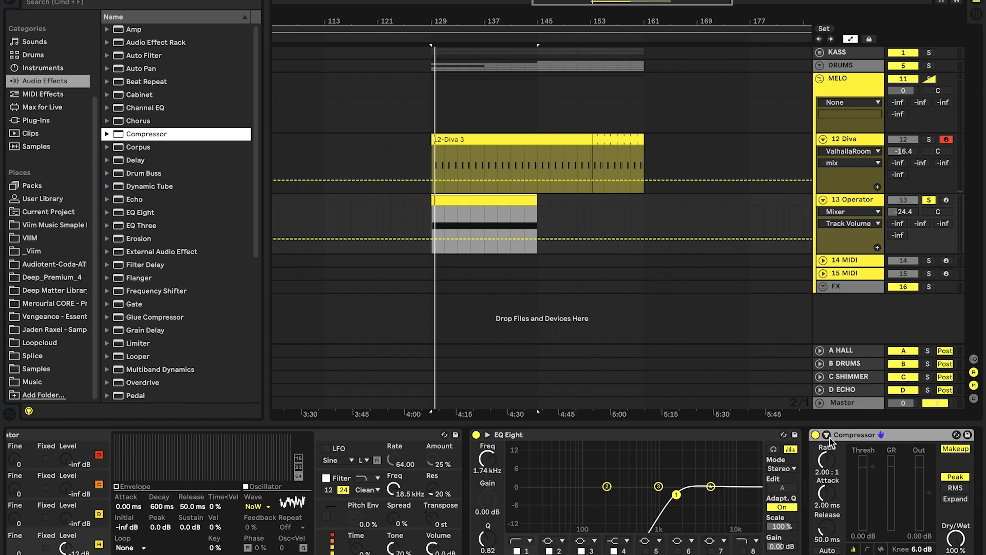
Sidechain the Compressor to the Kick with the sidechain EQ on, and lower its threshold to -51.5 dB during playback.
{"action": "left_click", "coordinate": [827, 435]}
{"action": "left_click", "coordinate": [651, 468]}
{"action": "left_click", "coordinate": [657, 239]}
{"action": "left_click_drag", "start_coordinate": [802, 466], "coordinate": [800, 518]}
{"action": "left_click", "coordinate": [713, 450]}
{"action": "key", "text": "space"}
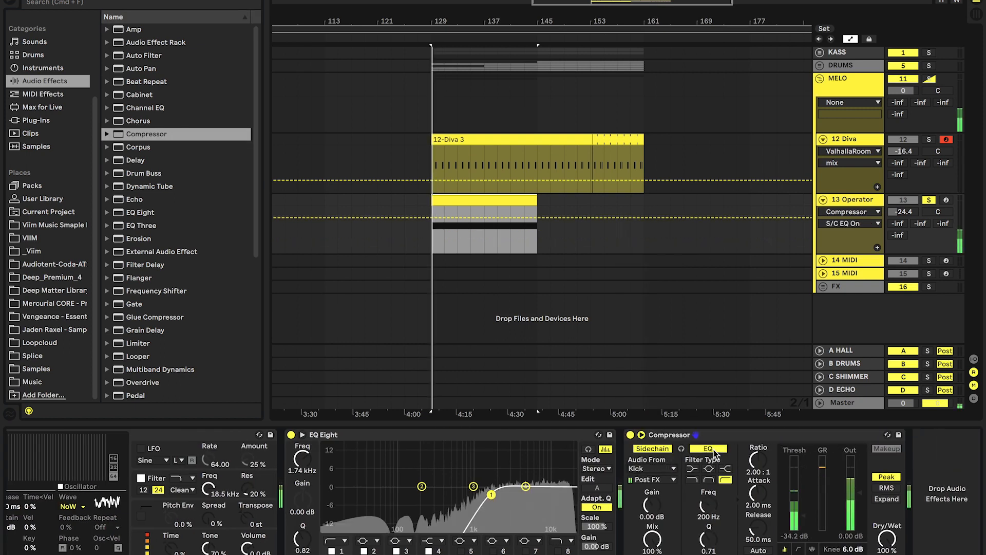
{"action": "left_click_drag", "start_coordinate": [802, 521], "coordinate": [803, 524]}
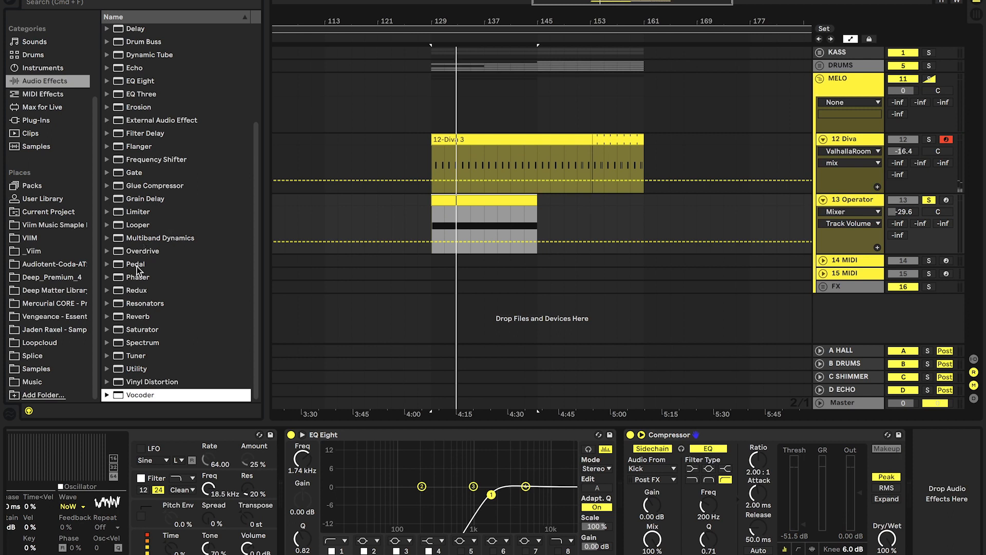
Insert Vinyl Distortion before the EQ Eight with its Pinch frequency at 4.65 kHz, and fold both devices.
{"action": "left_click_drag", "start_coordinate": [135, 379], "coordinate": [298, 442]}
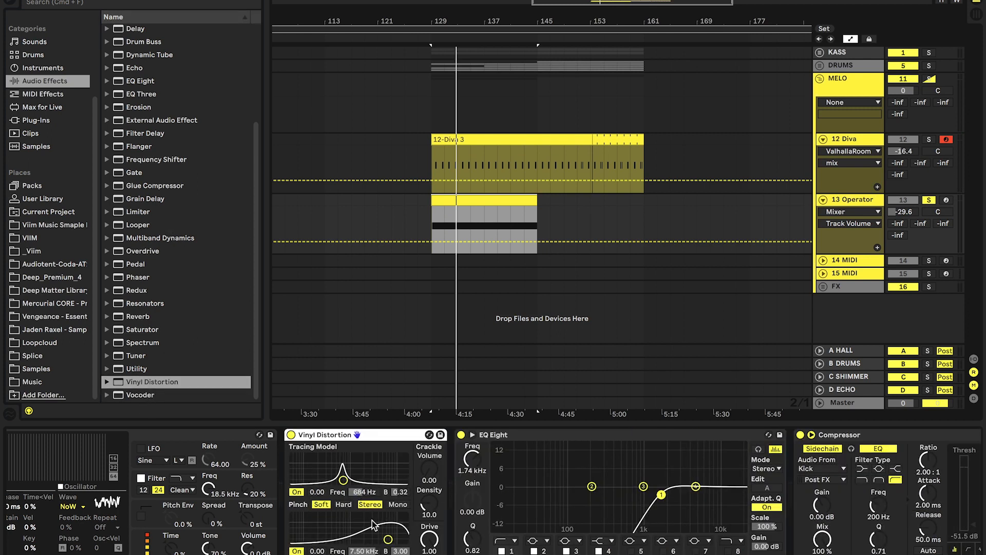
{"action": "left_click_drag", "start_coordinate": [373, 524], "coordinate": [379, 533]}
{"action": "key", "text": "space"}
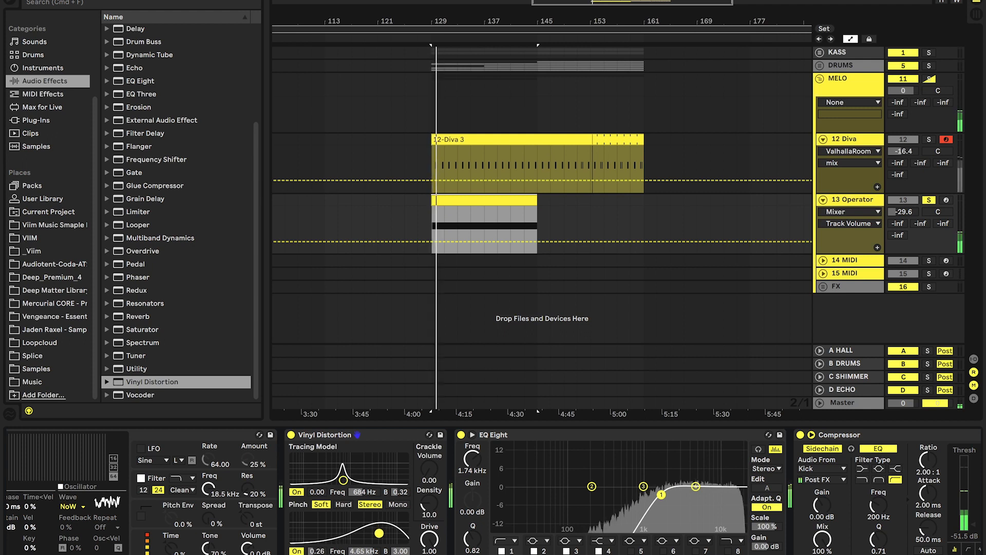
{"action": "key", "text": "space"}
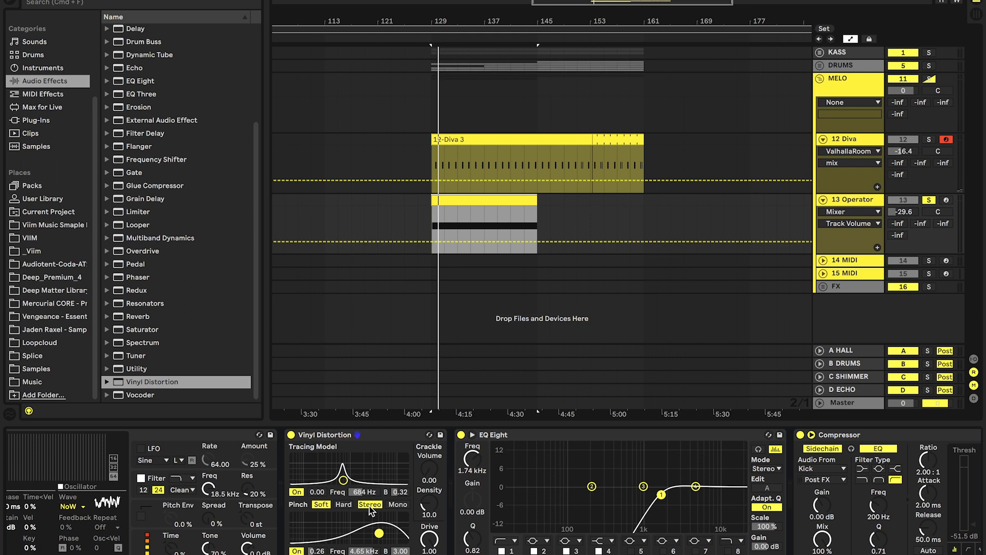
{"action": "double_click", "coordinate": [311, 437]}
{"action": "double_click", "coordinate": [355, 438]}
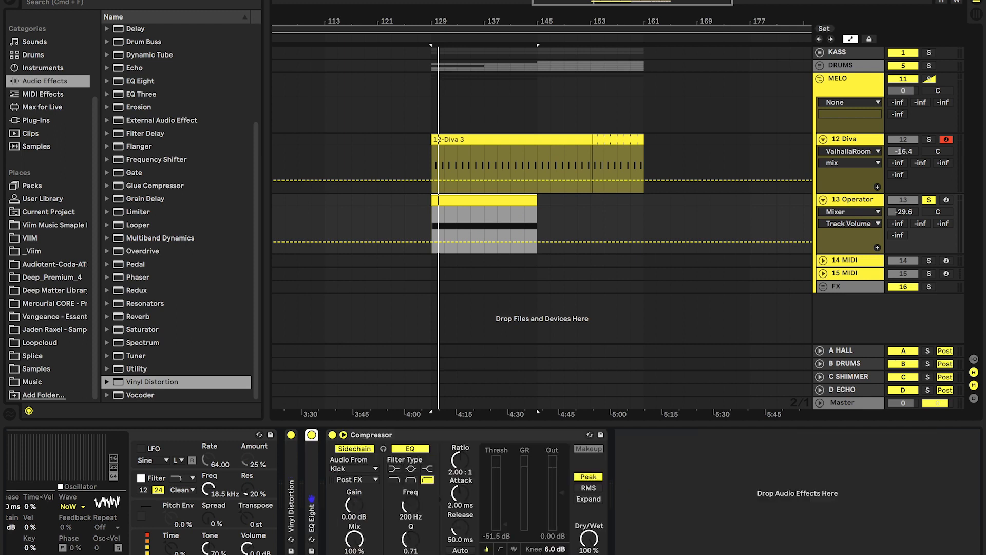
Play 13 Operator unsoloed in the full mix, pan it to 8L, and solo it again.
{"action": "left_click", "coordinate": [930, 200]}
{"action": "key", "text": "space"}
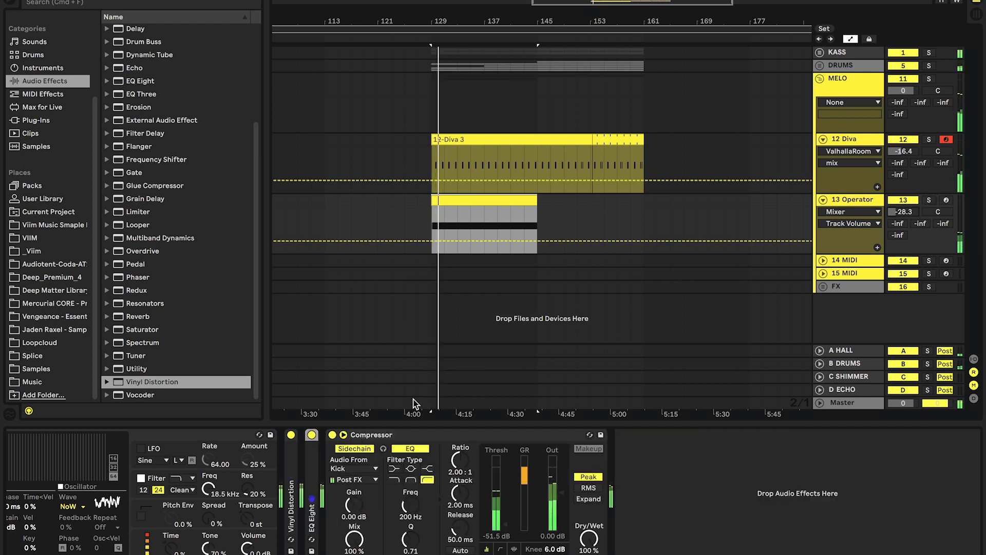
{"action": "left_click_drag", "start_coordinate": [946, 211], "coordinate": [946, 216]}
{"action": "left_click", "coordinate": [928, 200]}
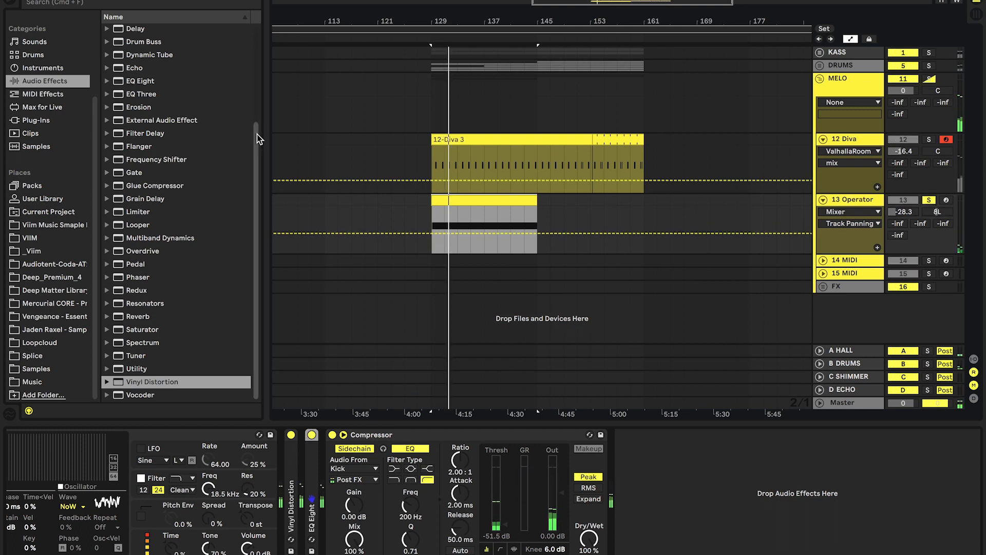
Insert Auto Pan before the Compressor with amount 34.1 %, rate 0.57 Hz and shape 29.4 %, and fold it.
{"action": "scroll", "coordinate": [194, 110], "scroll_direction": "up", "scroll_amount": 5}
{"action": "left_click_drag", "start_coordinate": [142, 68], "coordinate": [343, 483]}
{"action": "mouse_move", "coordinate": [364, 515]}
{"action": "left_mouse_down"}
{"action": "mouse_move", "coordinate": [365, 531]}
{"action": "mouse_move", "coordinate": [350, 516]}
{"action": "left_mouse_up"}
{"action": "left_click", "coordinate": [437, 511]}
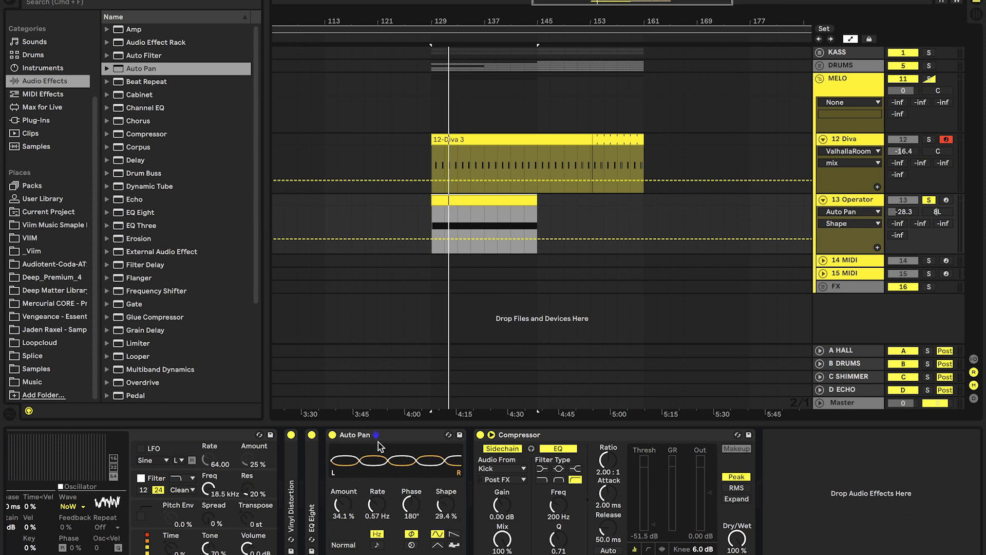
{"action": "double_click", "coordinate": [376, 436]}
Lower Operator's filter frequency with the 12 dB slope, and raise the track's A-HALL send to -6.2.
{"action": "scroll", "coordinate": [391, 457], "scroll_direction": "left", "scroll_amount": 5}
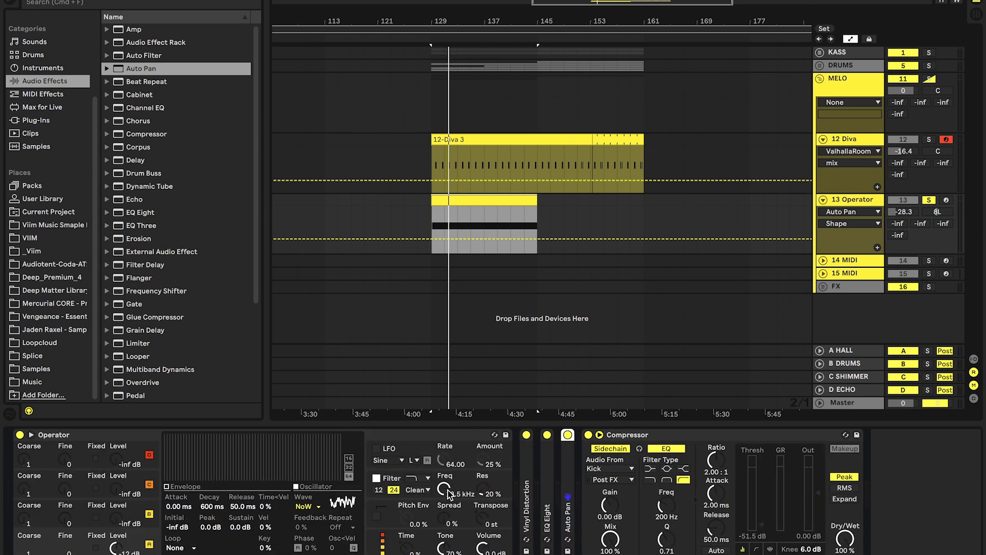
{"action": "left_click_drag", "start_coordinate": [447, 490], "coordinate": [449, 508]}
{"action": "key", "text": "space"}
{"action": "left_click", "coordinate": [381, 490]}
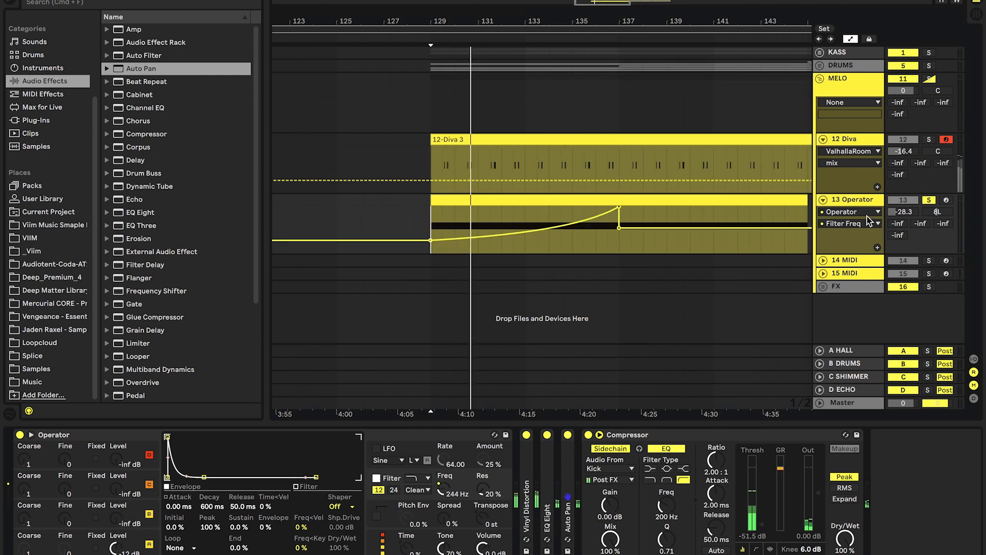
{"action": "left_click_drag", "start_coordinate": [908, 226], "coordinate": [908, 205]}
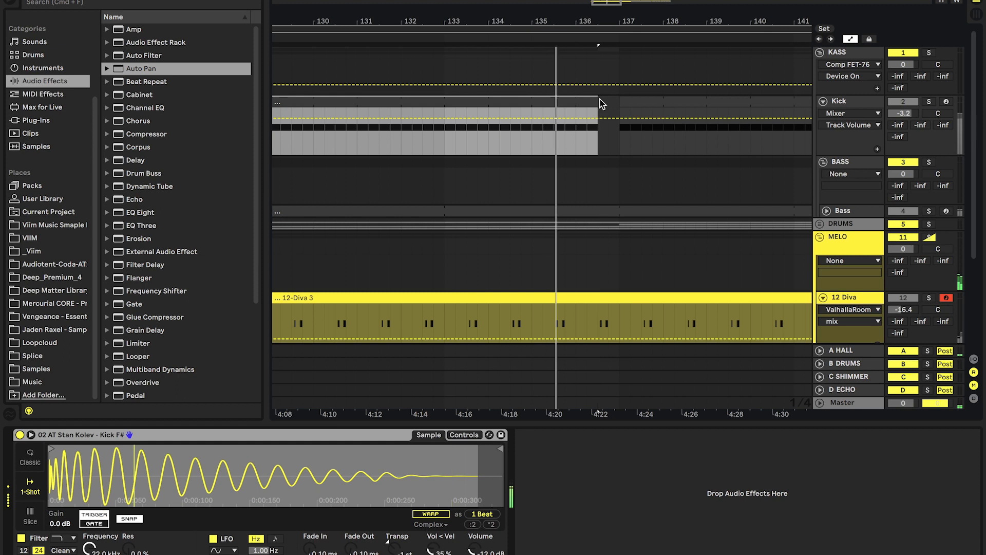
Clear the solo on 13 Operator and play the full mix through bar 137.
{"action": "double_click", "coordinate": [928, 102]}
{"action": "scroll", "coordinate": [604, 189], "scroll_direction": "down", "scroll_amount": 5}
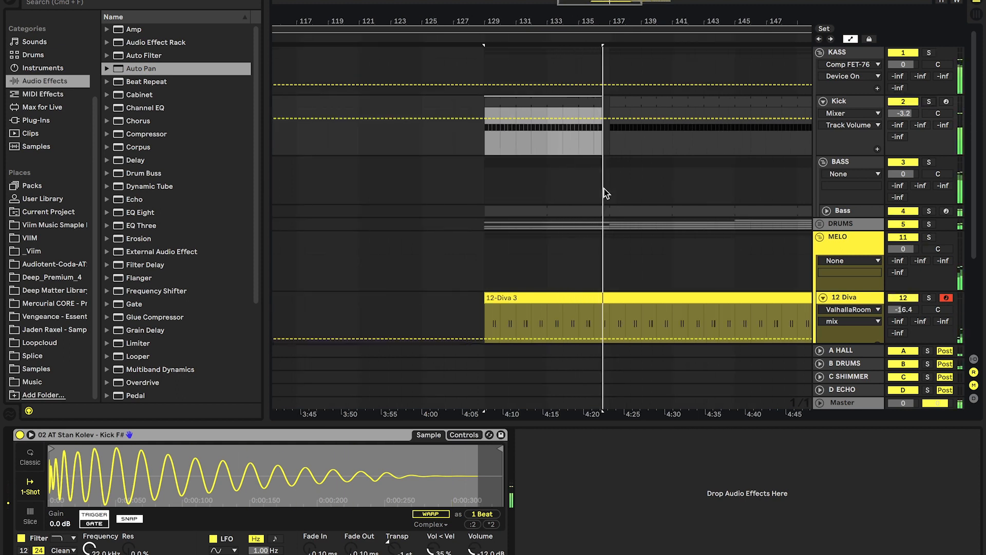
{"action": "scroll", "coordinate": [604, 189], "scroll_direction": "up", "scroll_amount": 4}
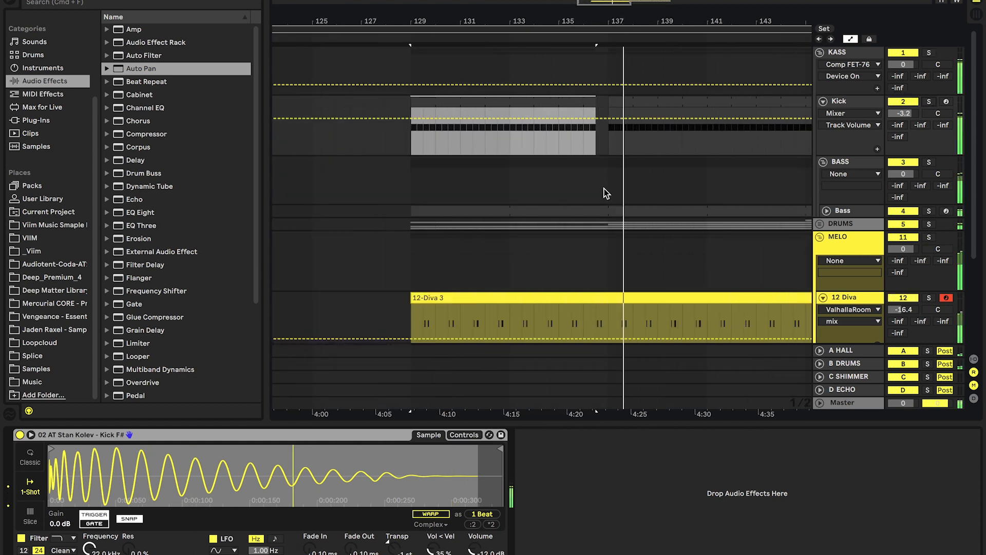
{"action": "scroll", "coordinate": [604, 189], "scroll_direction": "down", "scroll_amount": 3}
Show the Filter Freq automation on 13 Operator and set the lower breakpoint at bar 137 to 1.68 kHz.
{"action": "left_click", "coordinate": [581, 261]}
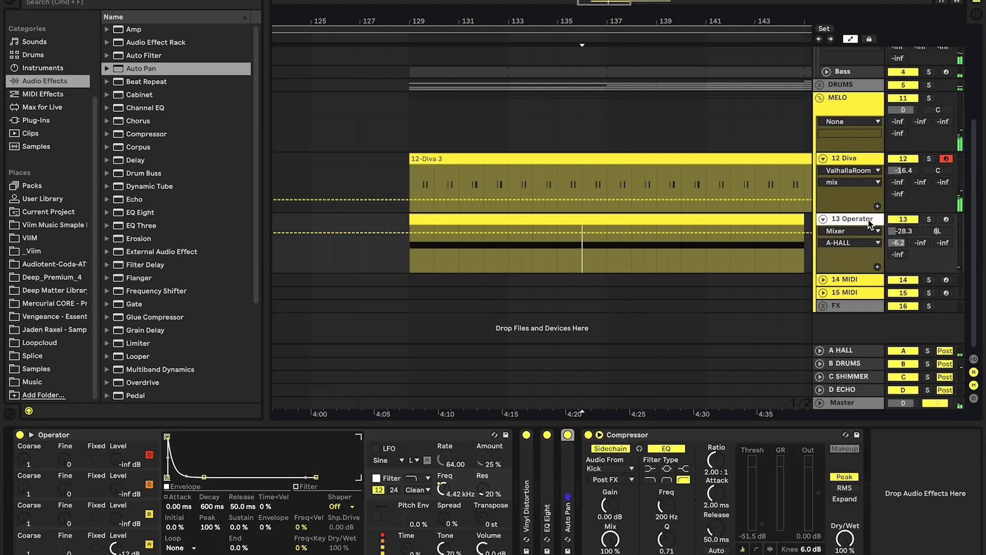
{"action": "left_click", "coordinate": [444, 490]}
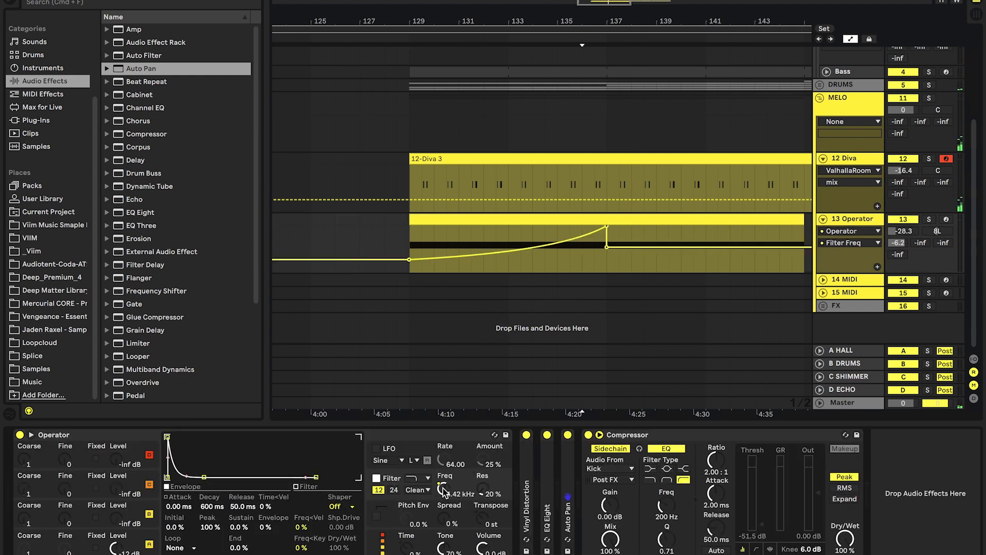
{"action": "left_click_drag", "start_coordinate": [610, 257], "coordinate": [608, 245]}
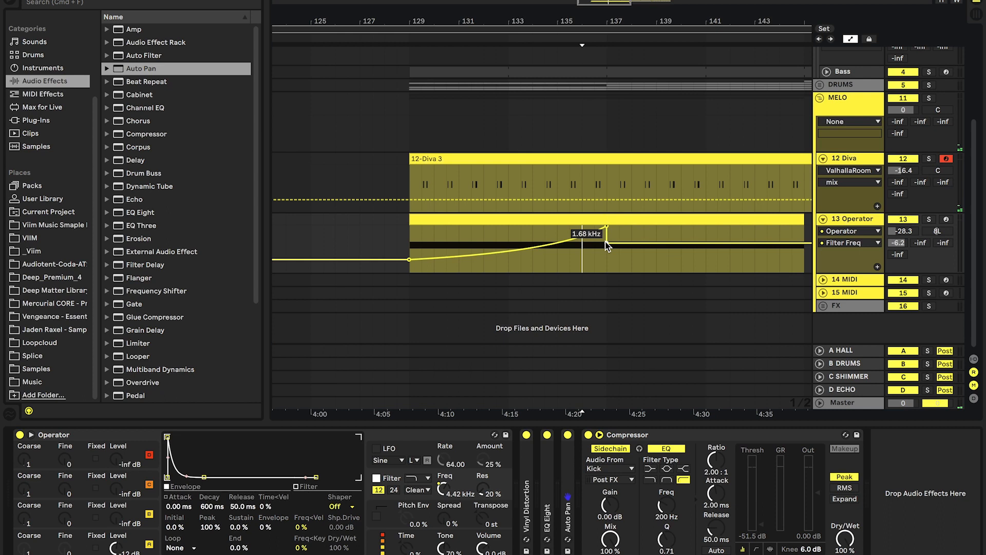
Add Echo after the Compressor on 13 Operator in Ping Pong mode, with its high-pass filter at 534 Hz and reverb at 34 %.
{"action": "left_click", "coordinate": [869, 220]}
{"action": "double_click", "coordinate": [132, 199]}
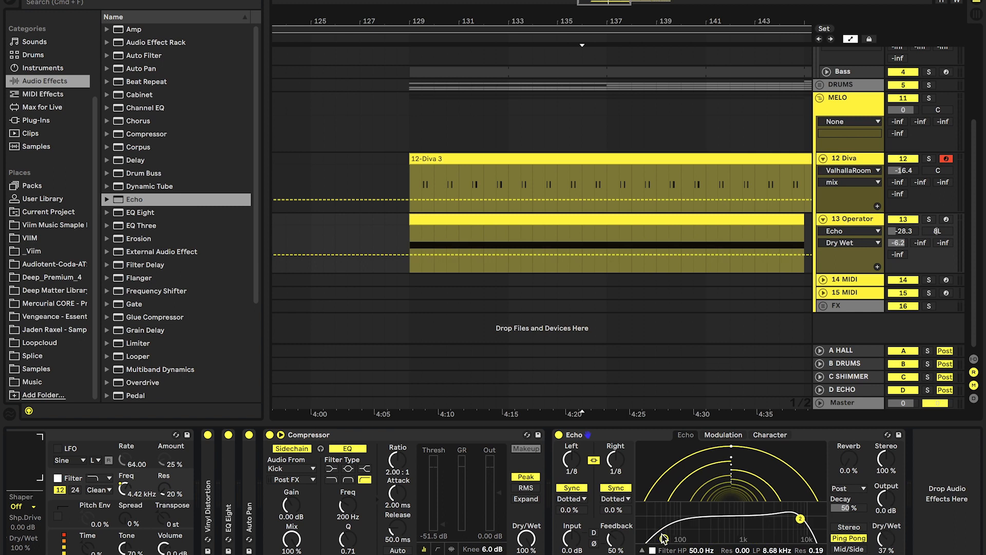
{"action": "left_click_drag", "start_coordinate": [665, 537], "coordinate": [727, 526]}
{"action": "left_click_drag", "start_coordinate": [852, 462], "coordinate": [853, 444]}
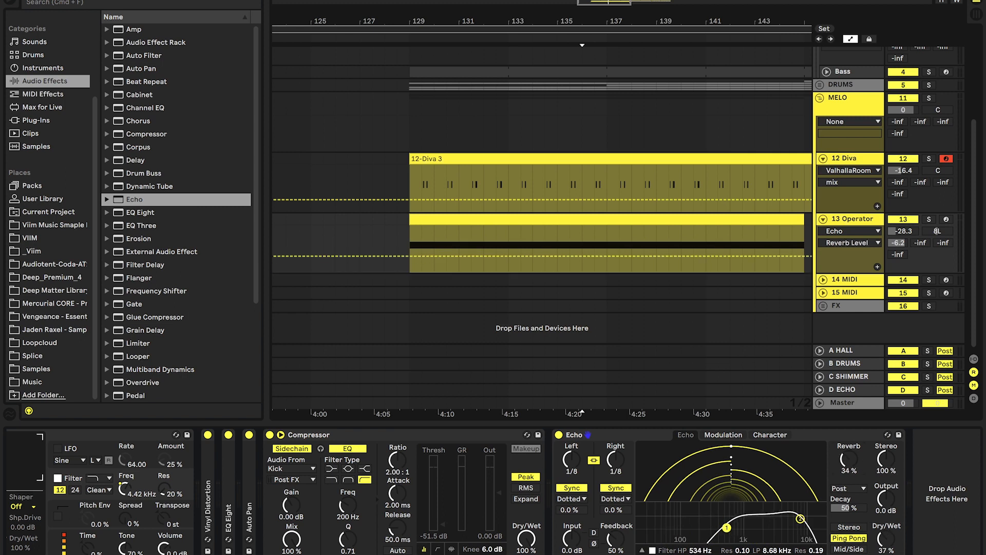
Play from bar 135, set 13 Operator's track volume to -24.6 dB, and lower Echo's Dry/Wet to 28 %.
{"action": "left_click", "coordinate": [556, 177]}
{"action": "key", "text": "space"}
{"action": "left_click", "coordinate": [848, 218]}
{"action": "left_click_drag", "start_coordinate": [905, 234], "coordinate": [905, 241]}
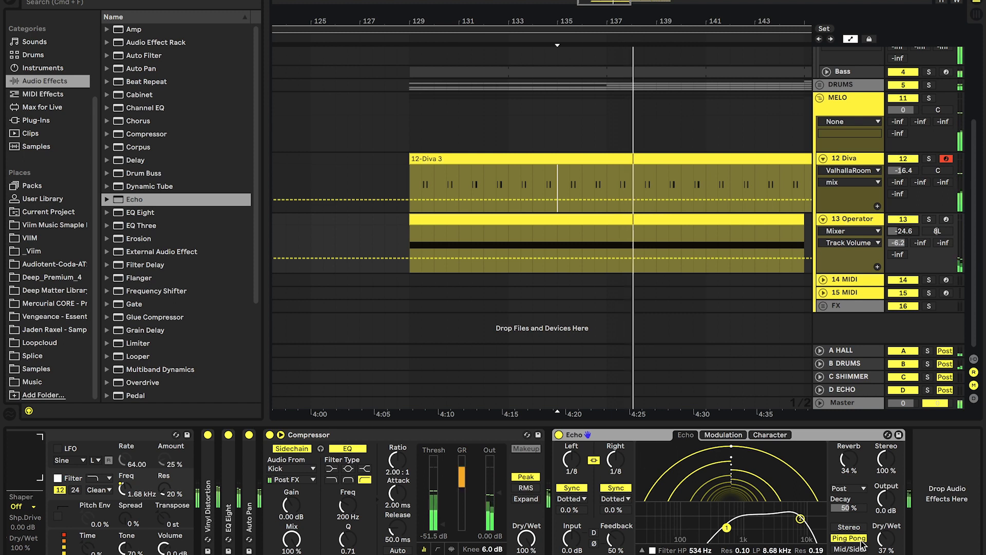
{"action": "left_click_drag", "start_coordinate": [885, 539], "coordinate": [885, 545]}
{"action": "scroll", "coordinate": [403, 513], "scroll_direction": "left", "scroll_amount": 6}
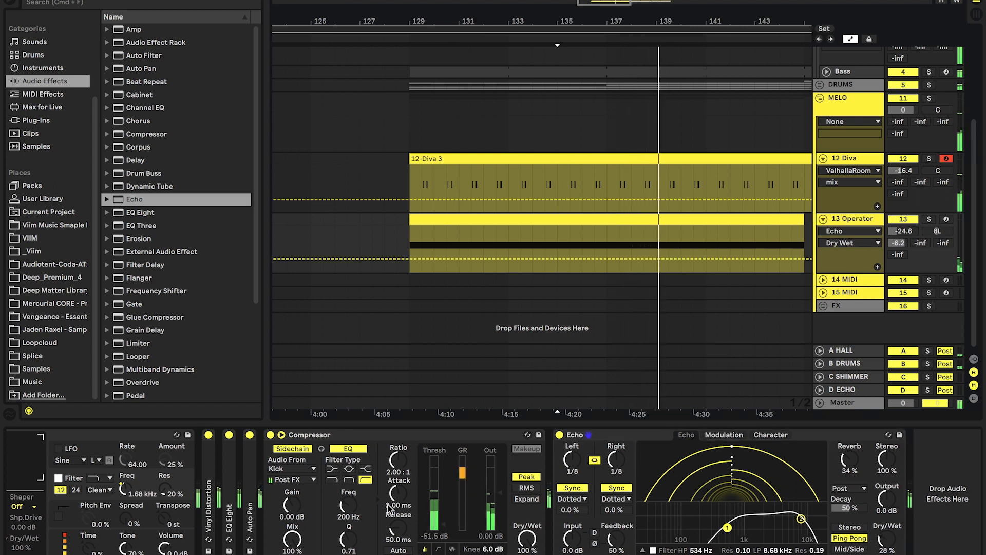
{"action": "left_click", "coordinate": [443, 488]}
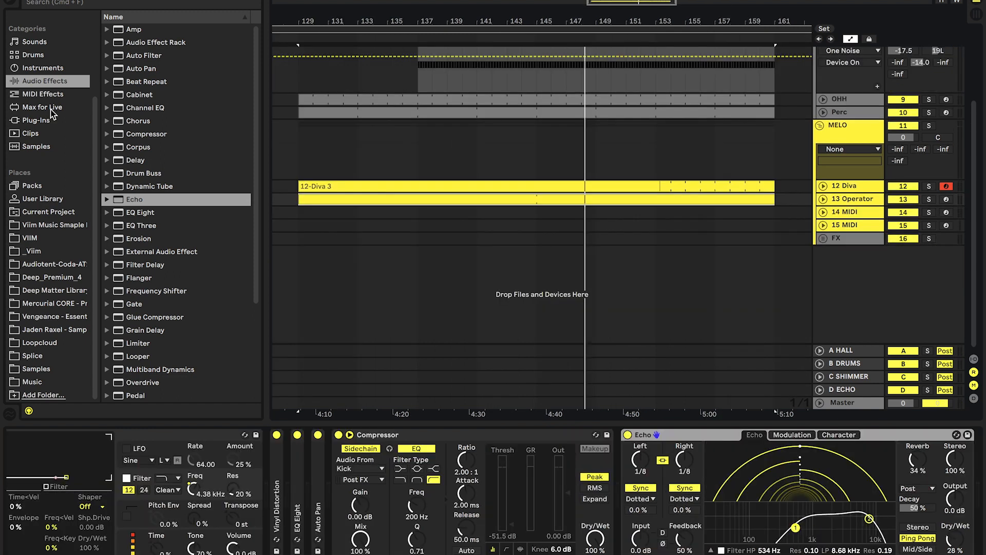
Shorten the last Kick clip so that it ends at about bar 153.
{"action": "left_click", "coordinate": [834, 213]}
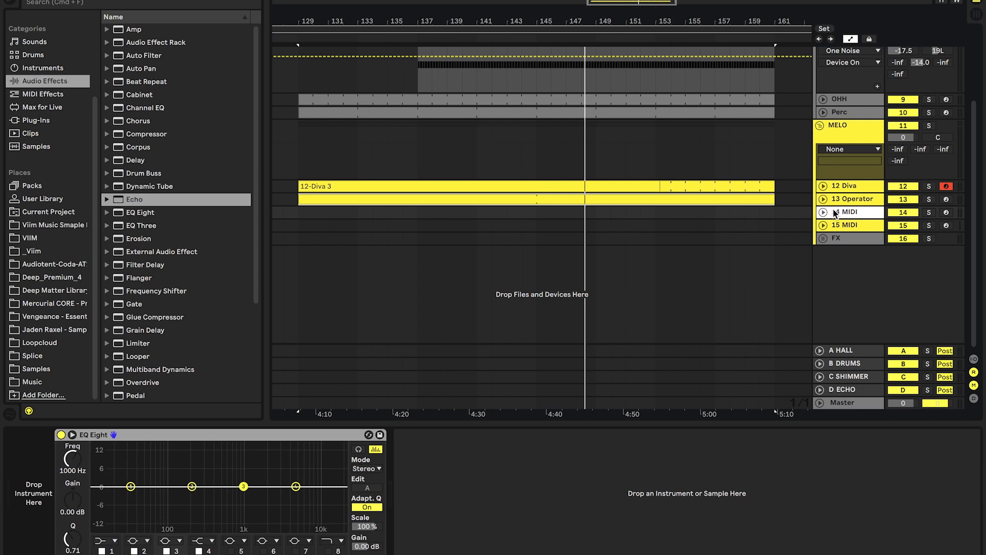
{"action": "scroll", "coordinate": [618, 294], "scroll_direction": "up", "scroll_amount": 1}
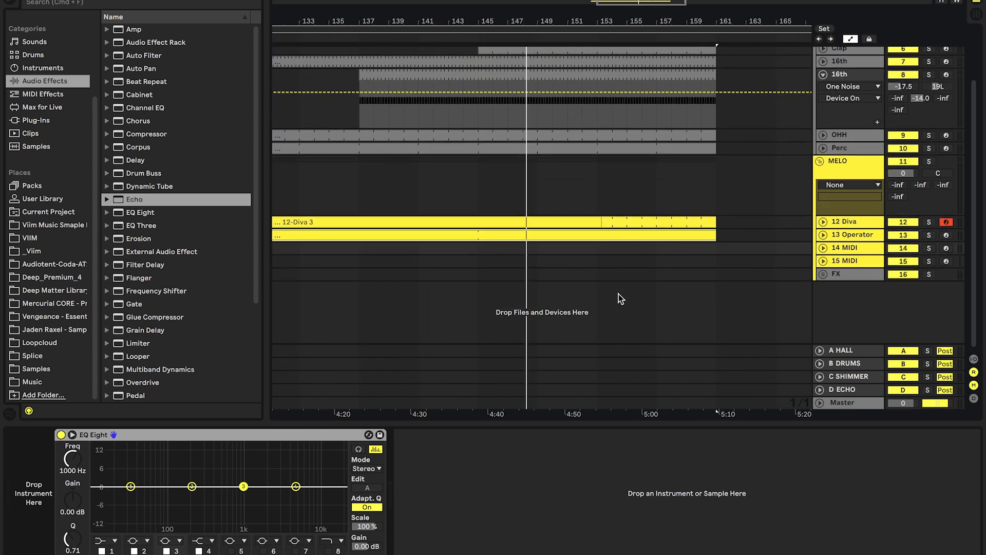
{"action": "scroll", "coordinate": [618, 294], "scroll_direction": "down", "scroll_amount": 5}
{"action": "scroll", "coordinate": [619, 294], "scroll_direction": "up", "scroll_amount": 3}
{"action": "scroll", "coordinate": [664, 226], "scroll_direction": "up", "scroll_amount": 1}
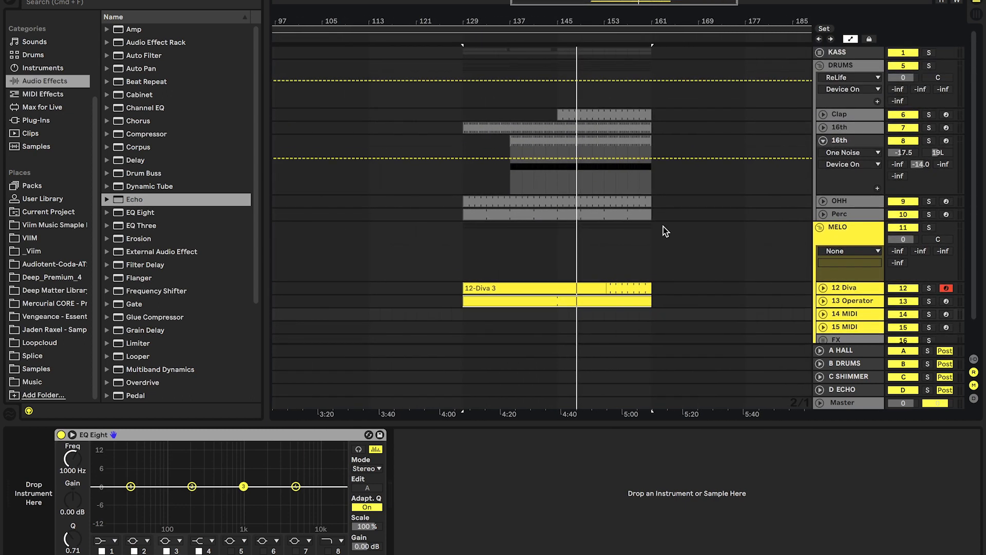
{"action": "scroll", "coordinate": [670, 90], "scroll_direction": "up", "scroll_amount": 5}
{"action": "left_click_drag", "start_coordinate": [636, 101], "coordinate": [564, 102]}
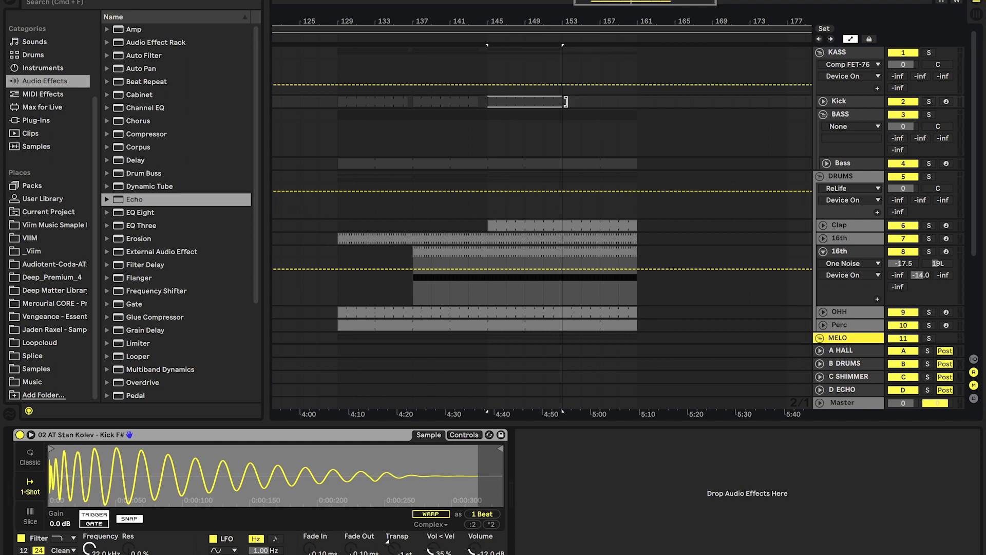
Insert a Utility between EffectRack and EQ Eight on the Bass track.
{"action": "scroll", "coordinate": [536, 122], "scroll_direction": "down", "scroll_amount": 2}
{"action": "left_click", "coordinate": [539, 117]}
{"action": "double_click", "coordinate": [870, 133]}
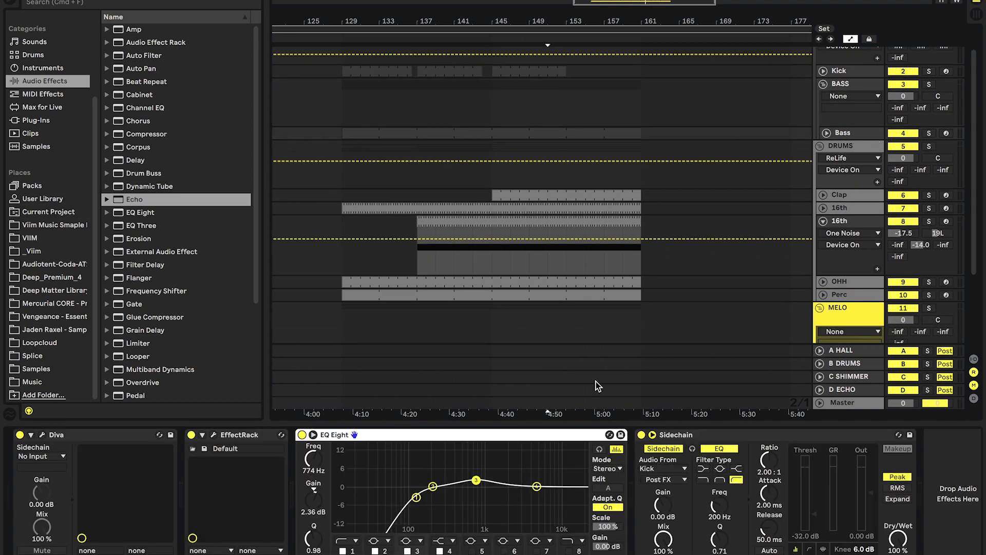
{"action": "scroll", "coordinate": [122, 366], "scroll_direction": "down", "scroll_amount": 5}
{"action": "left_click_drag", "start_coordinate": [151, 372], "coordinate": [304, 478]}
Show Utility's Gain automation on Bass and draw a curved fade-down from bar 153 to bar 161.
{"action": "right_click", "coordinate": [373, 478]}
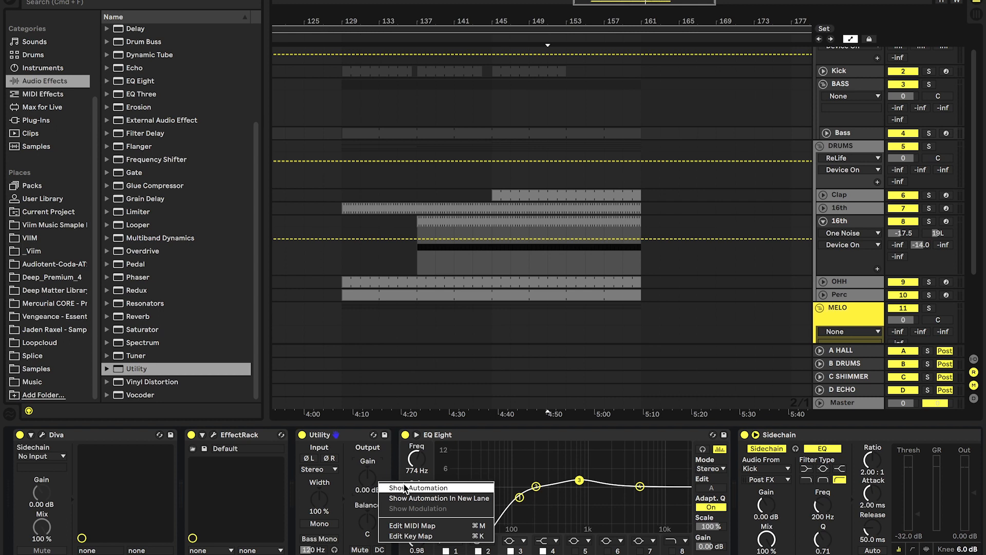
{"action": "left_click", "coordinate": [405, 487]}
{"action": "left_click", "coordinate": [565, 163]}
{"action": "mouse_move", "coordinate": [641, 162]}
{"action": "left_mouse_down"}
{"action": "mouse_move", "coordinate": [641, 174]}
{"action": "mouse_move", "coordinate": [625, 161]}
{"action": "left_mouse_up"}
Add an Auto Filter at the end of the DRUMS group's effect chain.
{"action": "left_click", "coordinate": [827, 195]}
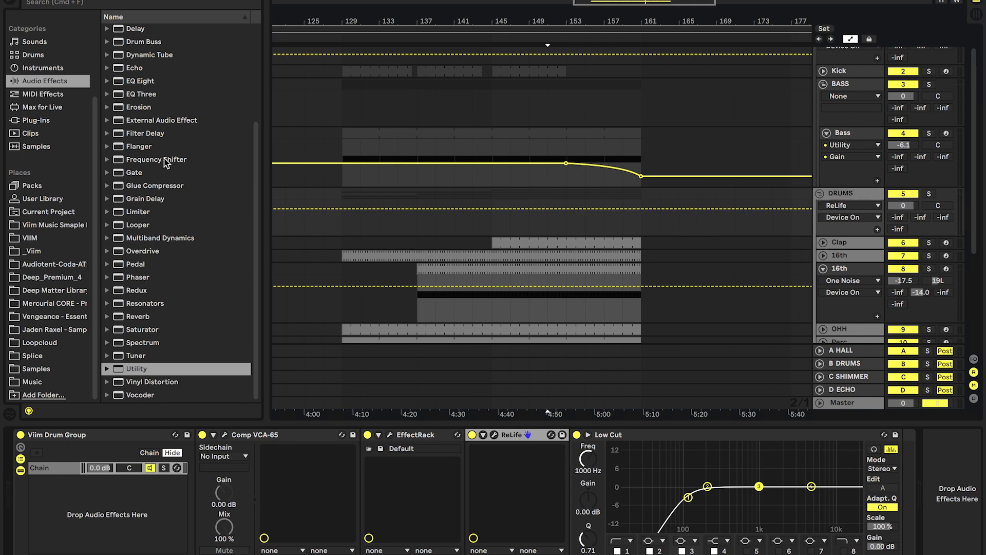
{"action": "scroll", "coordinate": [167, 154], "scroll_direction": "up", "scroll_amount": 5}
{"action": "left_click_drag", "start_coordinate": [146, 56], "coordinate": [899, 461]}
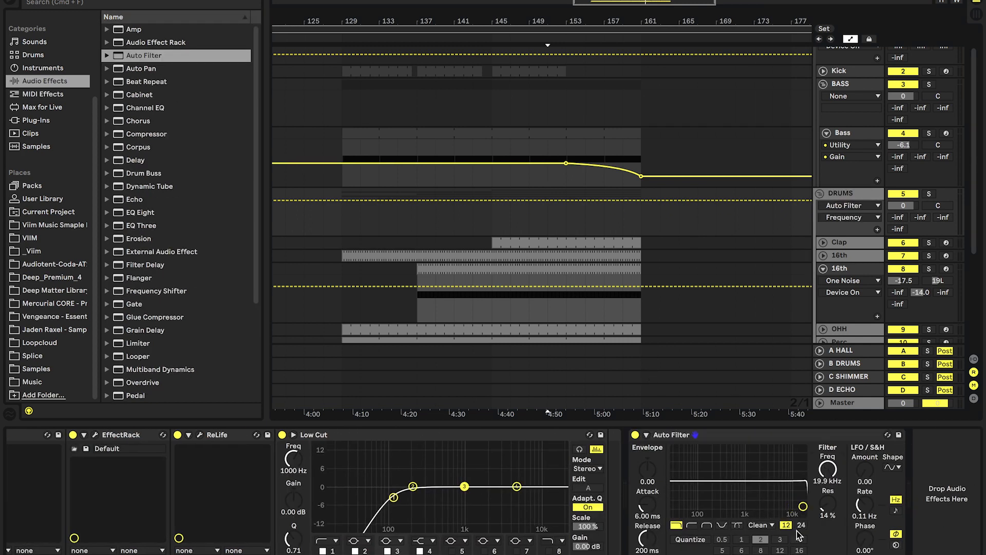
Automate the Auto Filter's Frequency on DRUMS from 19.9 kHz at about bar 151 down to 551 Hz at bar 161.
{"action": "right_click", "coordinate": [824, 470]}
{"action": "left_click", "coordinate": [836, 476]}
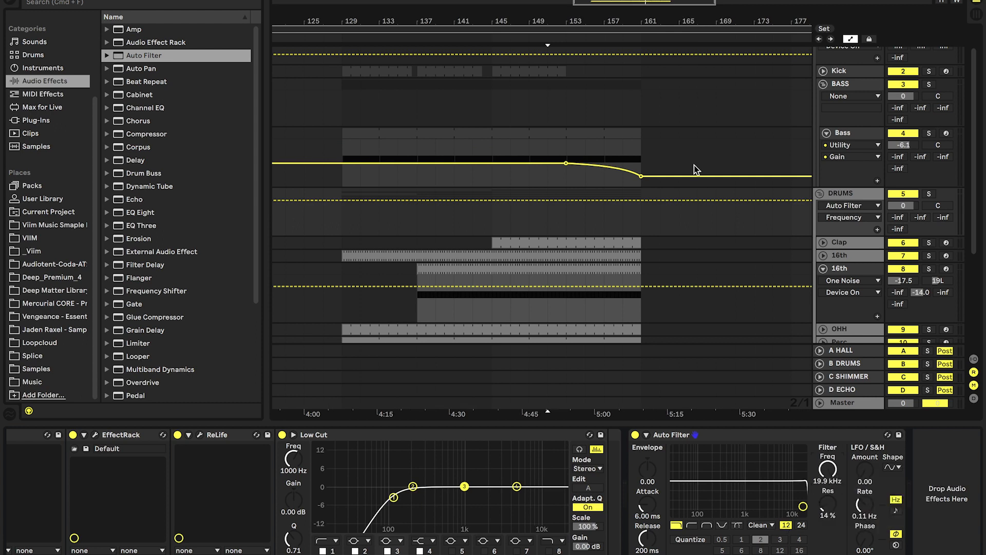
{"action": "left_click", "coordinate": [558, 200]}
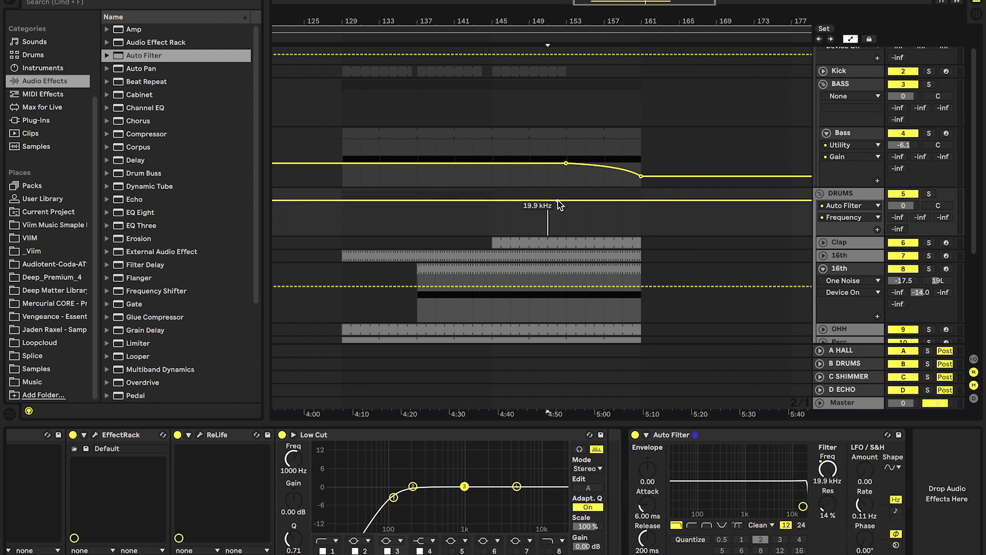
{"action": "left_click_drag", "start_coordinate": [640, 202], "coordinate": [613, 205]}
Automate the DRUMS send to A-HALL rising from about bar 151 to -6.4 dB at bar 161, and collapse the DRUMS and KASS groups.
{"action": "left_click", "coordinate": [902, 217]}
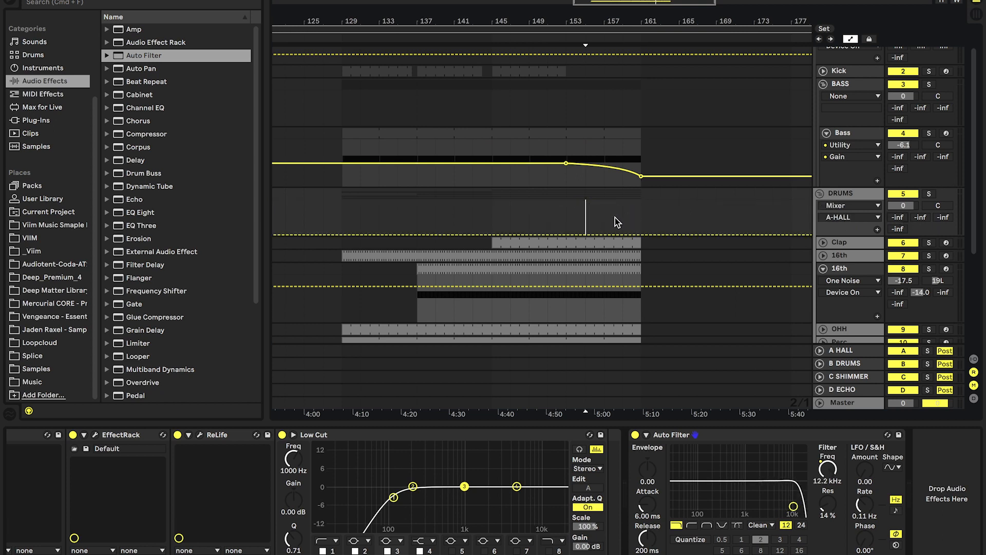
{"action": "left_click", "coordinate": [547, 233]}
{"action": "left_click", "coordinate": [639, 234]}
{"action": "left_click_drag", "start_coordinate": [639, 235], "coordinate": [641, 206]}
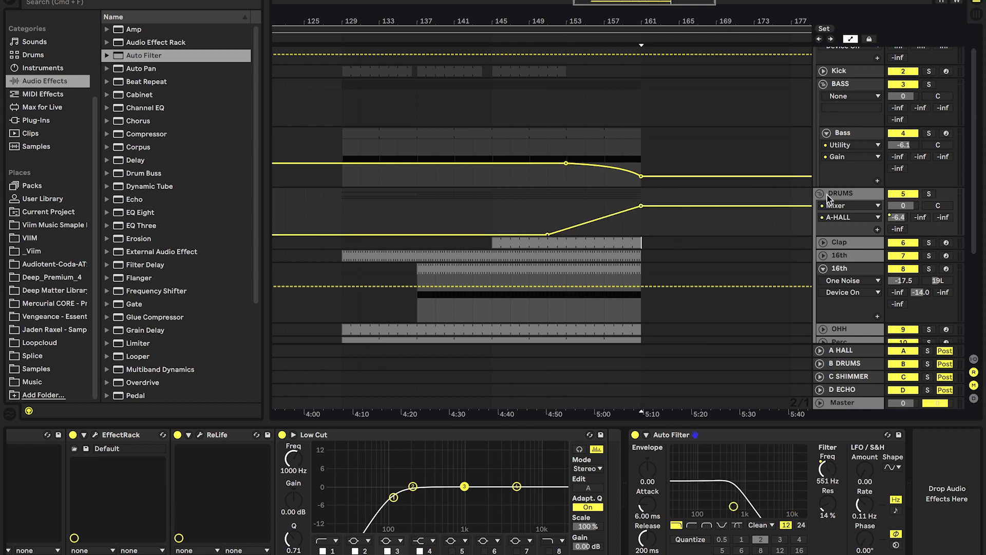
{"action": "left_click", "coordinate": [820, 195]}
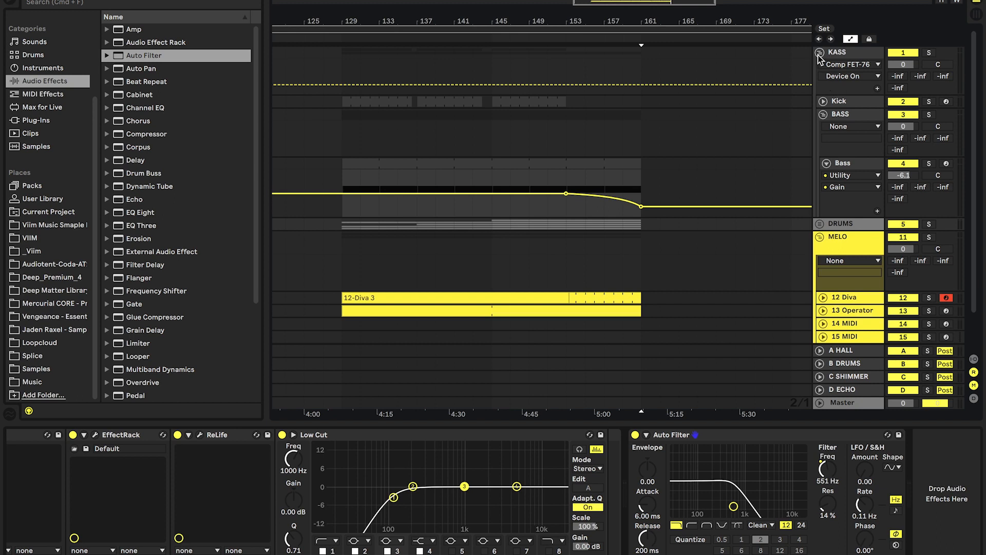
{"action": "left_click", "coordinate": [819, 52]}
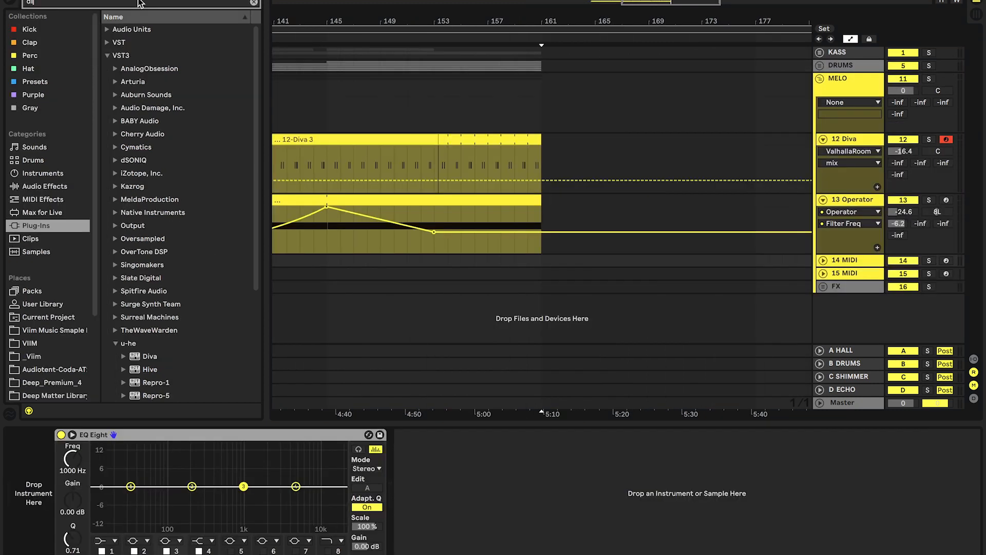
Load Diva on track 14 and choose the preset Viim PD Angels Calling from Viim Melodic Techno Presets.
{"action": "type", "text": "diva"}
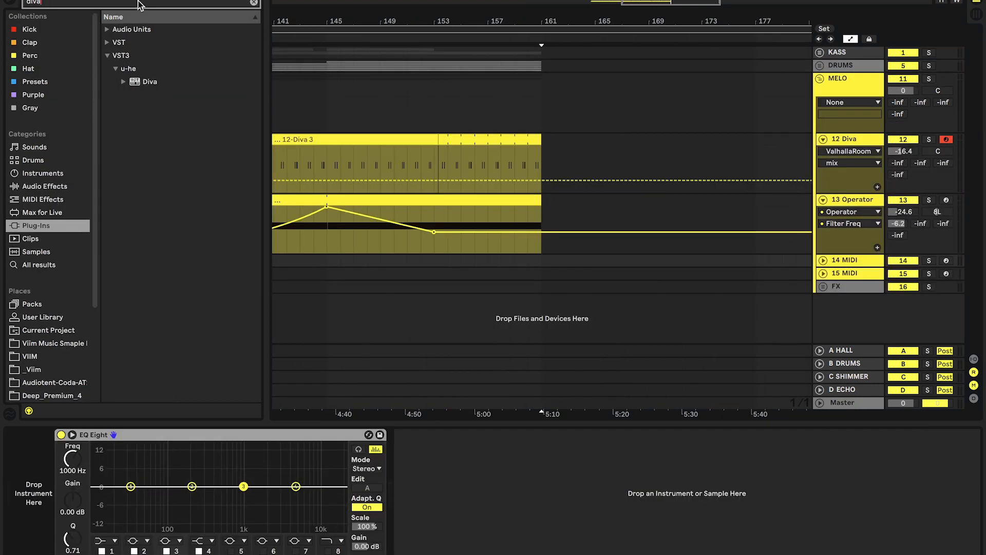
{"action": "double_click", "coordinate": [151, 82]}
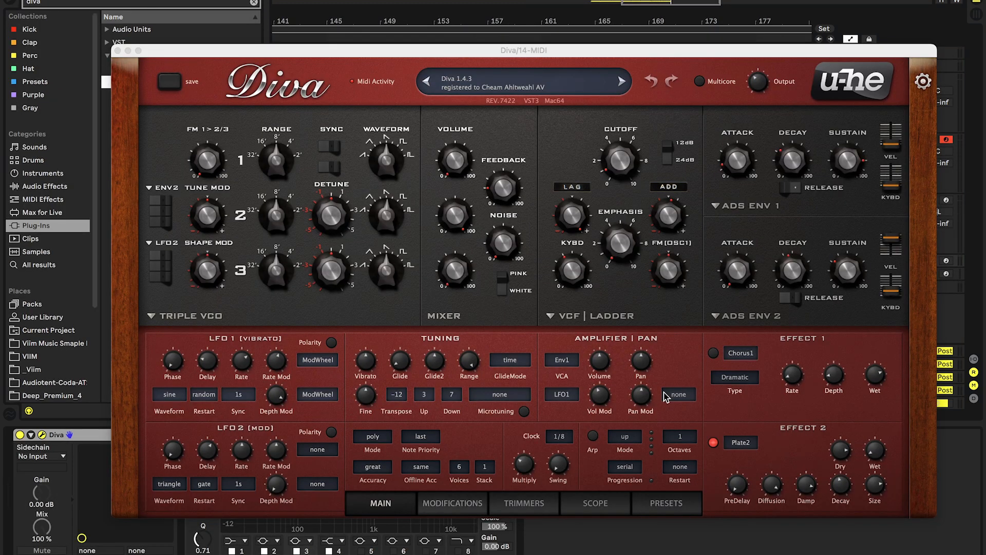
{"action": "left_click", "coordinate": [668, 505]}
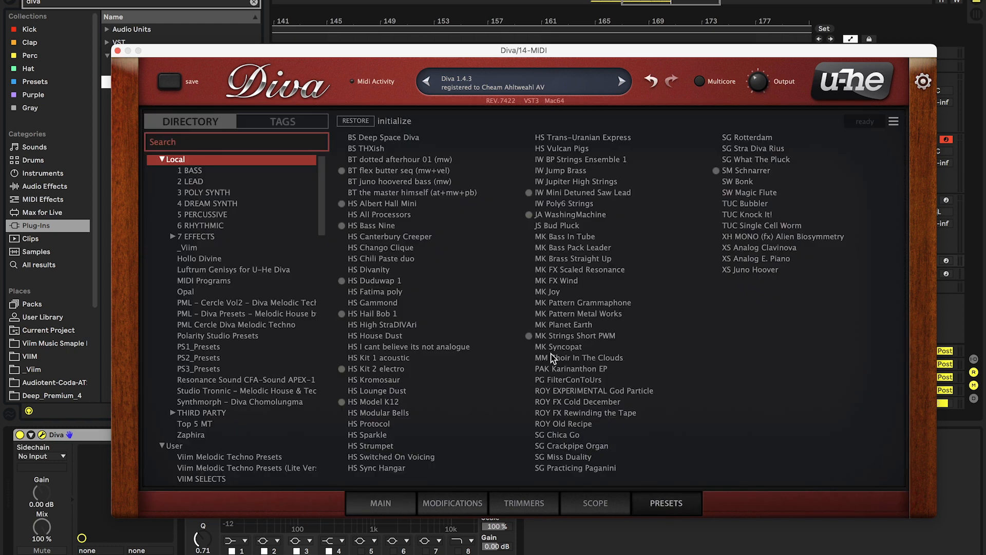
{"action": "left_click", "coordinate": [277, 457]}
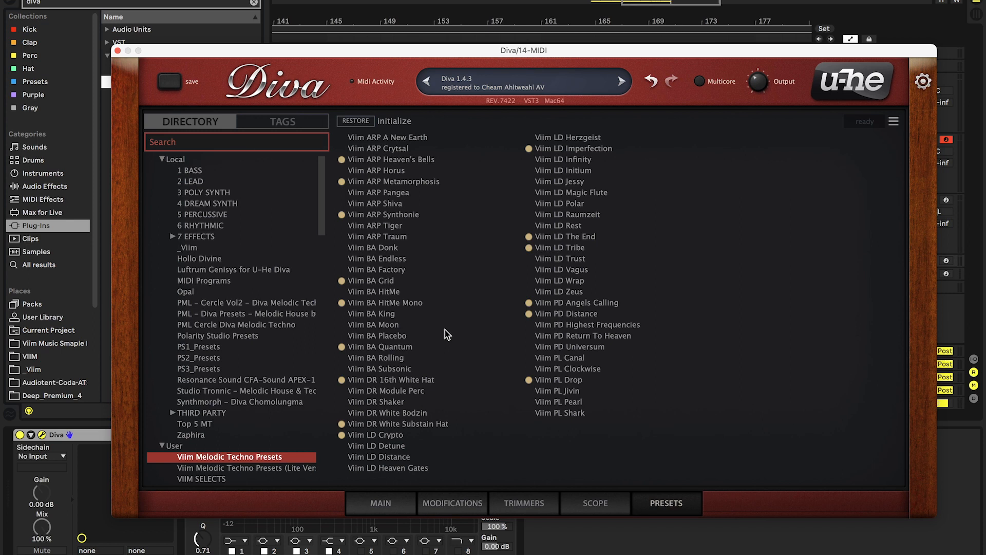
{"action": "left_click", "coordinate": [600, 302]}
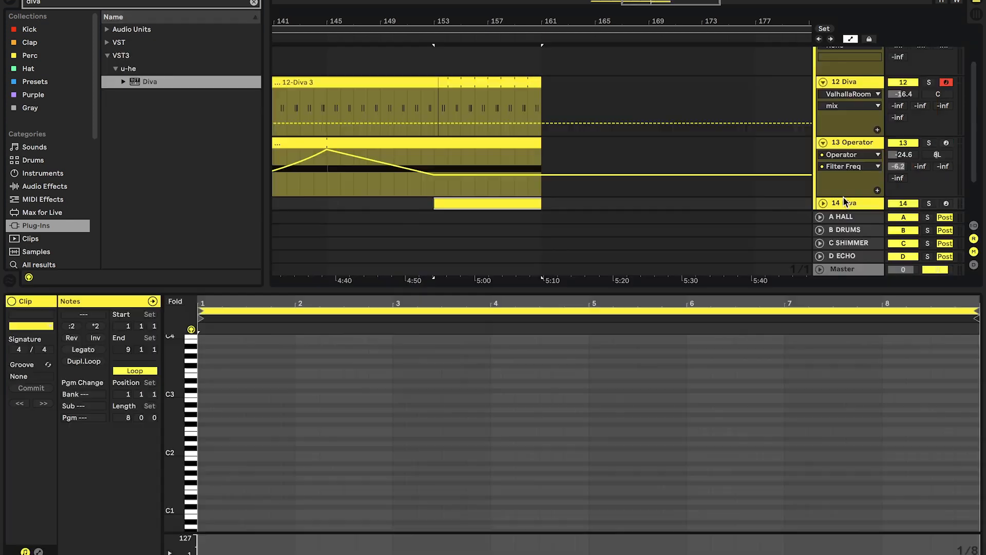
In the 14 Diva clip, draw an F2 note spanning all eight bars and copy it an octave up to F3.
{"action": "left_click", "coordinate": [206, 427]}
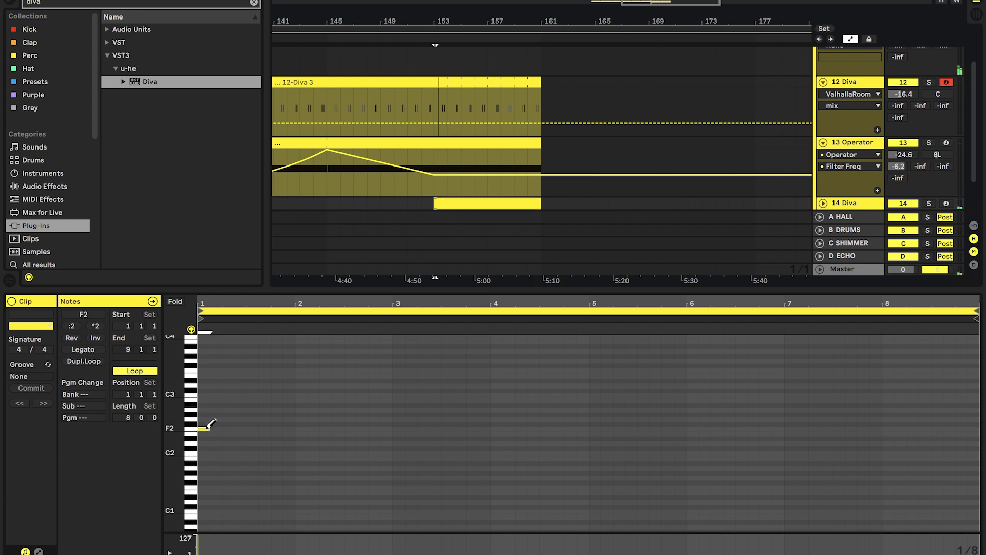
{"action": "left_click_drag", "start_coordinate": [212, 429], "coordinate": [980, 440]}
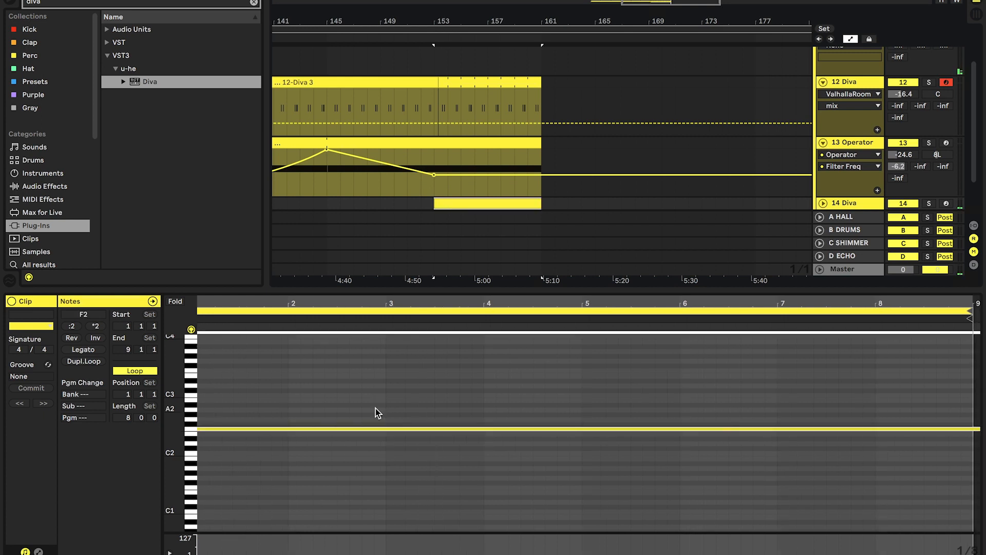
{"action": "scroll", "coordinate": [226, 425], "scroll_direction": "up", "scroll_amount": 2}
{"action": "left_click_drag", "start_coordinate": [217, 451], "coordinate": [223, 394]}
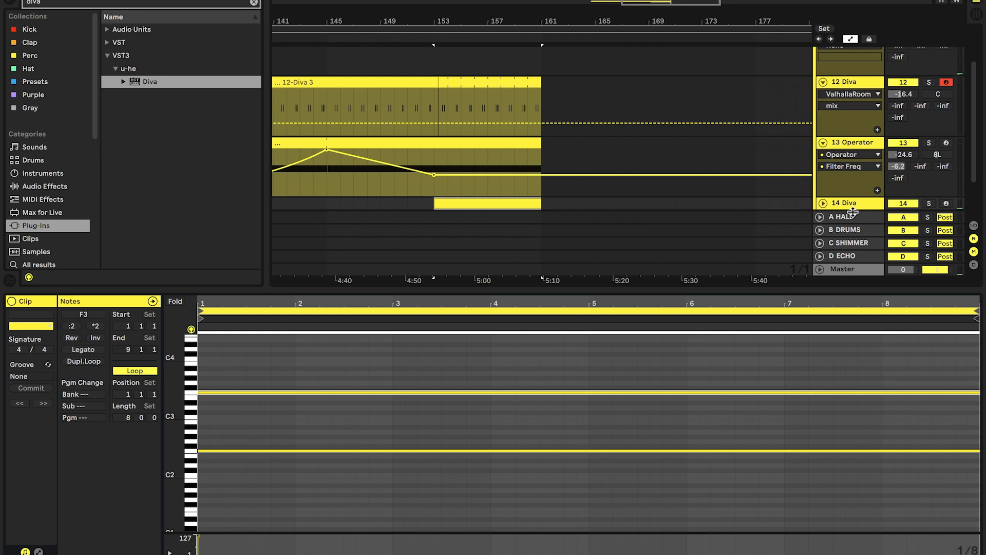
Solo the 14 Diva track and play it from bar 153.
{"action": "double_click", "coordinate": [855, 205]}
{"action": "left_click", "coordinate": [928, 261]}
{"action": "key", "text": "space"}
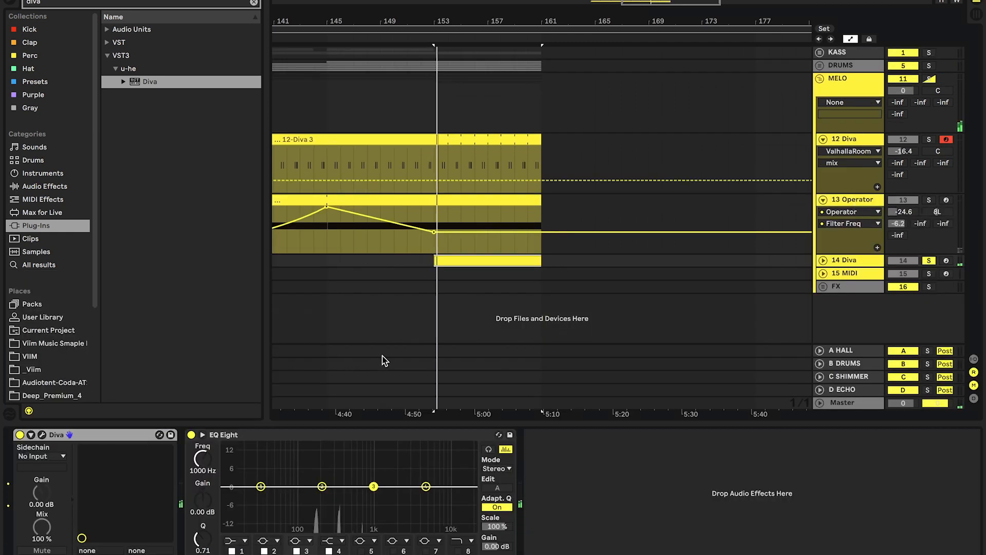
In Diva, set both envelopes' attack to minimum, raise their sustain, and set the filter's Env 2 modulation depth to 0.
{"action": "key", "text": "super+alt+p"}
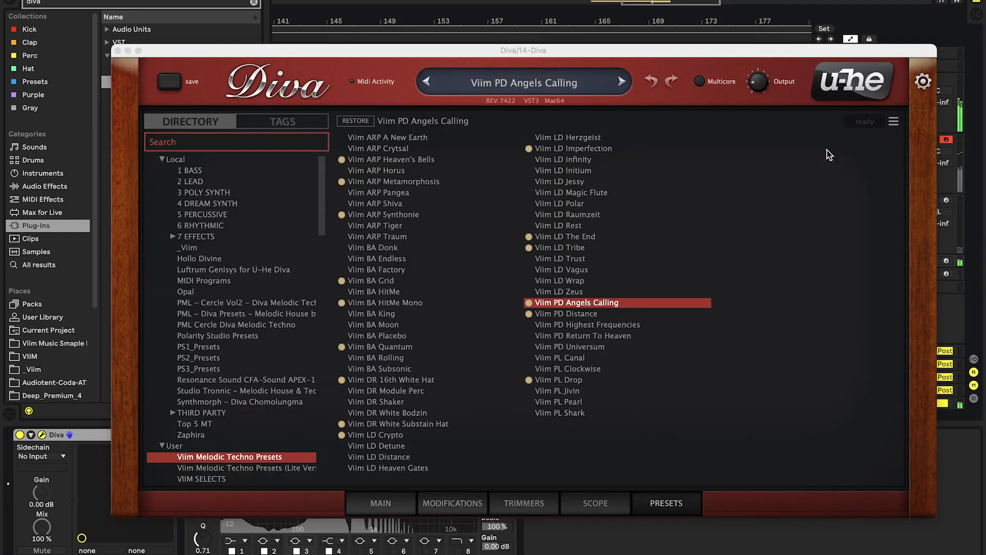
{"action": "left_click", "coordinate": [381, 503]}
{"action": "left_click_drag", "start_coordinate": [734, 265], "coordinate": [737, 423]}
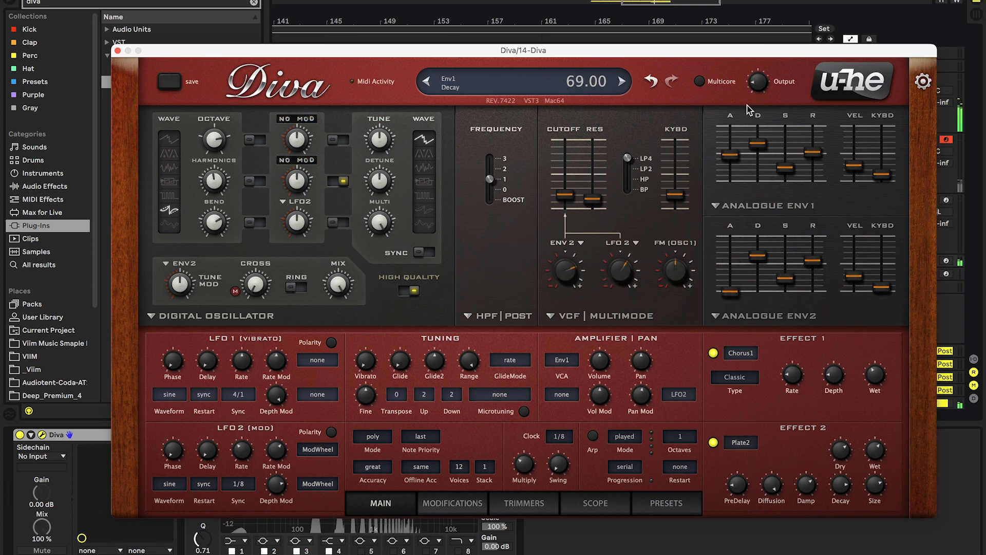
{"action": "left_click_drag", "start_coordinate": [730, 155], "coordinate": [755, 379]}
{"action": "left_click_drag", "start_coordinate": [786, 167], "coordinate": [786, 117]}
{"action": "left_click_drag", "start_coordinate": [778, 265], "coordinate": [778, 260]}
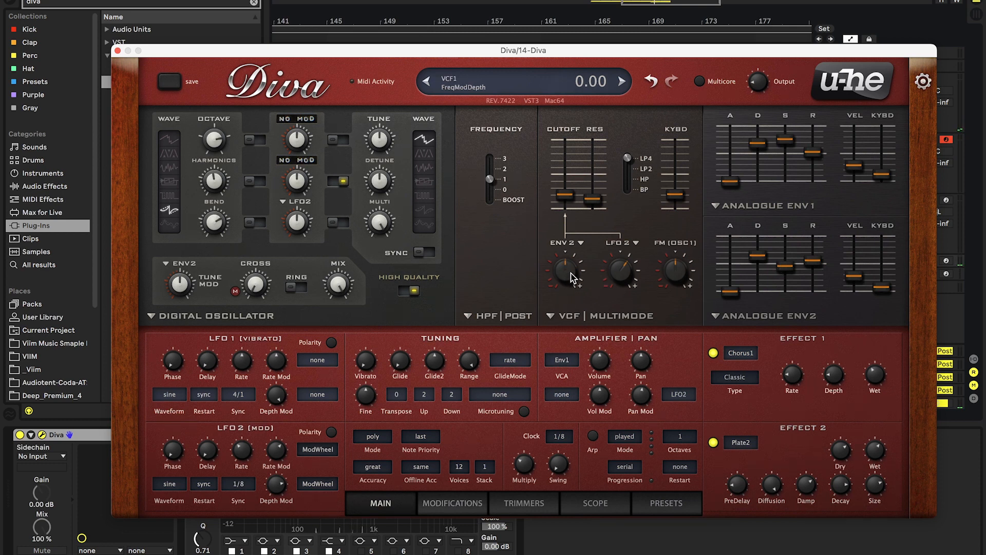
Raise Diva's filter cutoff slightly and switch off the Chorus1 and Plate2 effects.
{"action": "left_click_drag", "start_coordinate": [567, 199], "coordinate": [568, 189]}
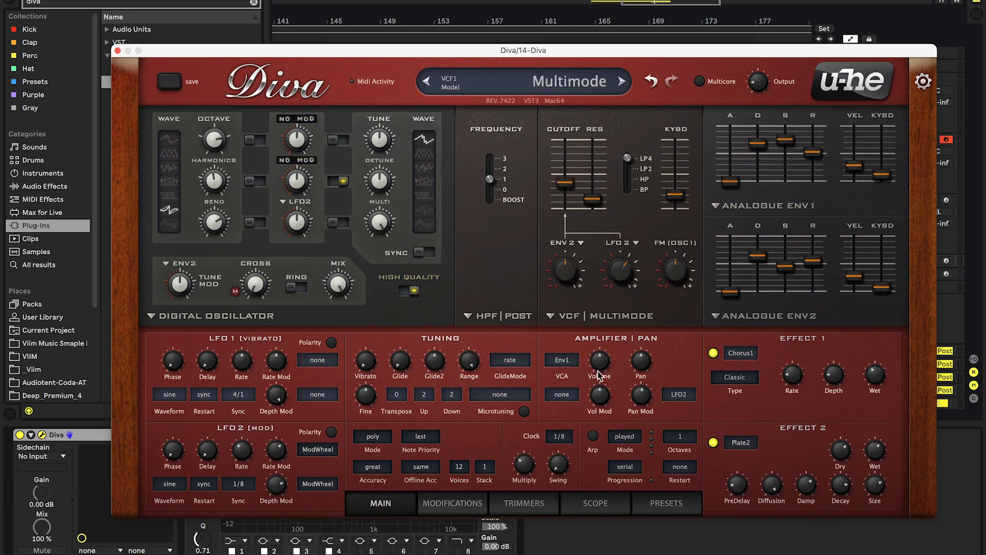
{"action": "left_click", "coordinate": [713, 442]}
{"action": "left_click", "coordinate": [713, 352]}
{"action": "left_click", "coordinate": [117, 51]}
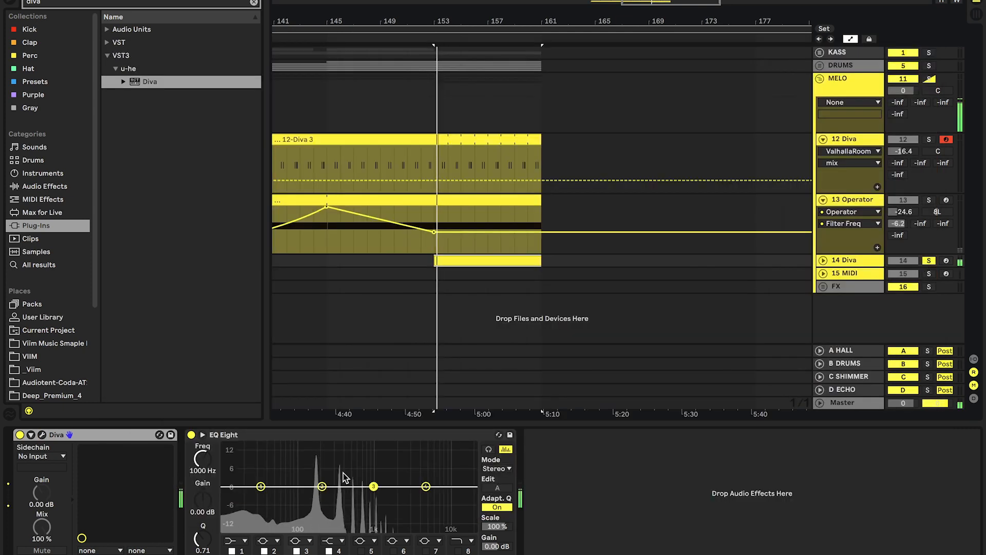
Turn band 1 of EQ Eight on 14 Diva into a low cut at 225 Hz.
{"action": "left_click", "coordinate": [237, 541]}
{"action": "left_click", "coordinate": [237, 472]}
{"action": "left_click_drag", "start_coordinate": [260, 497], "coordinate": [325, 497]}
Raise Diva's filter cutoff further and set the digital oscillator's mix to 100 and Multi to 32.
{"action": "left_click", "coordinate": [43, 435]}
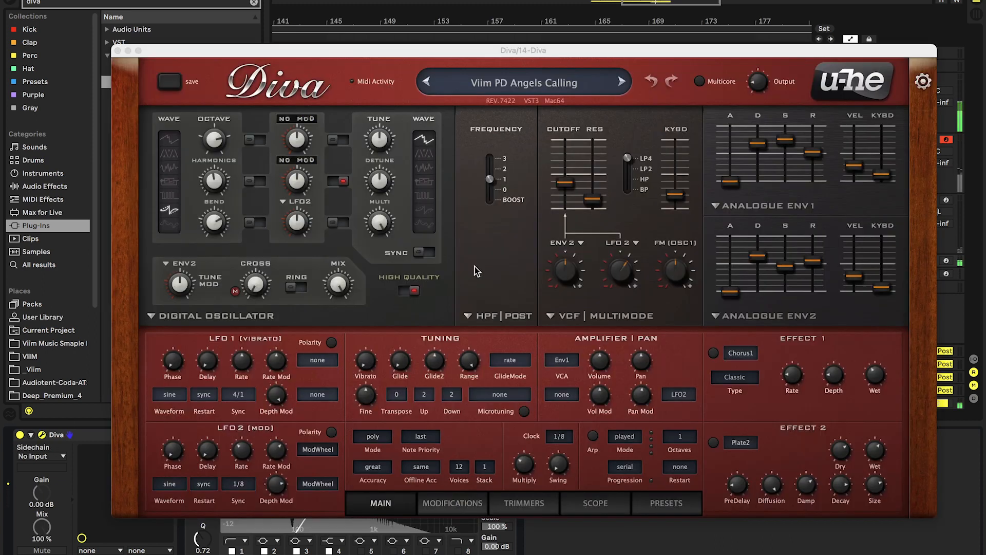
{"action": "left_click_drag", "start_coordinate": [563, 182], "coordinate": [564, 173]}
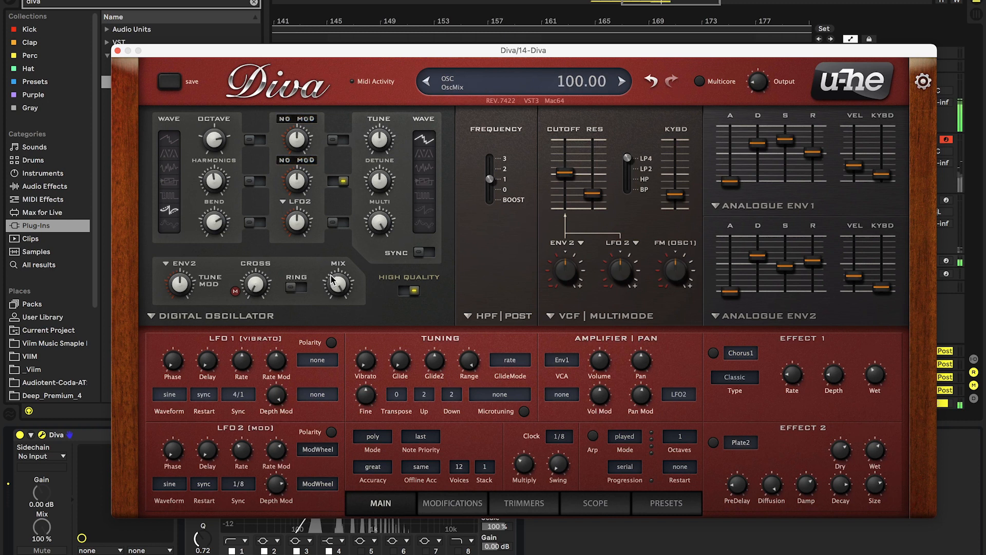
{"action": "left_click_drag", "start_coordinate": [324, 430], "coordinate": [329, 1]}
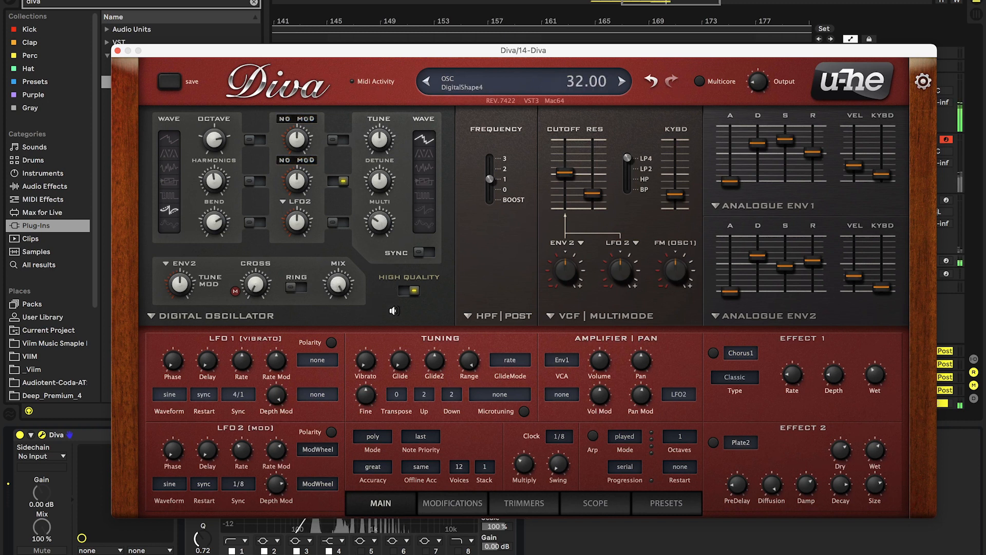
{"action": "left_click_drag", "start_coordinate": [389, 222], "coordinate": [380, 180]}
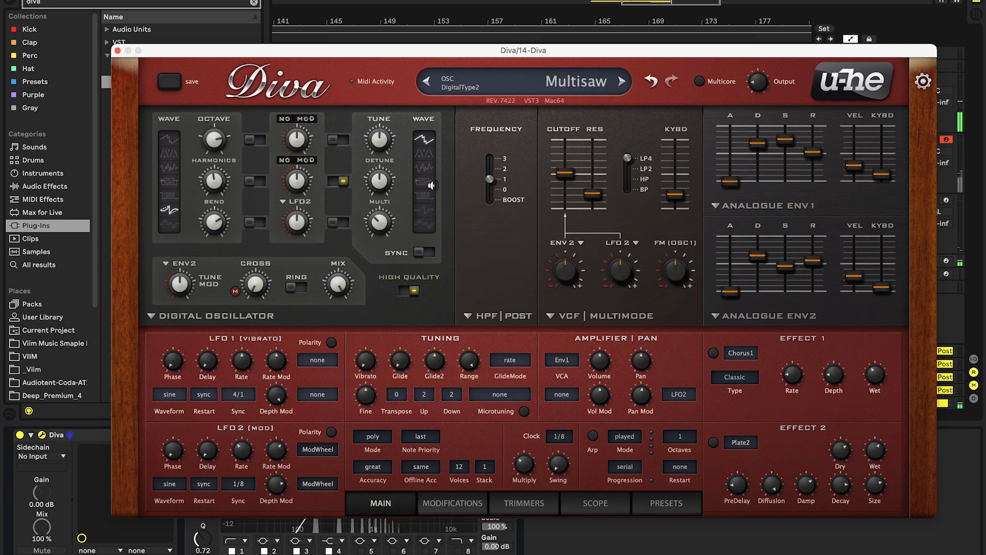
{"action": "left_click", "coordinate": [118, 51]}
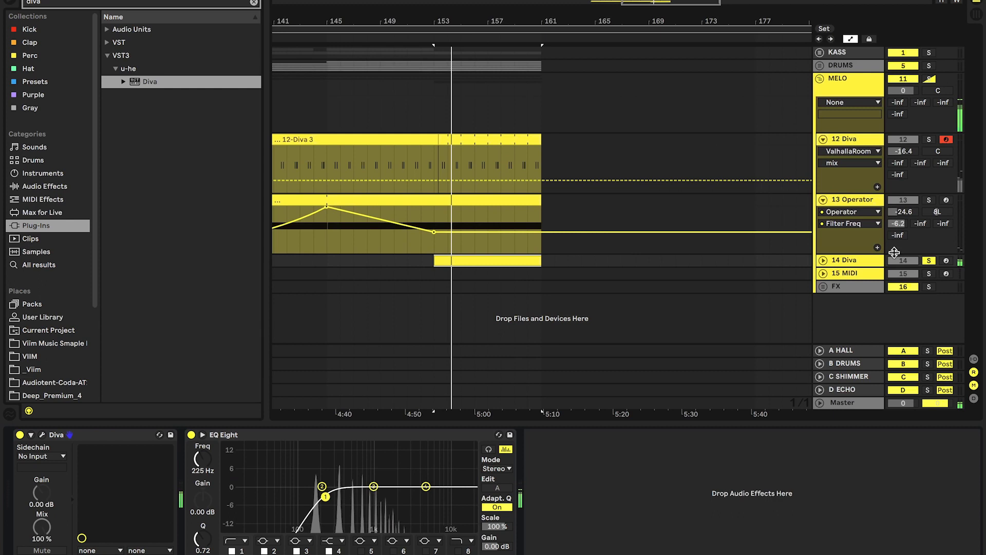
Set 14 Diva's track volume to -9.0 dB and add a Compressor after its EQ Eight.
{"action": "left_click", "coordinate": [822, 261]}
{"action": "left_click_drag", "start_coordinate": [906, 278], "coordinate": [906, 291]}
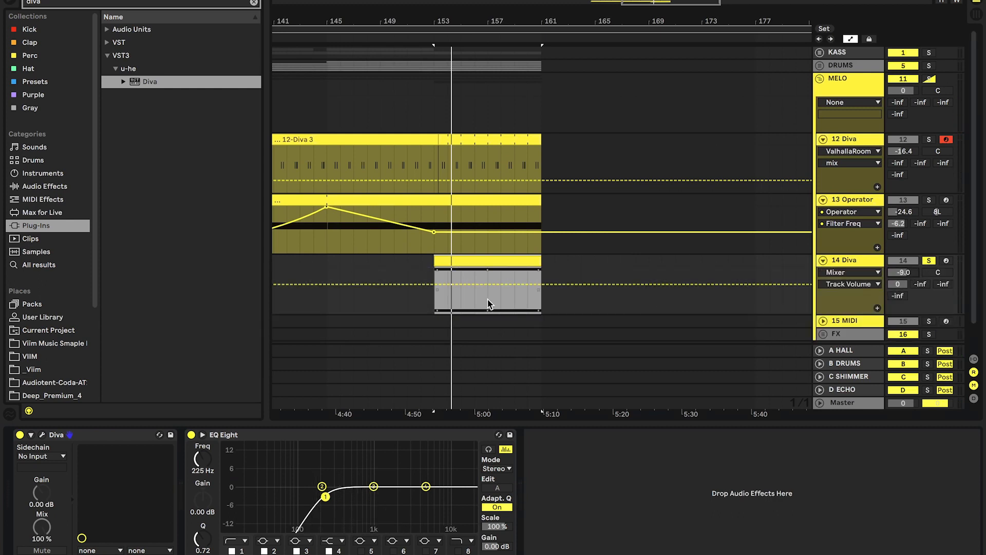
{"action": "left_click", "coordinate": [45, 186]}
{"action": "double_click", "coordinate": [154, 132]}
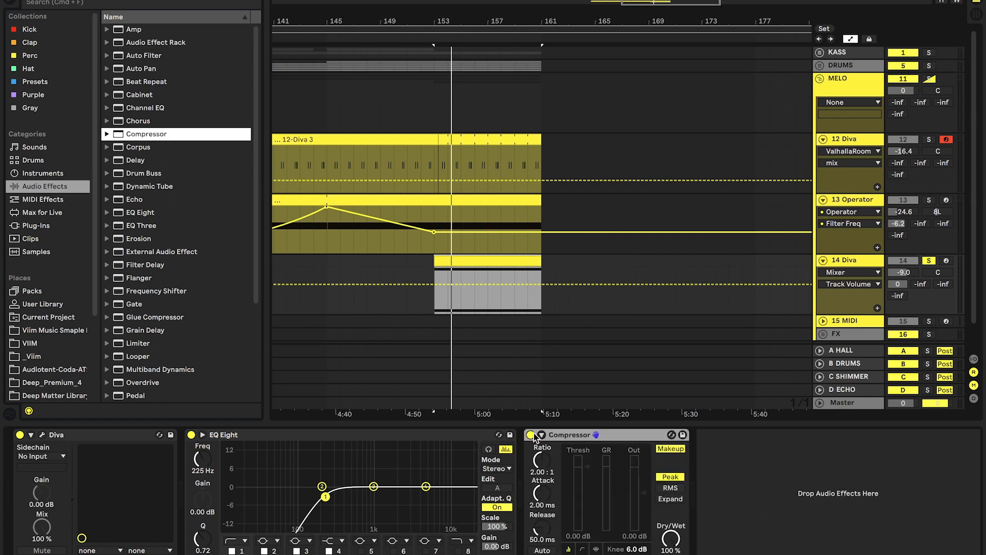
Sidechain the Compressor on 14 Diva to Kick with the sidechain EQ on, and set its threshold to -53 dB.
{"action": "left_click", "coordinate": [542, 435]}
{"action": "left_click", "coordinate": [552, 451]}
{"action": "left_click", "coordinate": [552, 469]}
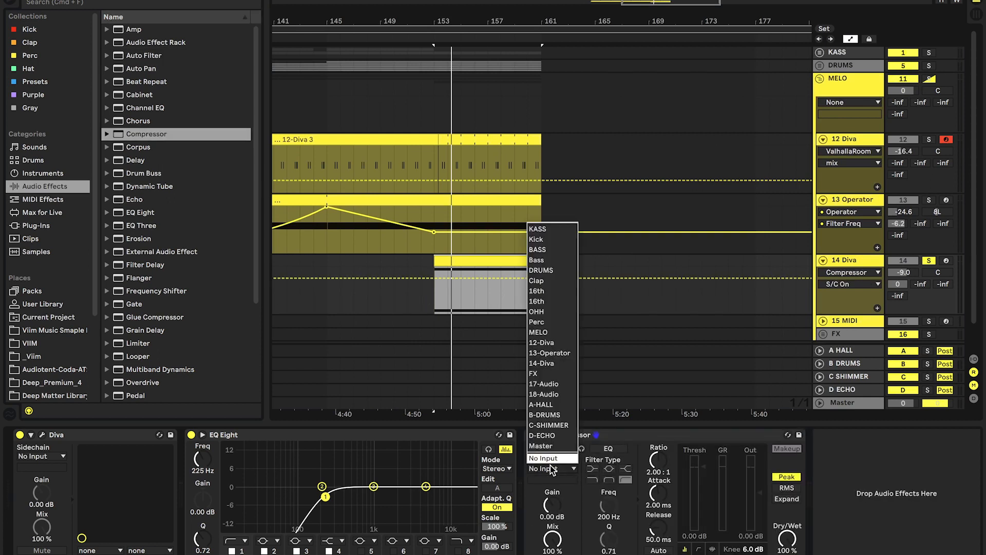
{"action": "left_click", "coordinate": [556, 239]}
{"action": "left_click", "coordinate": [702, 500]}
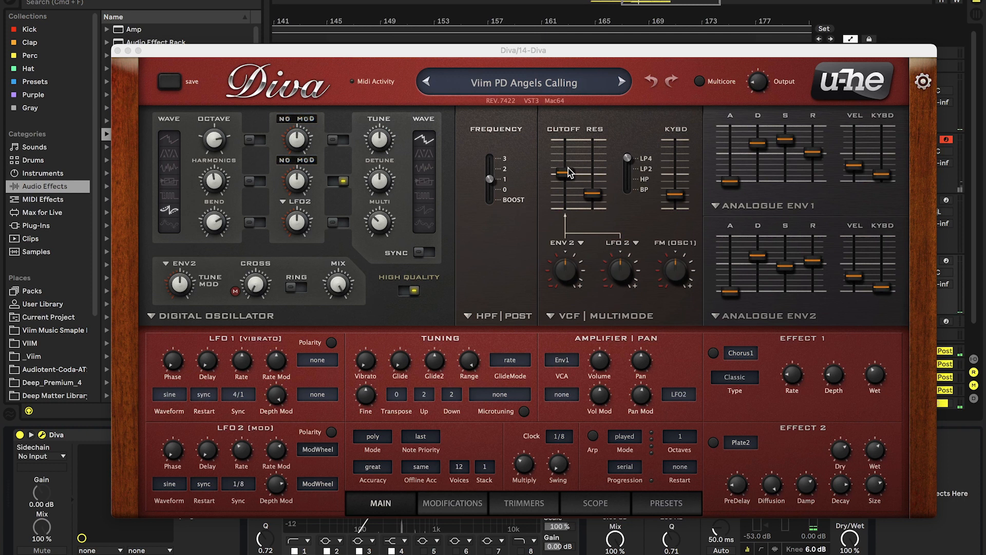
Extend the 14 Diva clip back to bar 145 and automate Diva's Frequency rising from 60.76 at bar 145 to about bar 153.
{"action": "left_click", "coordinate": [117, 51]}
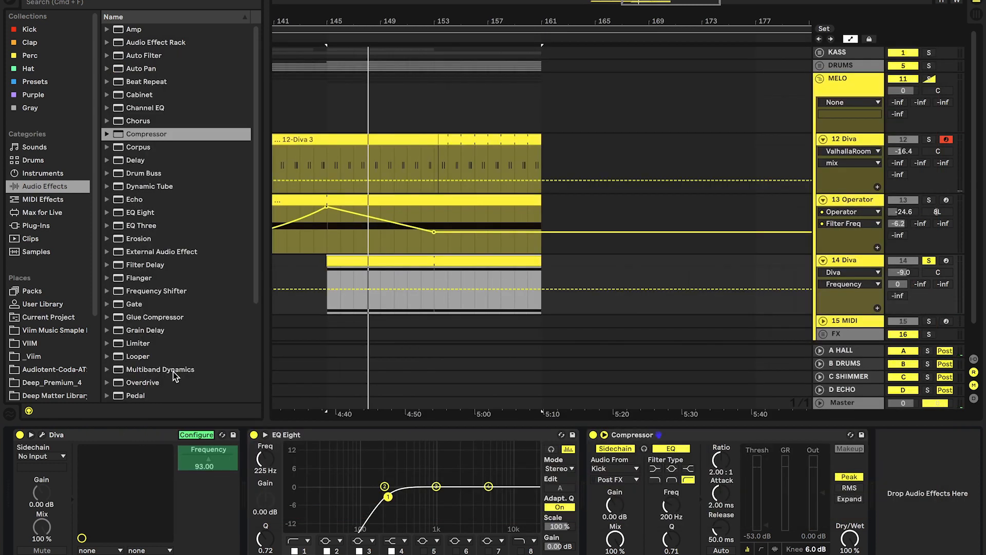
{"action": "left_click_drag", "start_coordinate": [327, 289], "coordinate": [327, 299]}
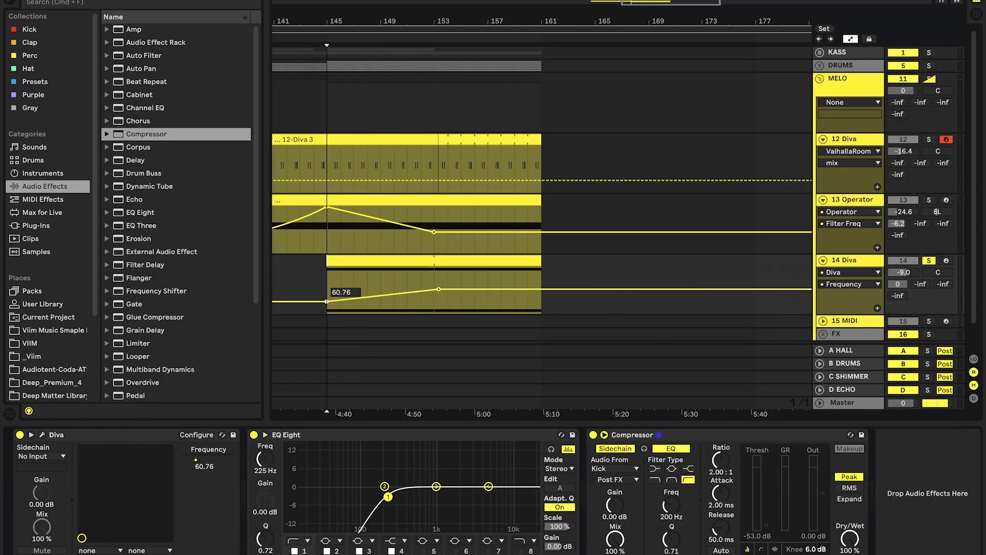
Align 14 Diva's upper Frequency breakpoint at 93.00 with bar 153, and set the unsoloed track's volume to -9.9 dB.
{"action": "key", "text": "space"}
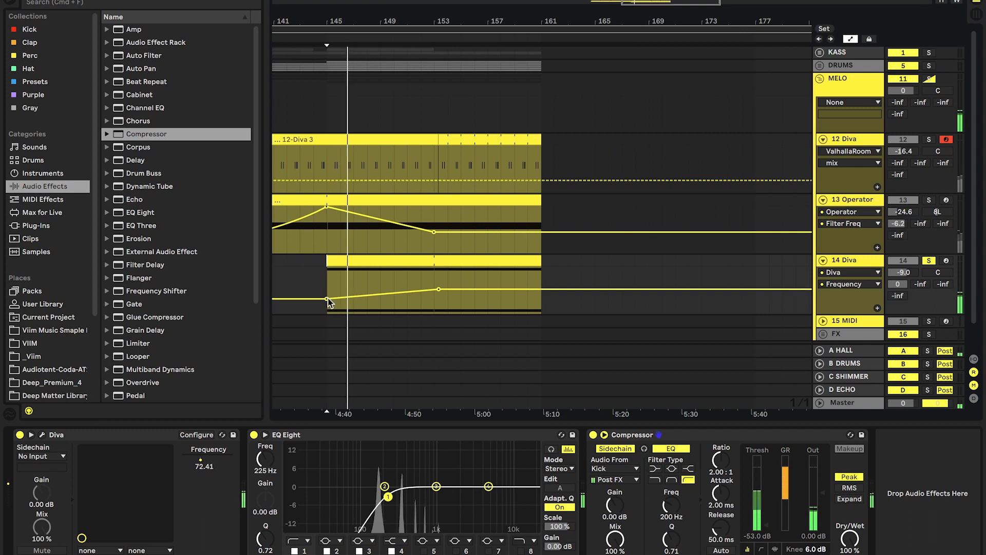
{"action": "left_click_drag", "start_coordinate": [438, 289], "coordinate": [434, 289]}
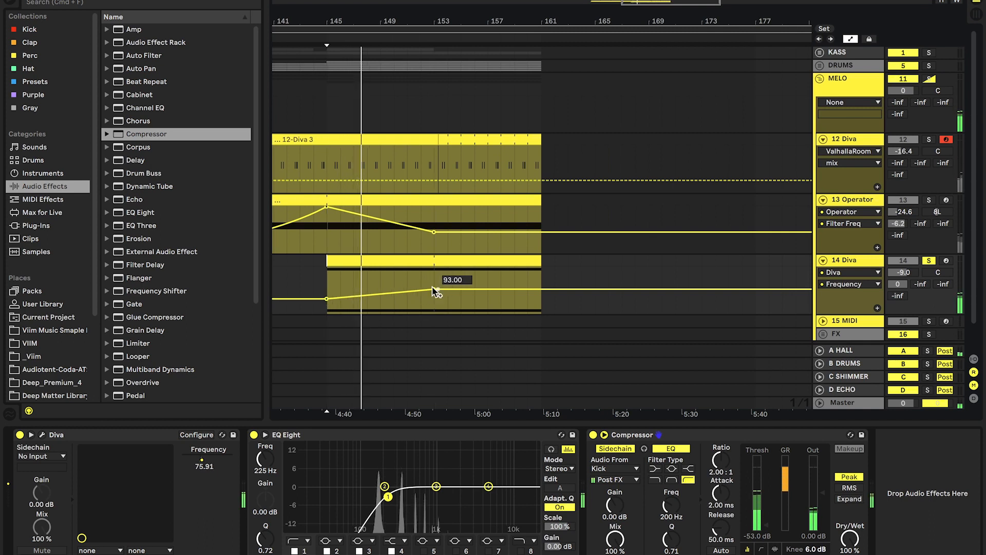
{"action": "left_click", "coordinate": [929, 261]}
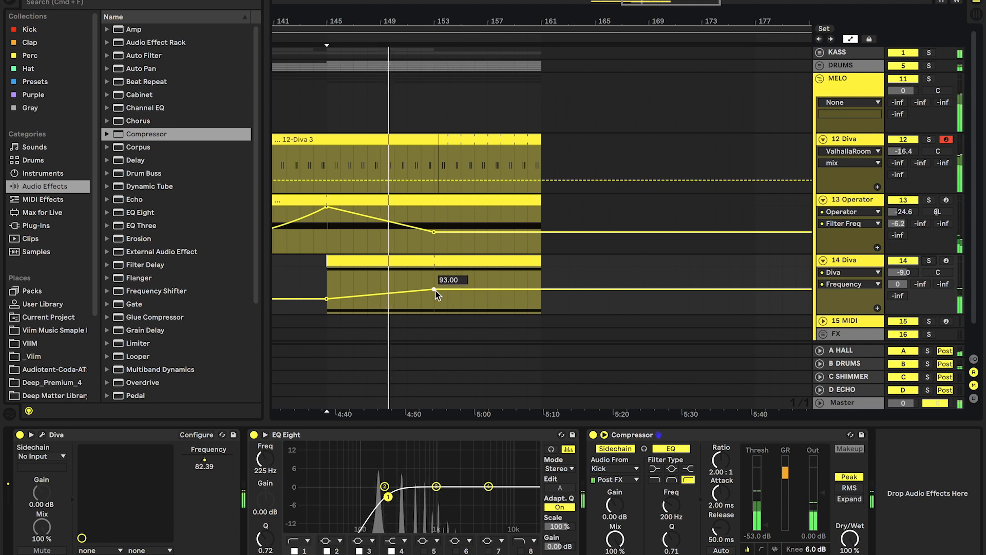
{"action": "left_click_drag", "start_coordinate": [903, 273], "coordinate": [903, 277]}
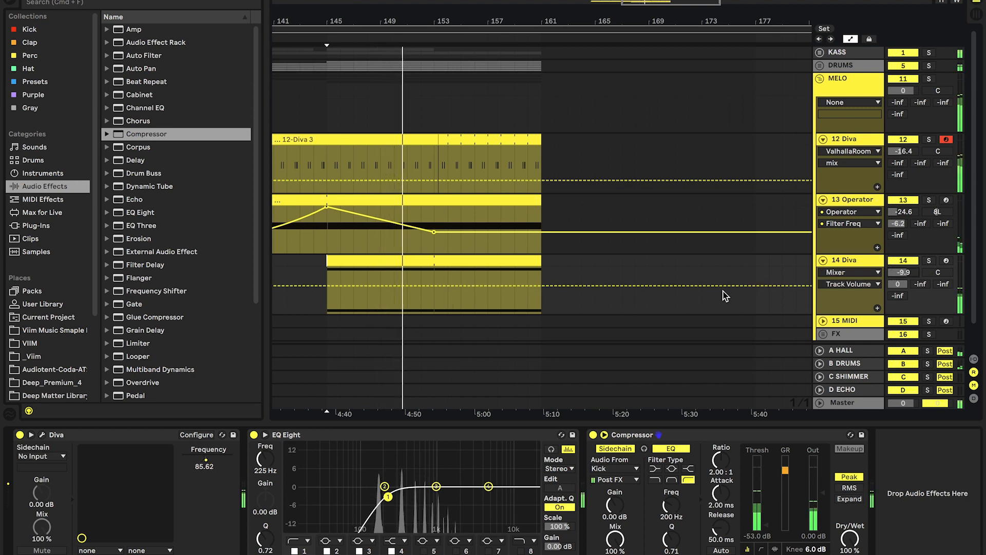
Curve 14 Diva's Frequency automation up to a peak just before bar 153 and bring it back down by bar 161.
{"action": "left_click", "coordinate": [206, 455]}
{"action": "mouse_move", "coordinate": [431, 288]}
{"action": "mouse_move", "coordinate": [430, 290]}
{"action": "left_mouse_down"}
{"action": "mouse_move", "coordinate": [429, 282]}
{"action": "mouse_move", "coordinate": [419, 294]}
{"action": "left_mouse_up"}
{"action": "left_click_drag", "start_coordinate": [541, 290], "coordinate": [541, 296]}
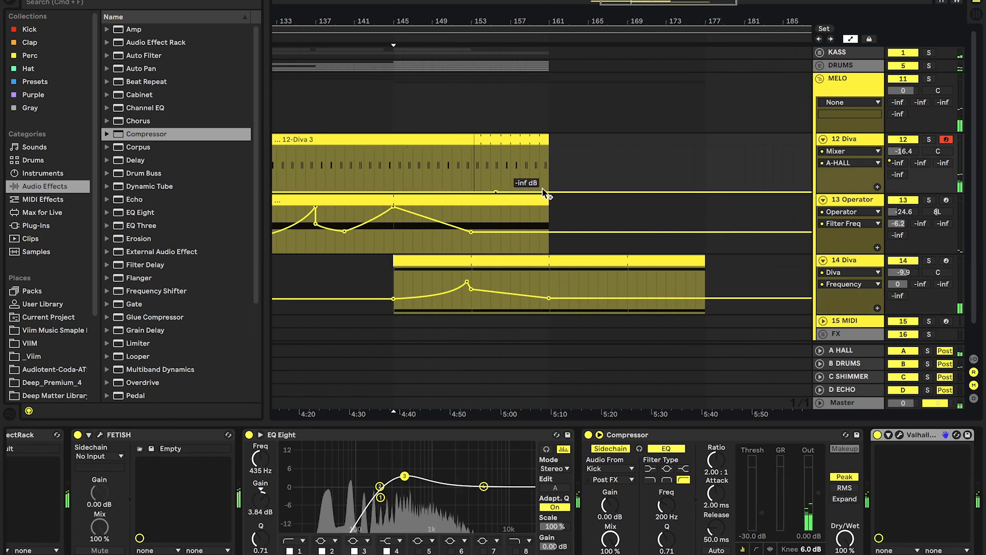
Automate 12 Diva's A-HALL send rising to about -9 dB from bar 154 to 161, and its D-ECHO send rising to -7.0 dB within bar 160.
{"action": "left_click_drag", "start_coordinate": [547, 193], "coordinate": [549, 156]}
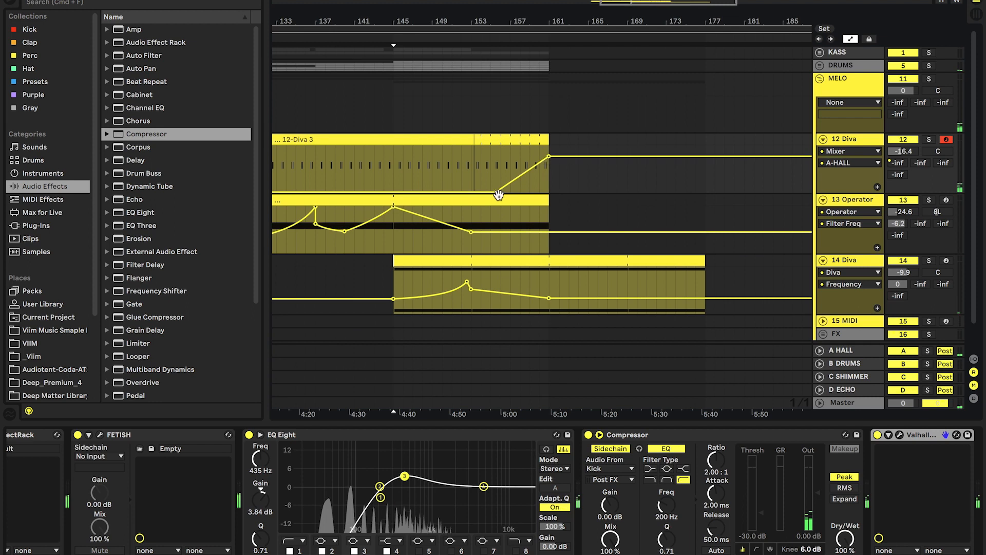
{"action": "left_click_drag", "start_coordinate": [496, 192], "coordinate": [481, 191]}
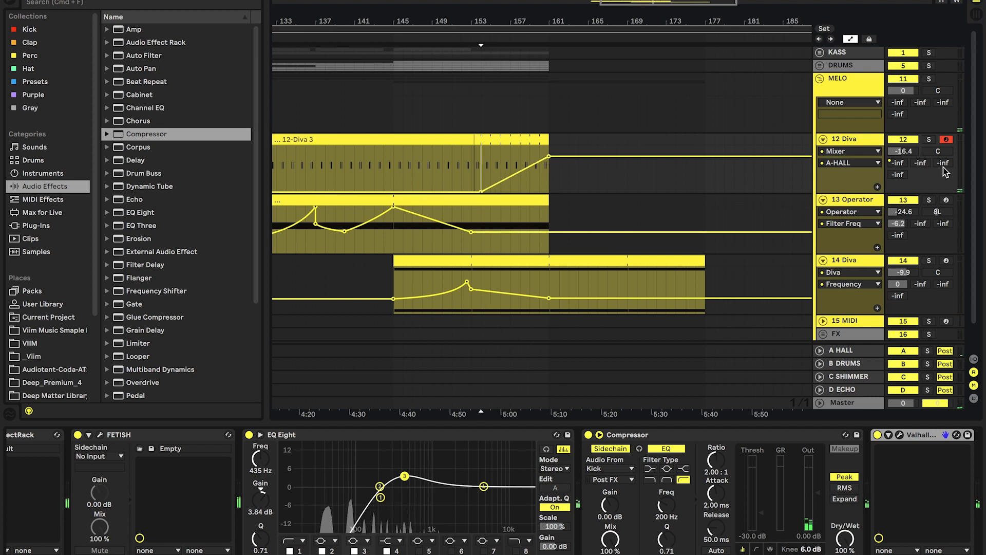
{"action": "left_click", "coordinate": [908, 175]}
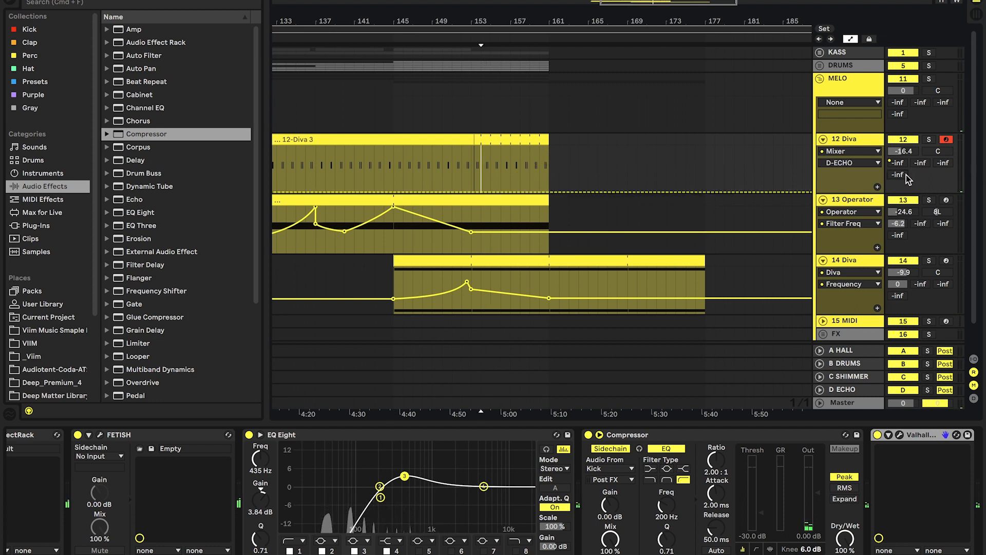
{"action": "left_click", "coordinate": [870, 396]}
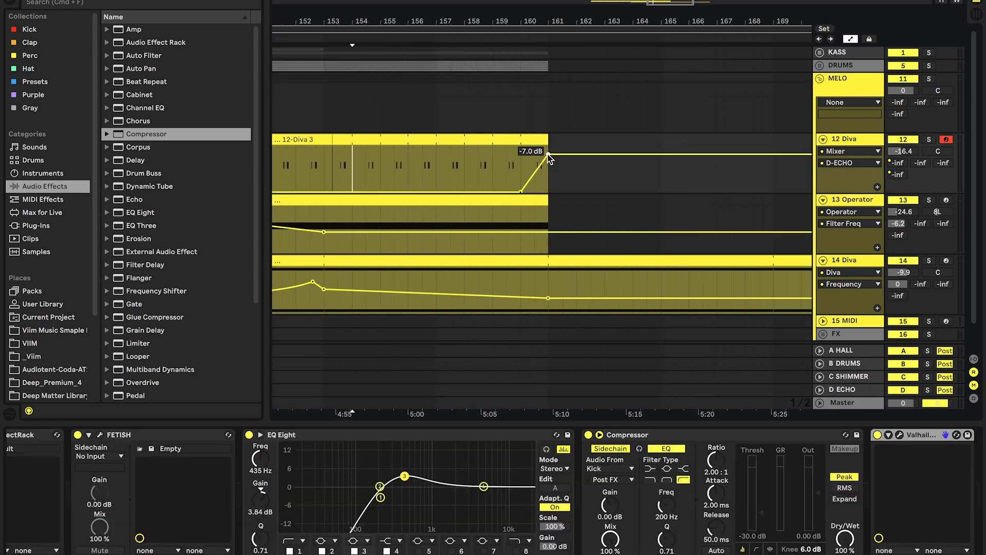
{"action": "left_click_drag", "start_coordinate": [548, 154], "coordinate": [535, 154]}
{"action": "scroll", "coordinate": [534, 154], "scroll_direction": "up", "scroll_amount": 5}
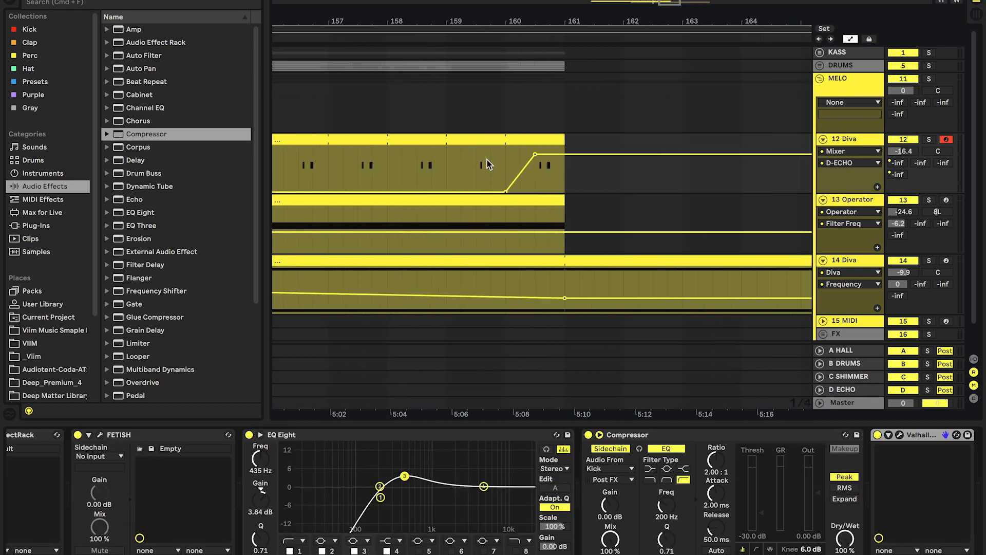
{"action": "key", "text": "space"}
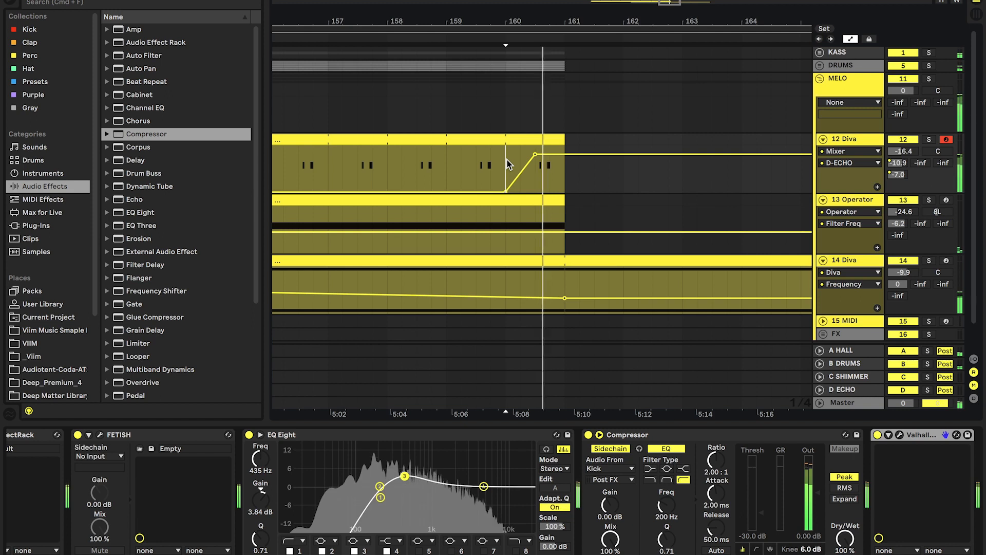
{"action": "scroll", "coordinate": [507, 159], "scroll_direction": "down", "scroll_amount": 8}
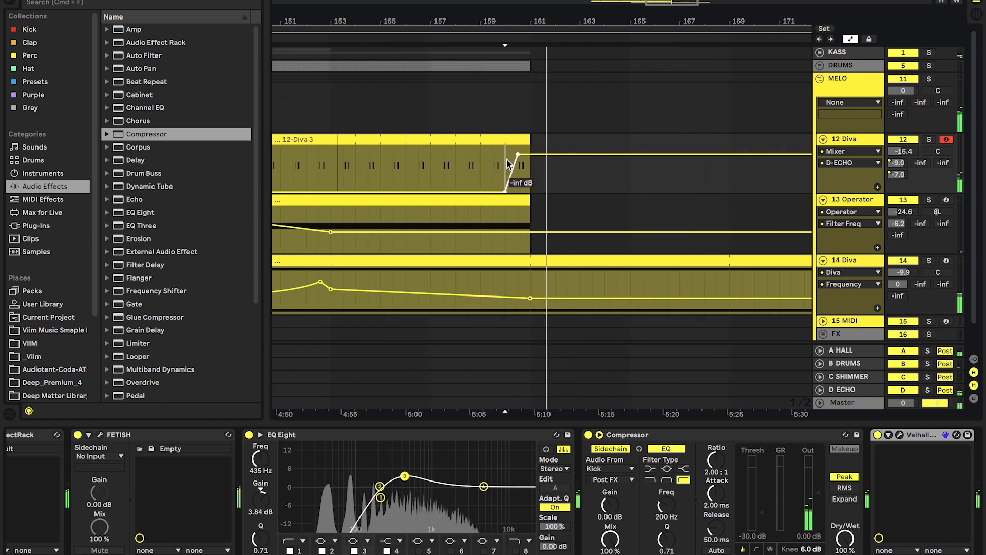
Extend the 13 Operator clip to bar 177 and fold the 13 Operator and 14 Diva tracks.
{"action": "scroll", "coordinate": [459, 197], "scroll_direction": "down", "scroll_amount": 4}
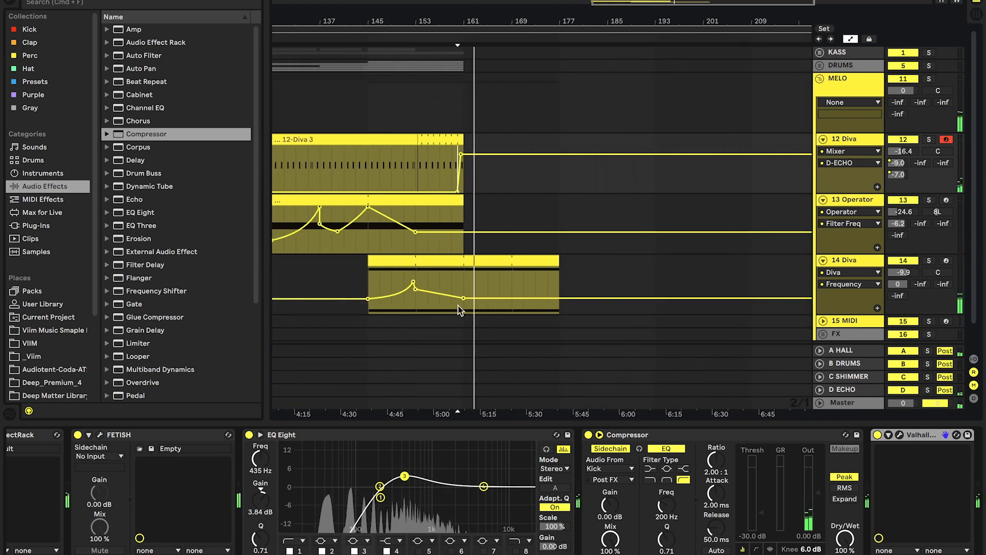
{"action": "left_click_drag", "start_coordinate": [465, 199], "coordinate": [555, 199]}
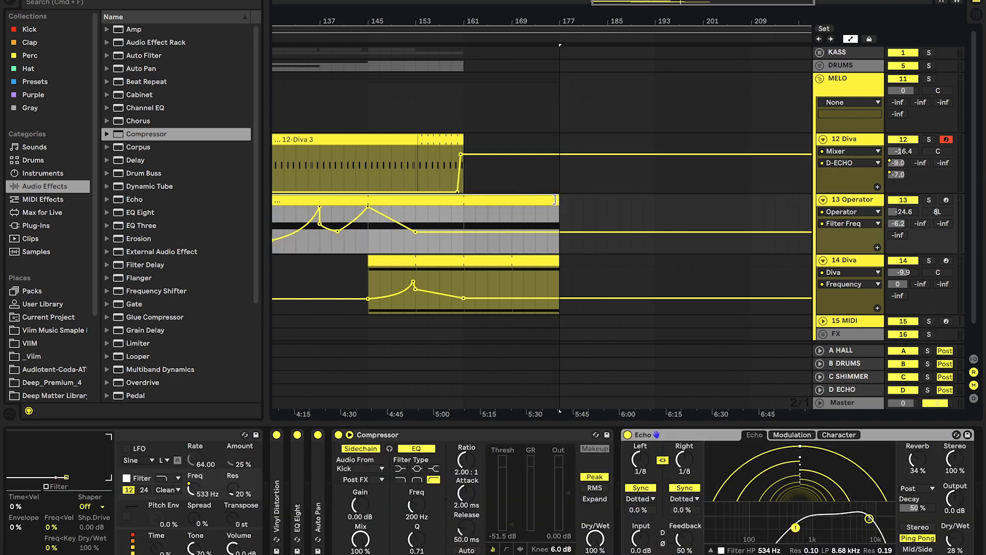
{"action": "left_click", "coordinate": [823, 200]}
{"action": "left_click", "coordinate": [823, 213]}
Load Diva on the 15 MIDI track and choose the preset Viim PL Clockwise.
{"action": "left_click", "coordinate": [842, 226]}
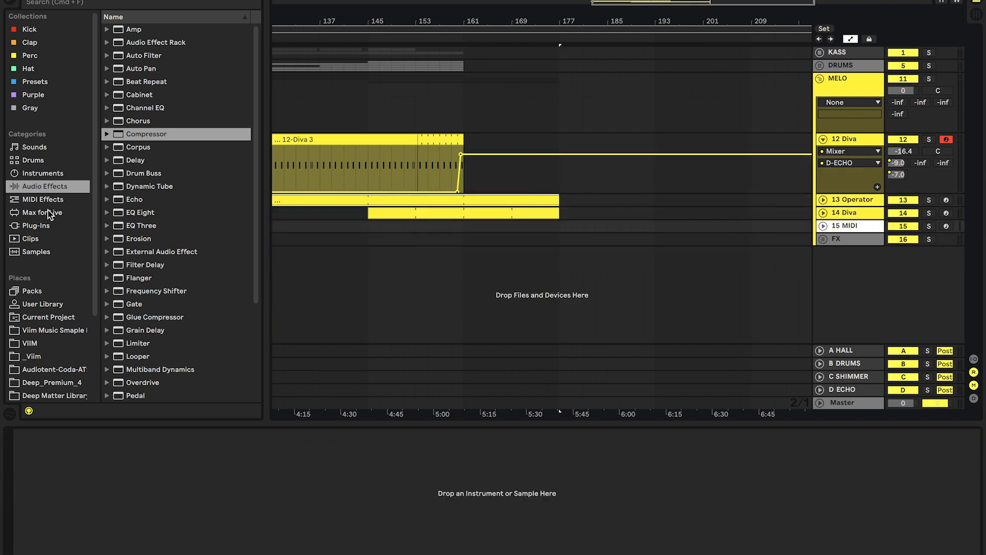
{"action": "left_click", "coordinate": [46, 225]}
{"action": "left_click", "coordinate": [151, 3]}
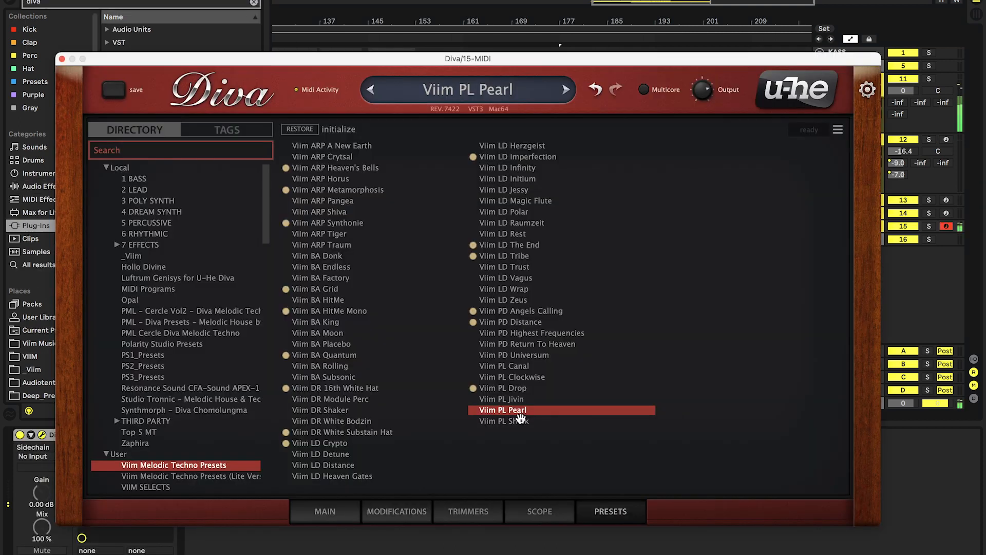
{"action": "left_click", "coordinate": [520, 368]}
{"action": "left_click", "coordinate": [524, 378]}
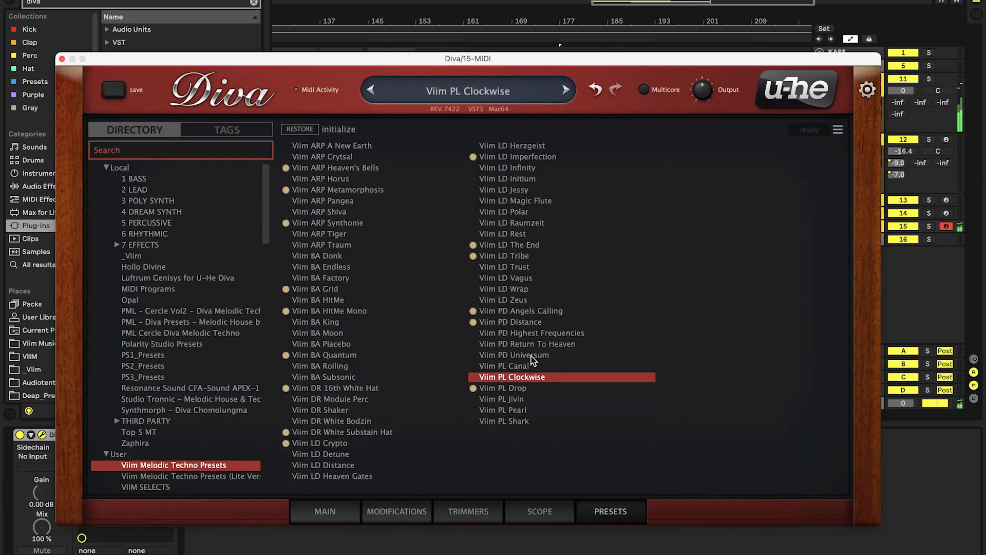
Set Delay2's Wow to 63.00 in Diva and close the plug-in window.
{"action": "left_click", "coordinate": [317, 522]}
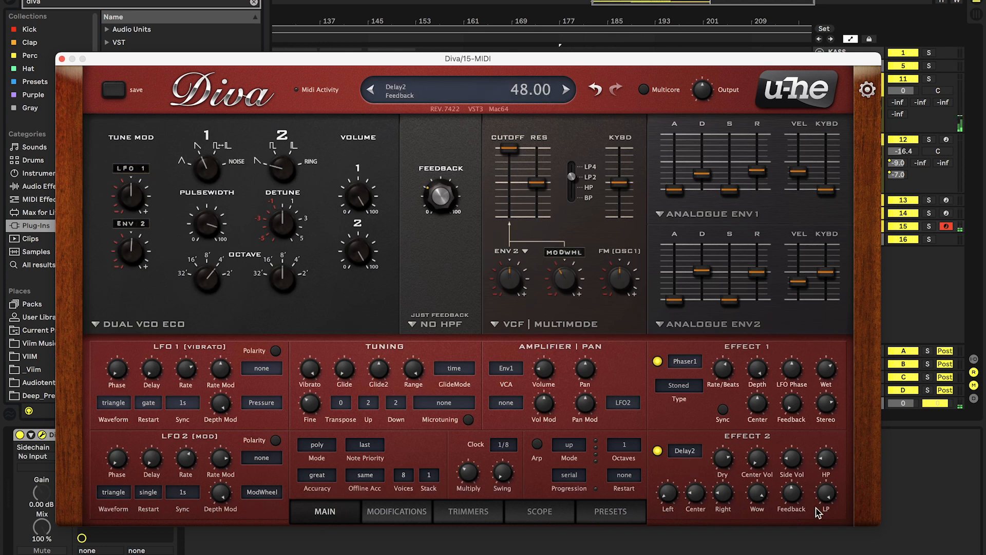
{"action": "left_click_drag", "start_coordinate": [762, 506], "coordinate": [760, 544]}
{"action": "mouse_move", "coordinate": [755, 488]}
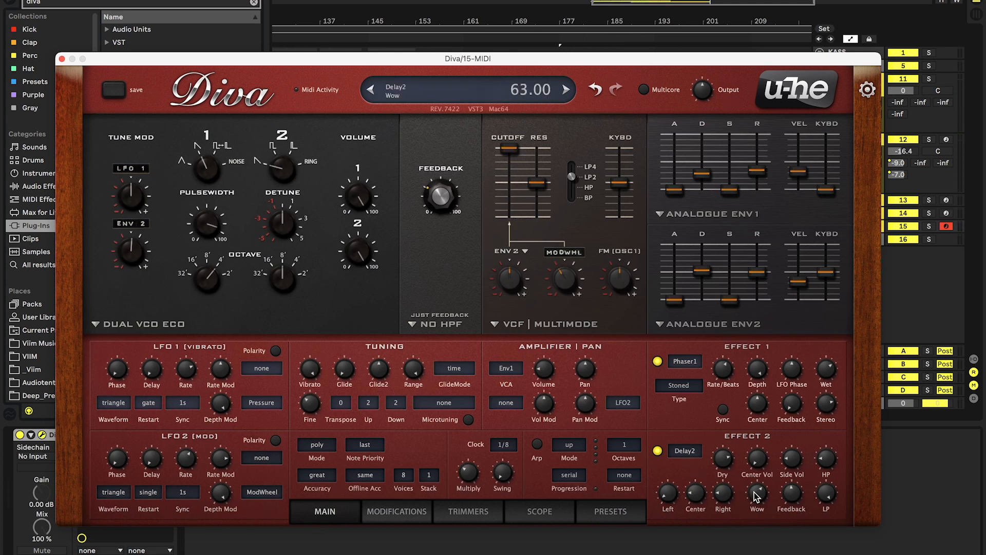
{"action": "left_click", "coordinate": [62, 59]}
Insert a MIDI clip on 15 Diva from bar 145 to 161, and set the track volume to -5.9 dB with A-HALL at -3.4 dB.
{"action": "left_click_drag", "start_coordinate": [377, 227], "coordinate": [473, 224]}
{"action": "key", "text": "super+shift+m"}
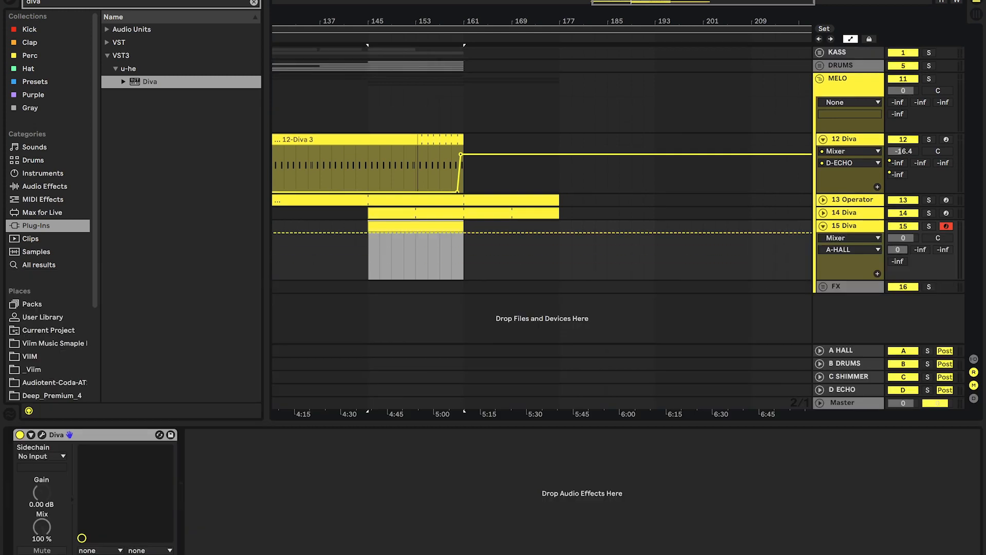
{"action": "left_click_drag", "start_coordinate": [902, 250], "coordinate": [902, 252]}
Add an EQ Eight after Diva on 15 Diva, make band 1 a low cut and raise its frequency.
{"action": "left_click", "coordinate": [61, 186]}
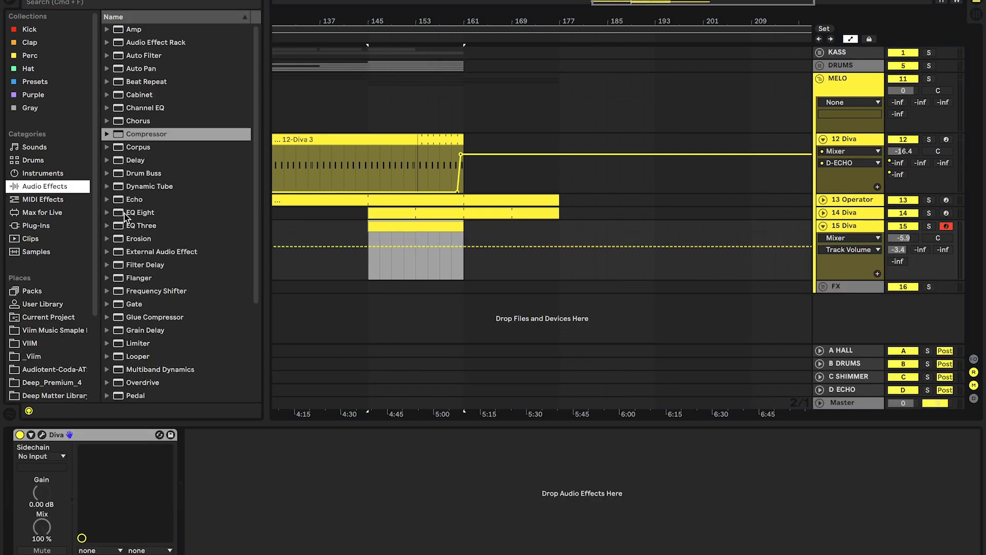
{"action": "double_click", "coordinate": [132, 214]}
{"action": "left_click", "coordinate": [241, 541]}
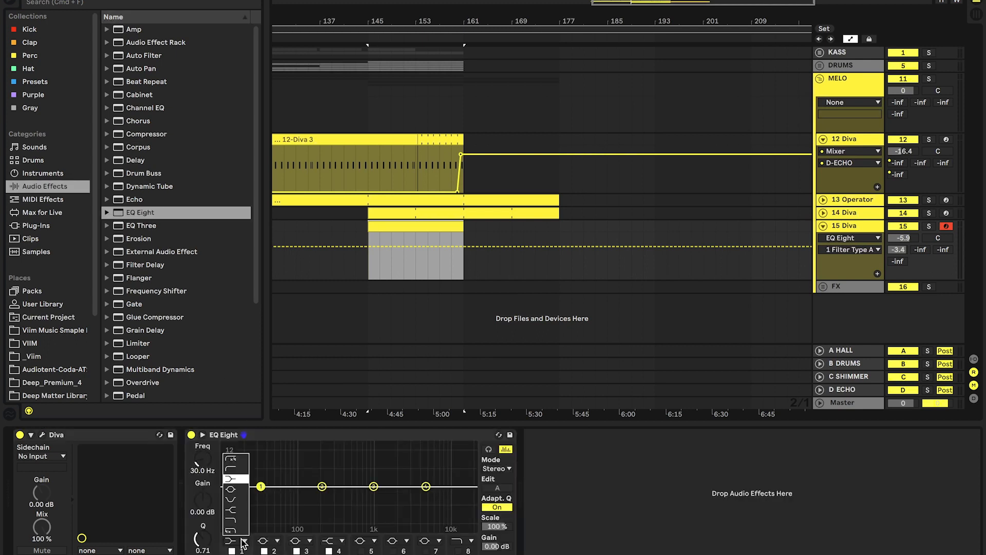
{"action": "left_click", "coordinate": [232, 468]}
{"action": "left_click_drag", "start_coordinate": [261, 486], "coordinate": [352, 497]}
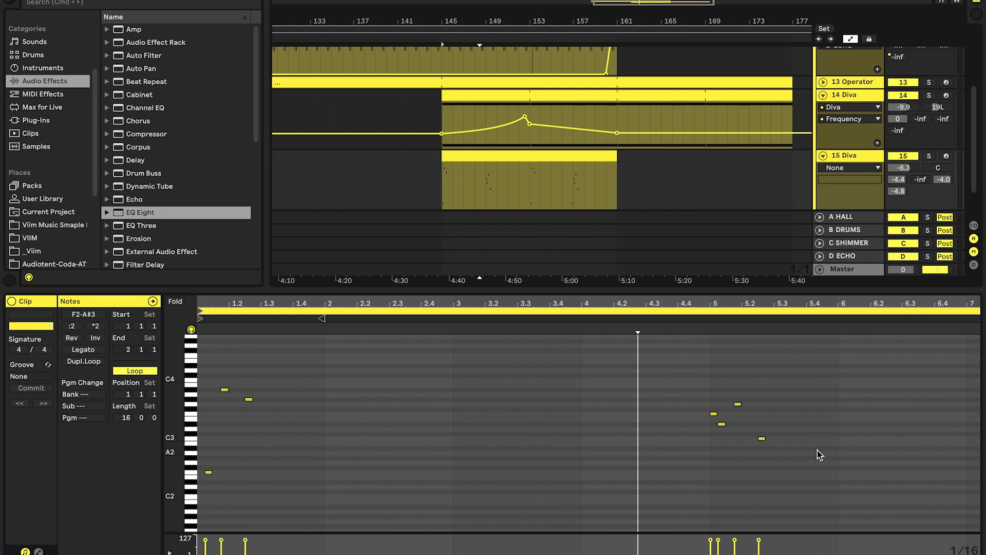
Examine 15 Diva's D-ECHO and C-SHIMMER sends and the device chain of the C SHIMMER return.
{"action": "left_click", "coordinate": [440, 304]}
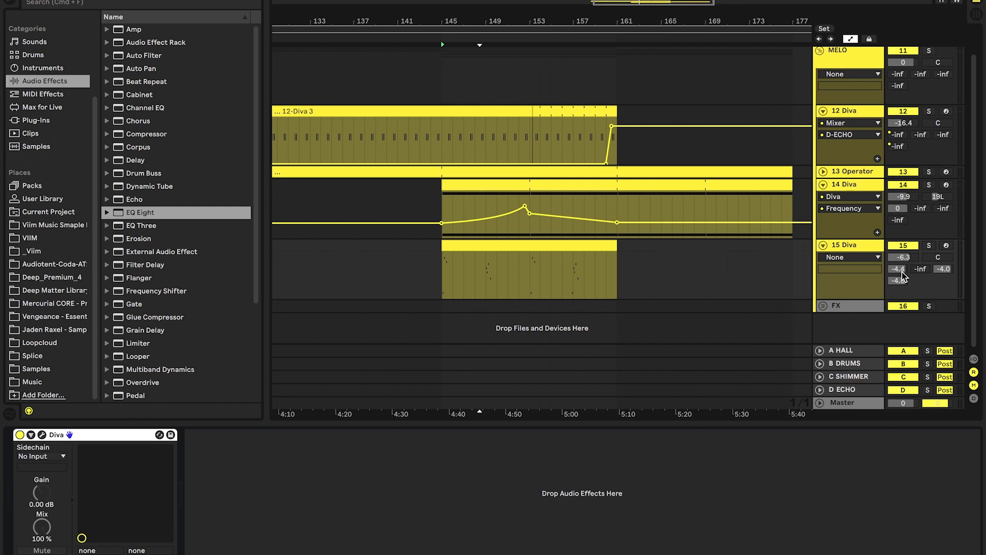
{"action": "left_click", "coordinate": [897, 280]}
{"action": "left_click", "coordinate": [942, 269]}
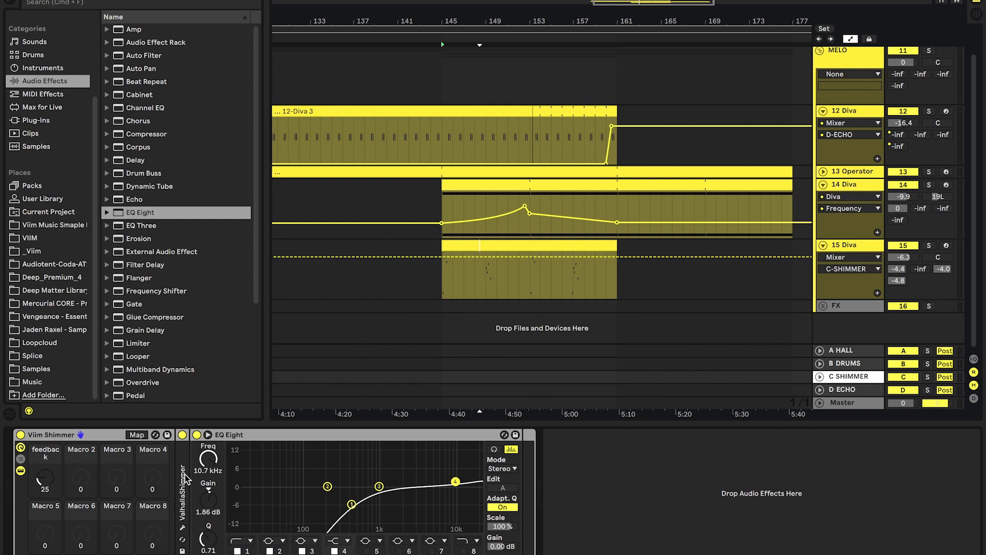
{"action": "left_click", "coordinate": [826, 248]}
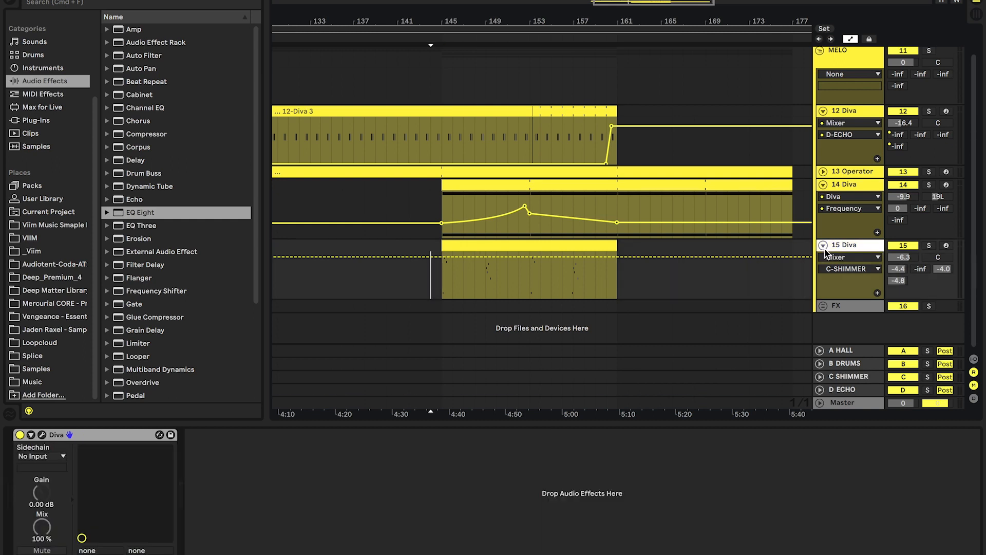
Play the arrangement from about bar 141 to audition the 15 Diva part with the other melodic tracks.
{"action": "left_click", "coordinate": [408, 274]}
{"action": "key", "text": "space"}
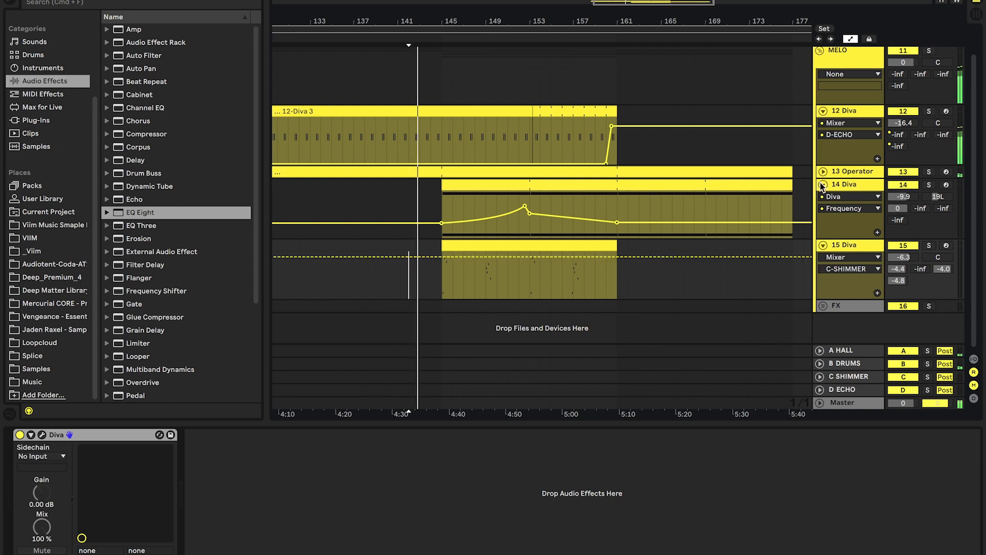
{"action": "left_click", "coordinate": [823, 184]}
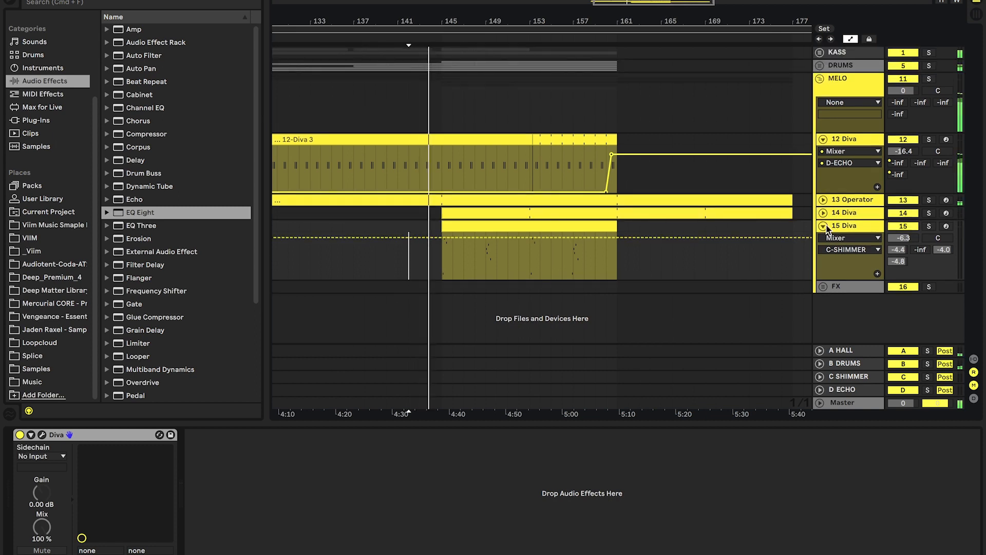
{"action": "scroll", "coordinate": [591, 260], "scroll_direction": "down", "scroll_amount": 5}
{"action": "scroll", "coordinate": [590, 259], "scroll_direction": "up", "scroll_amount": 1}
{"action": "scroll", "coordinate": [591, 260], "scroll_direction": "up", "scroll_amount": 1}
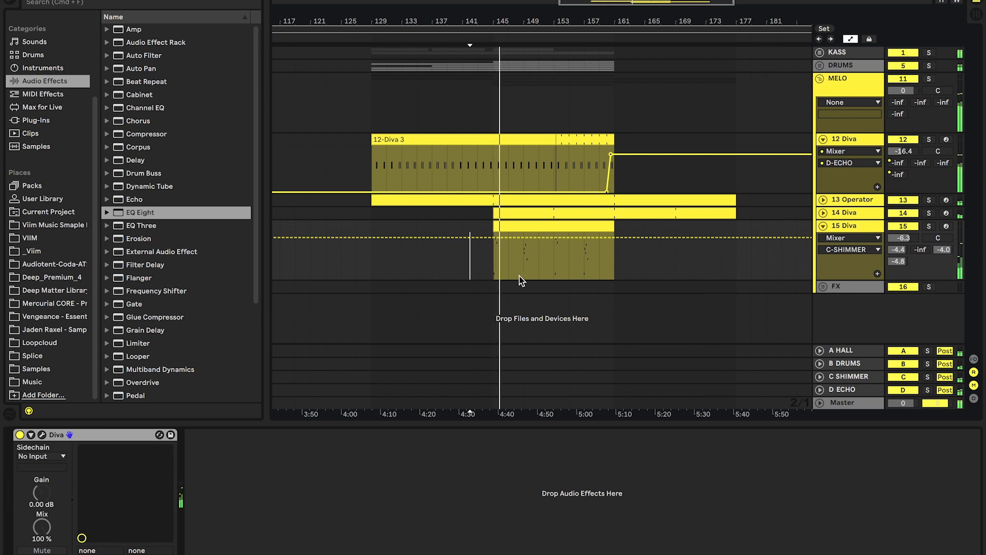
{"action": "scroll", "coordinate": [542, 276], "scroll_direction": "up", "scroll_amount": 8}
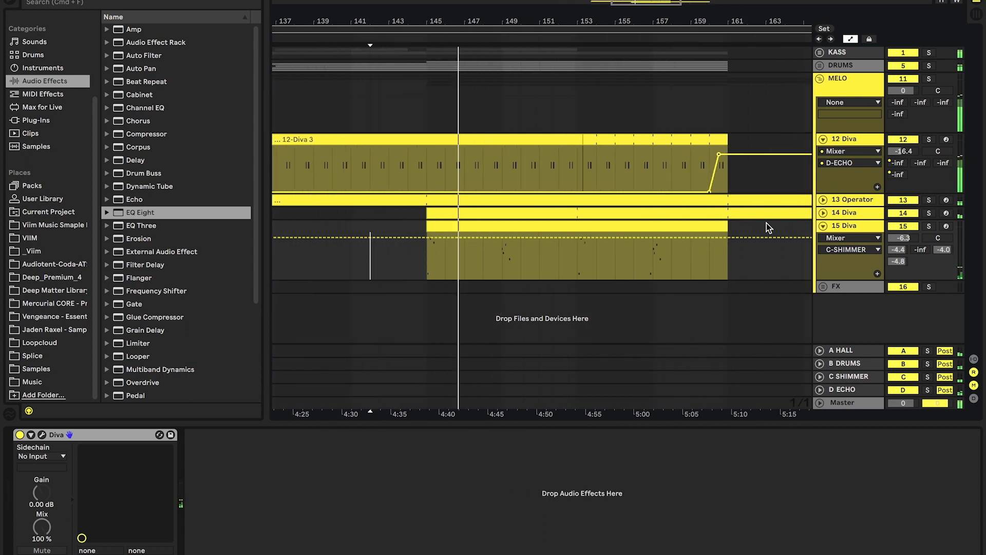
{"action": "left_click", "coordinate": [823, 213]}
Add an EQ Eight with a 250 Hz low cut and a Compressor sidechained to Kick at -34.2 dB threshold to 15 Diva.
{"action": "left_click", "coordinate": [843, 274]}
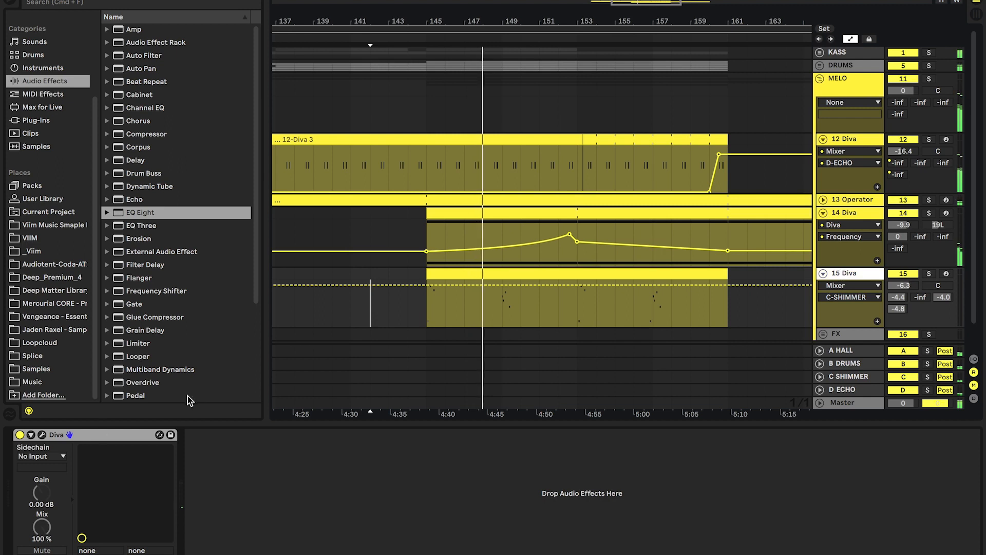
{"action": "scroll", "coordinate": [363, 281], "scroll_direction": "down", "scroll_amount": 2}
{"action": "left_click", "coordinate": [364, 282]}
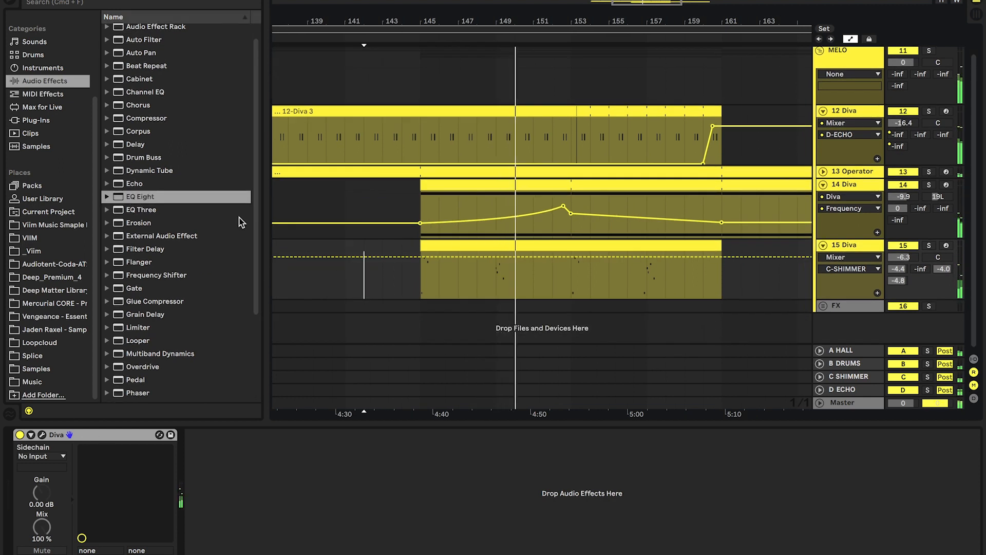
{"action": "double_click", "coordinate": [155, 196]}
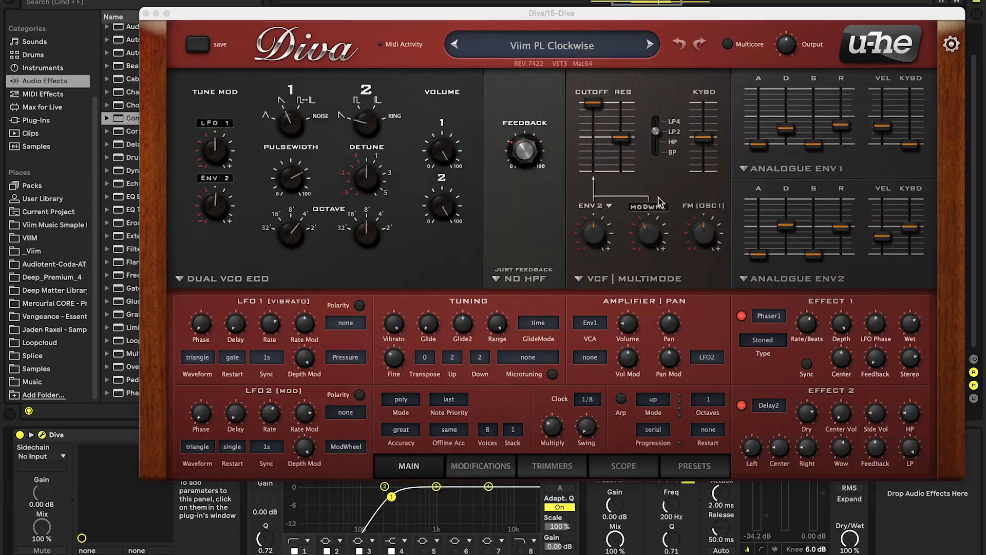
Automate Frequency on 15 Diva rising from about 105 at bar 145 to 150.00 near bar 151, and play the track soloed.
{"action": "left_click", "coordinate": [597, 102]}
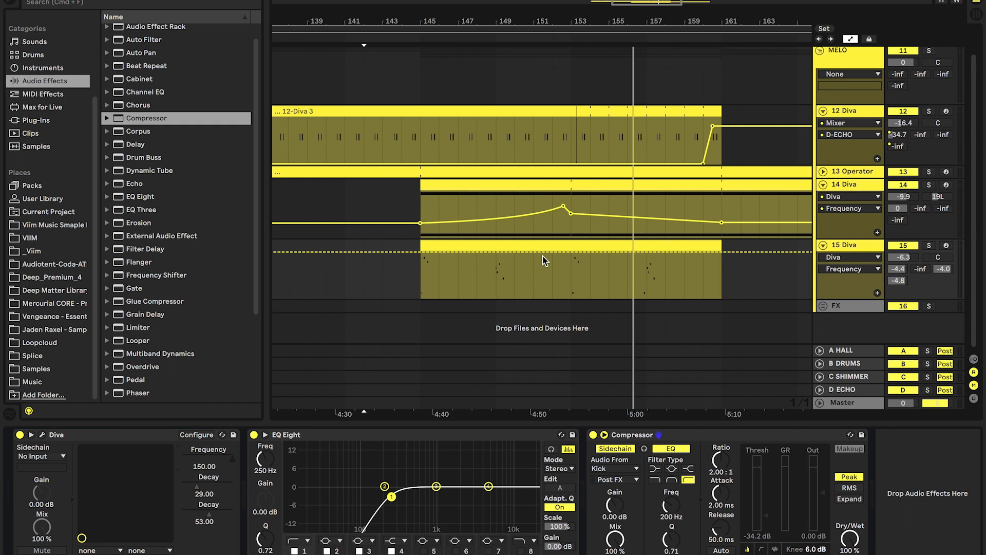
{"action": "left_click_drag", "start_coordinate": [420, 260], "coordinate": [420, 270]}
{"action": "left_click", "coordinate": [421, 282]}
{"action": "left_click", "coordinate": [929, 245]}
{"action": "key", "text": "space"}
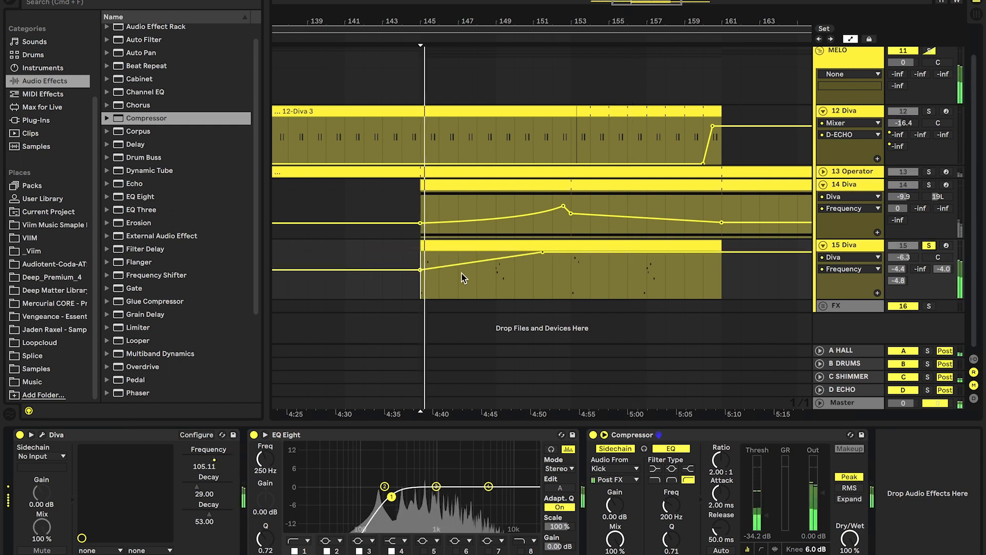
Lower 15 Diva's starting Frequency to about 89 and automate Decay with a small rise after bar 149 and a climb to about 66 near bar 157.
{"action": "left_click_drag", "start_coordinate": [420, 269], "coordinate": [420, 274]}
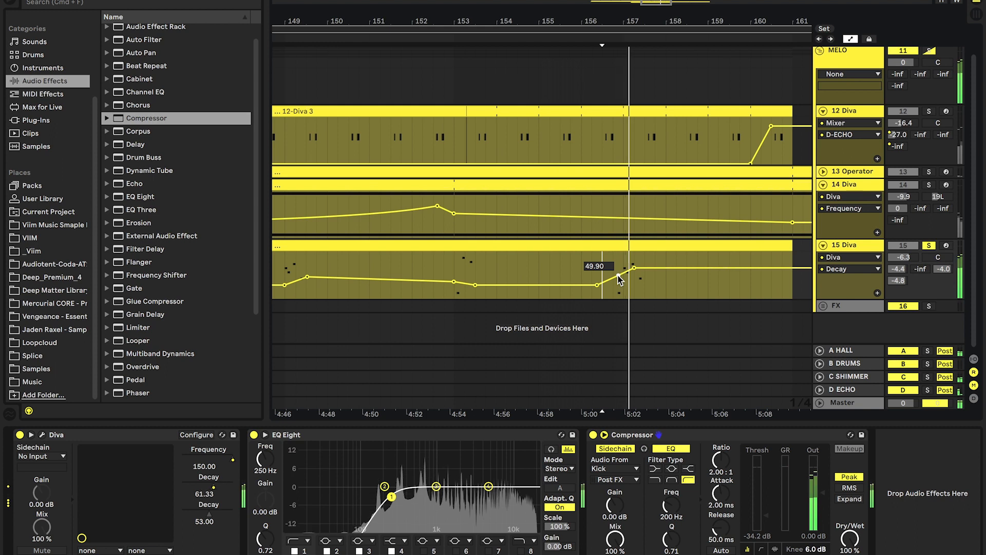
{"action": "scroll", "coordinate": [599, 274], "scroll_direction": "down", "scroll_amount": 3}
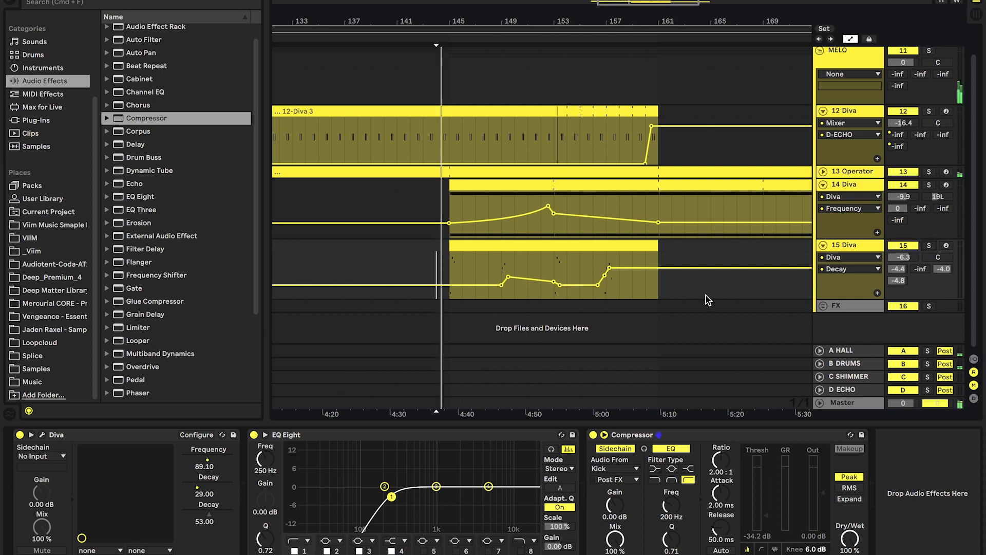
{"action": "scroll", "coordinate": [706, 295], "scroll_direction": "down", "scroll_amount": 5}
{"action": "scroll", "coordinate": [706, 295], "scroll_direction": "up", "scroll_amount": 3}
Reshape 15 Diva's Frequency automation with a gentler rise through bar 149, a hold at 150.00 until bar 155, and a fall toward bar 157.
{"action": "left_click", "coordinate": [766, 522]}
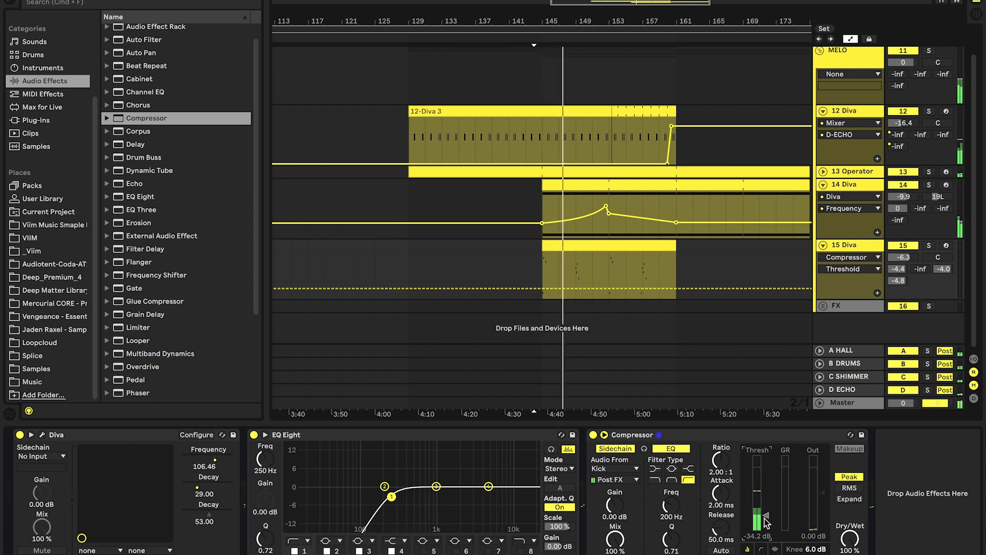
{"action": "scroll", "coordinate": [781, 253], "scroll_direction": "right", "scroll_amount": 1}
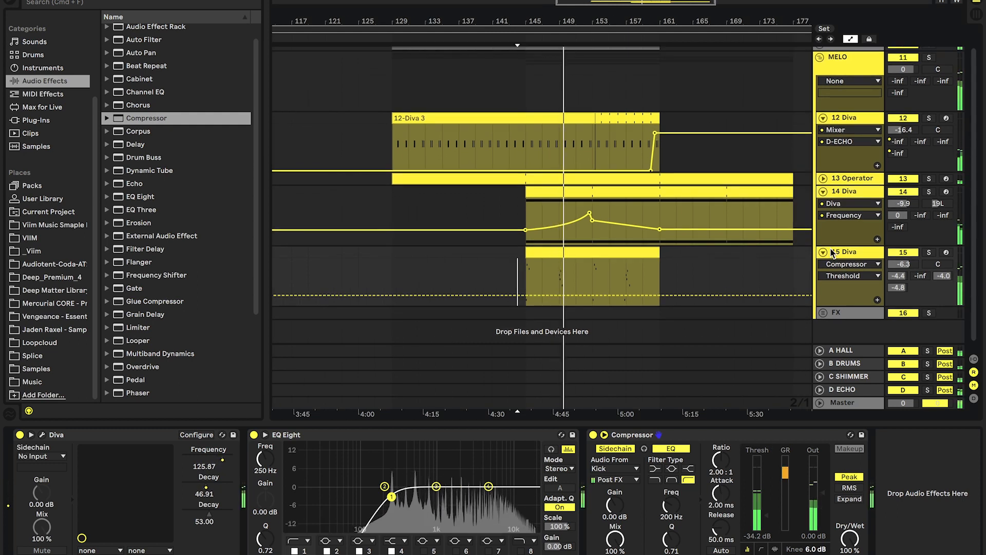
{"action": "left_click", "coordinate": [225, 460]}
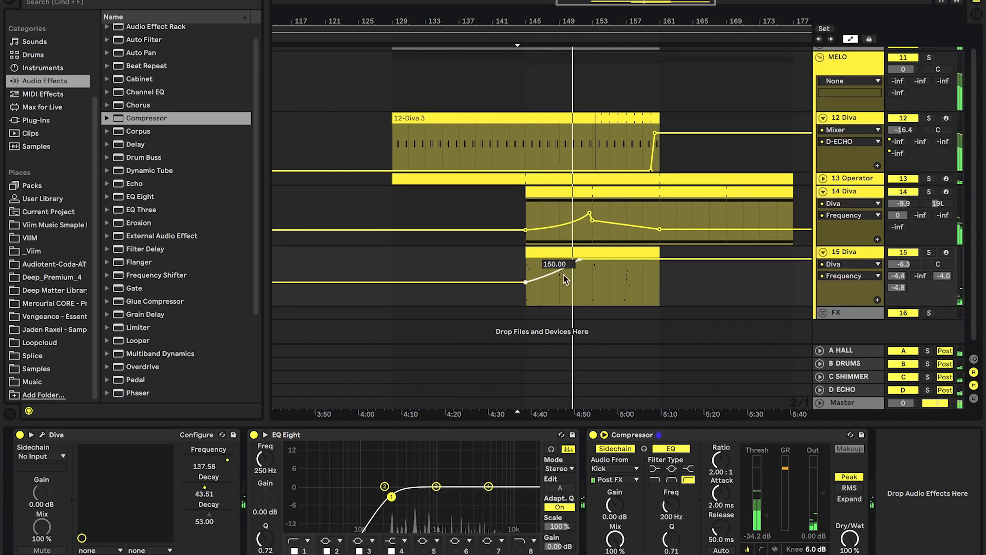
{"action": "left_click_drag", "start_coordinate": [560, 269], "coordinate": [559, 274]}
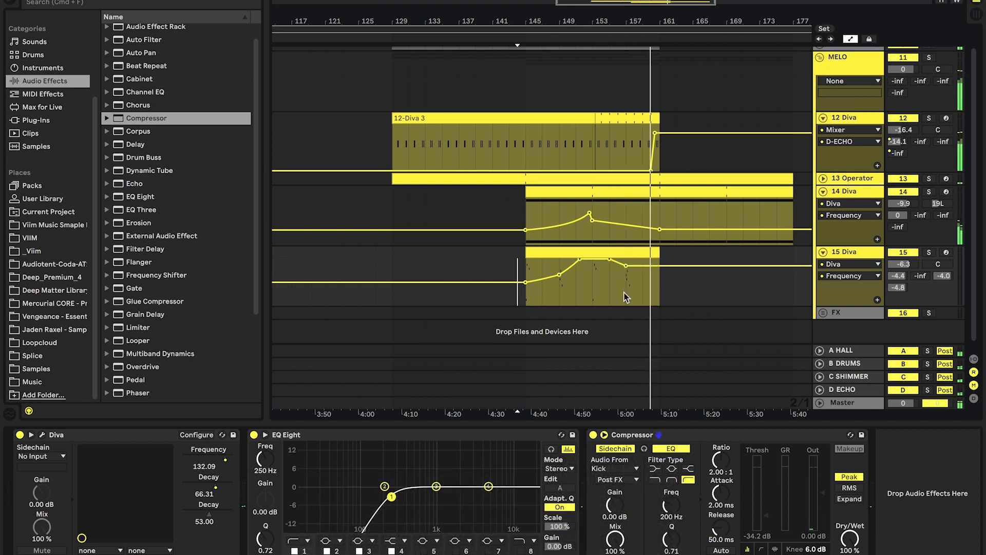
Deepen the Frequency drop on 15 Diva to about 92.69 just after bar 157 and play the arrangement from there.
{"action": "scroll", "coordinate": [624, 296], "scroll_direction": "up", "scroll_amount": 3}
{"action": "left_click_drag", "start_coordinate": [625, 266], "coordinate": [625, 274]}
{"action": "key", "text": "space"}
{"action": "key", "text": "space"}
{"action": "scroll", "coordinate": [595, 300], "scroll_direction": "down", "scroll_amount": 2}
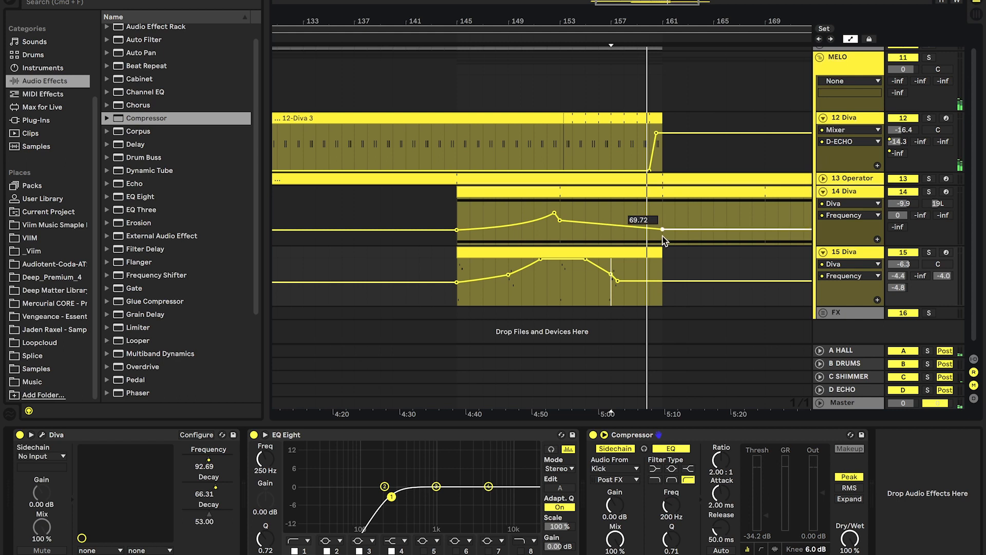
Collapse the 15 Diva and 14 Diva tracks in the arrangement.
{"action": "scroll", "coordinate": [676, 272], "scroll_direction": "up", "scroll_amount": 2}
{"action": "scroll", "coordinate": [672, 265], "scroll_direction": "down", "scroll_amount": 1}
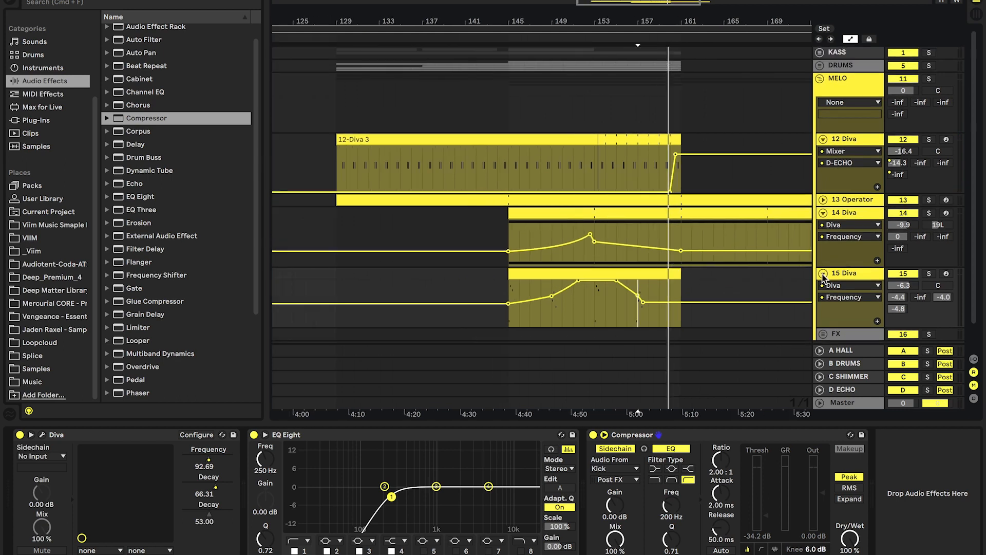
{"action": "left_click", "coordinate": [823, 273]}
{"action": "left_click", "coordinate": [823, 212]}
{"action": "scroll", "coordinate": [531, 247], "scroll_direction": "down", "scroll_amount": 3}
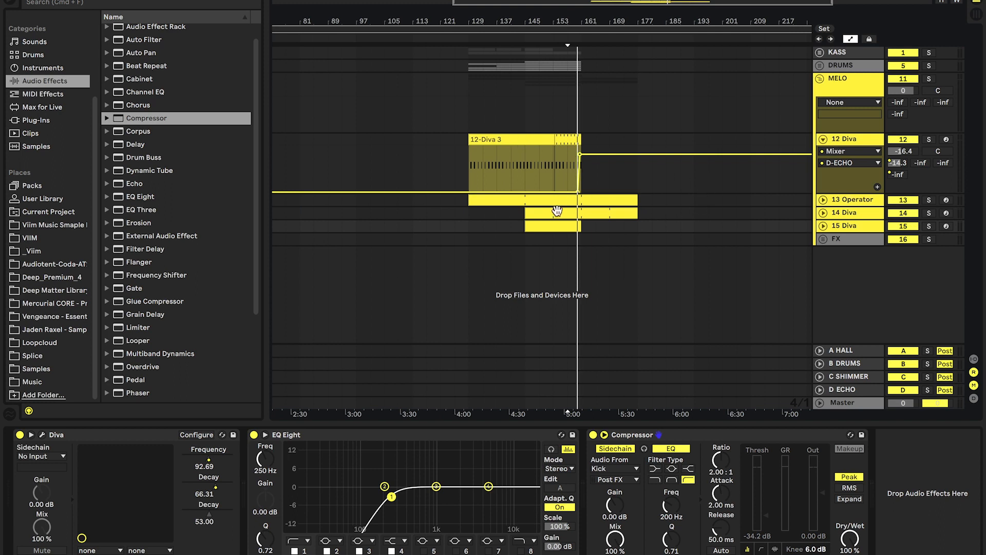
{"action": "scroll", "coordinate": [556, 210], "scroll_direction": "up", "scroll_amount": 1}
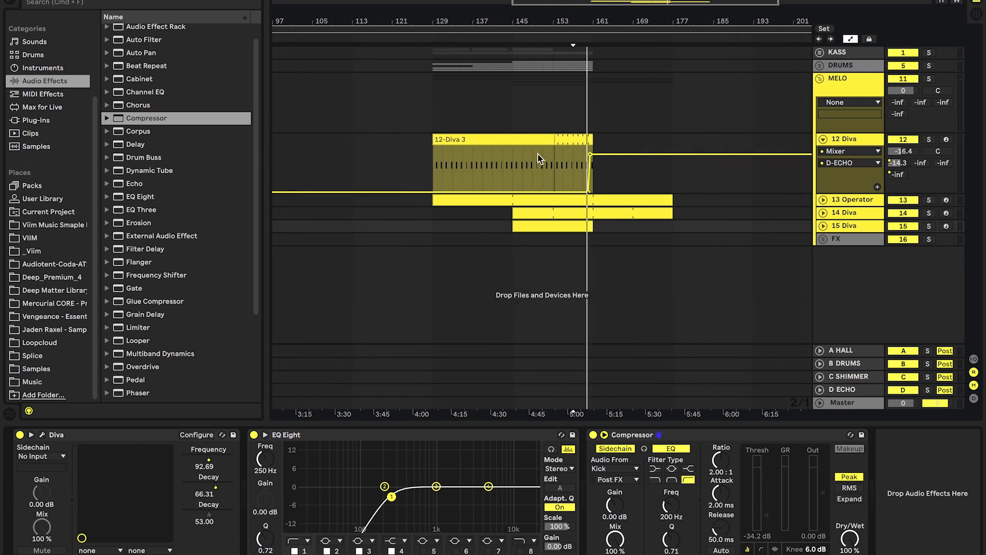